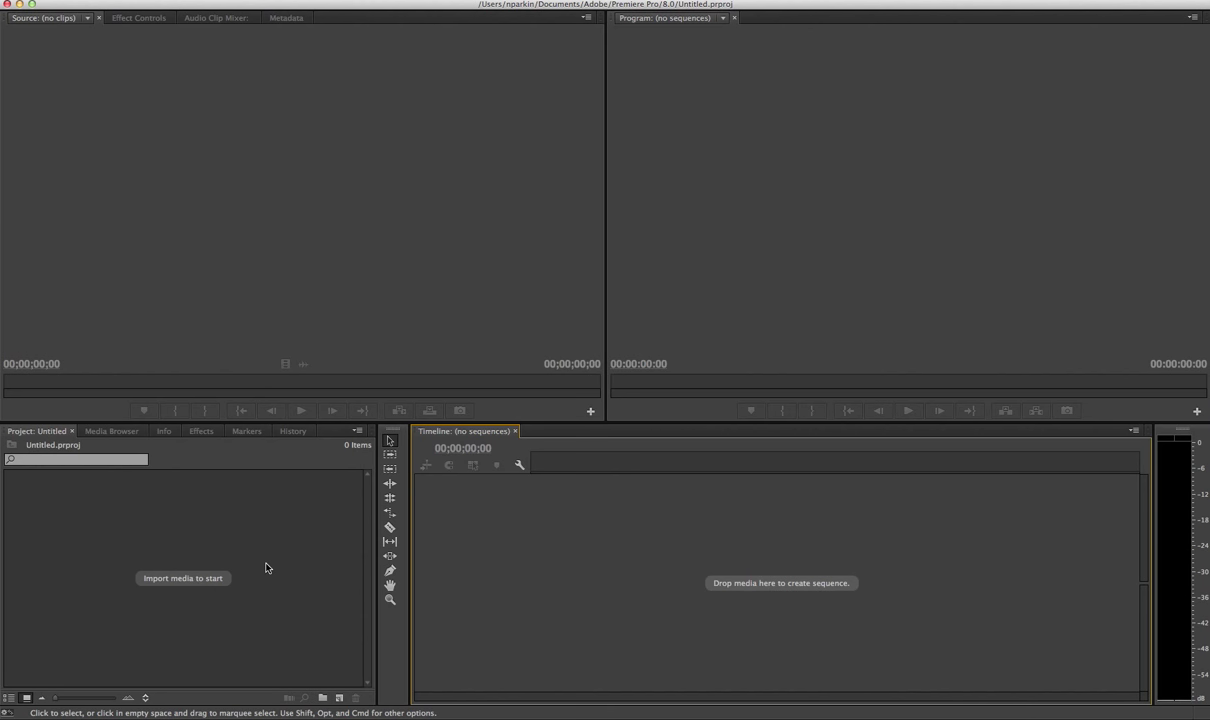
Step: Look through the Media Browser, Info, Effects, Markers and History panels and return to the empty project bin
left_click(265, 525)
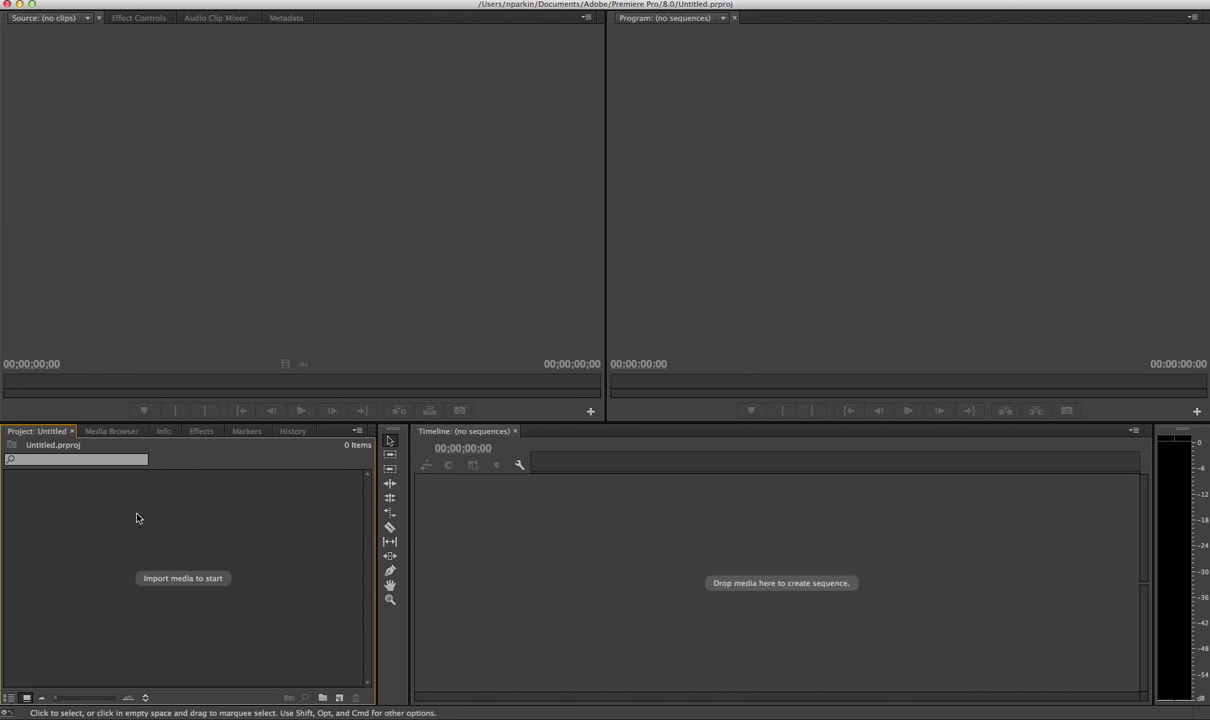
left_click(166, 431)
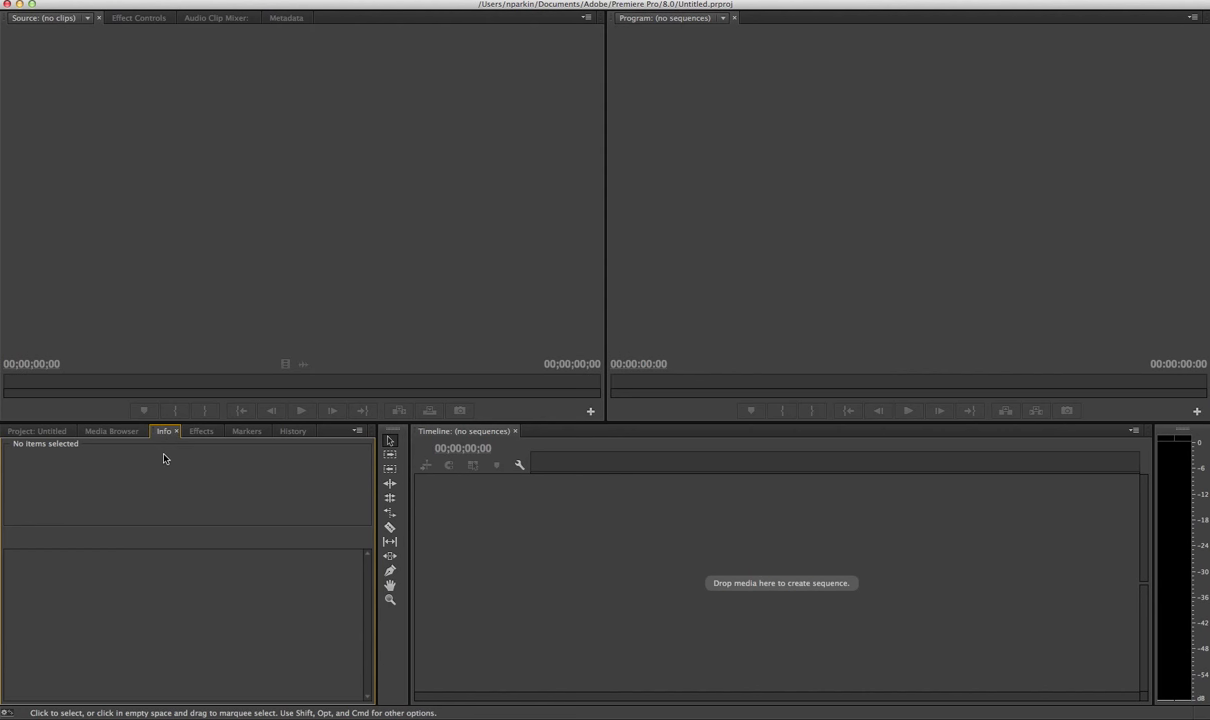
left_click(201, 431)
left_click(111, 431)
left_click(166, 433)
left_click(247, 431)
left_click(295, 432)
left_click(208, 432)
left_click(236, 433)
left_click(168, 432)
left_click(203, 432)
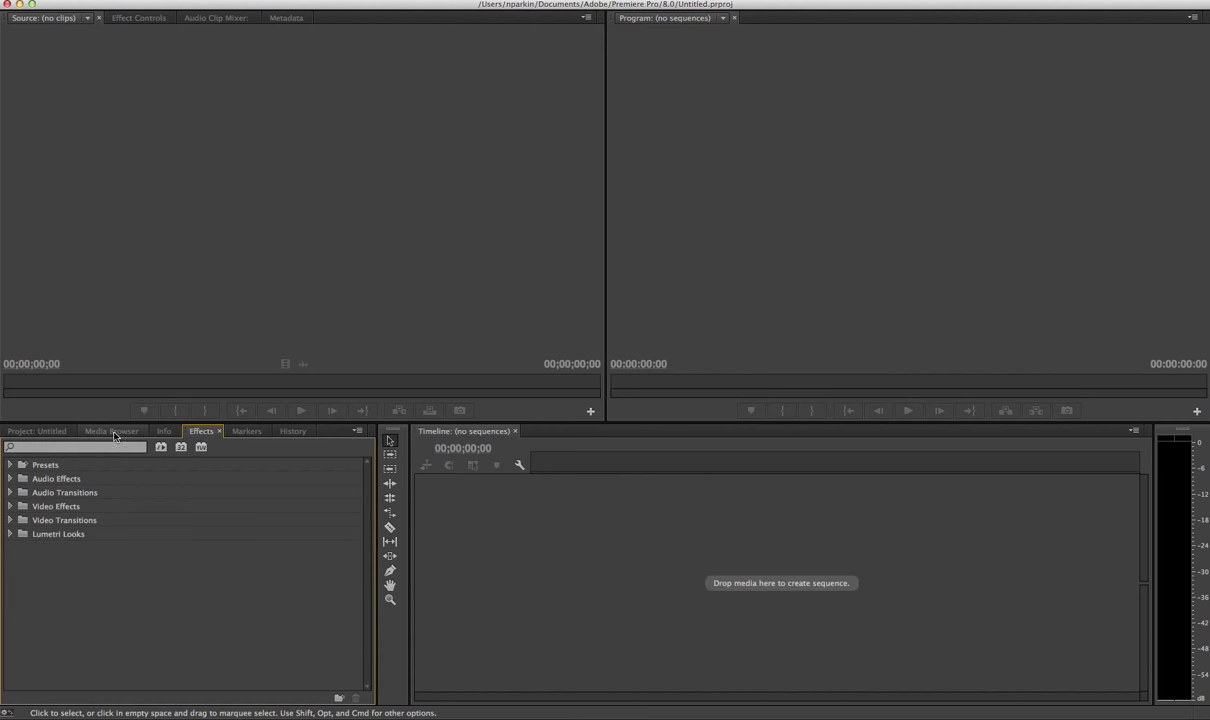
left_click(35, 432)
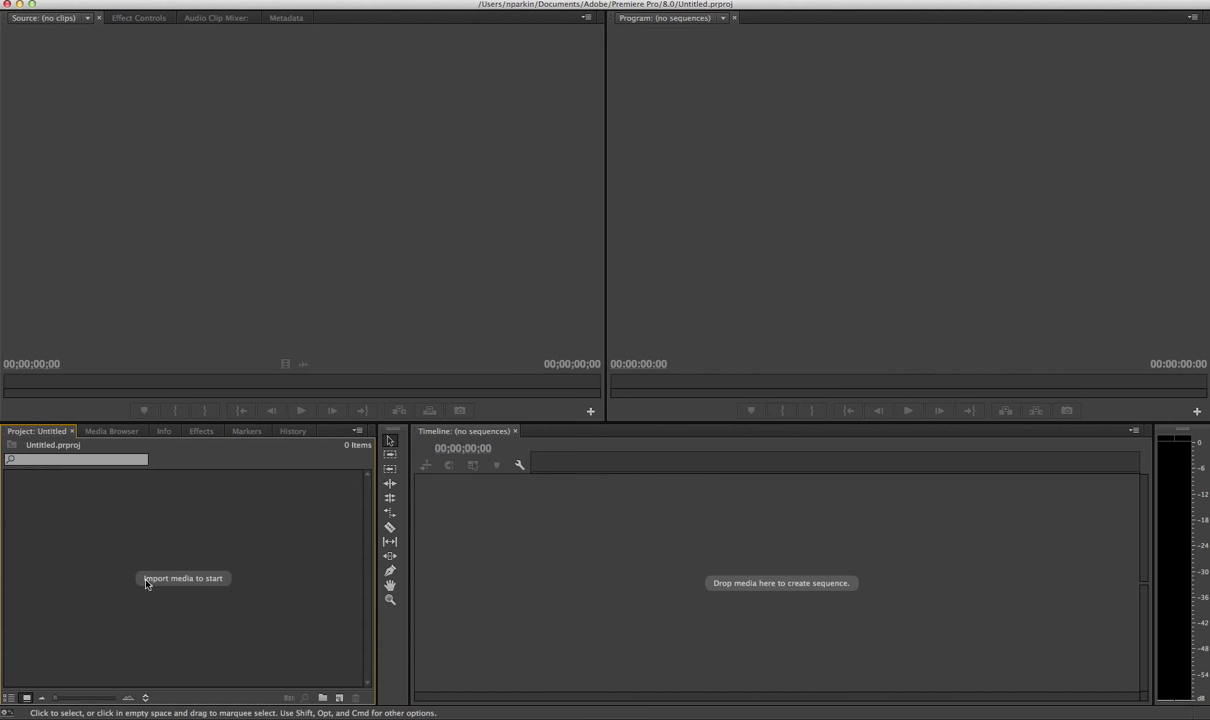
Step: Import the two Brazil Protests .mov clips and MONO-002.wav from the desktop into the project
left_click_drag(119, 11, 207, 12)
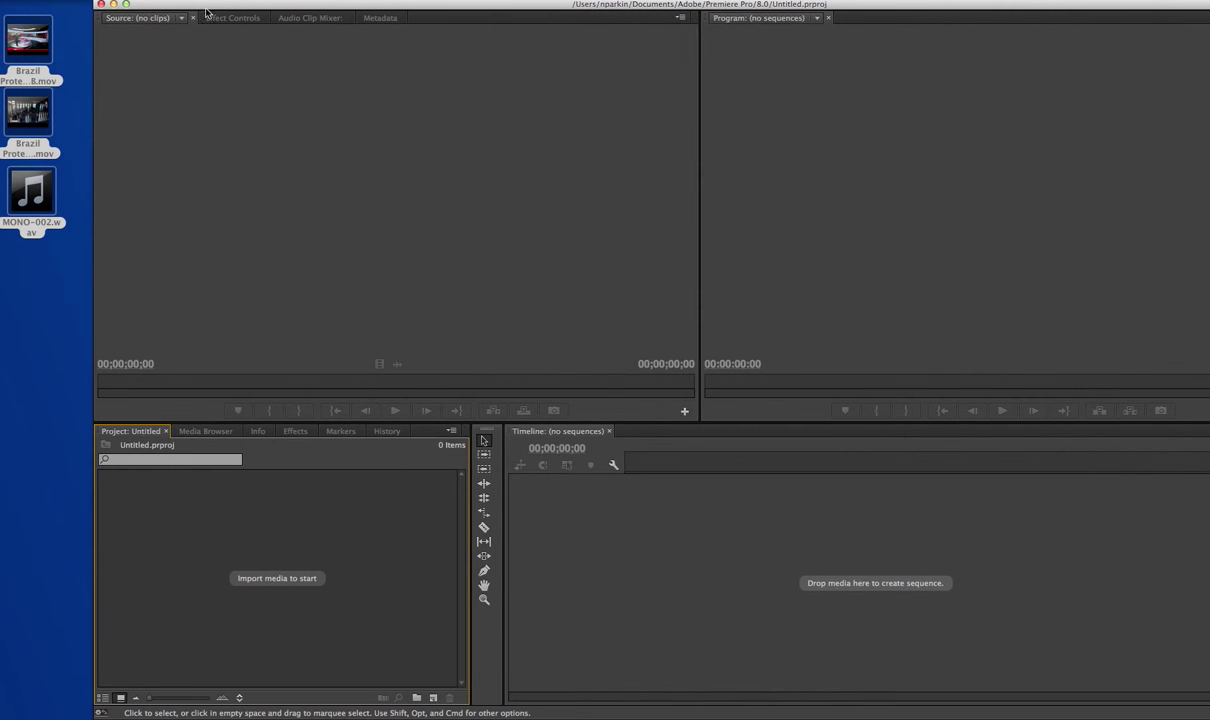
left_click_drag(94, 259, 86, 259)
left_click(62, 268)
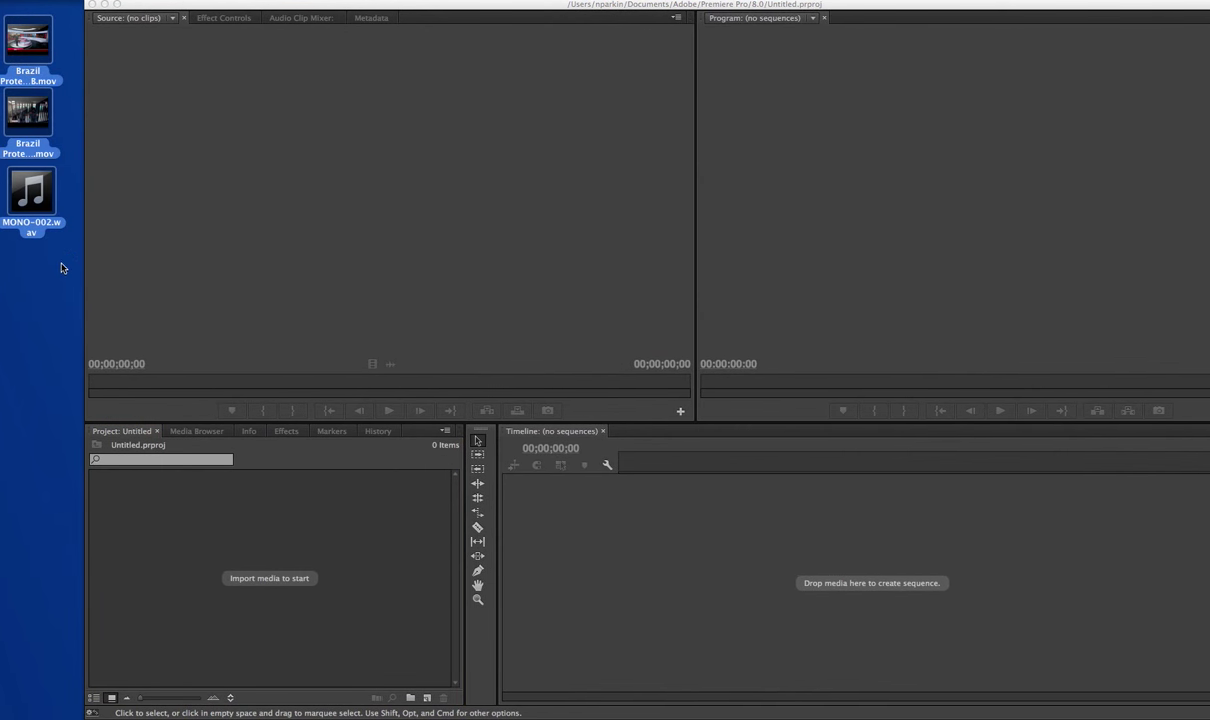
left_click(55, 245)
left_click_drag(58, 49, 26, 142)
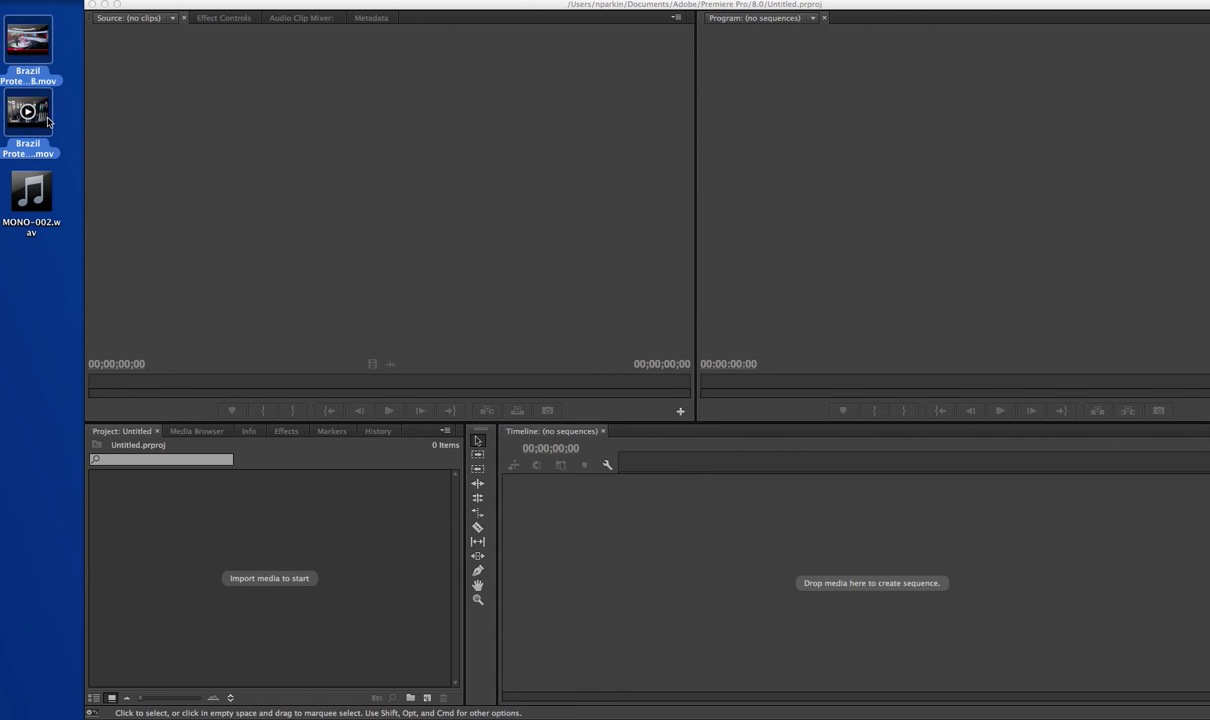
left_click(49, 234)
left_click(57, 247)
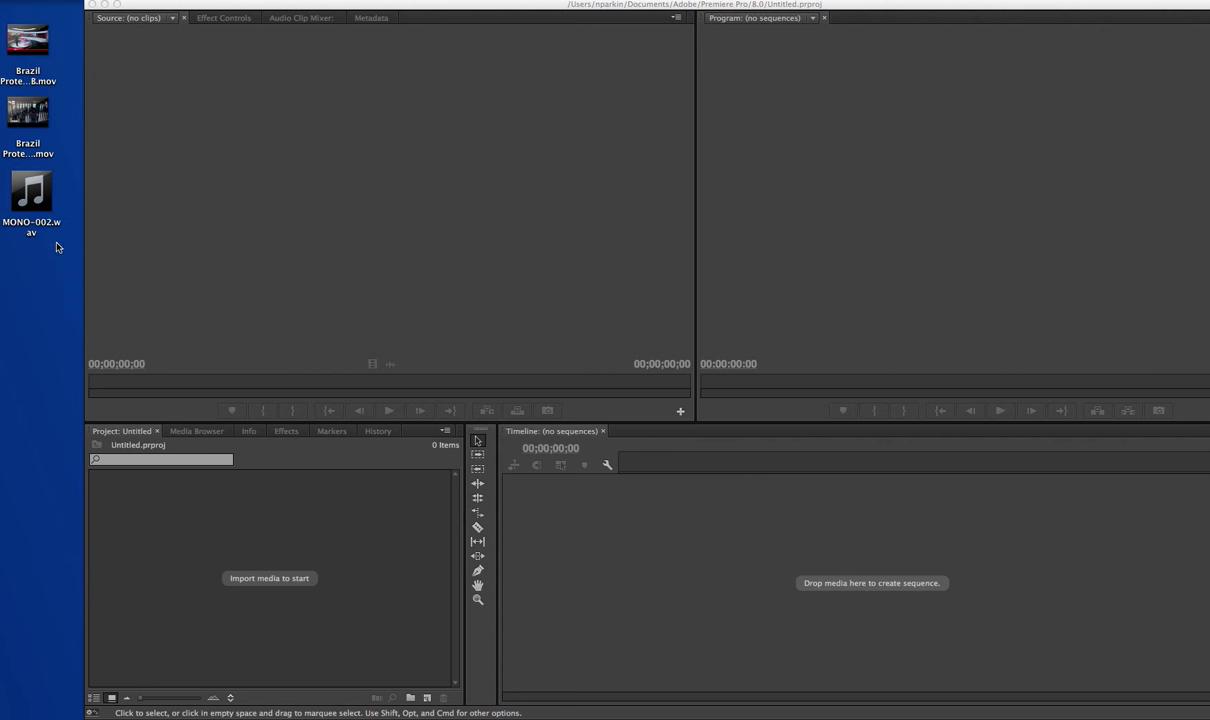
left_click_drag(76, 17, 252, 570)
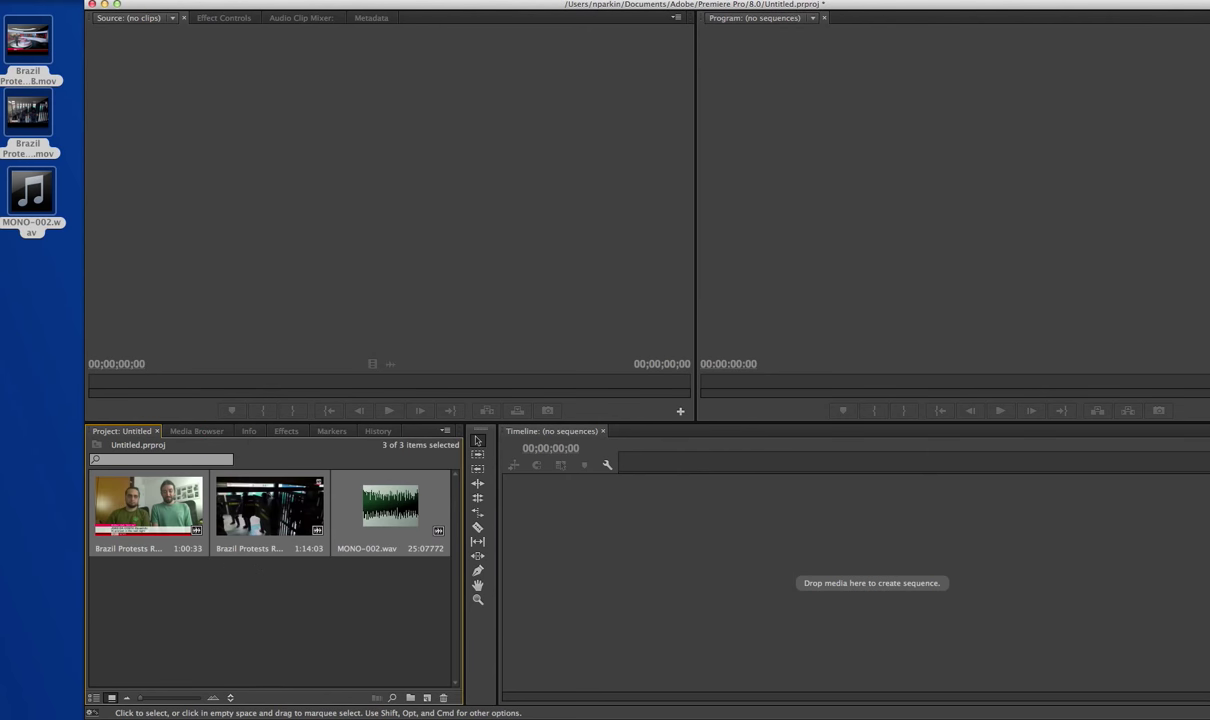
left_click_drag(189, 8, 114, 3)
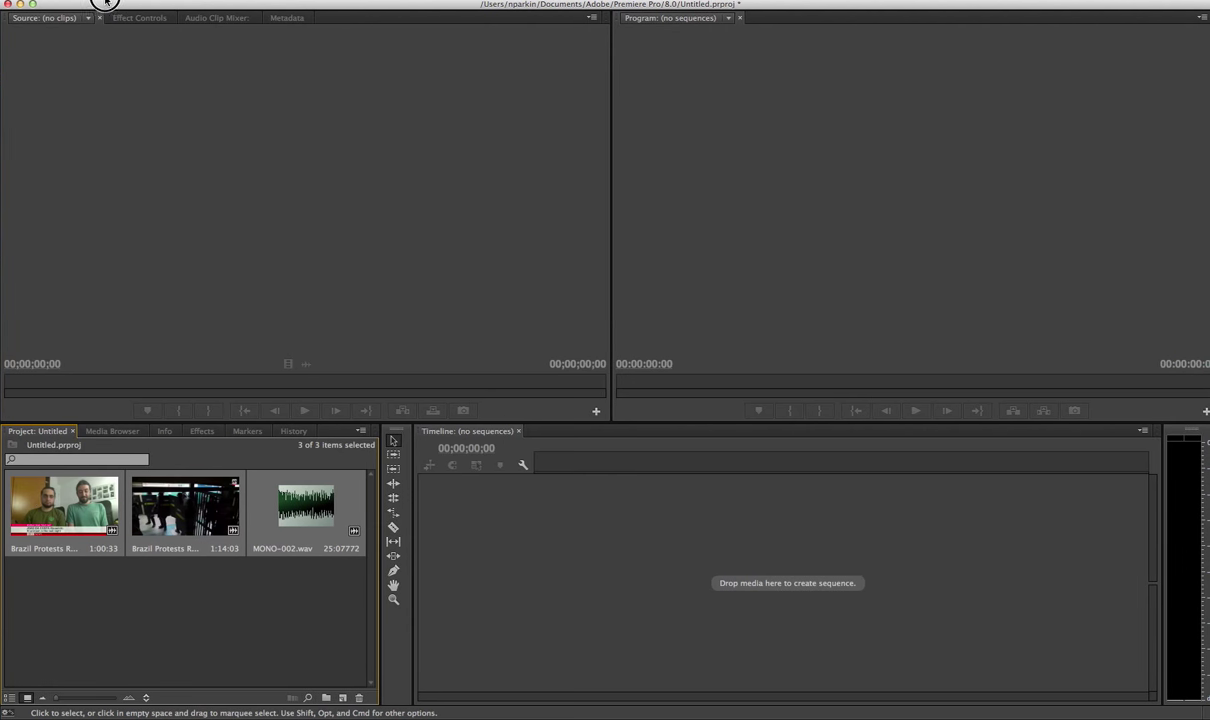
left_click_drag(103, 7, 99, 7)
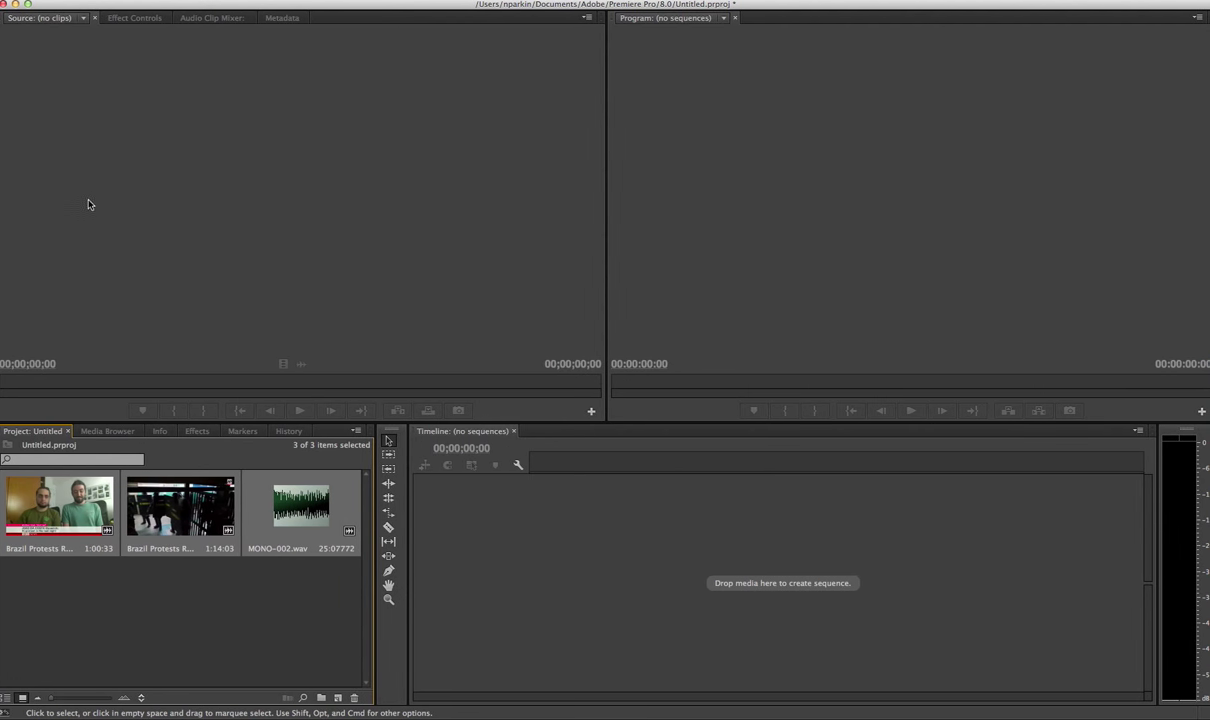
Step: Preview the two Brazil Protests clips by scrubbing through their thumbnails in the project bin
left_click(104, 652)
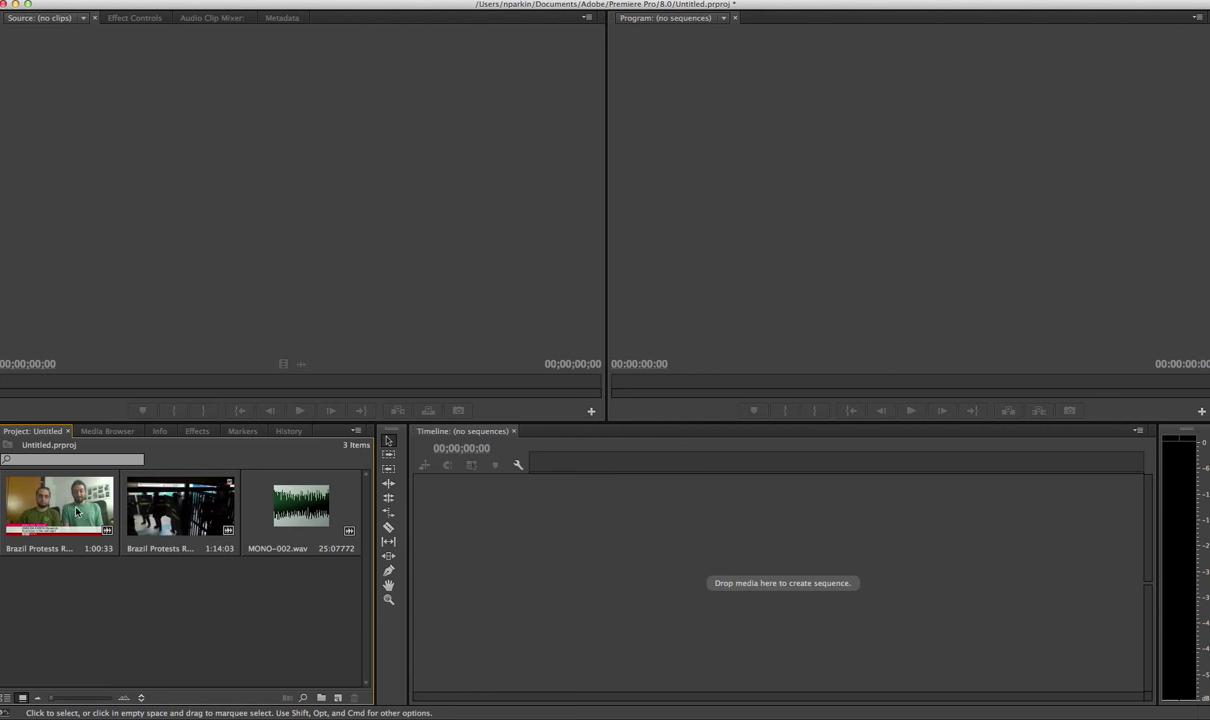
left_click(143, 546)
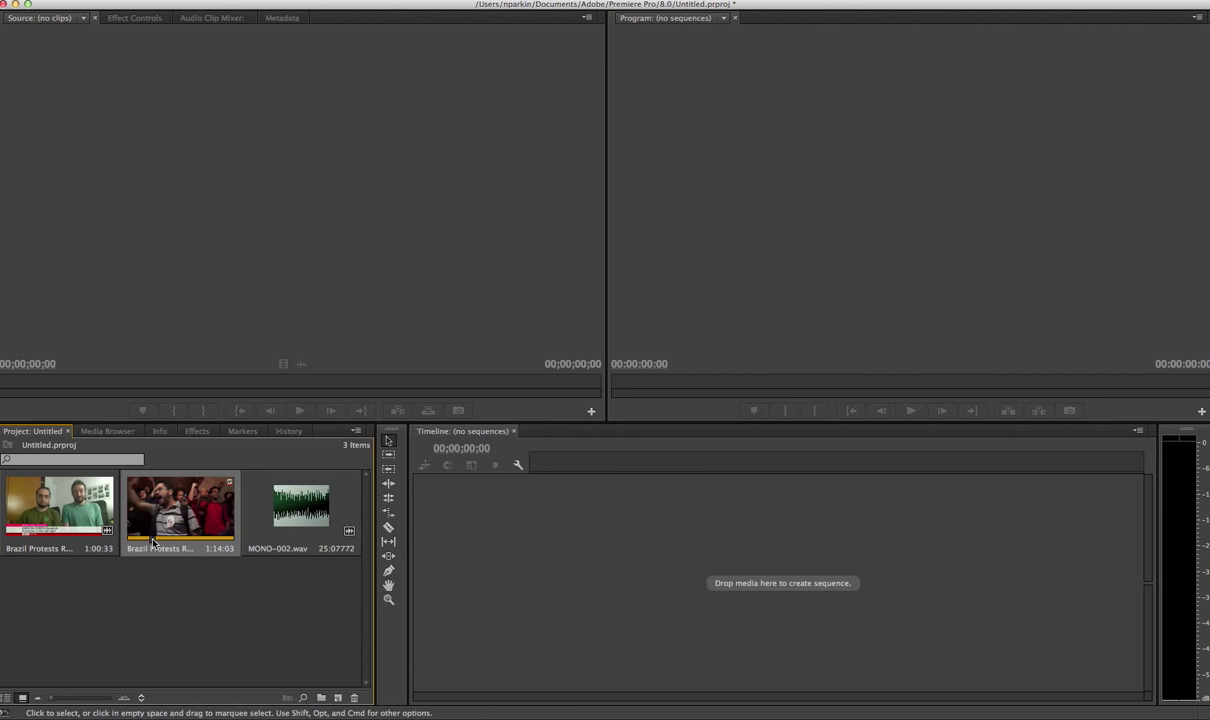
left_click(154, 541)
left_click_drag(154, 541, 181, 533)
left_click(63, 540)
mouse_move(63, 540)
left_mouse_down()
mouse_move(45, 540)
mouse_move(95, 543)
mouse_move(75, 540)
left_mouse_up()
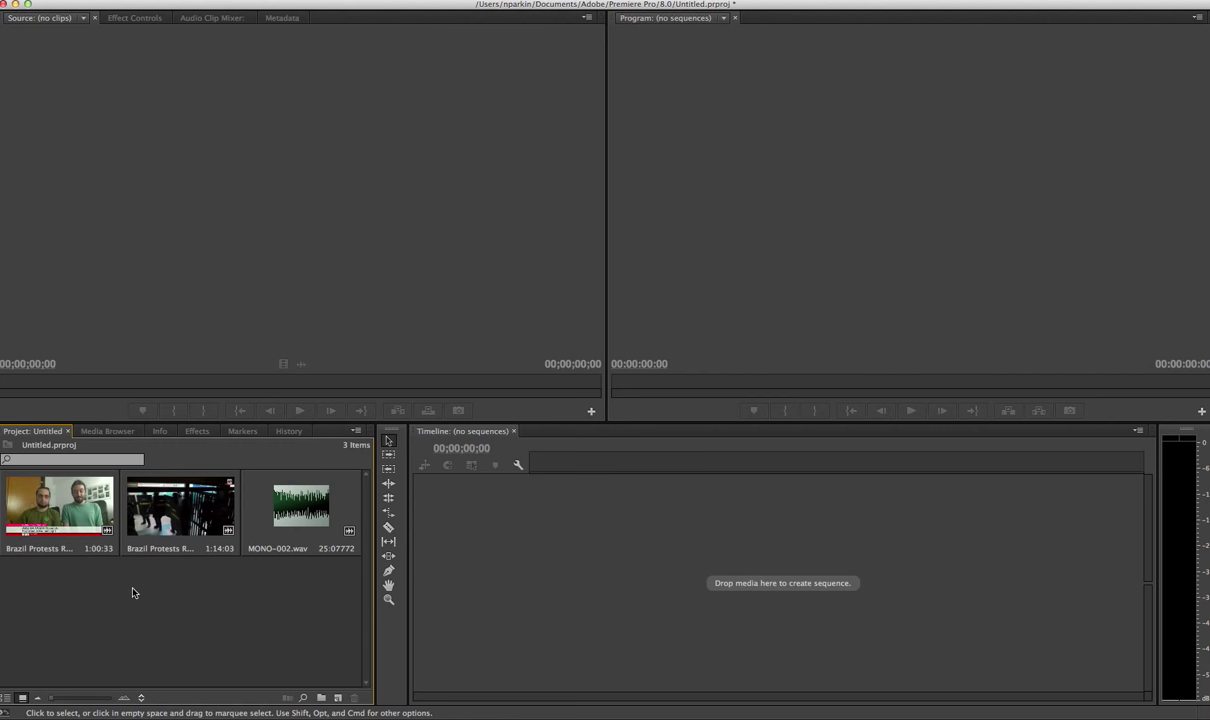
Step: Create a new sequence from MONO-002.wav by placing the audio clip on the empty timeline
left_click(280, 503)
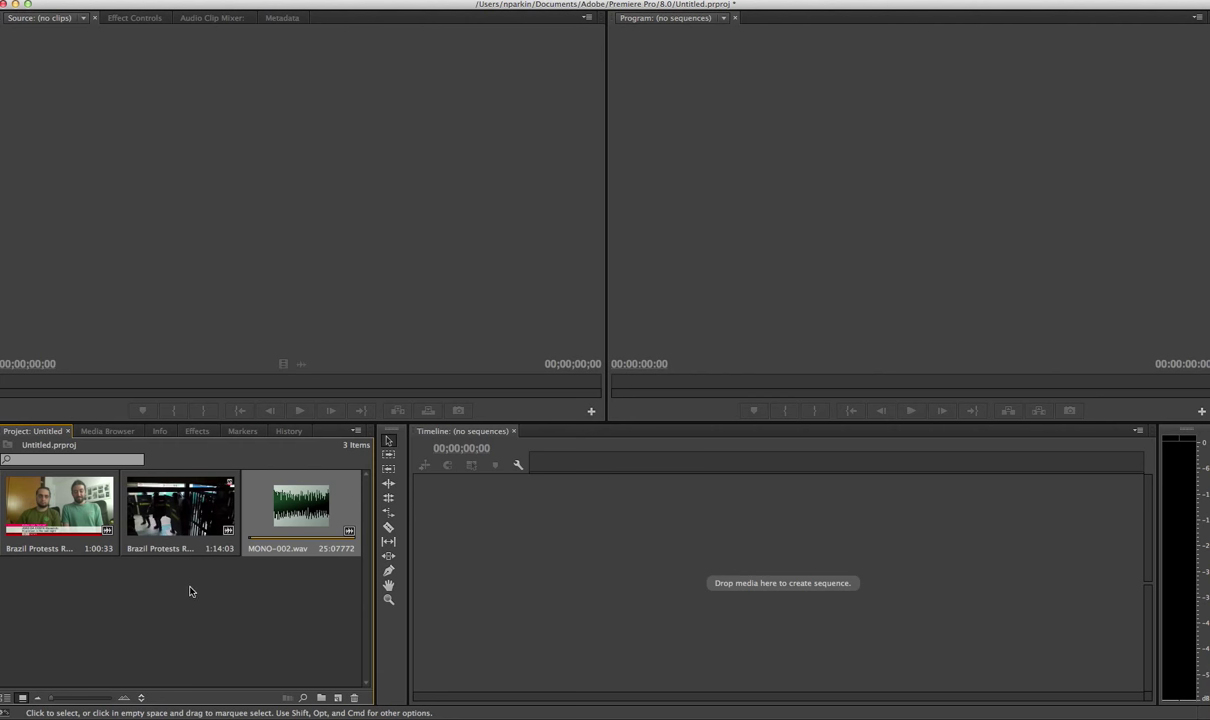
left_click(247, 598)
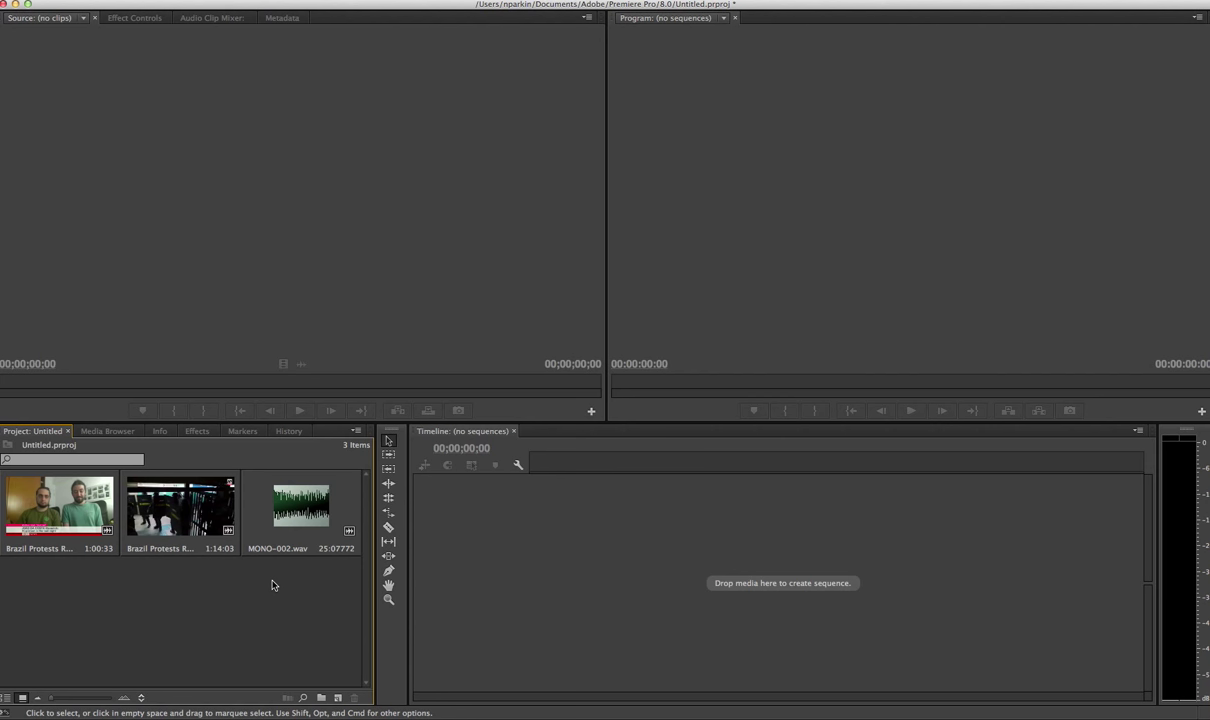
left_click(283, 495)
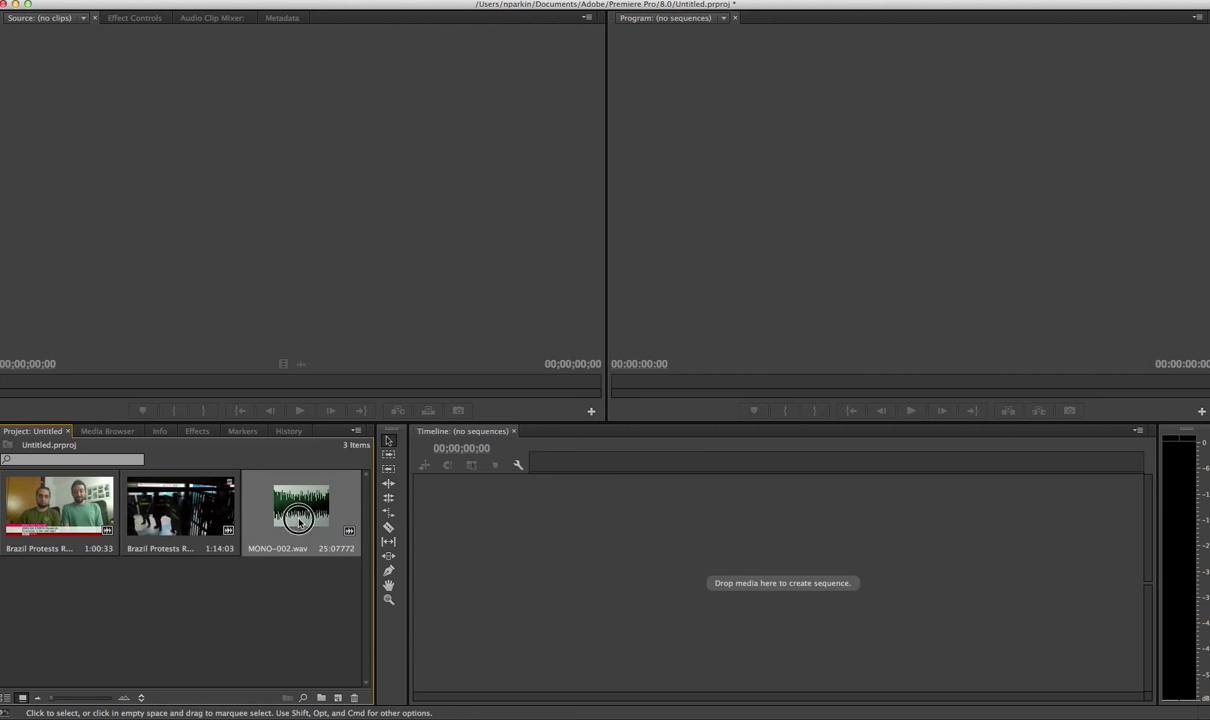
left_click(57, 518)
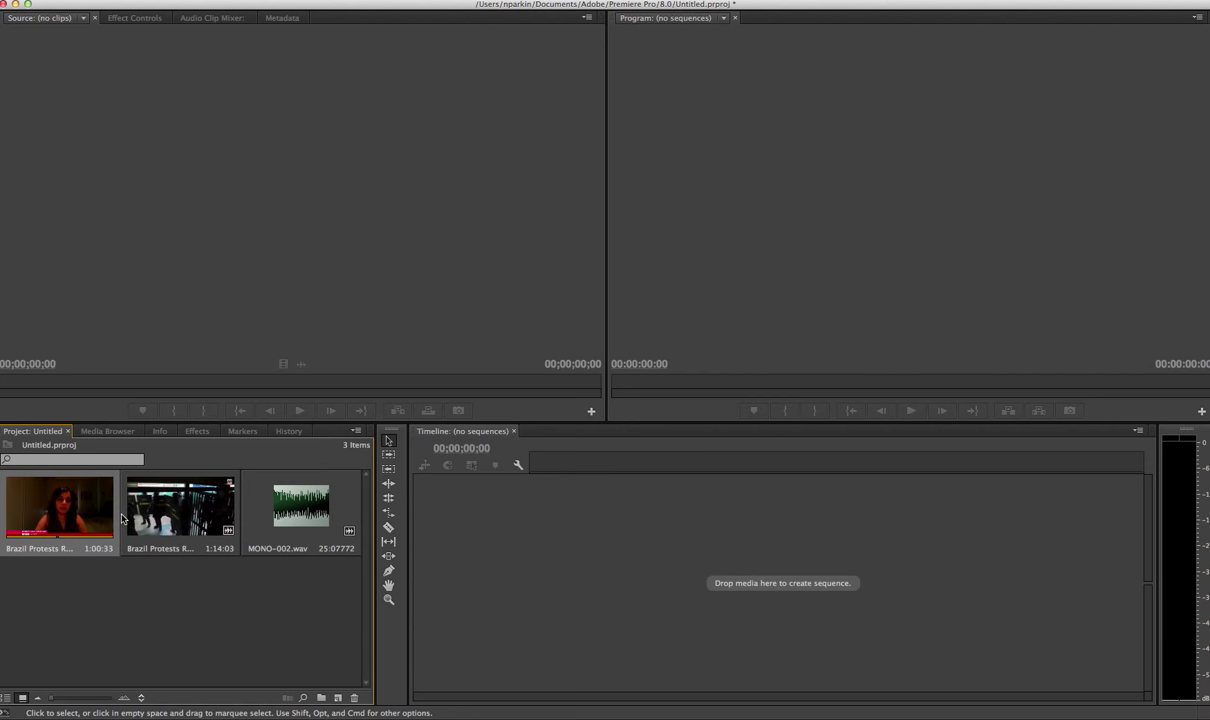
left_click(300, 512)
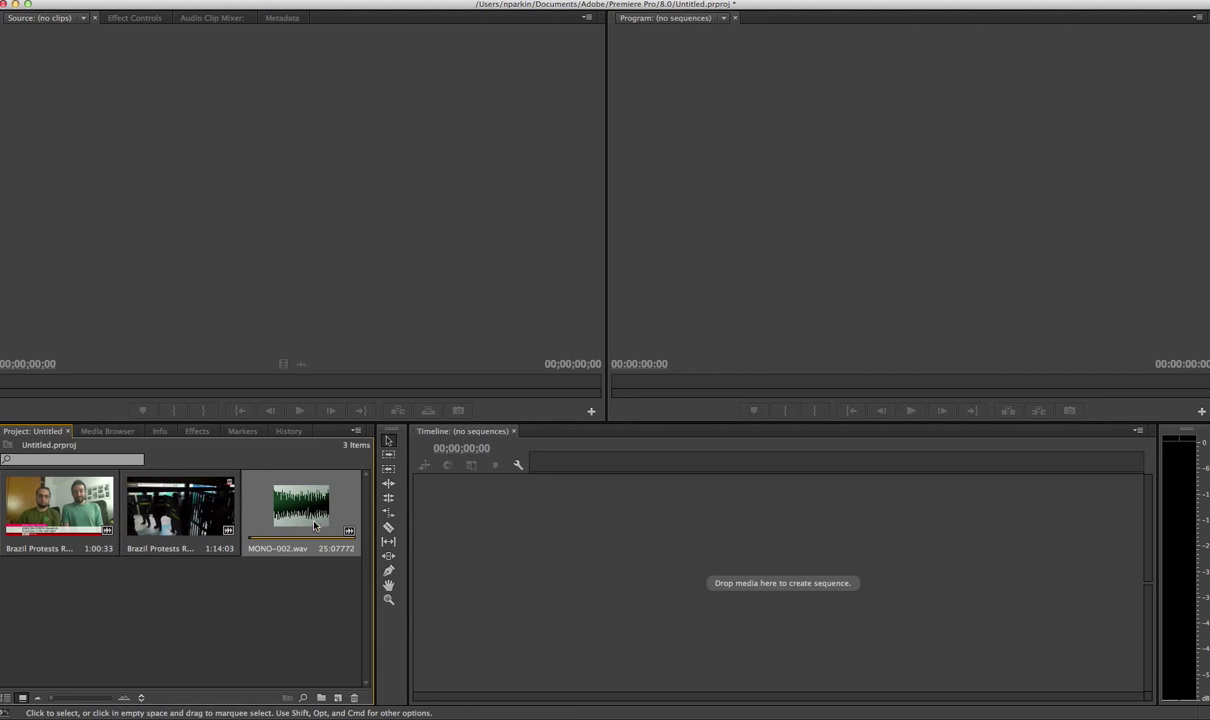
left_click_drag(278, 482, 617, 569)
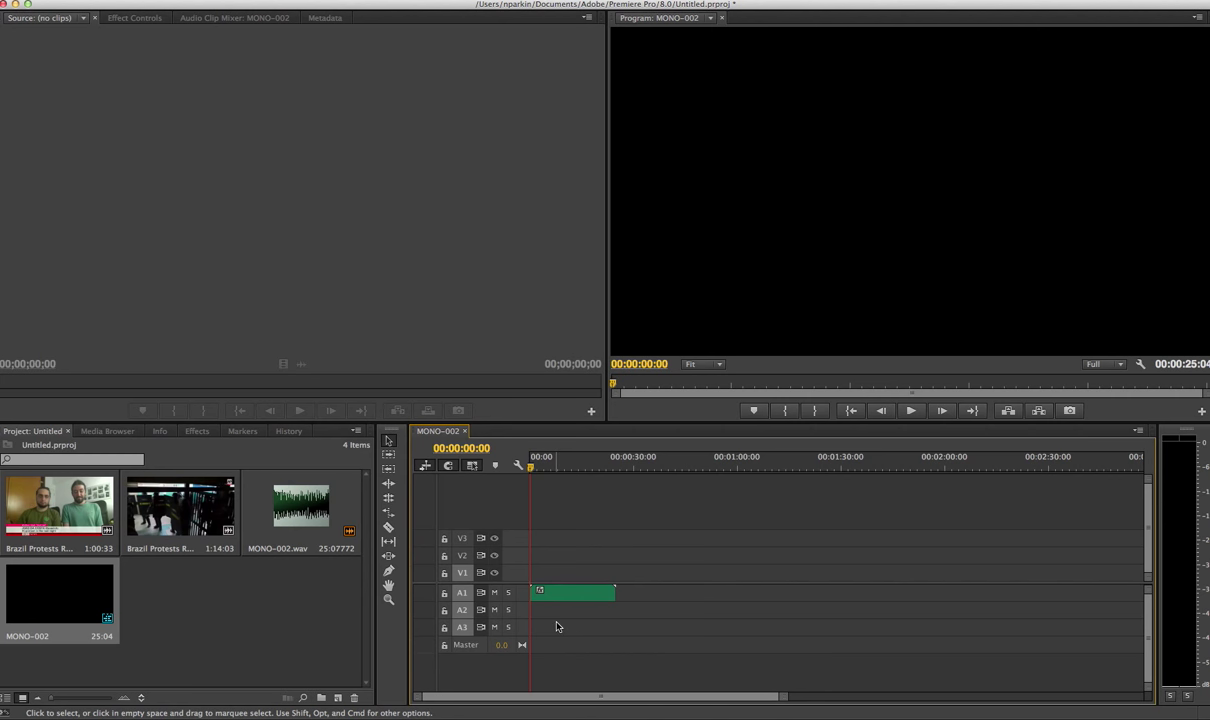
Step: Increase the height of audio track A1 to show the waveform of the MONO-002 clip
left_click(561, 595)
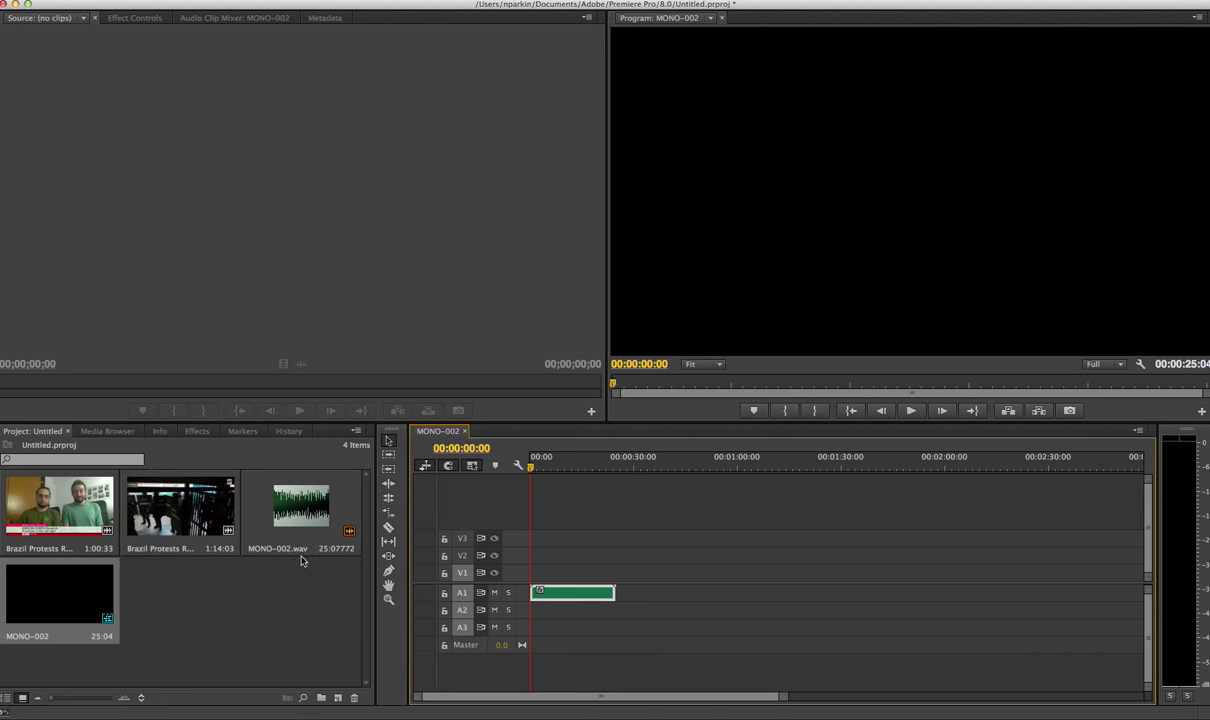
left_click(553, 615)
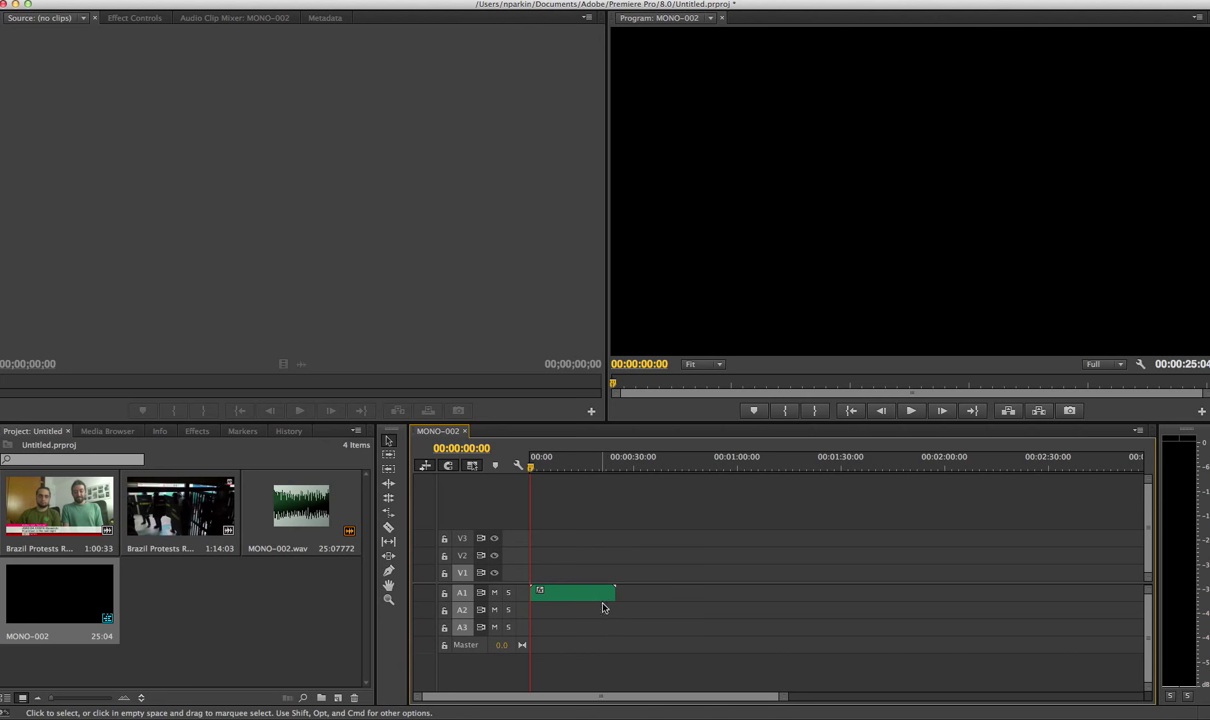
left_click(454, 601)
left_click_drag(453, 601, 452, 618)
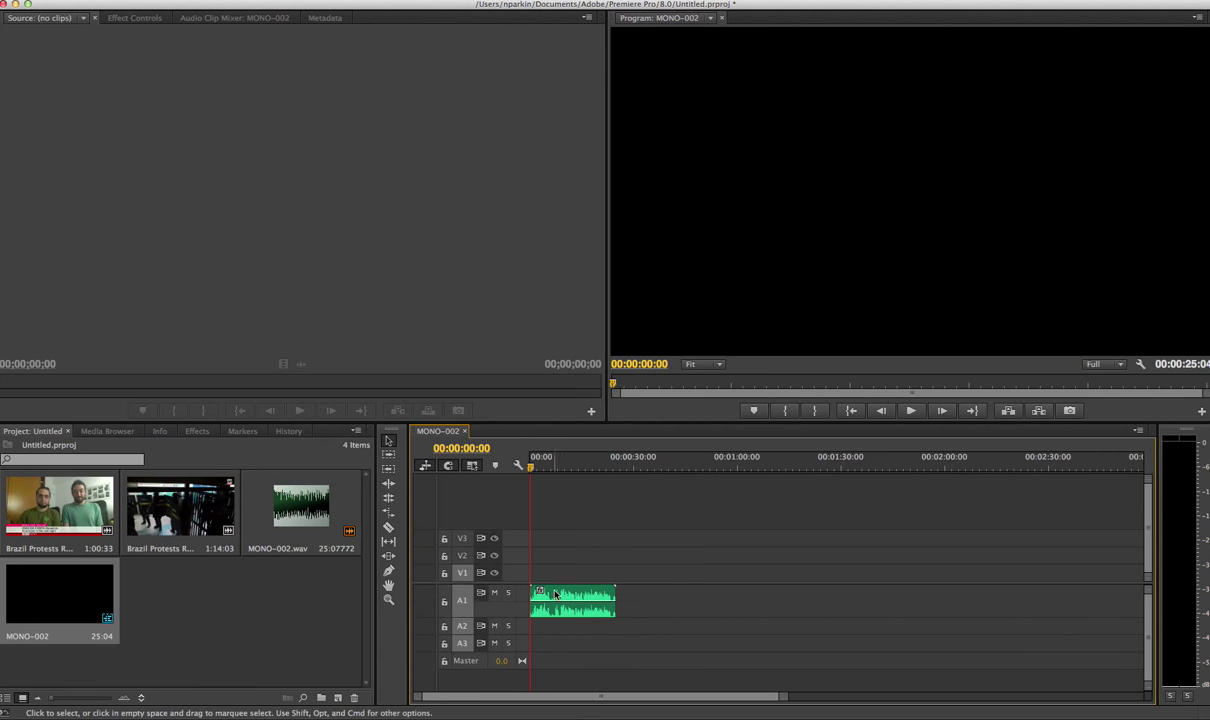
Step: Move the playhead to 00:00:08:10 in the sequence and leave the audio clip deselected
mouse_move(556, 462)
left_mouse_down()
mouse_move(574, 463)
mouse_move(559, 463)
left_mouse_up()
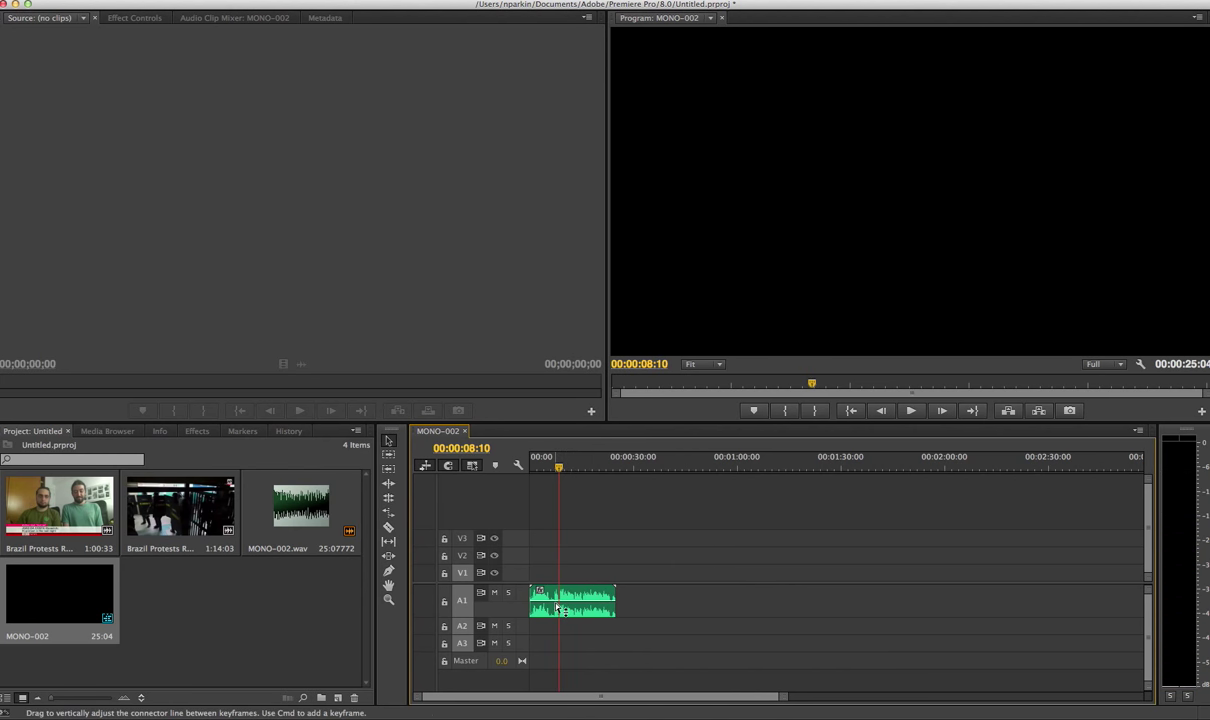
left_click(556, 607)
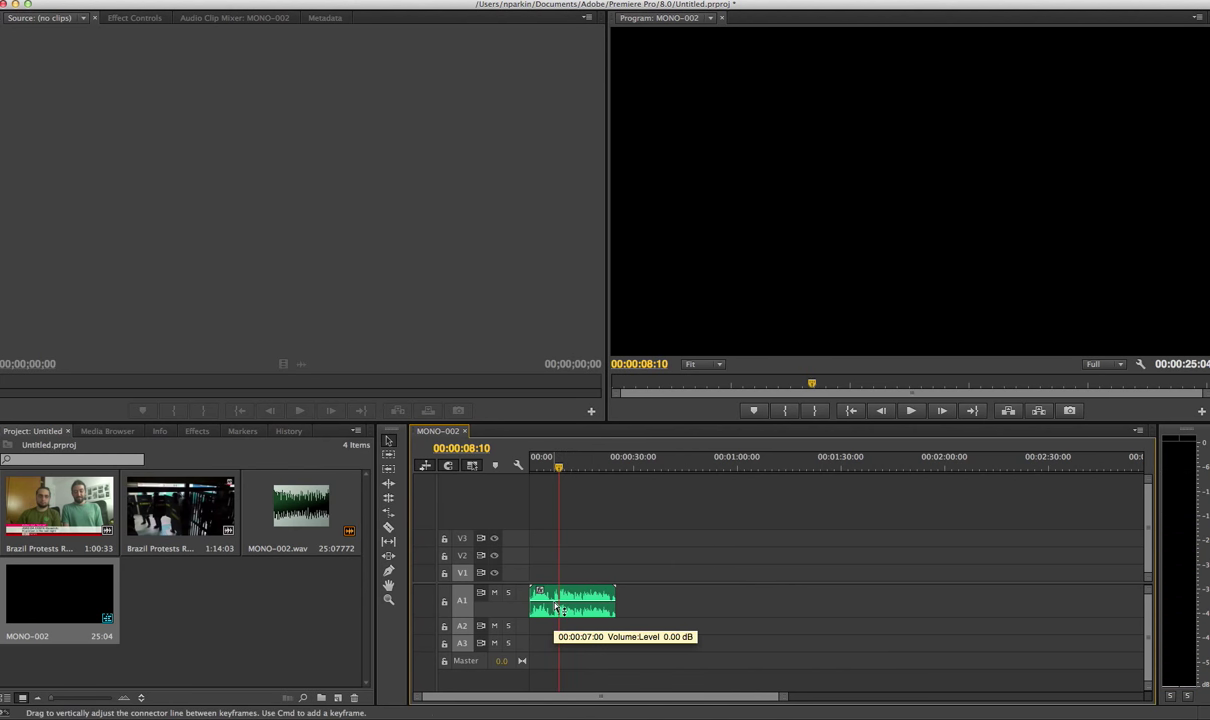
left_click(582, 572)
left_click_drag(645, 560, 536, 626)
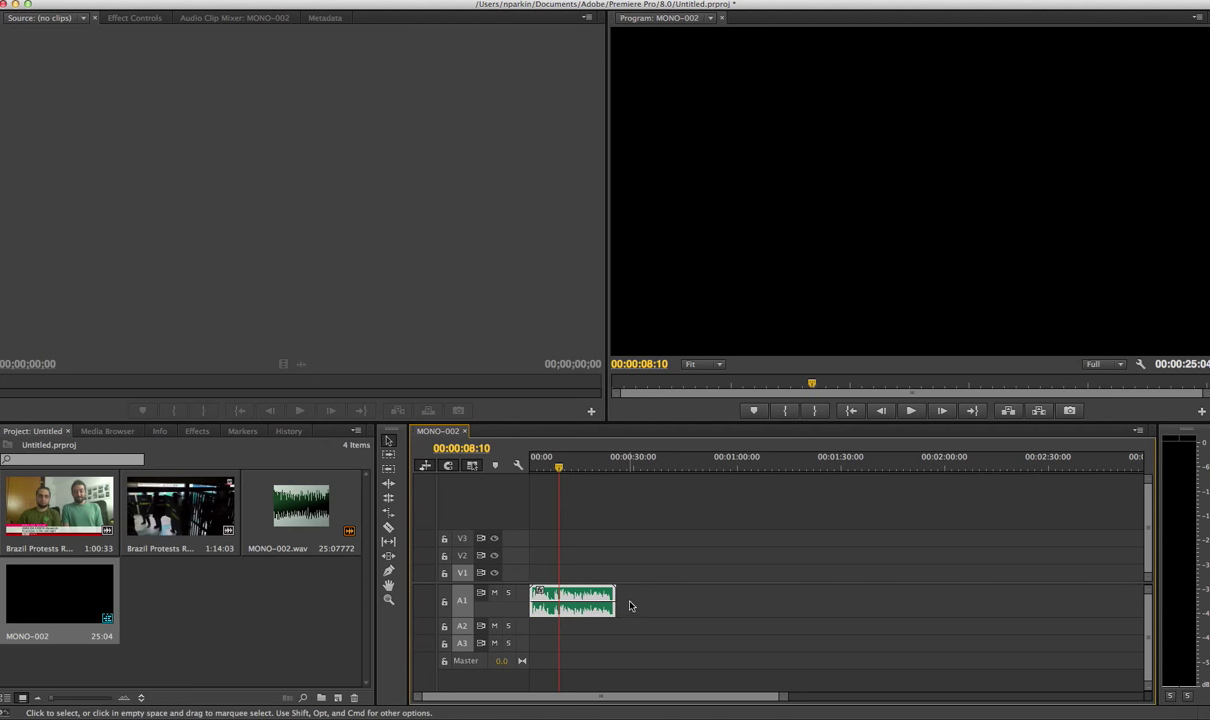
left_click(598, 587)
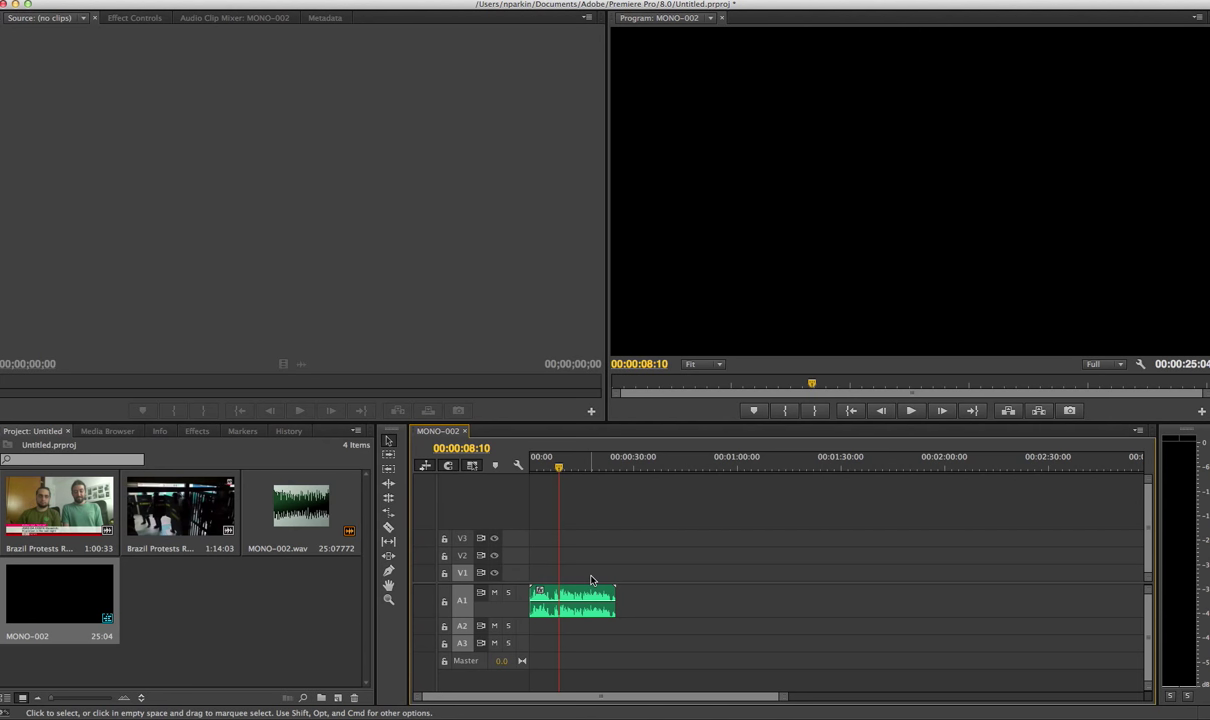
Step: Examine the audio waveform around the playhead at several timeline zoom levels, finishing with the whole sequence fitted in view
key("equal")
key("equal")
key("minus")
key("minus")
key("equal")
key("equal")
key("minus")
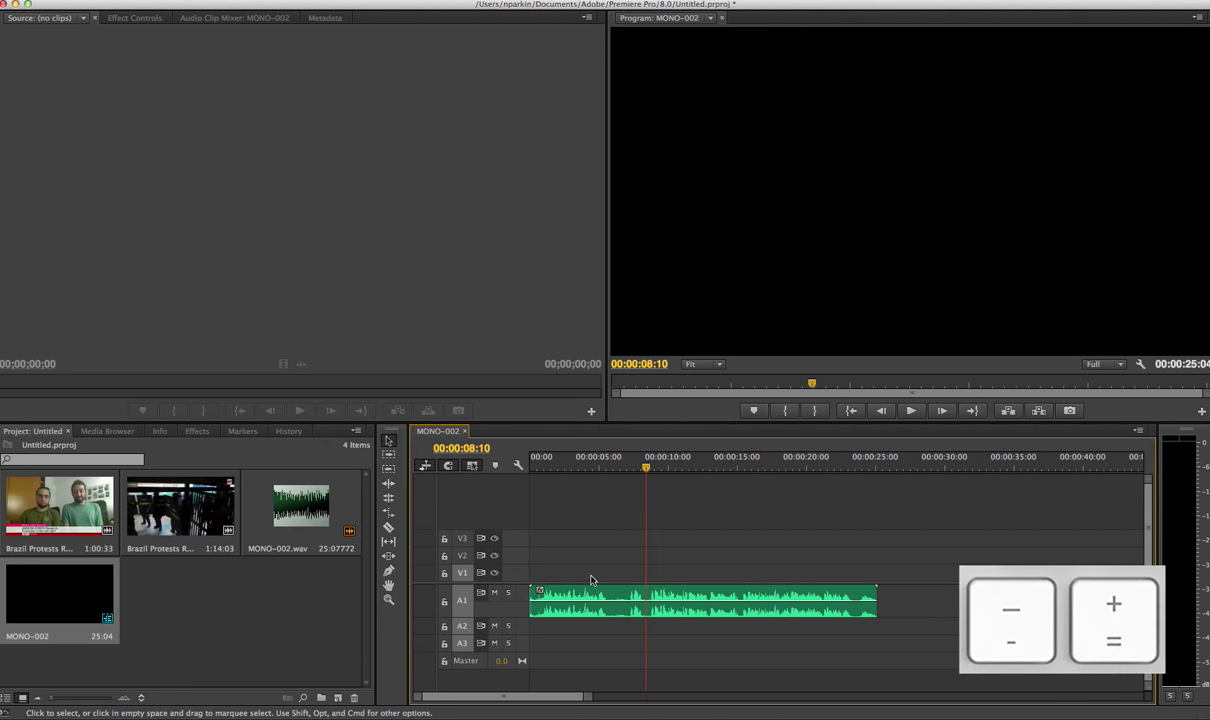
key("minus")
key("minus")
key("equal")
key("equal")
key("equal")
key("equal")
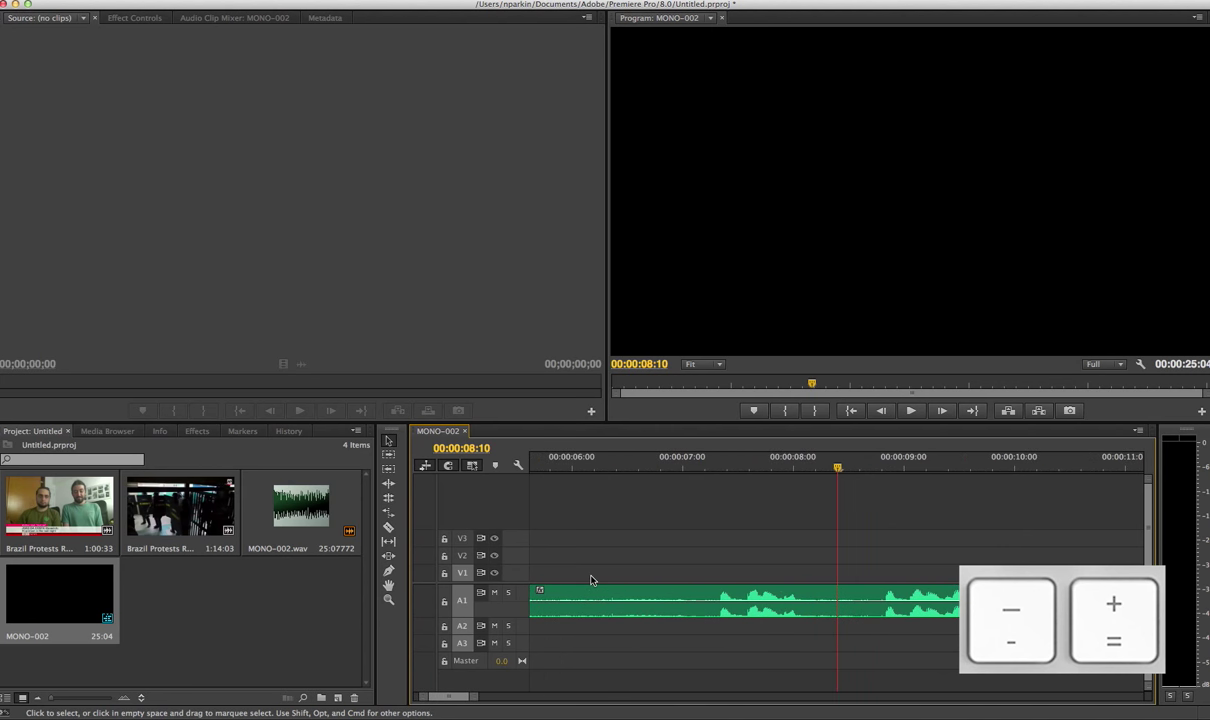
key("equal")
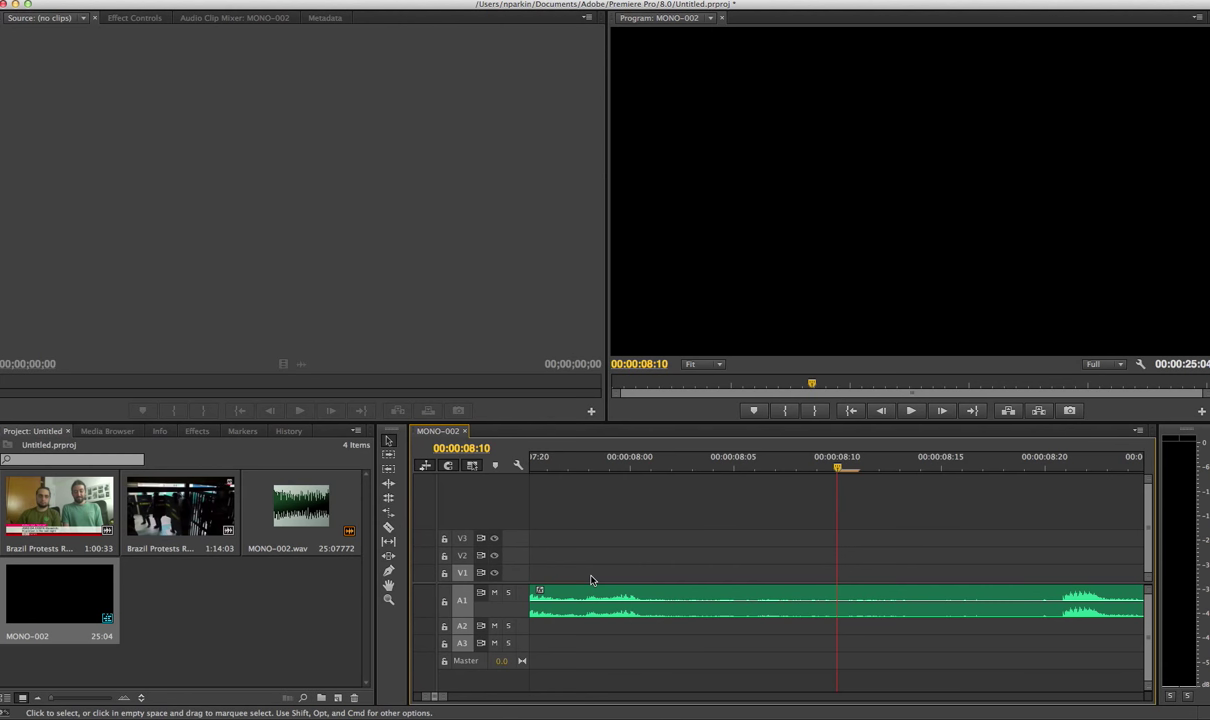
key("backslash")
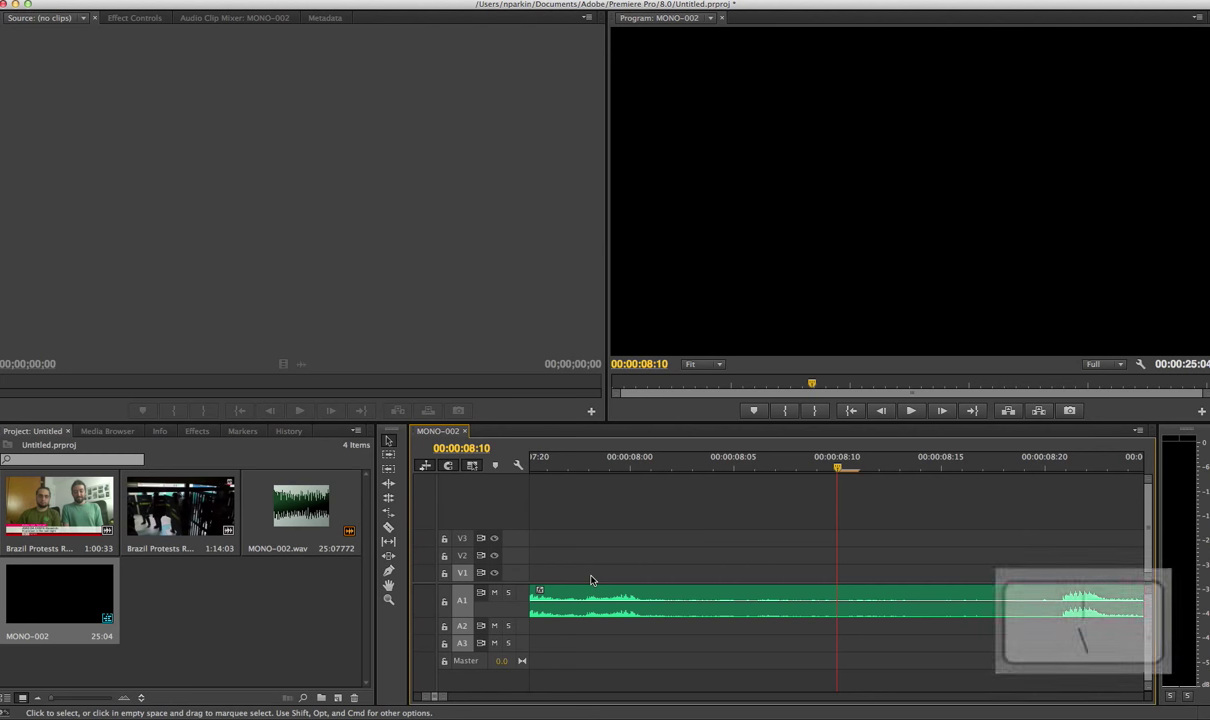
key("backslash")
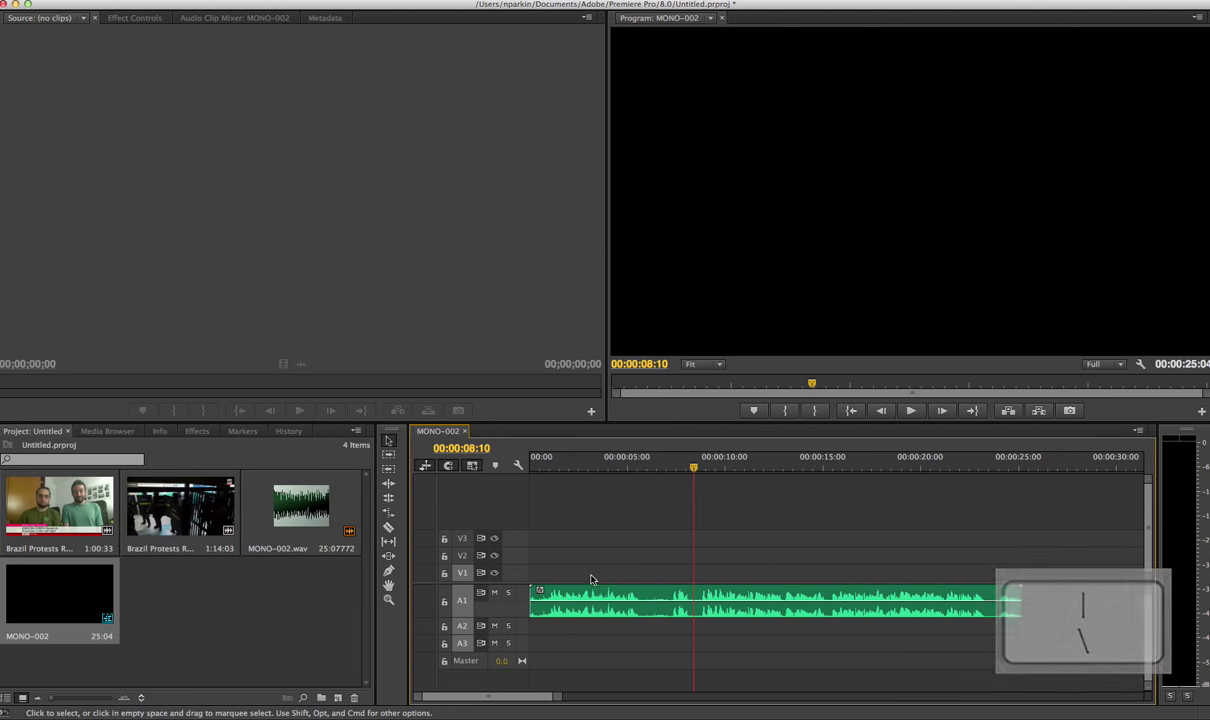
left_click_drag(579, 561, 940, 624)
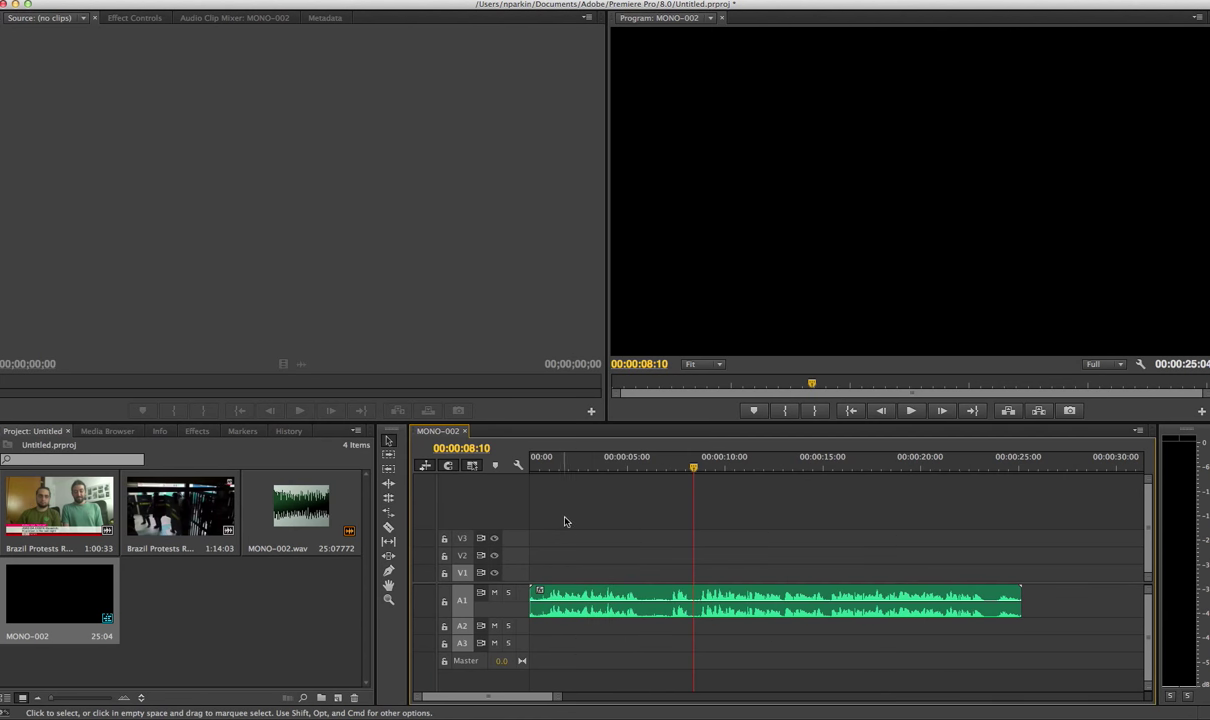
scroll(722, 553, "down", 5)
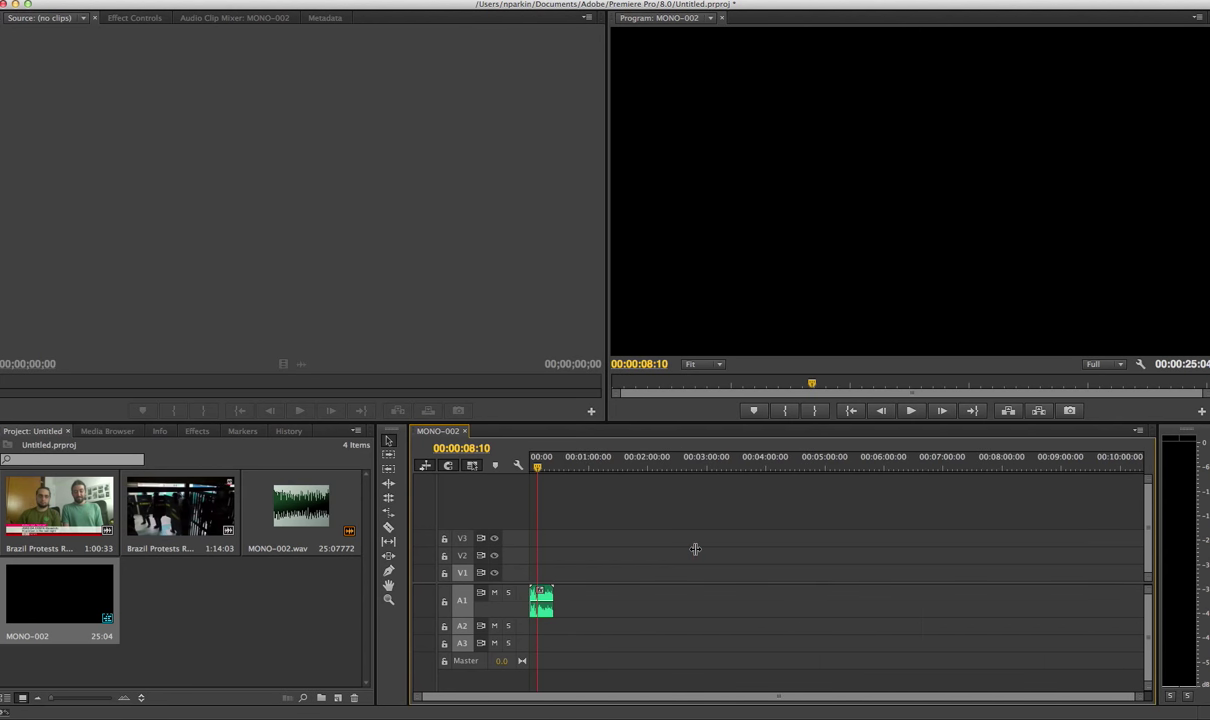
scroll(695, 549, "up", 5)
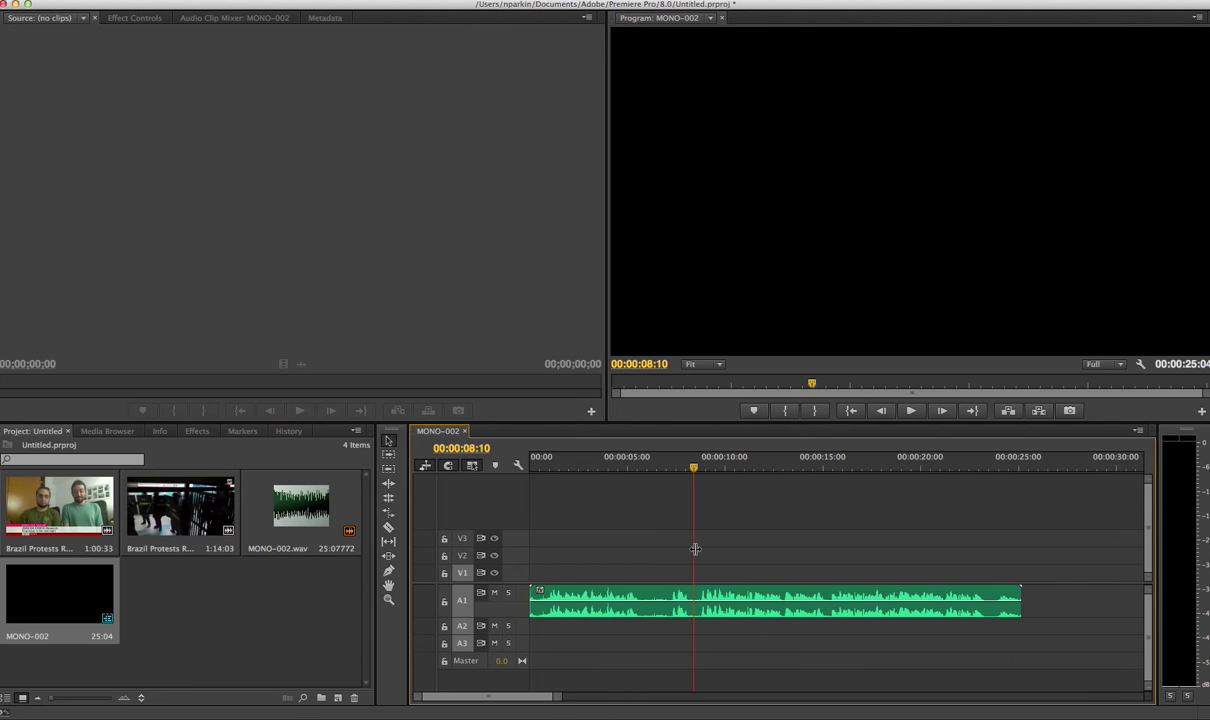
Step: Play the narration from the start of the sequence to its end to locate the usable section
scroll(695, 549, "up", 1)
scroll(695, 549, "down", 1)
scroll(695, 549, "down", 5)
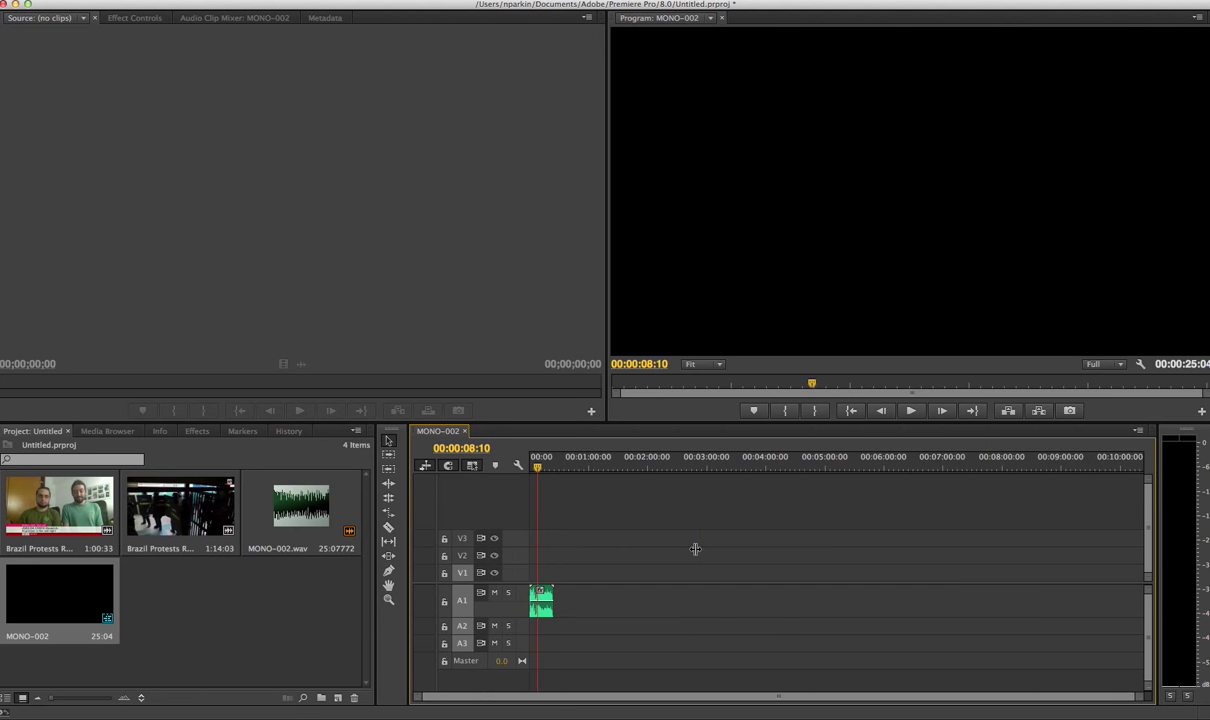
scroll(695, 549, "up", 5)
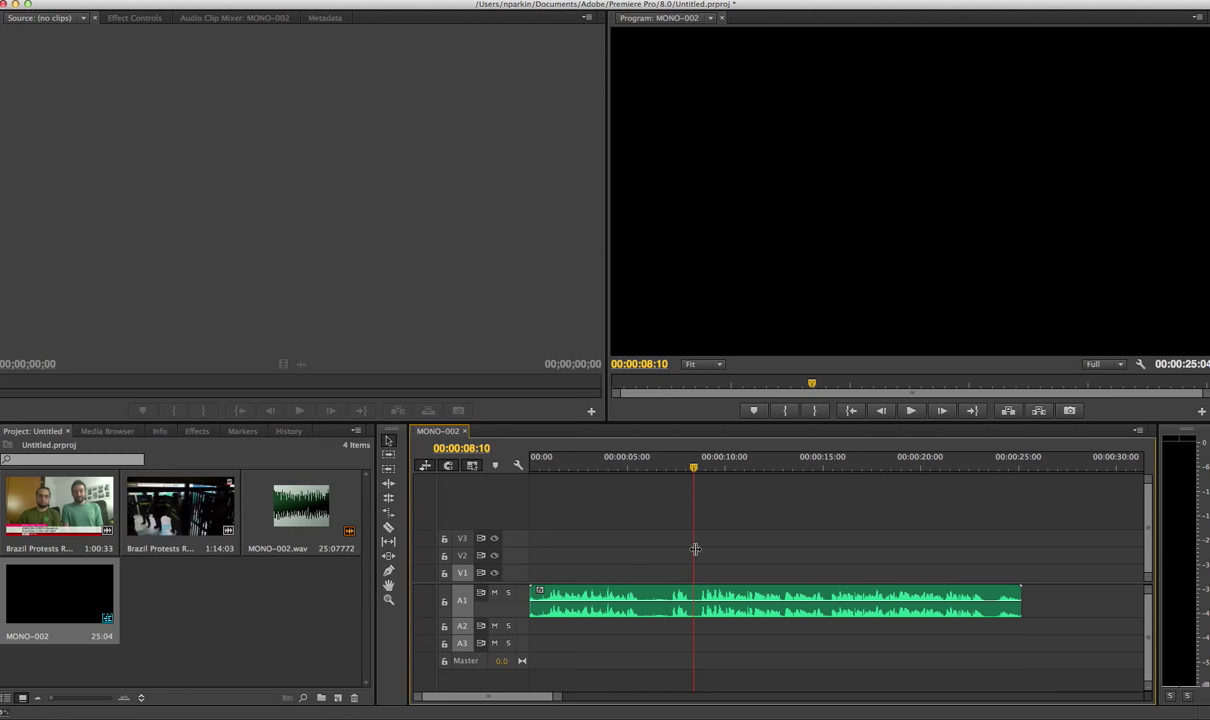
left_click_drag(562, 462, 529, 460)
key("space")
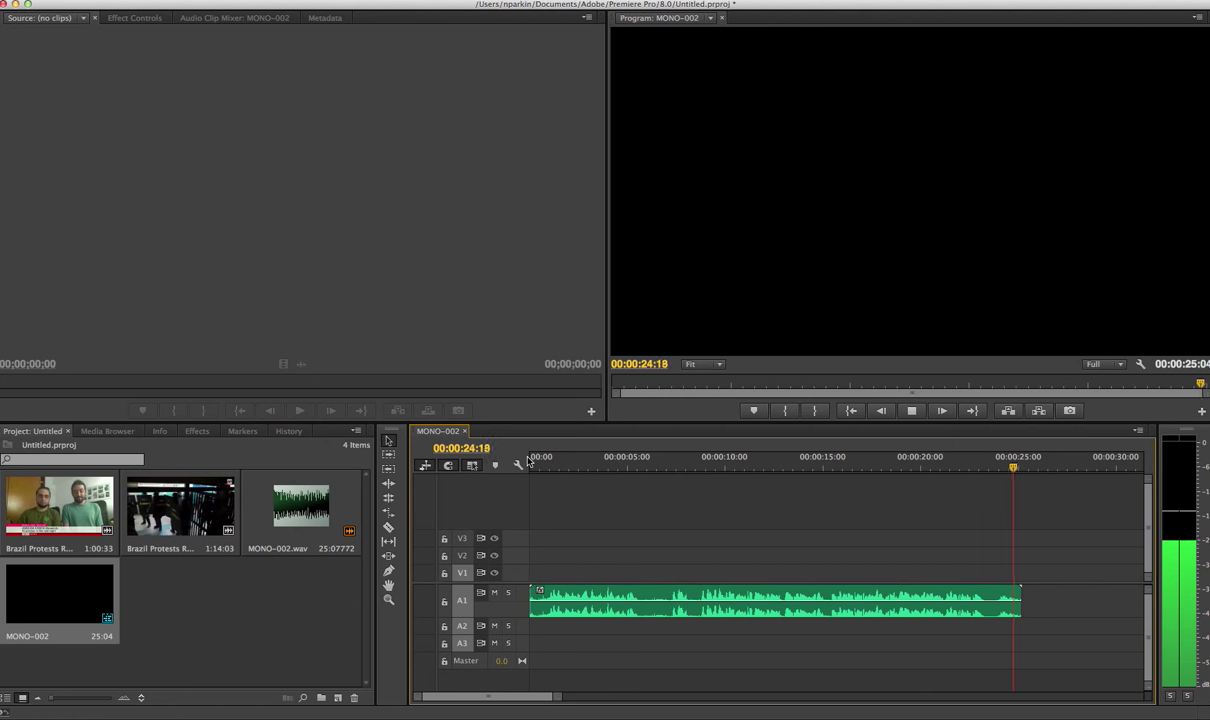
left_click_drag(674, 570, 617, 643)
left_click_drag(991, 560, 1003, 649)
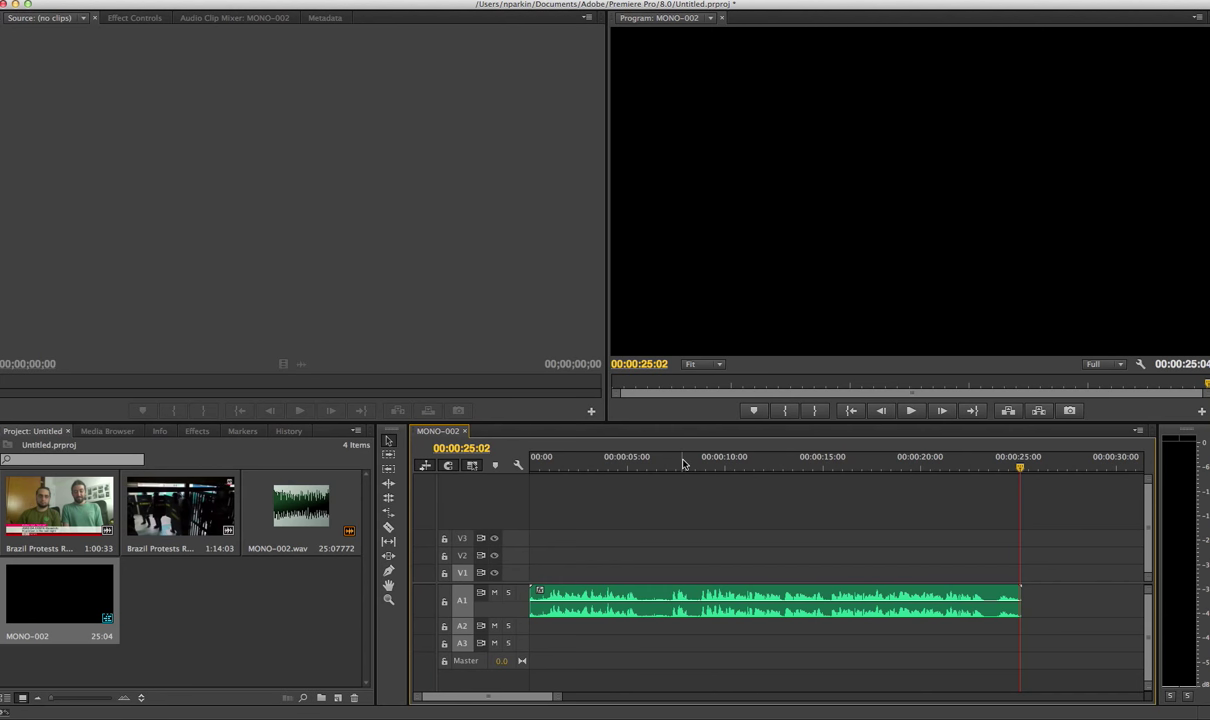
Step: Trim the start of the narration clip on A1 to about 00:00:08:10 and extend it back to the sequence start
left_click(532, 592)
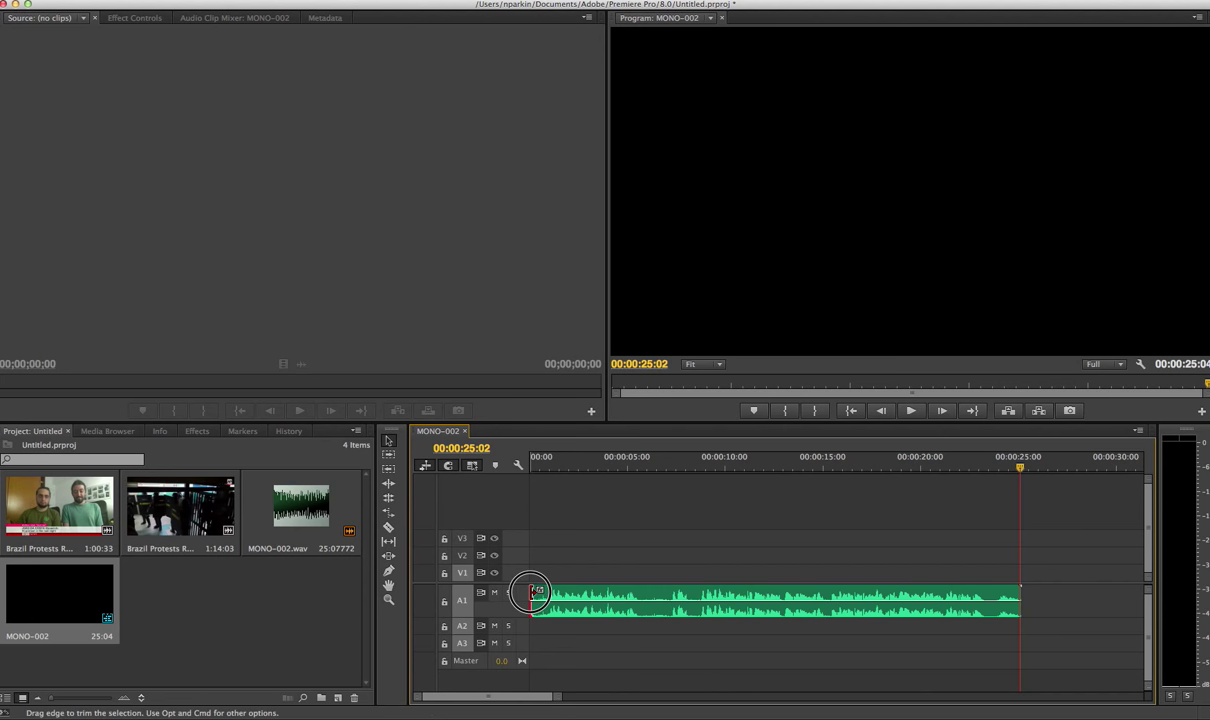
left_click_drag(532, 592, 696, 589)
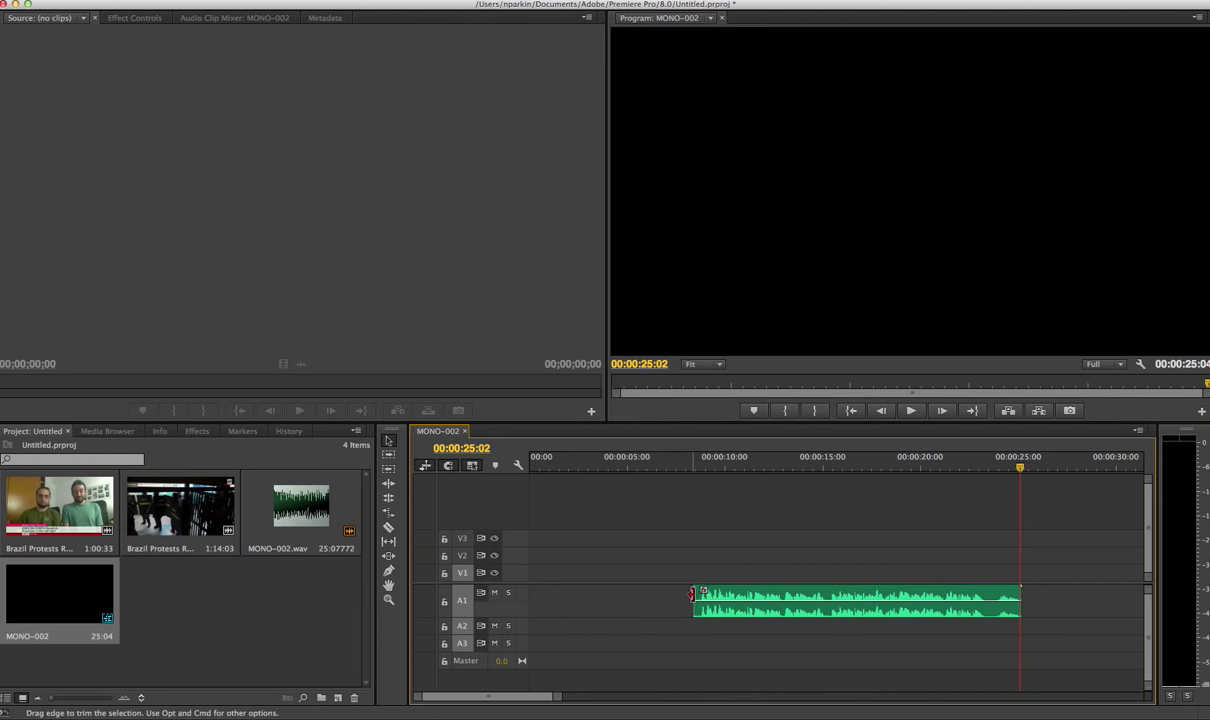
left_click_drag(697, 592, 520, 590)
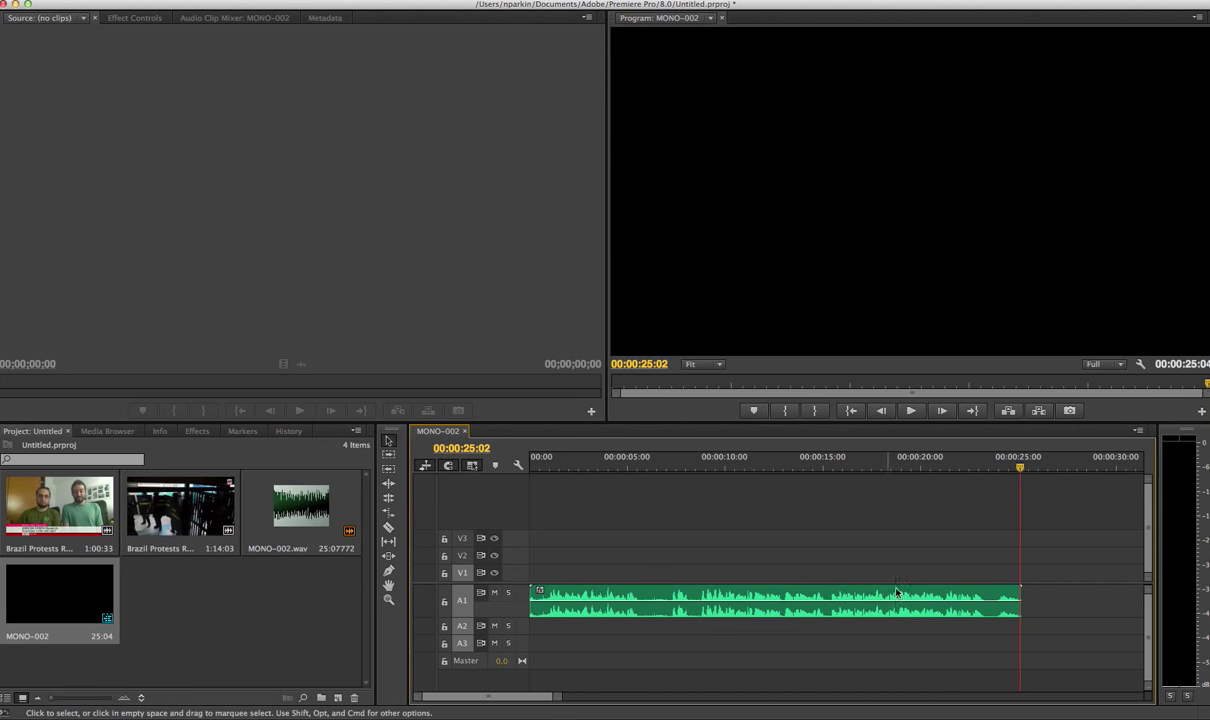
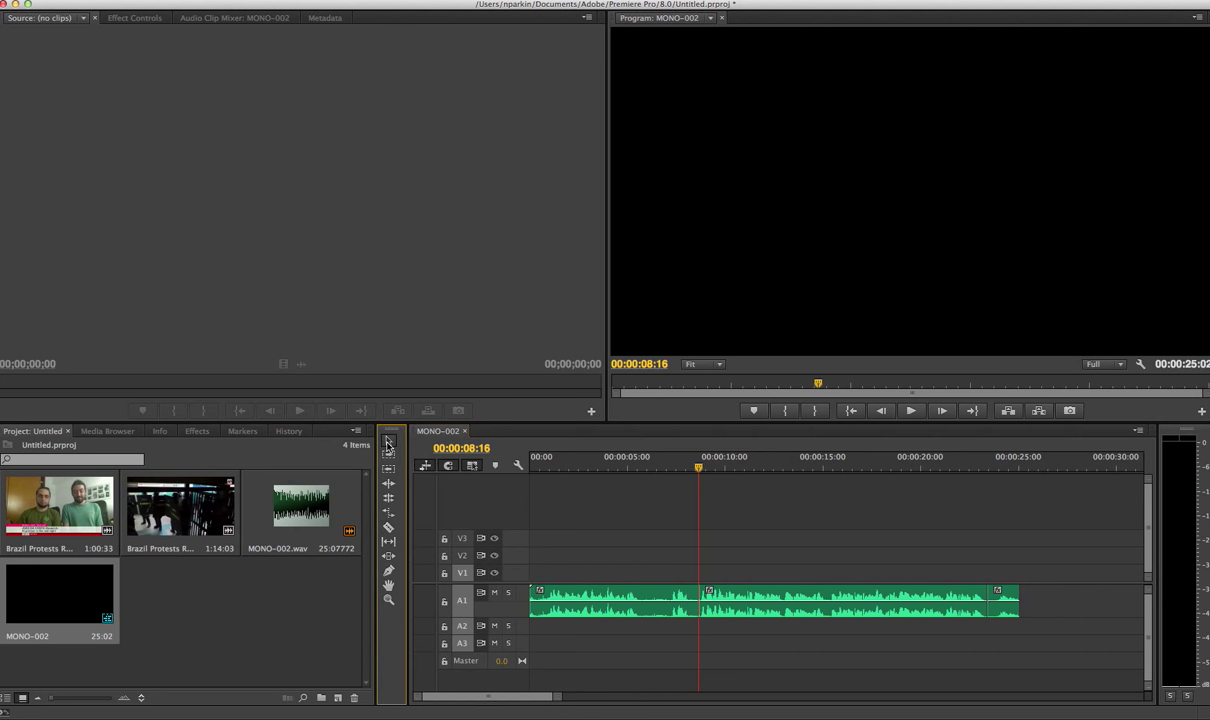
Step: Delete the first and last segments of the split narration on A1, keeping only the middle segment
left_click(687, 598)
left_click(760, 600)
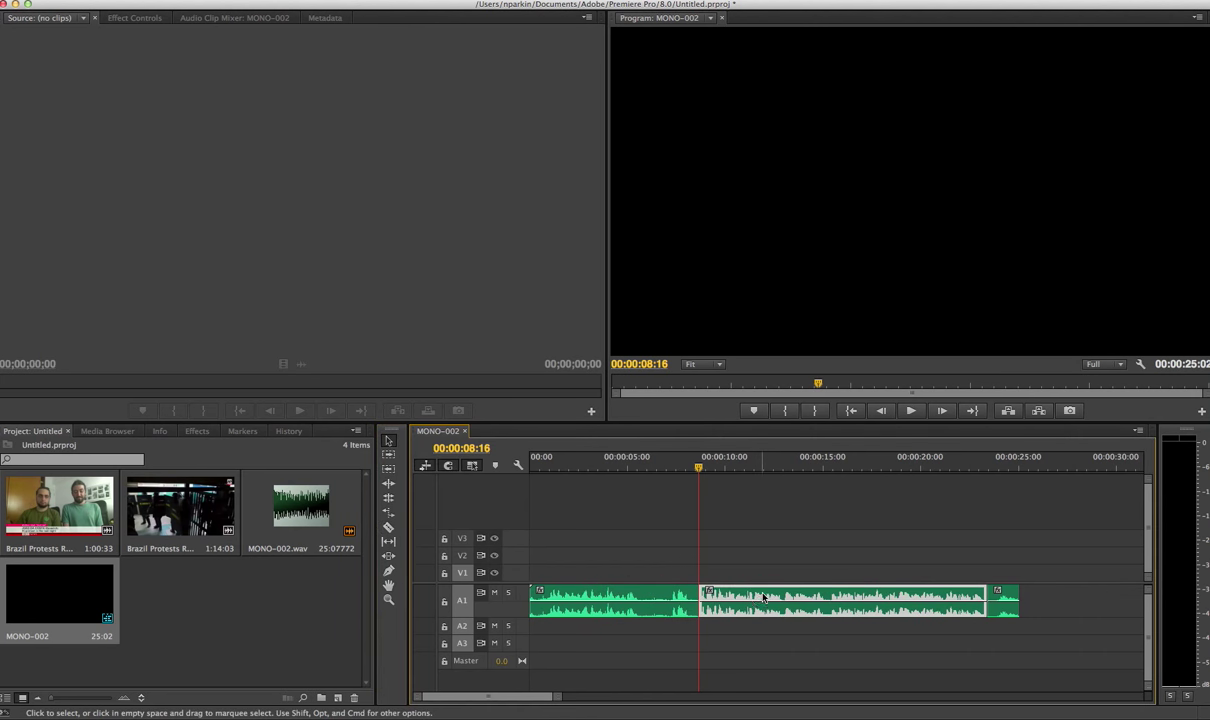
left_click(1003, 602)
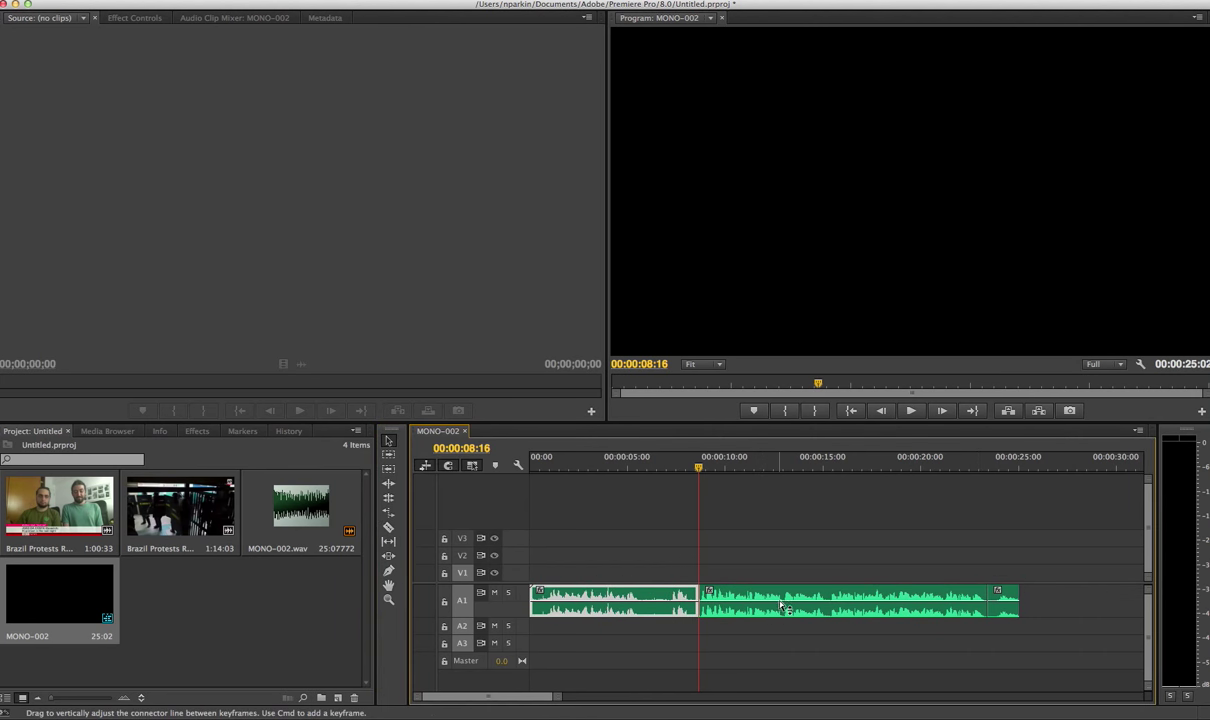
left_click(740, 600)
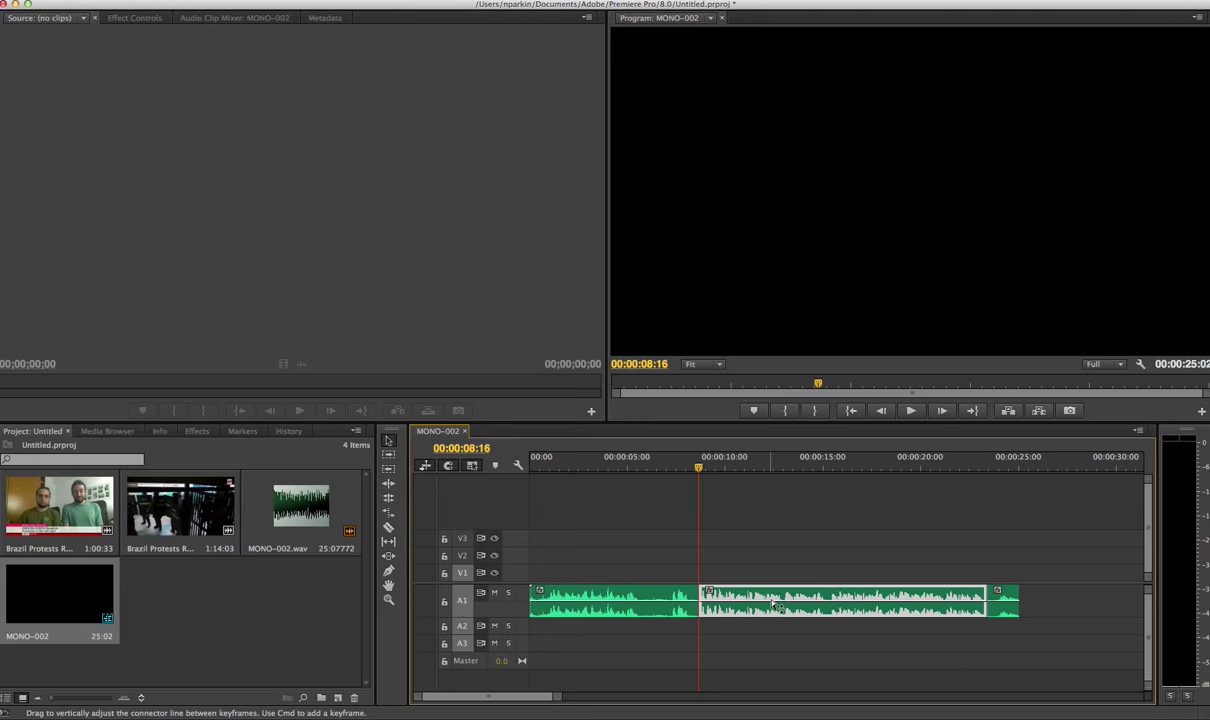
left_click(648, 597)
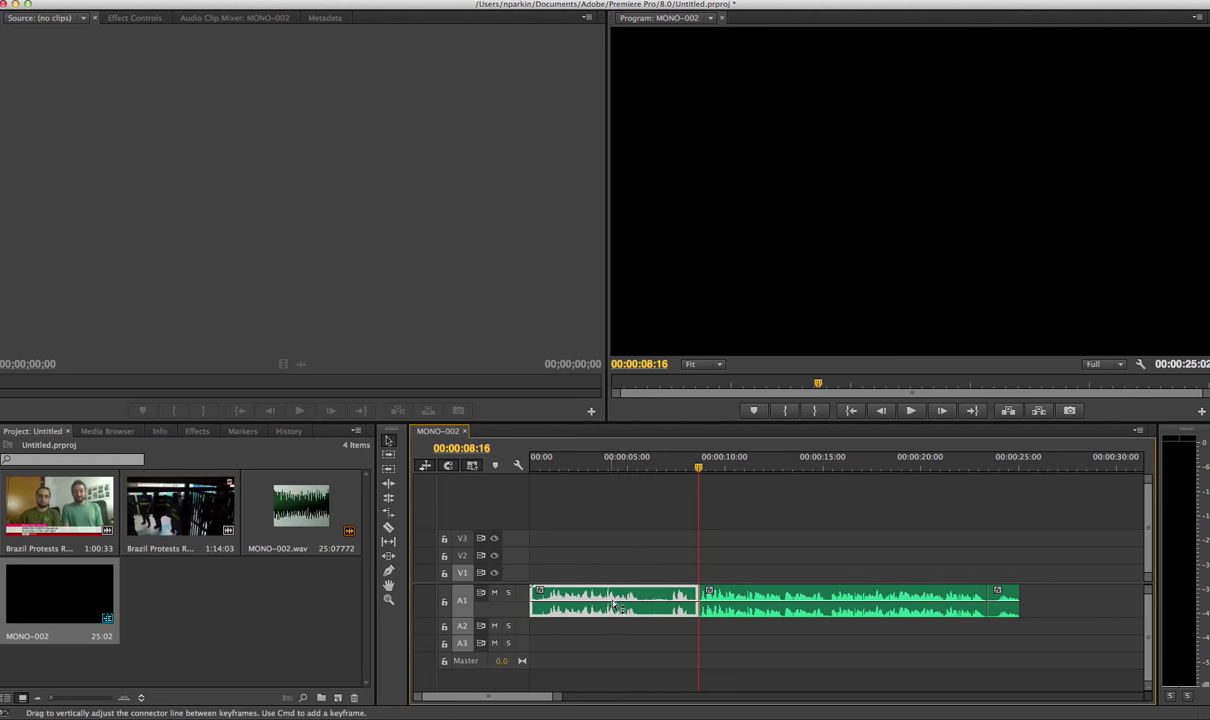
key("Delete")
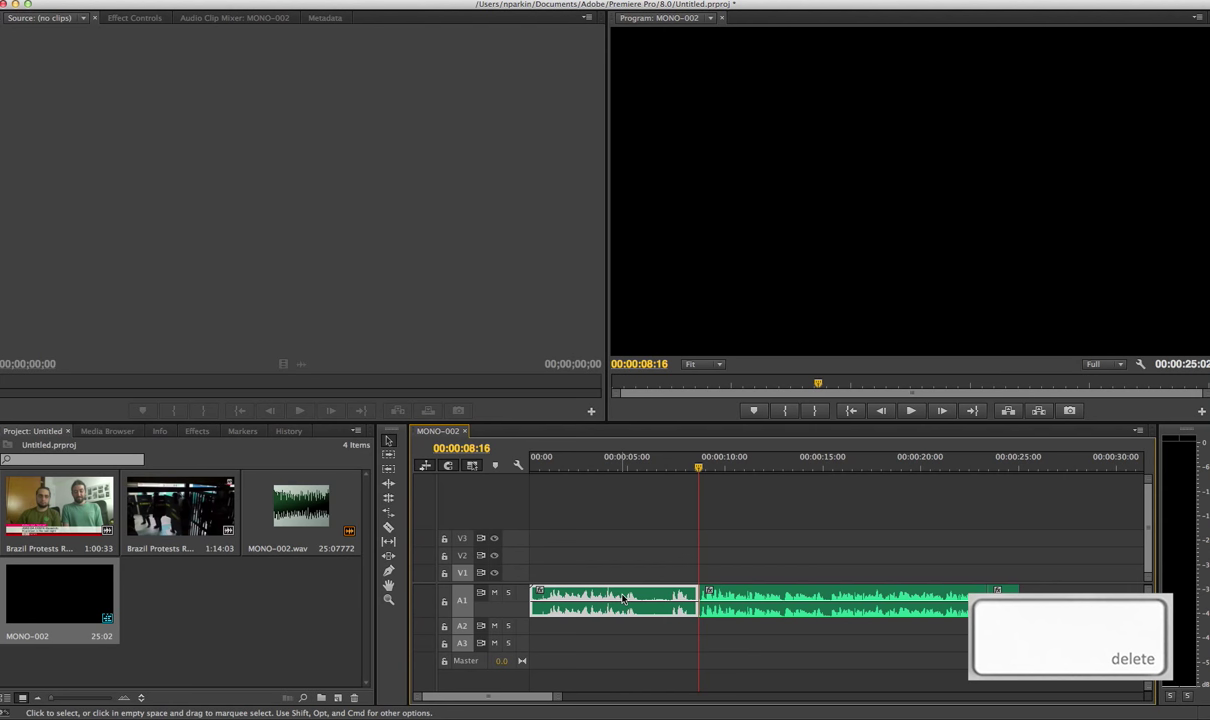
key("Delete")
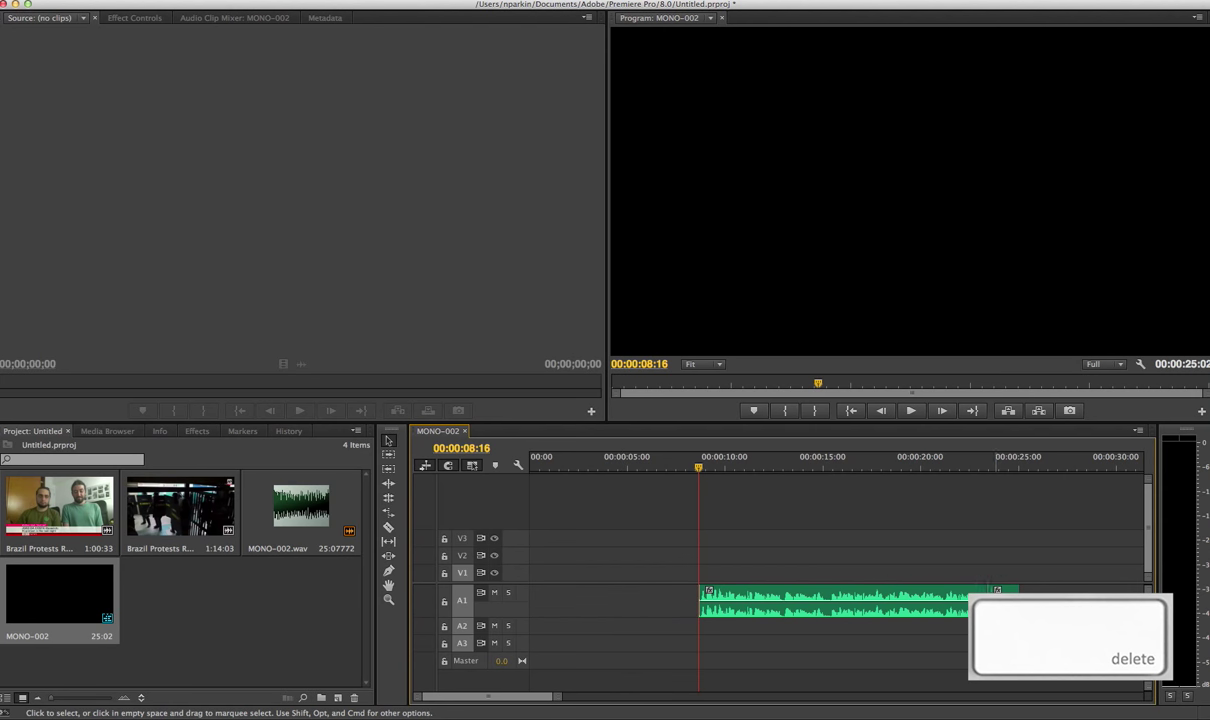
left_click(1002, 598)
key("Delete")
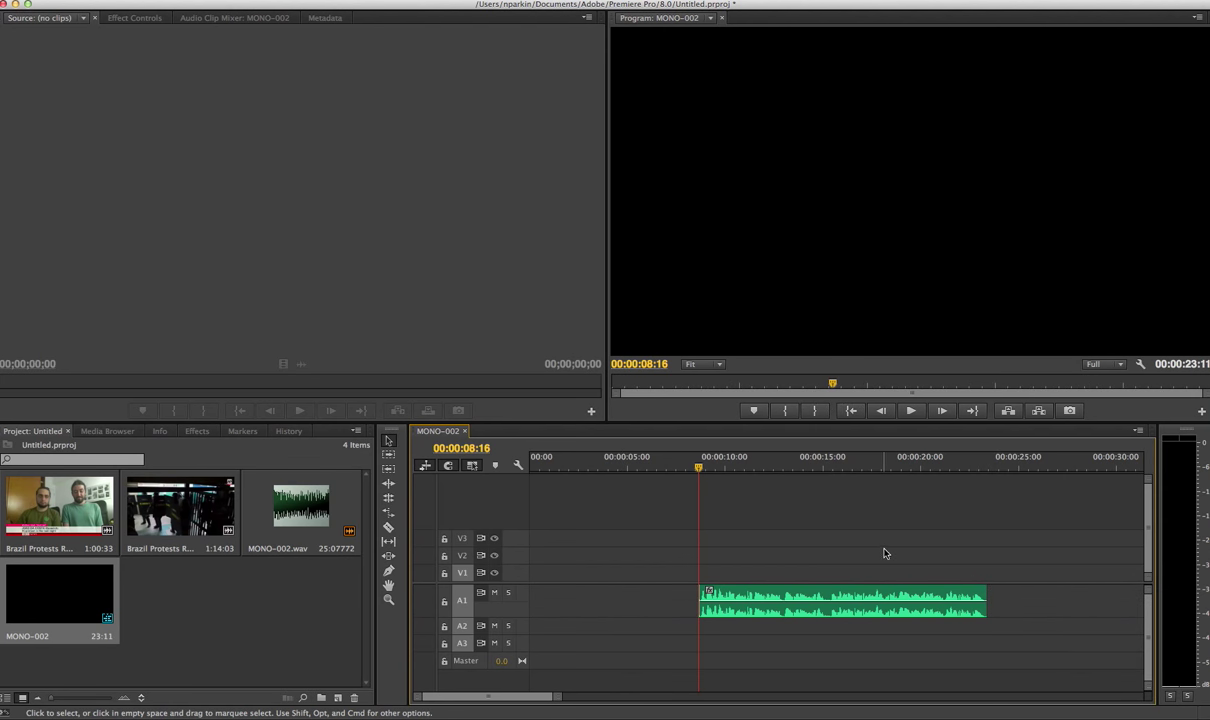
Step: Play the last part of the remaining narration segment to check its ending
left_click_drag(872, 562, 800, 612)
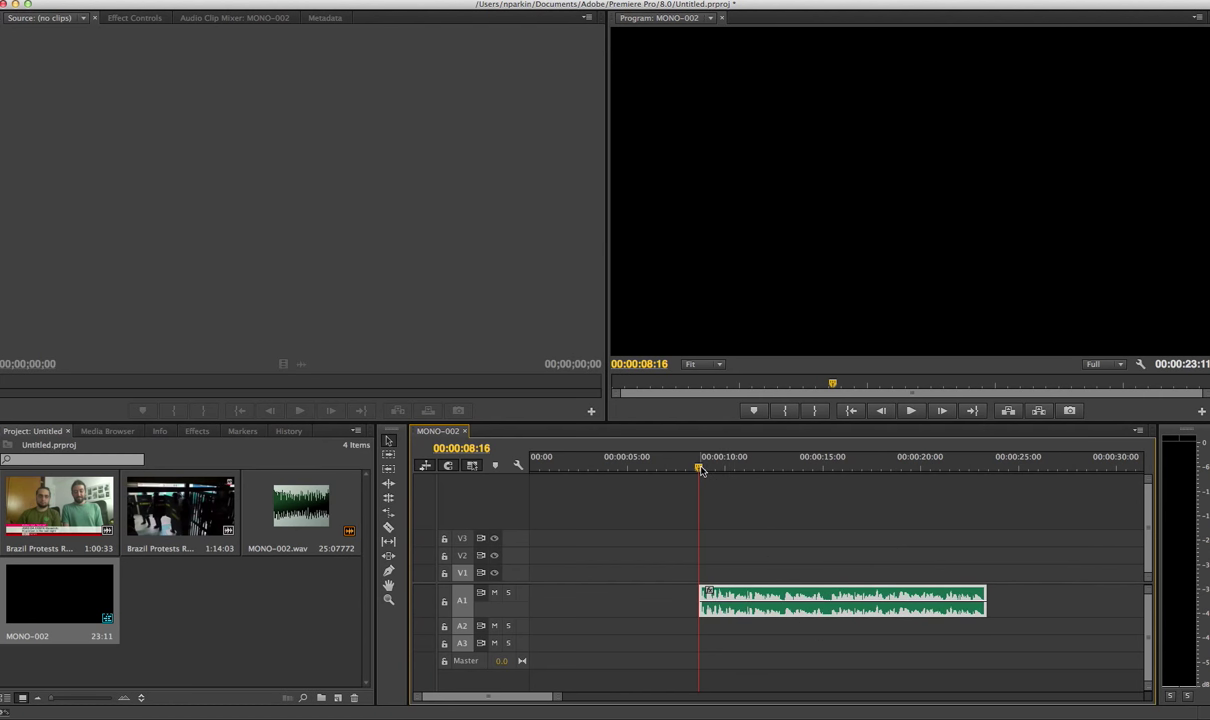
left_click(957, 469)
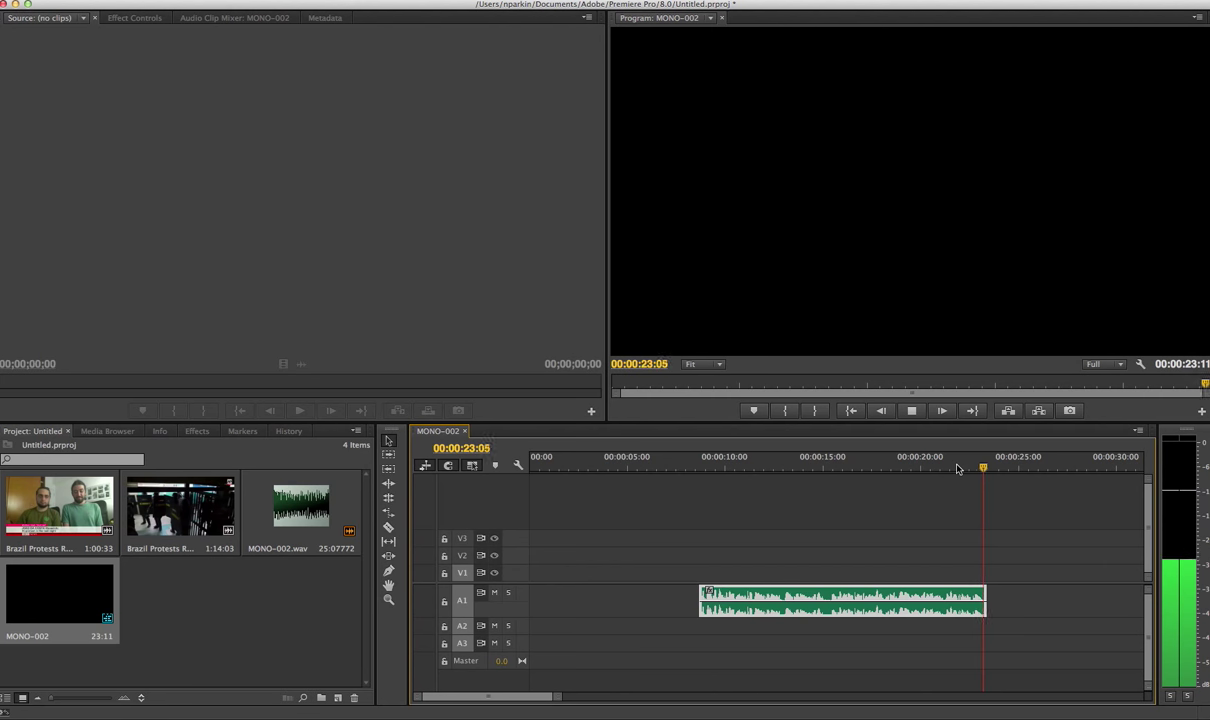
key("space")
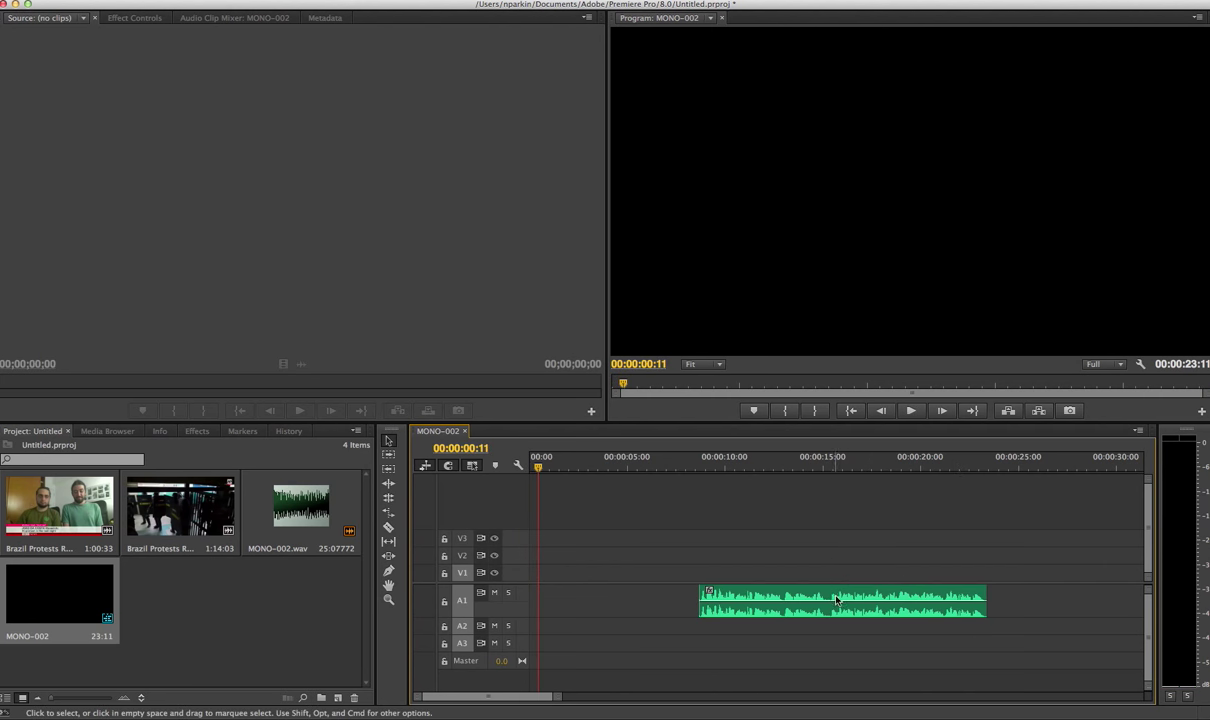
Step: Move the narration segment to the start of the sequence and place the playhead at its end, 00:00:14:19
left_click_drag(833, 597, 617, 595)
mouse_move(537, 467)
left_mouse_down()
mouse_move(524, 467)
mouse_move(561, 467)
left_mouse_up()
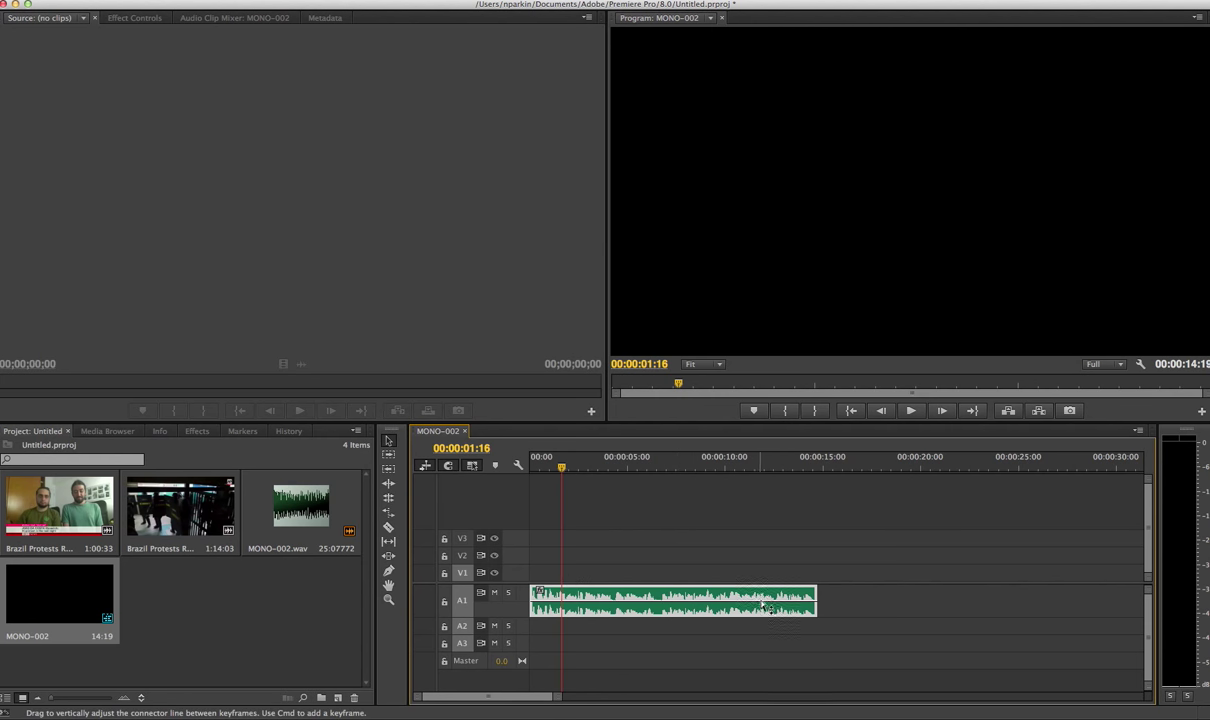
mouse_move(818, 470)
left_mouse_down()
mouse_move(967, 467)
mouse_move(818, 467)
left_mouse_up()
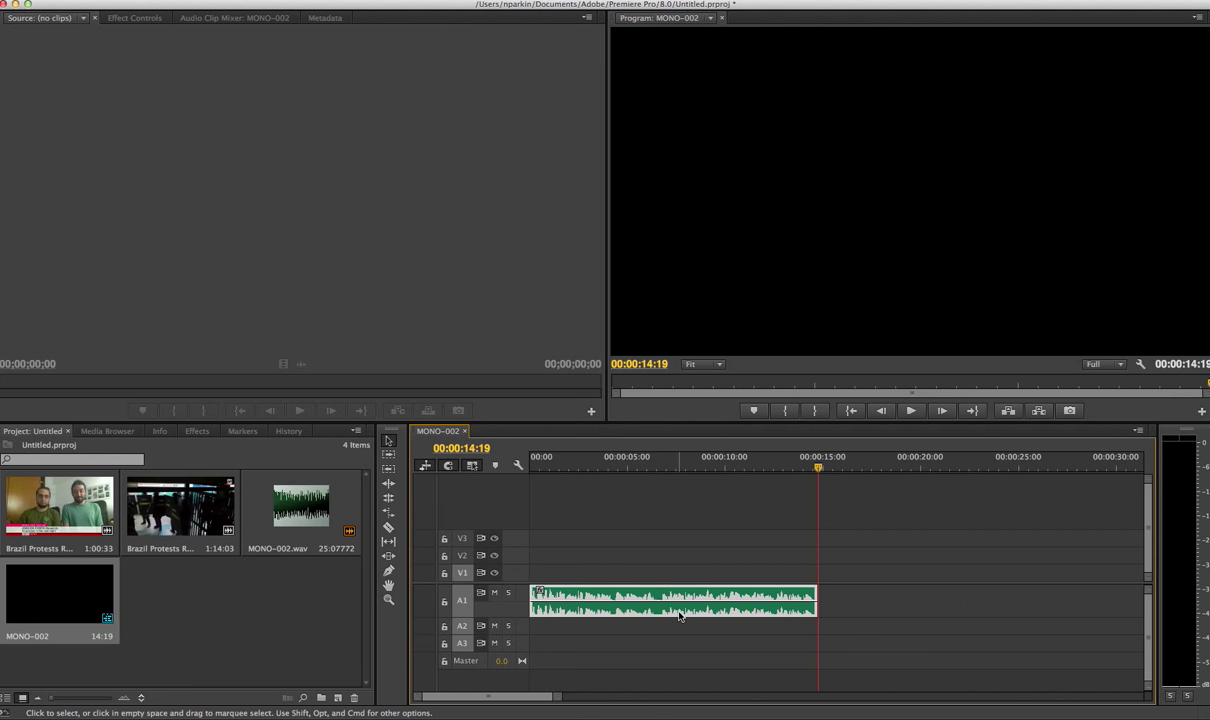
left_click(837, 612)
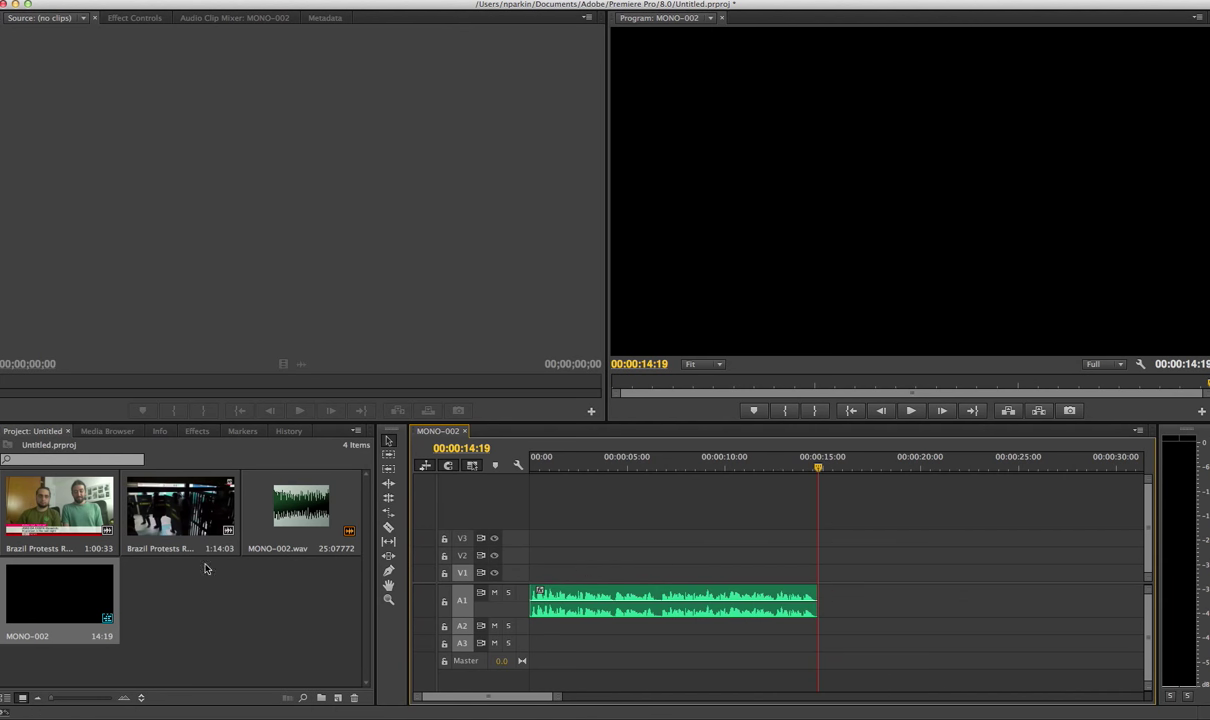
Step: Add the whole Brazil Protests RAW GRAB.mov clip to V1 and A1 directly after the narration at 00:00:14:19
left_click(171, 517)
left_click(55, 515)
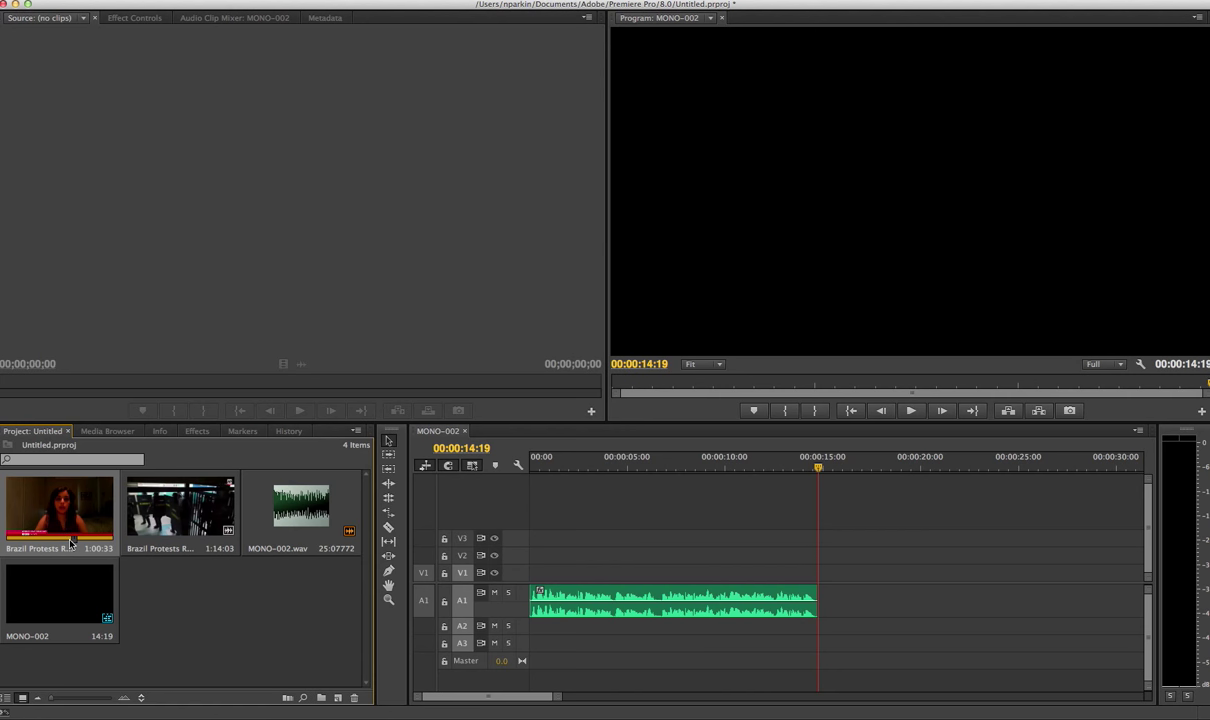
left_click(845, 600)
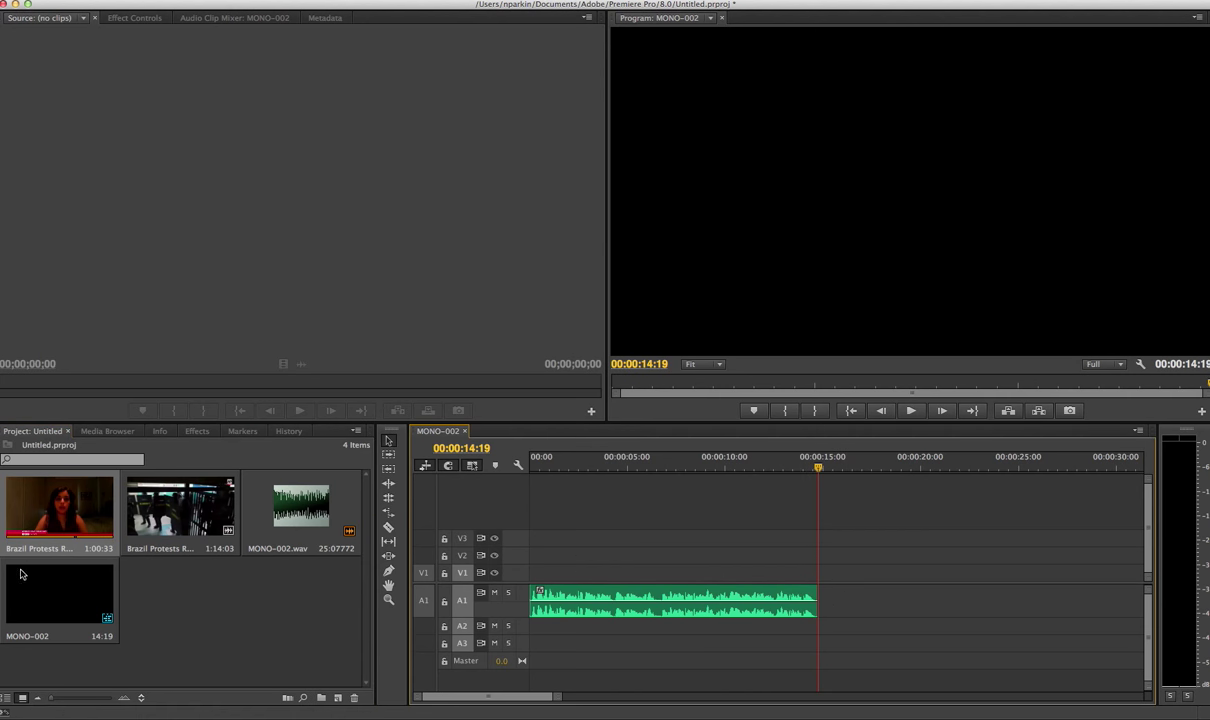
left_click(376, 564)
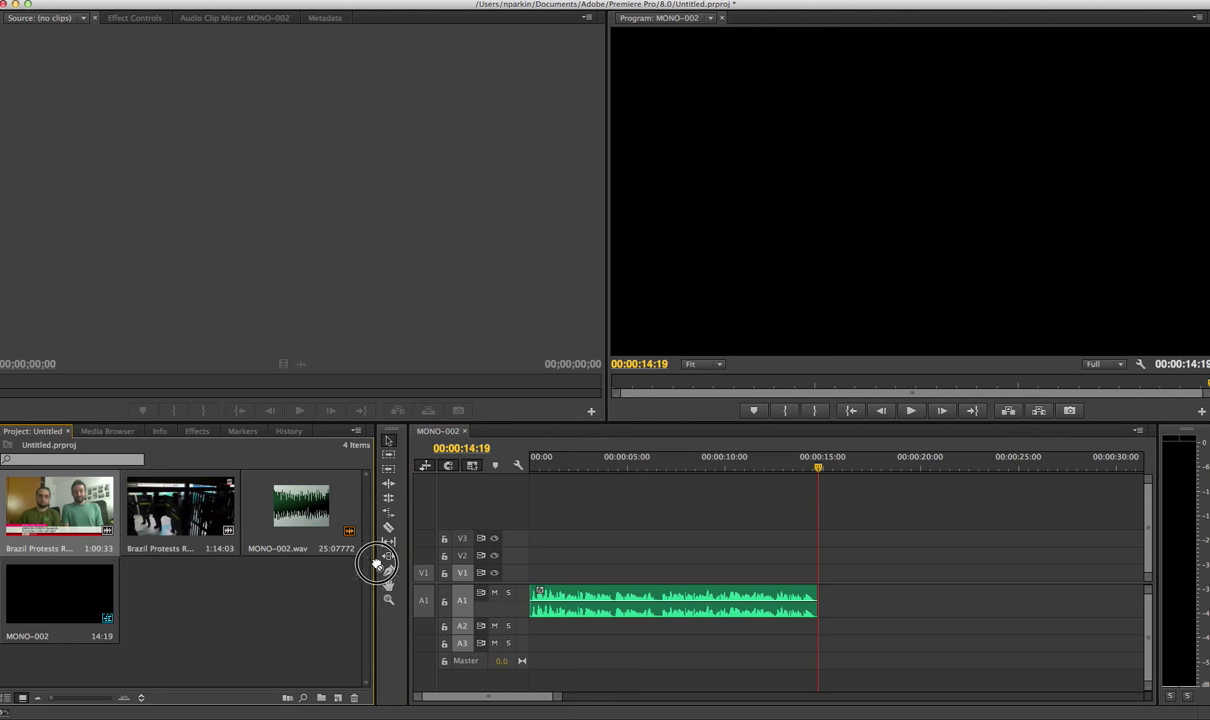
left_click_drag(376, 564, 820, 602)
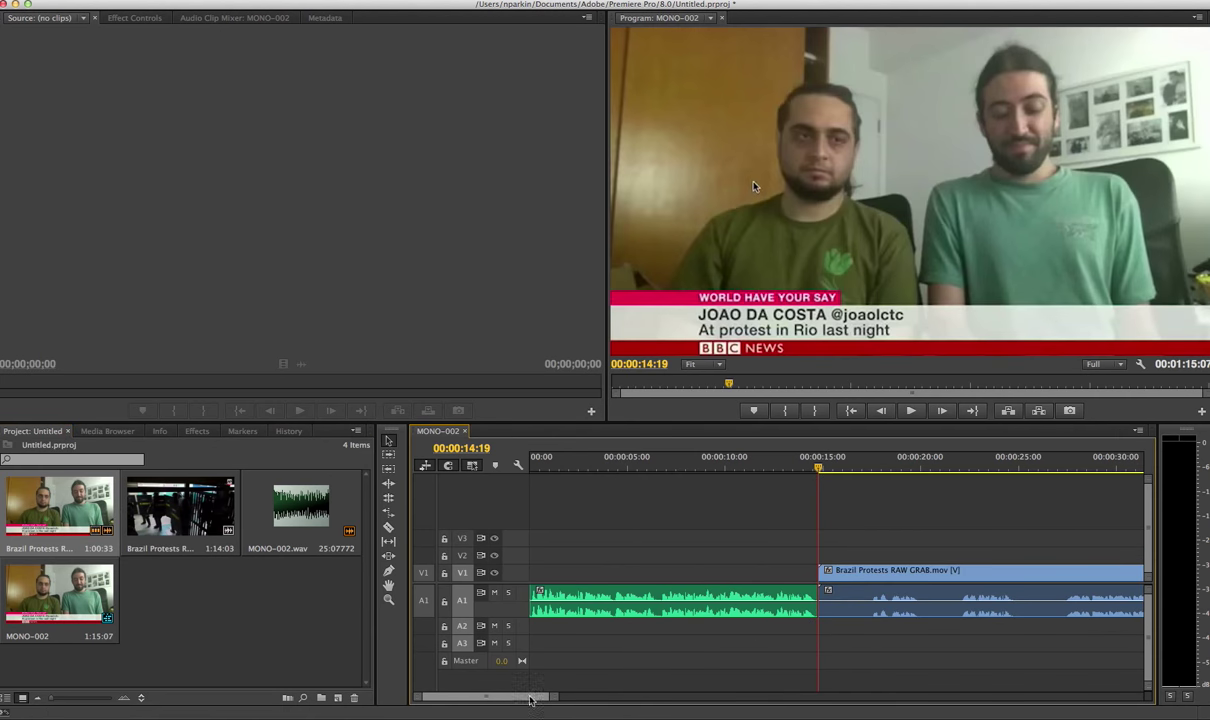
scroll(505, 655, "right", 5)
scroll(505, 655, "left", 5)
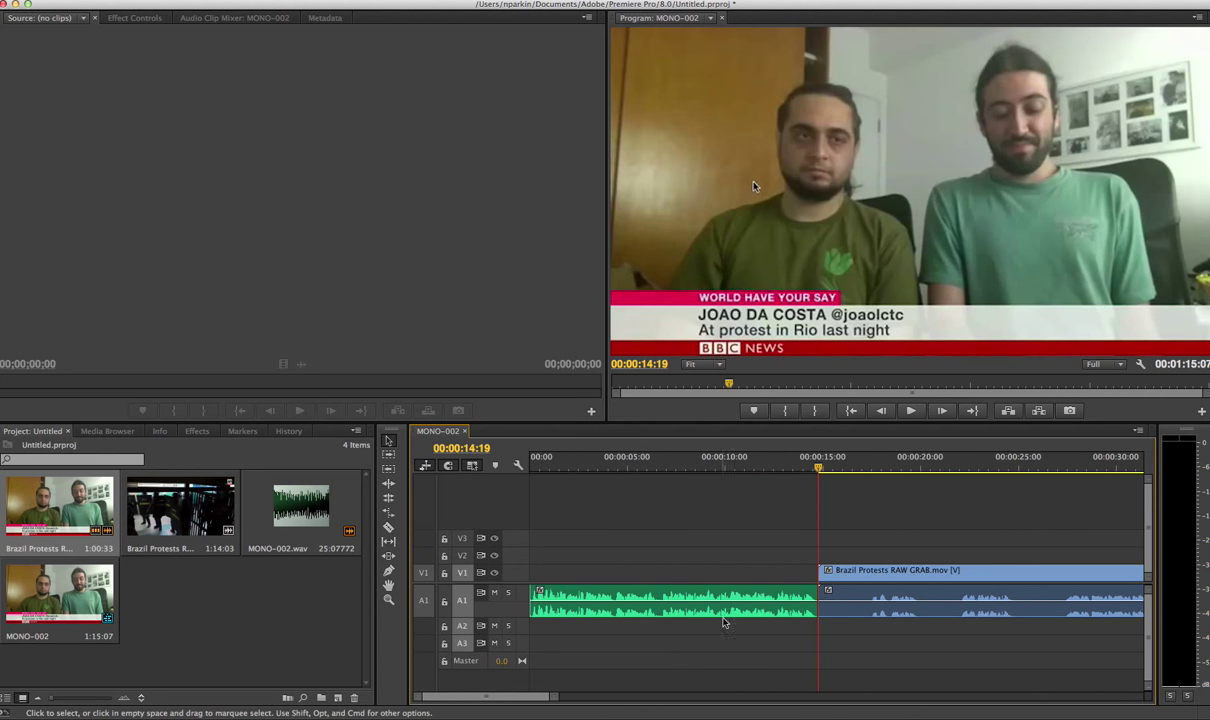
Step: Play the added video clip from about 00:00:30:00 in the sequence to find a usable interview section
left_click(869, 600)
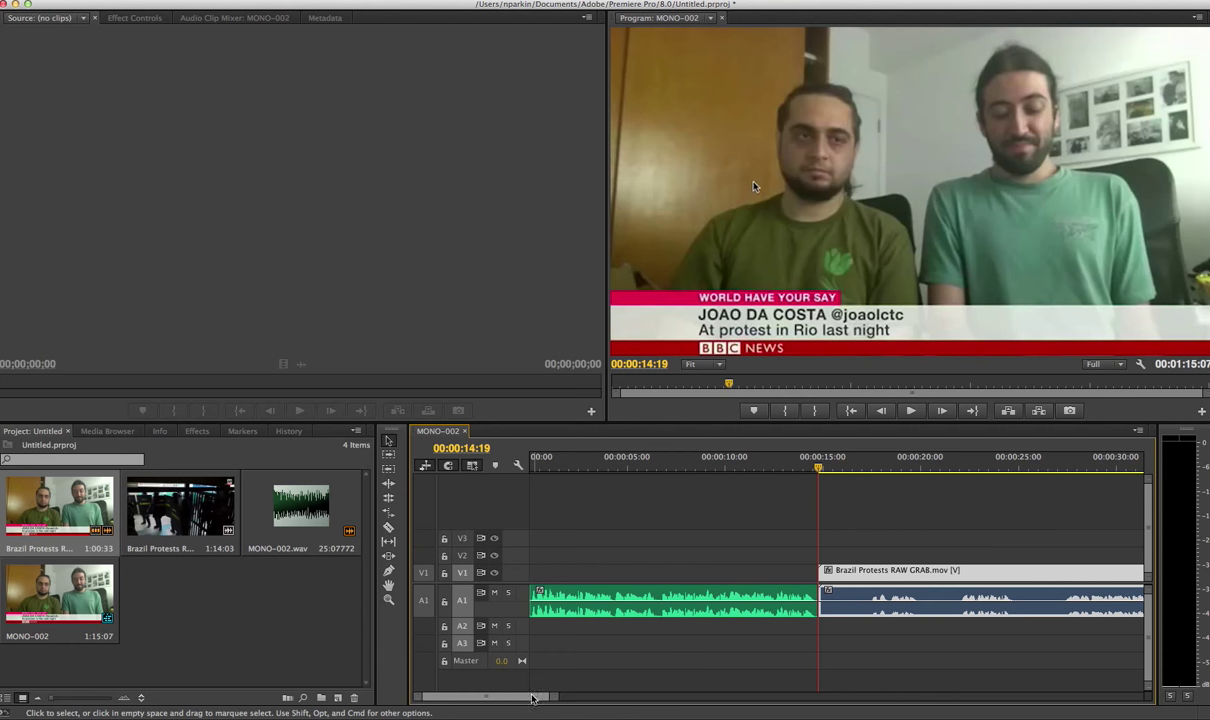
left_click_drag(531, 696, 549, 696)
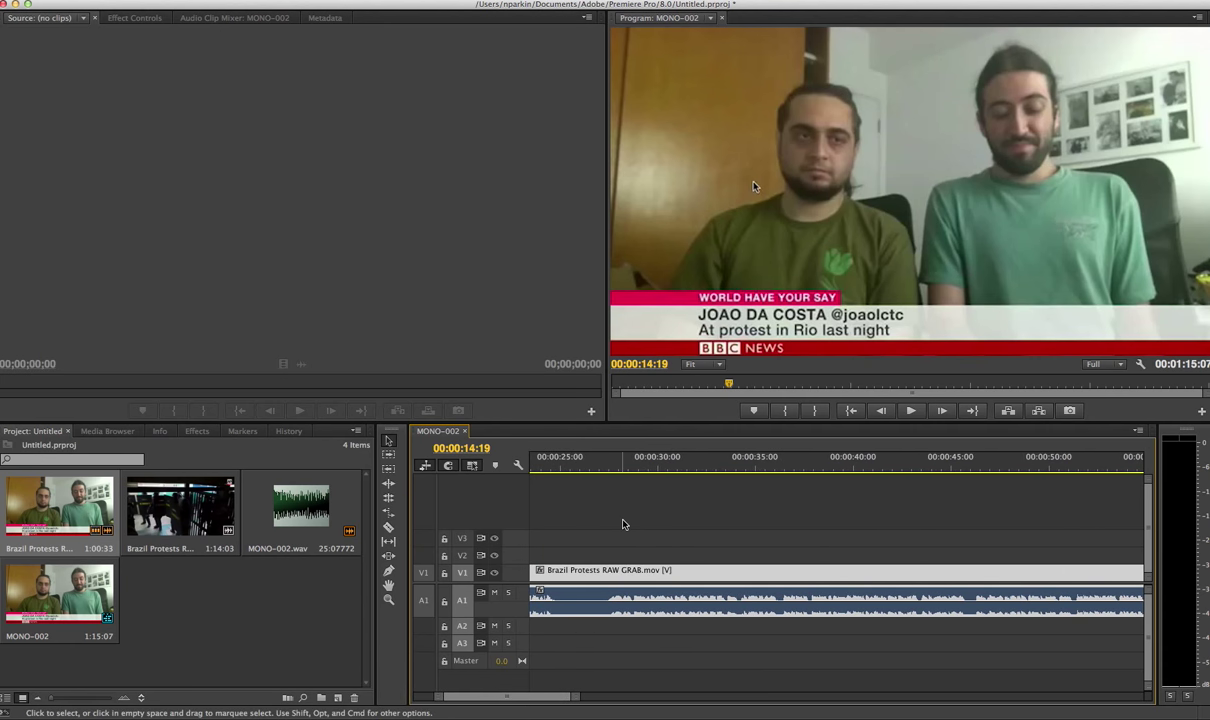
key("minus")
left_click_drag(633, 462, 676, 465)
key("space")
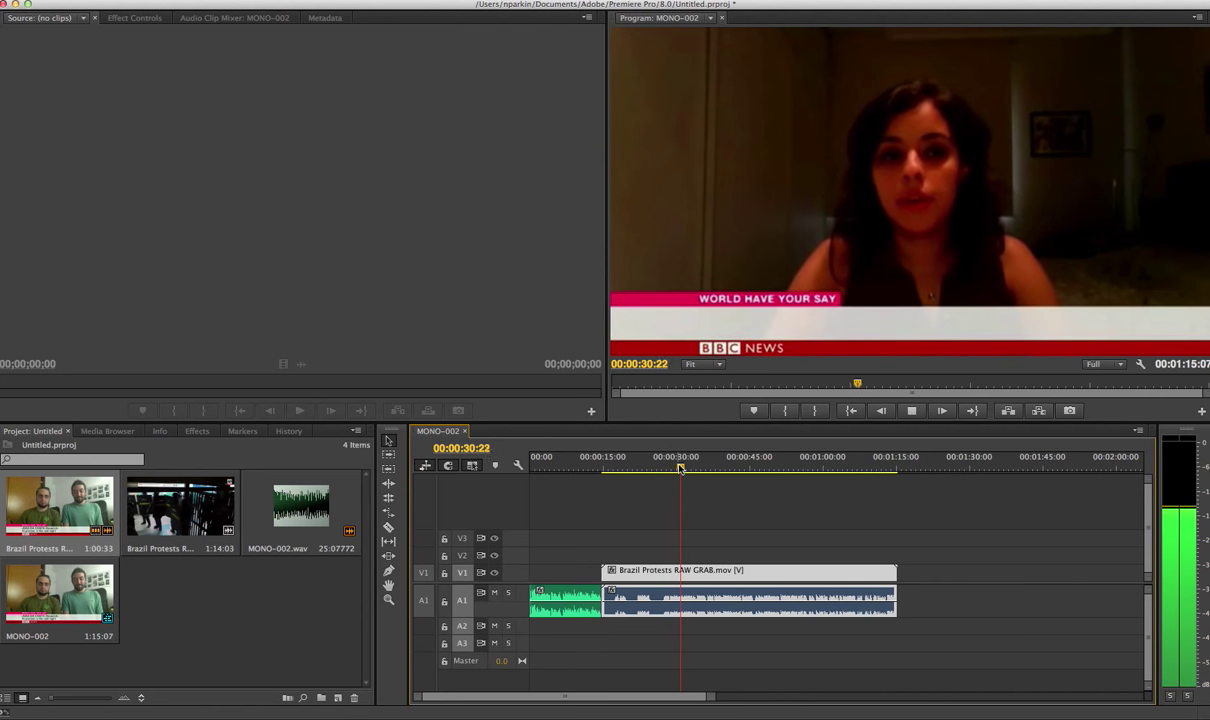
key("space")
Step: Delete the Brazil Protests RAW GRAB.mov clip, with its audio, from the sequence
left_click(389, 527)
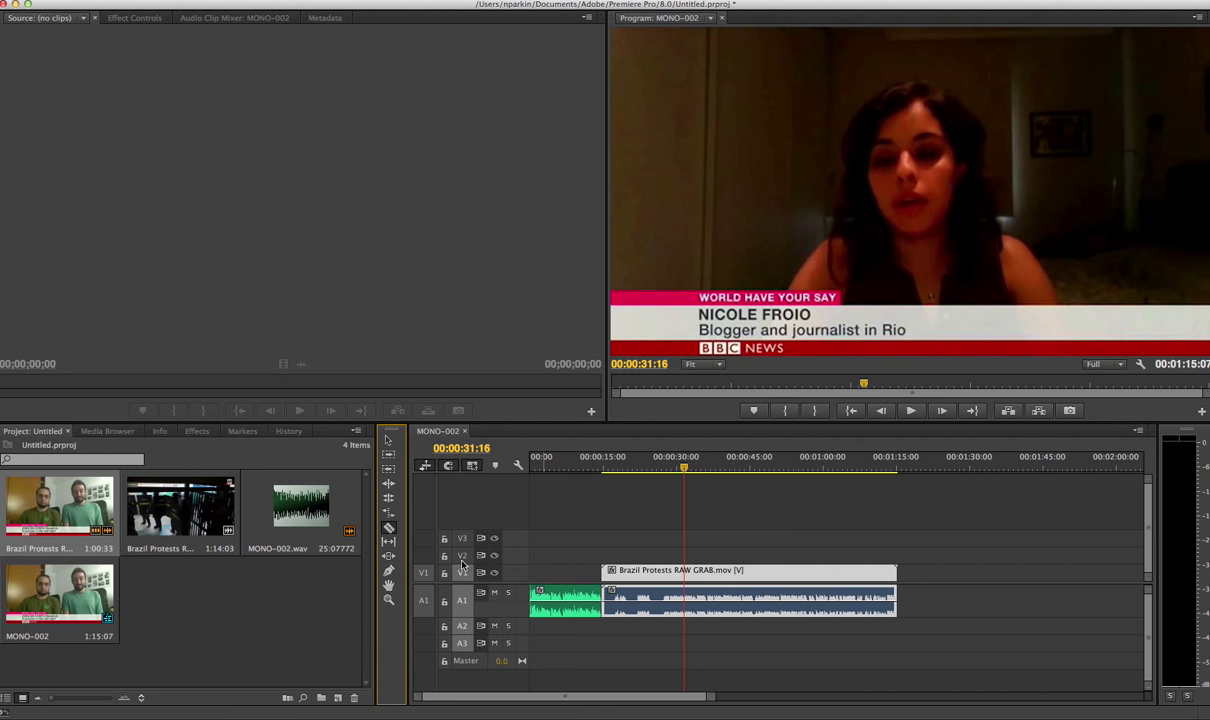
left_click(389, 444)
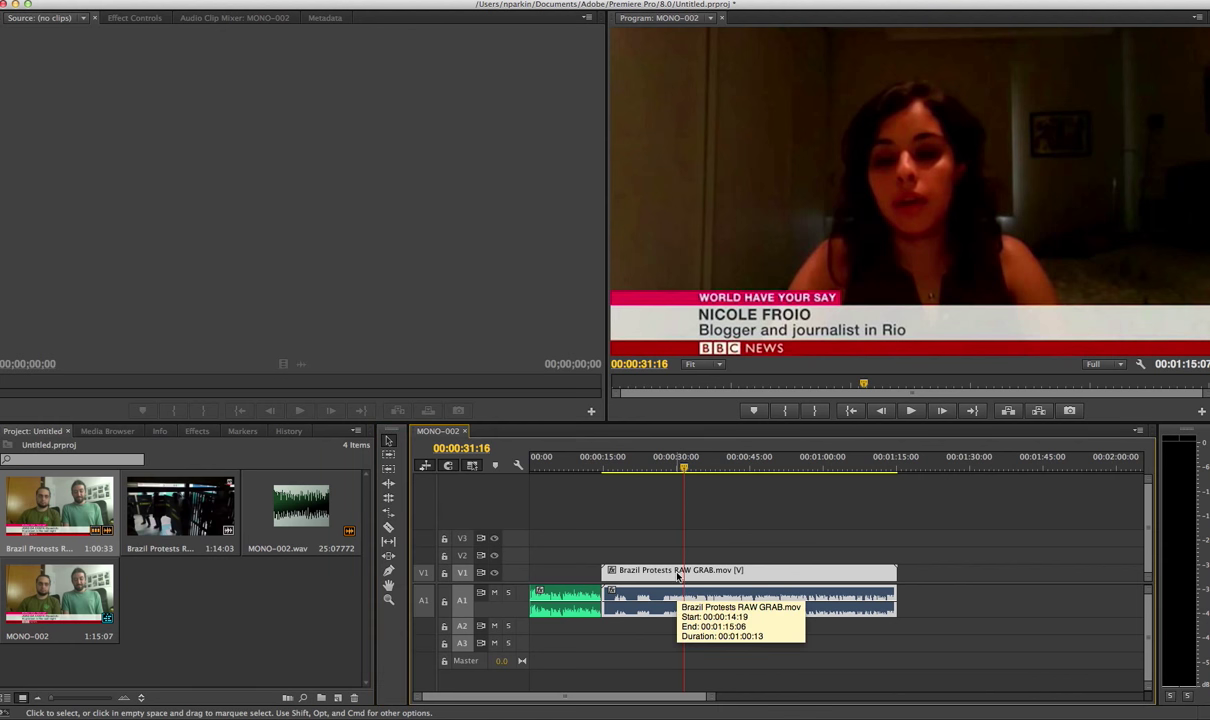
key("Delete")
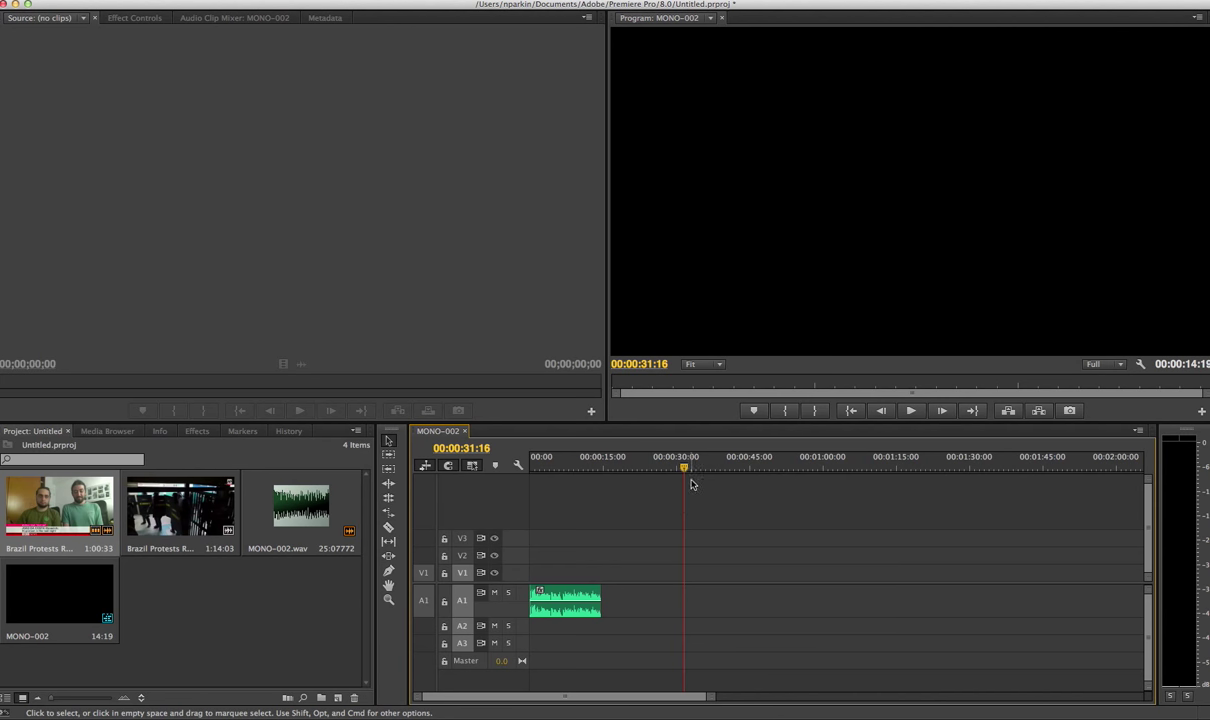
Step: Return the playhead to the end of the narration clip at 00:00:14:19
key("=")
left_click_drag(834, 466, 678, 462)
key("Up")
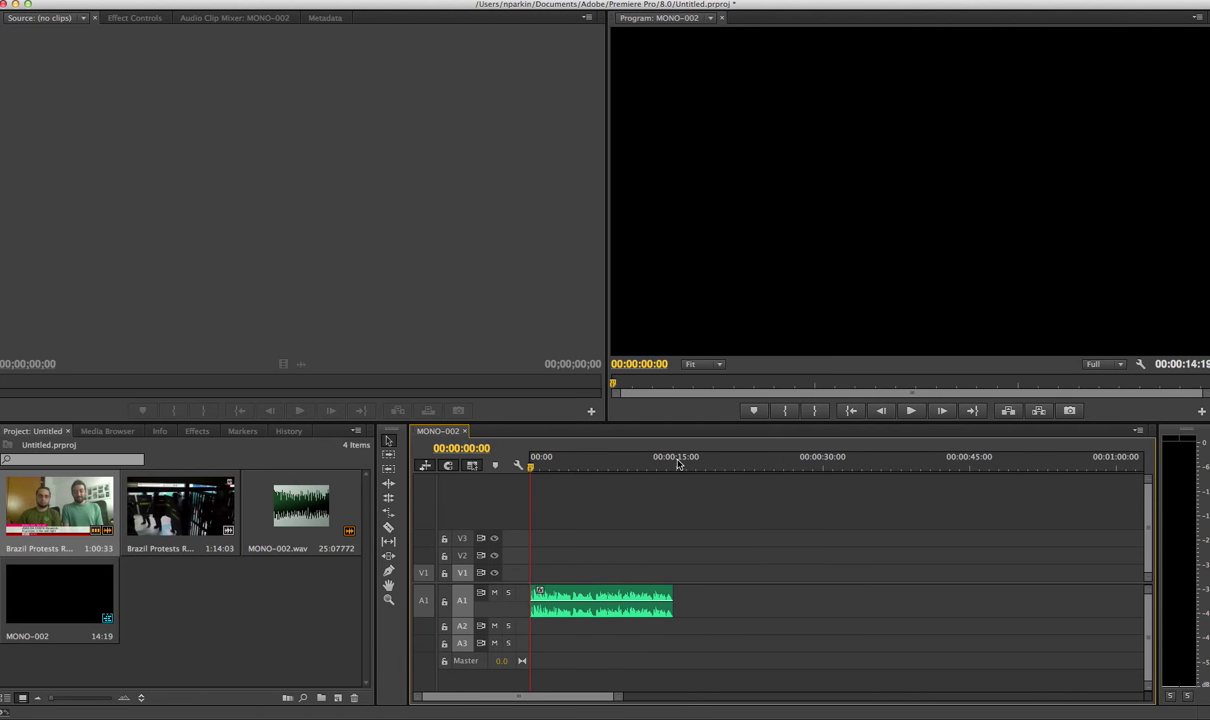
key("Down")
Step: Open Brazil Protests RAW GRAB.mov from the project in the Source Monitor
left_click(118, 553)
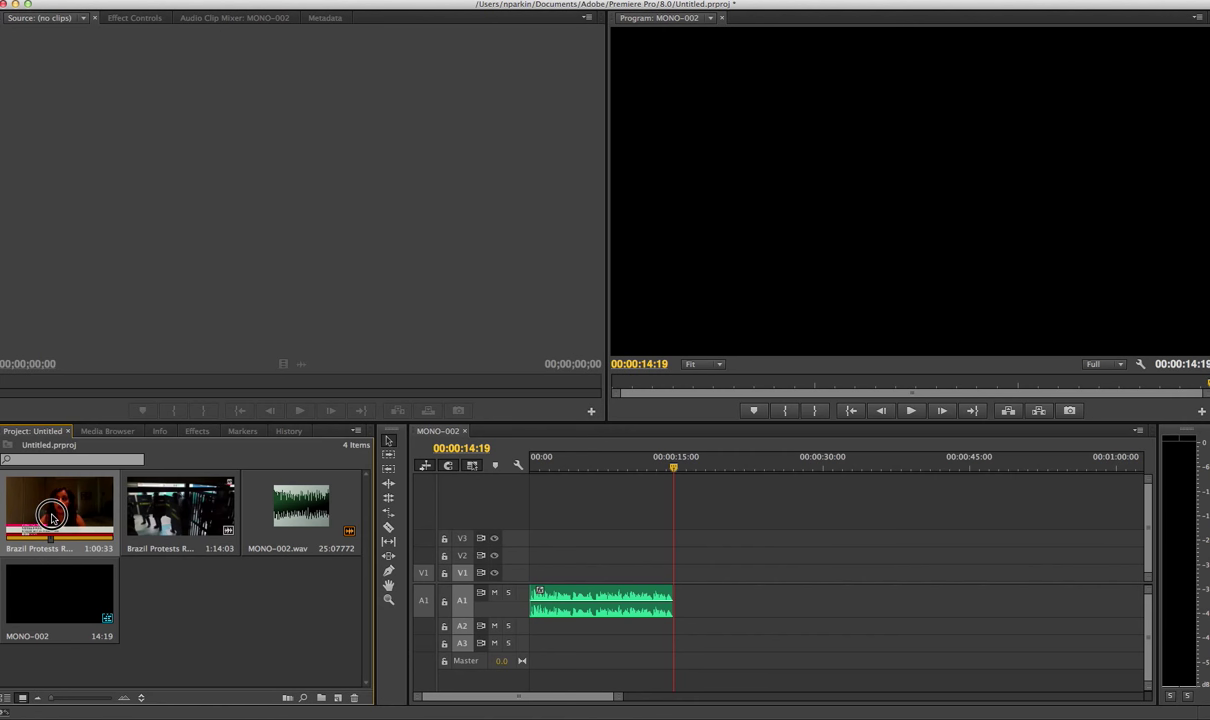
double_click(53, 518)
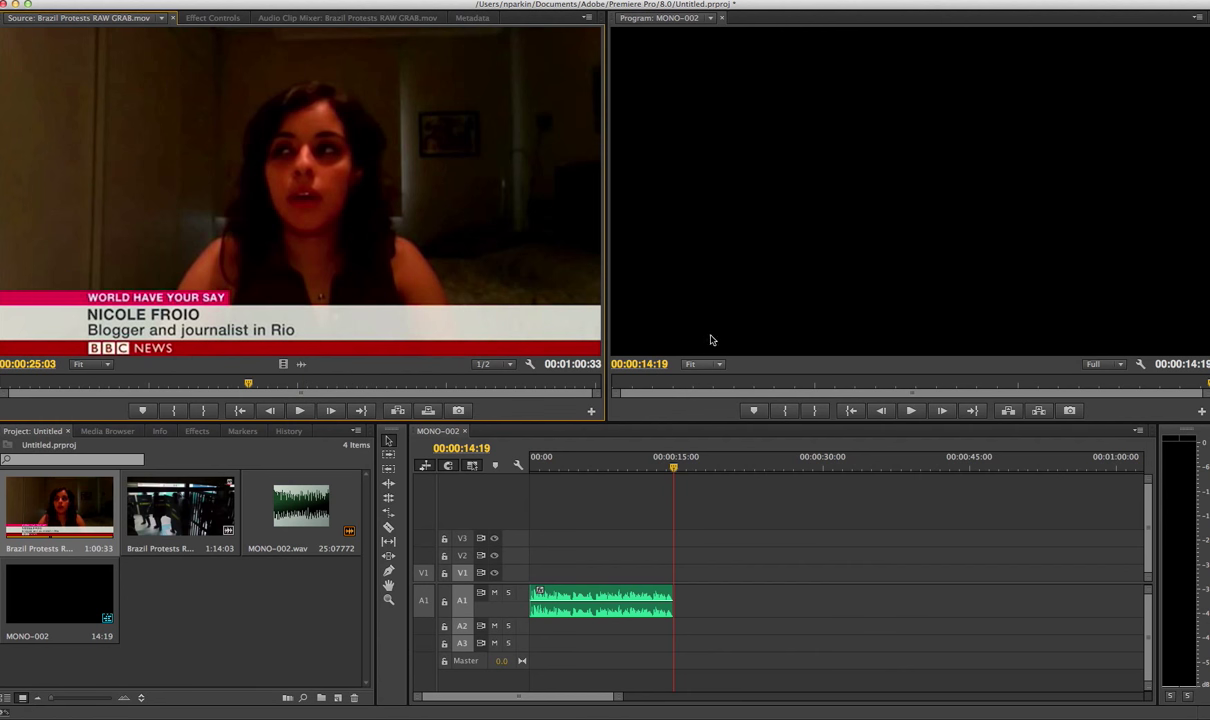
left_click(668, 300)
left_click(614, 463)
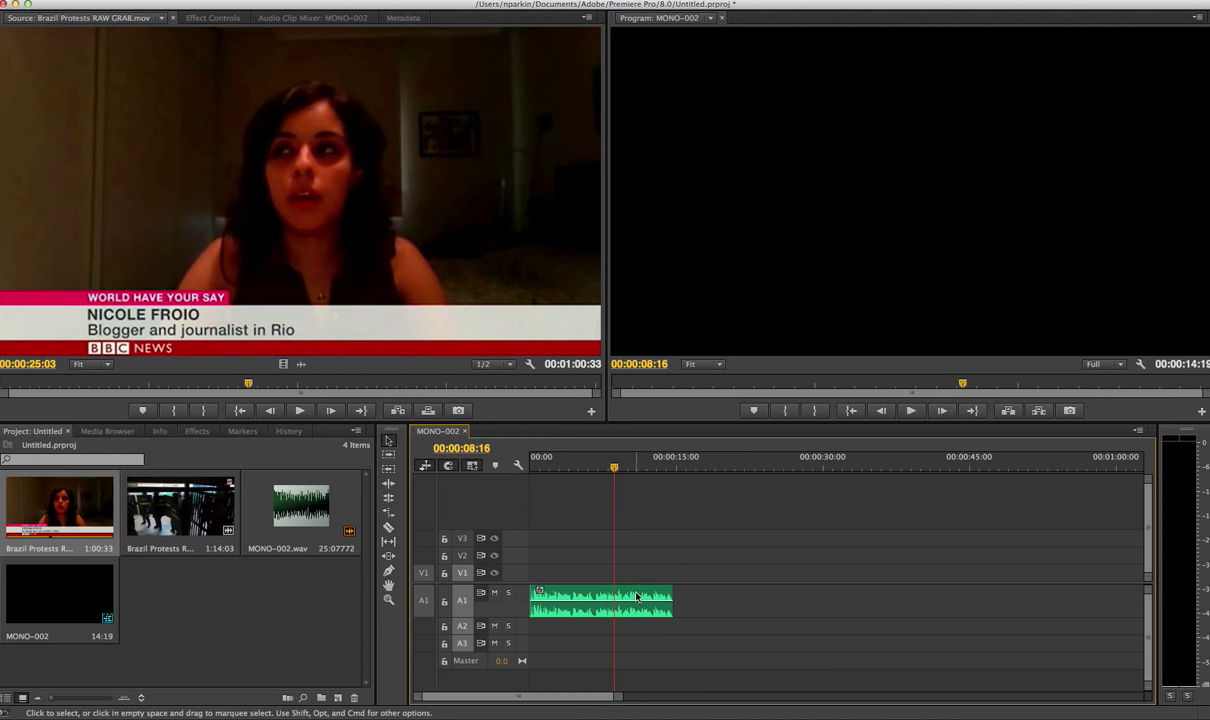
left_click(205, 655)
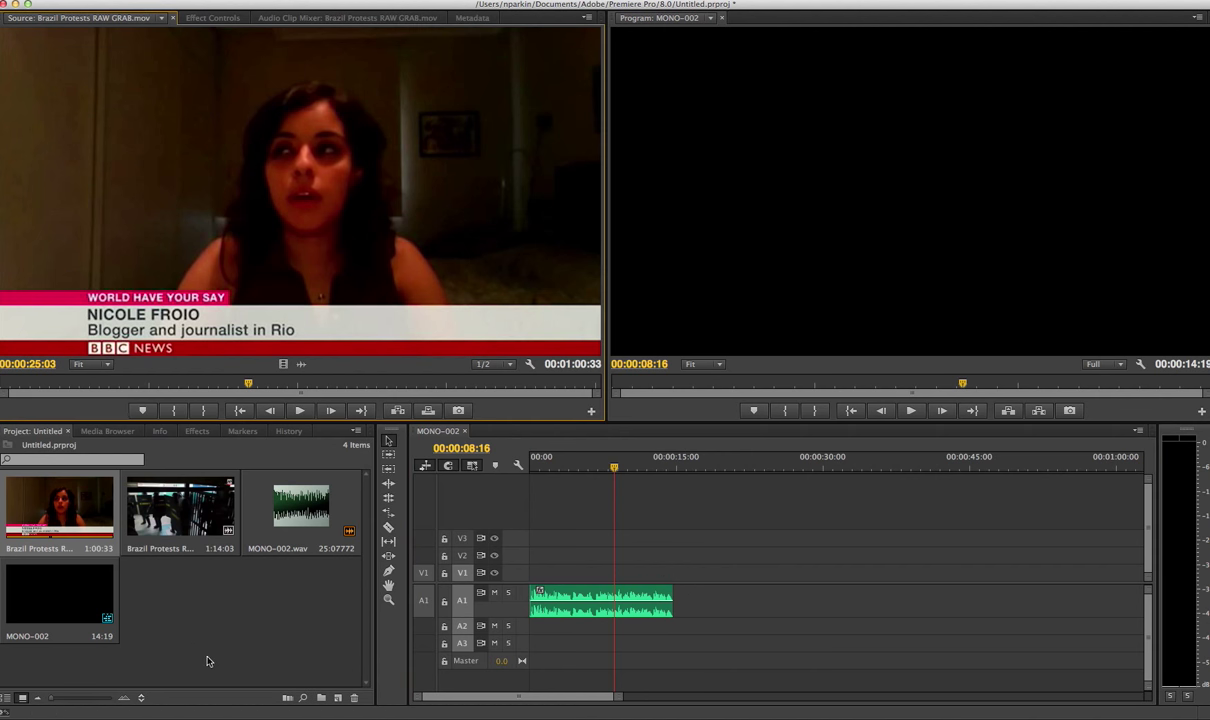
left_click(150, 512)
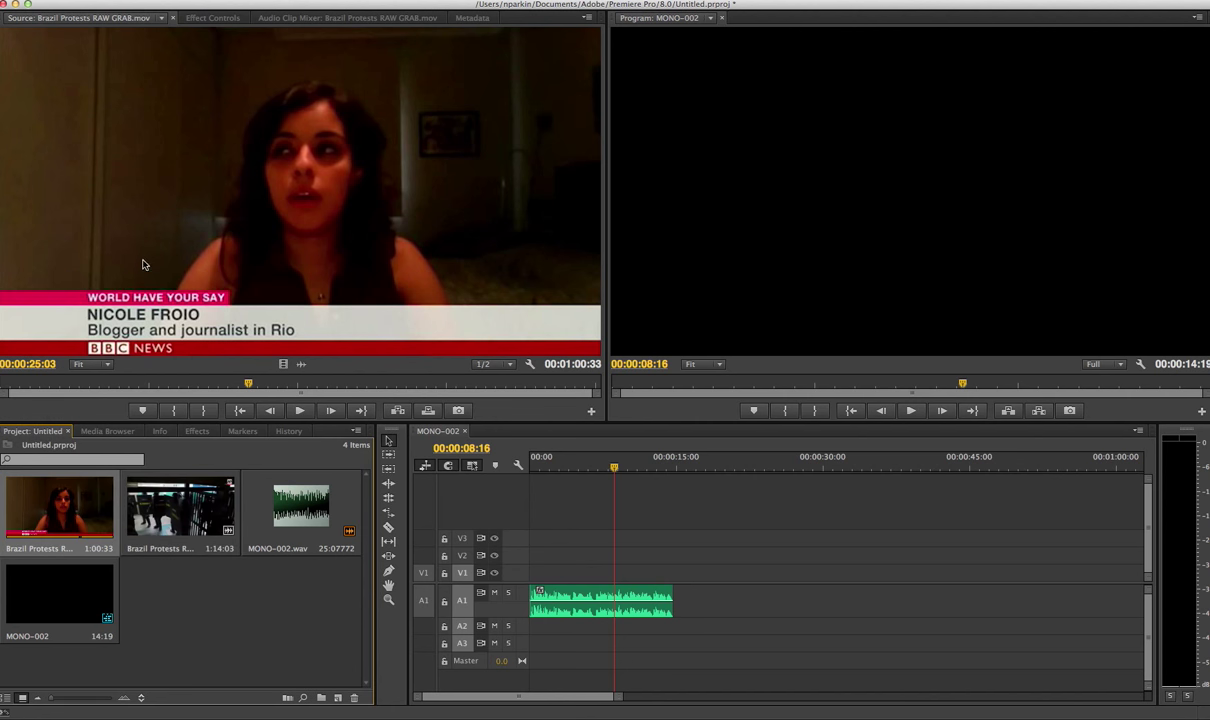
Step: Rewind the source clip past 00:00:18:32 and play a short section, stopping at about 00:00:17:17
left_click(175, 243)
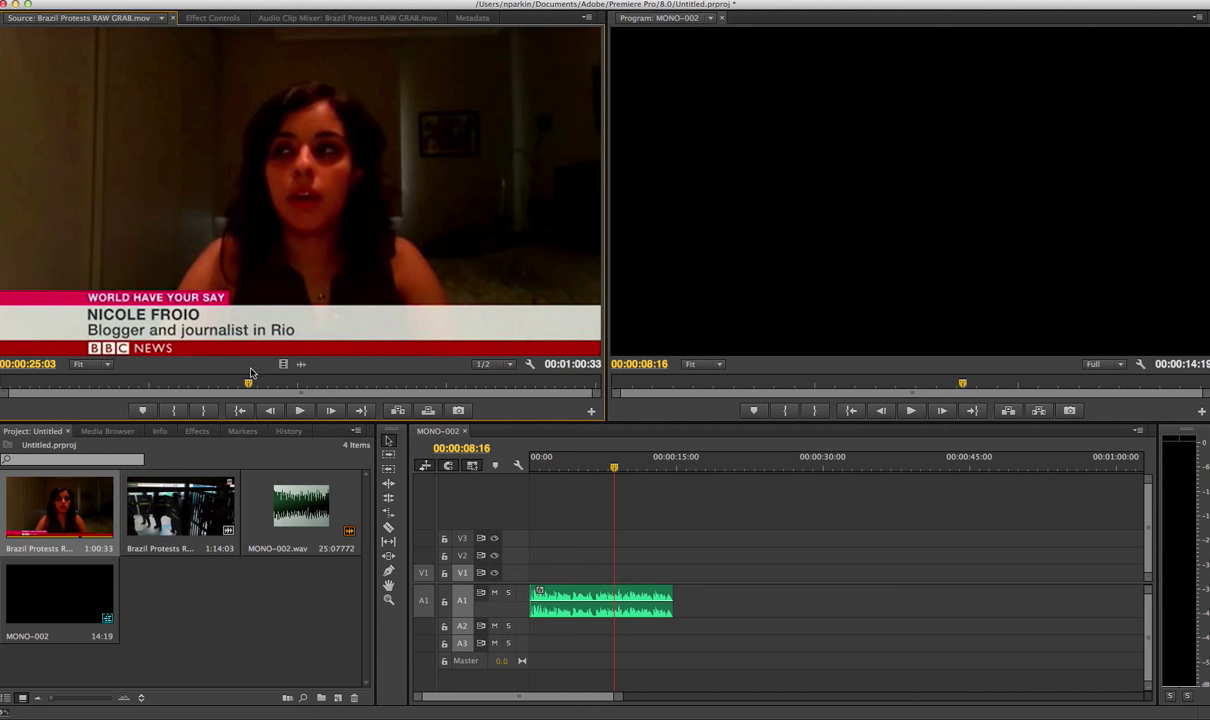
left_click_drag(248, 382, 184, 385)
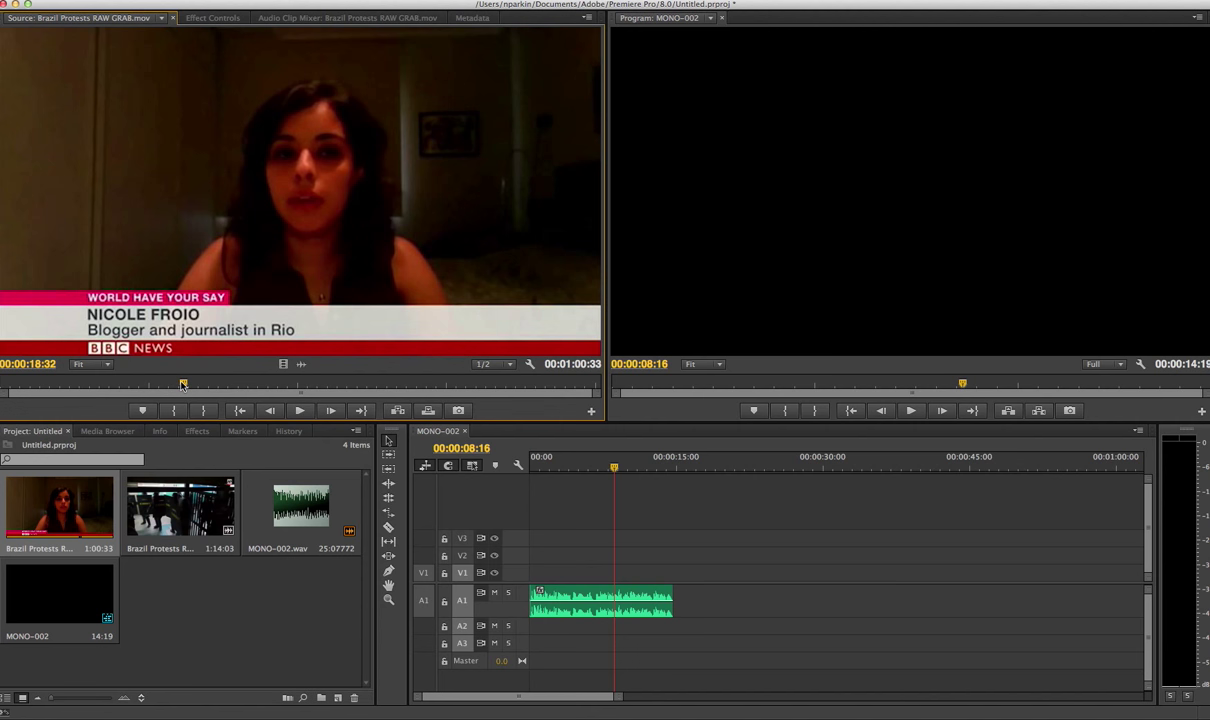
left_click_drag(183, 384, 135, 384)
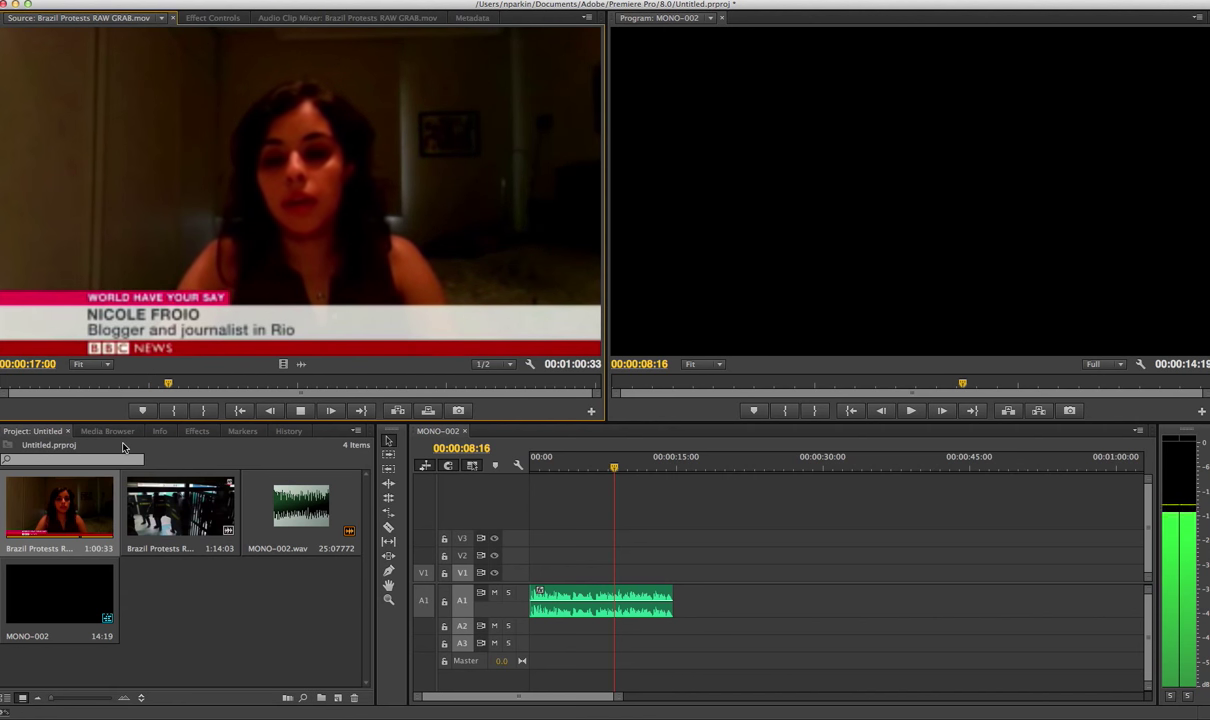
key("space")
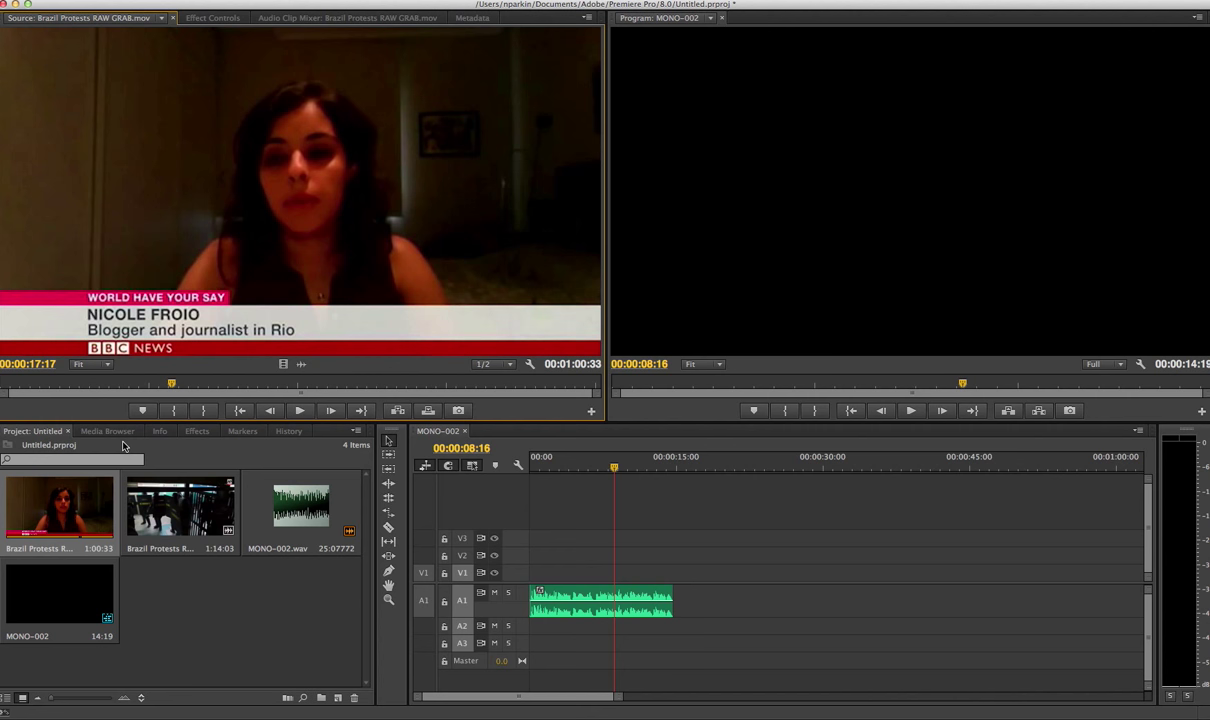
key("super+s")
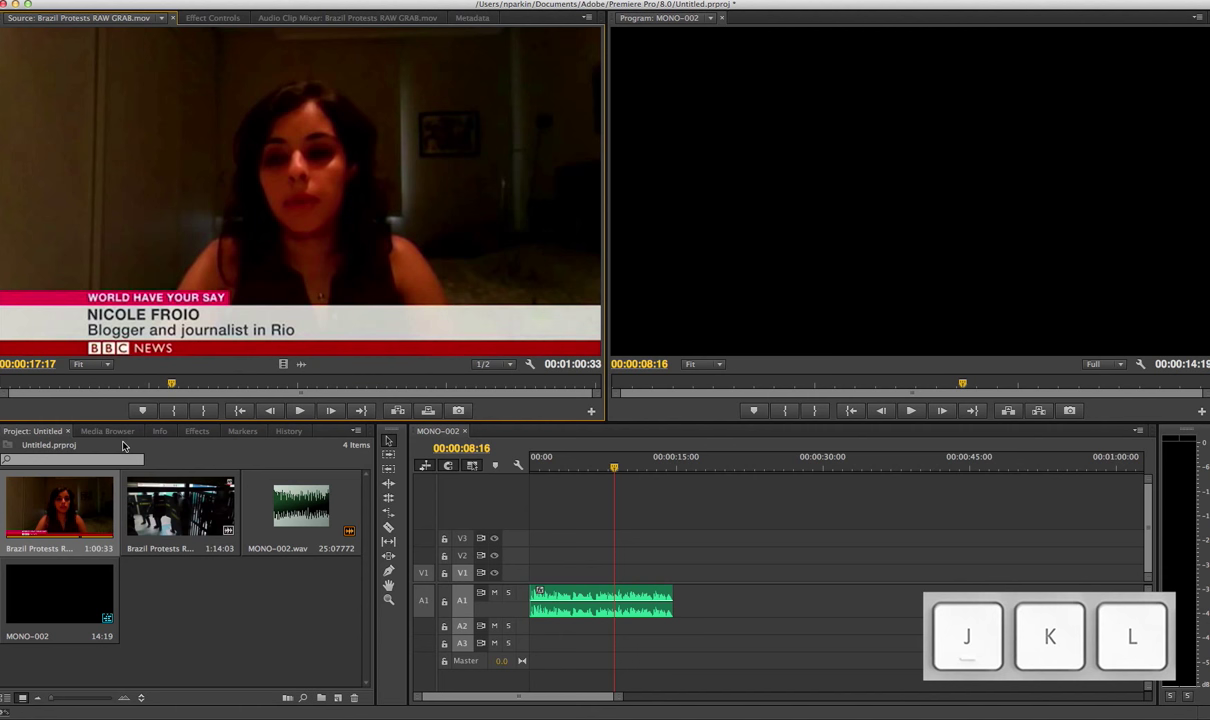
Step: Shuttle through the source interview, playing at normal speed, fast forward to about 00:00:42:42 and in fast reverse to about 00:00:26:15
key("l")
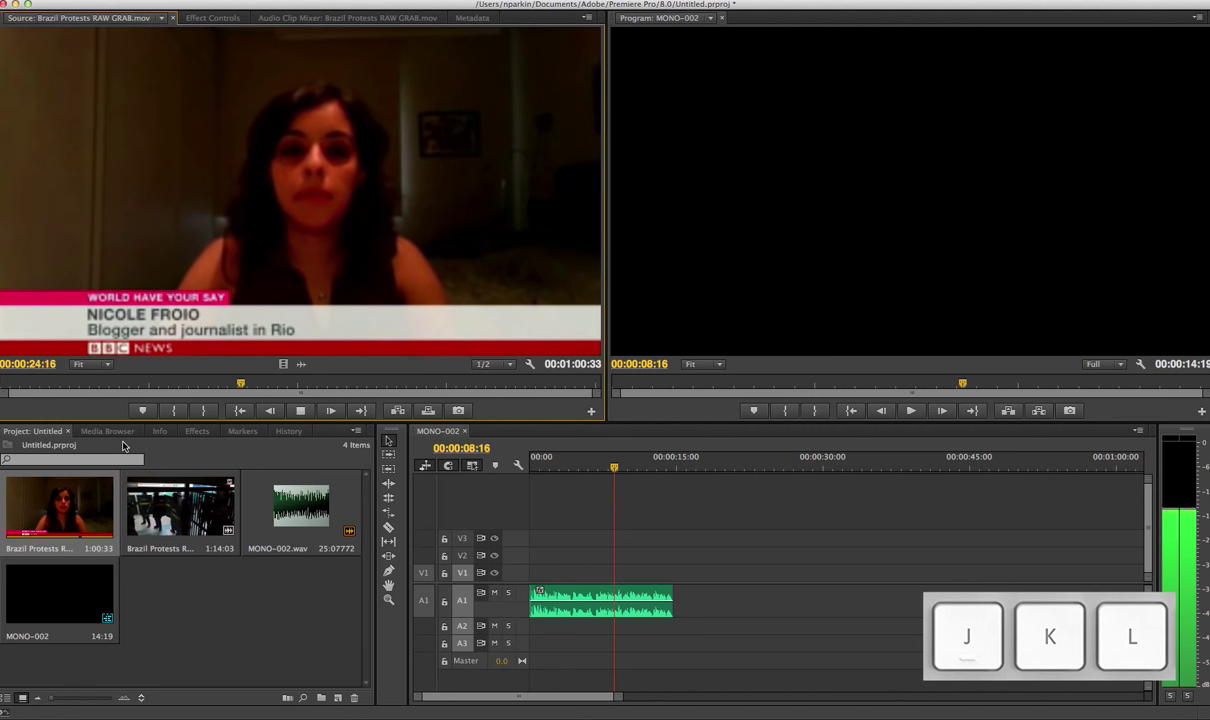
key("k")
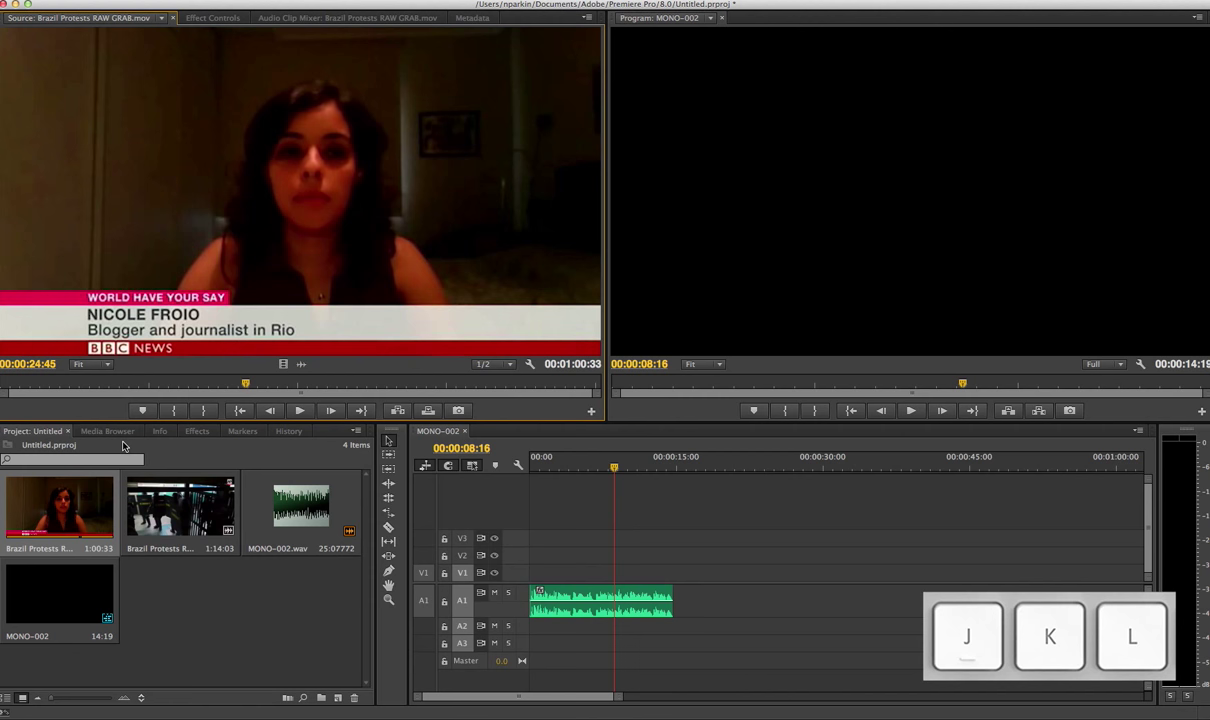
key("l")
key("l")
key("l")
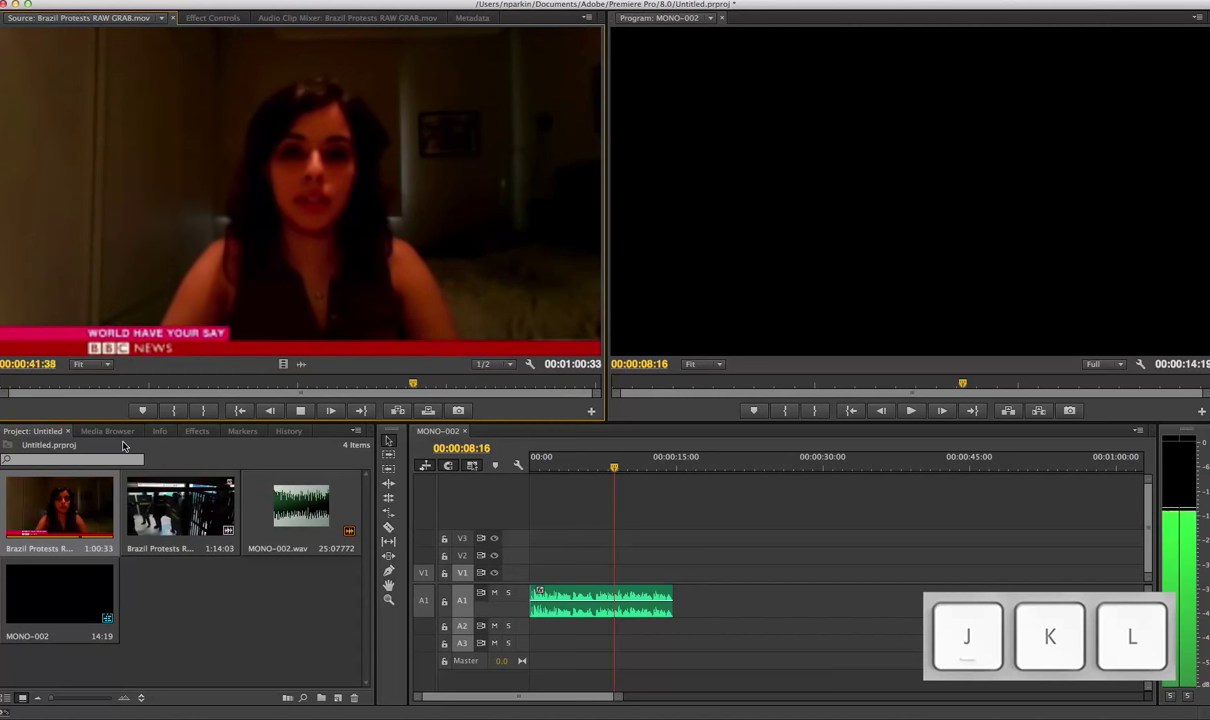
key("k")
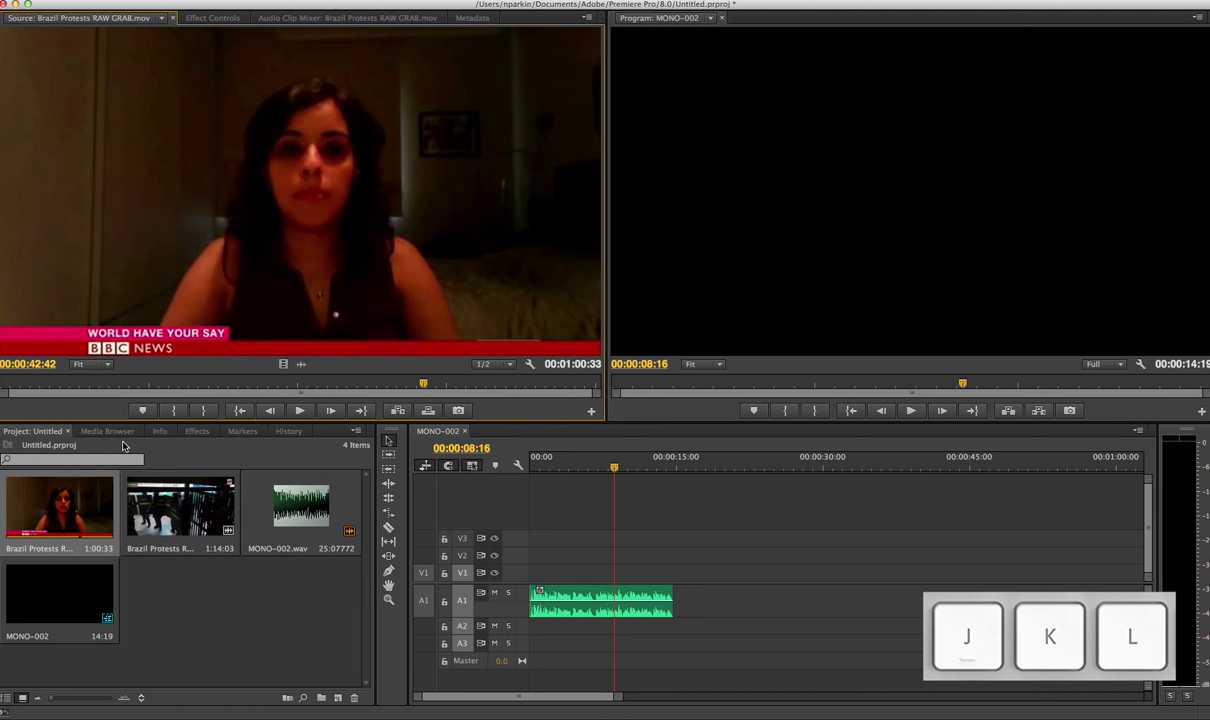
key("j")
key("j")
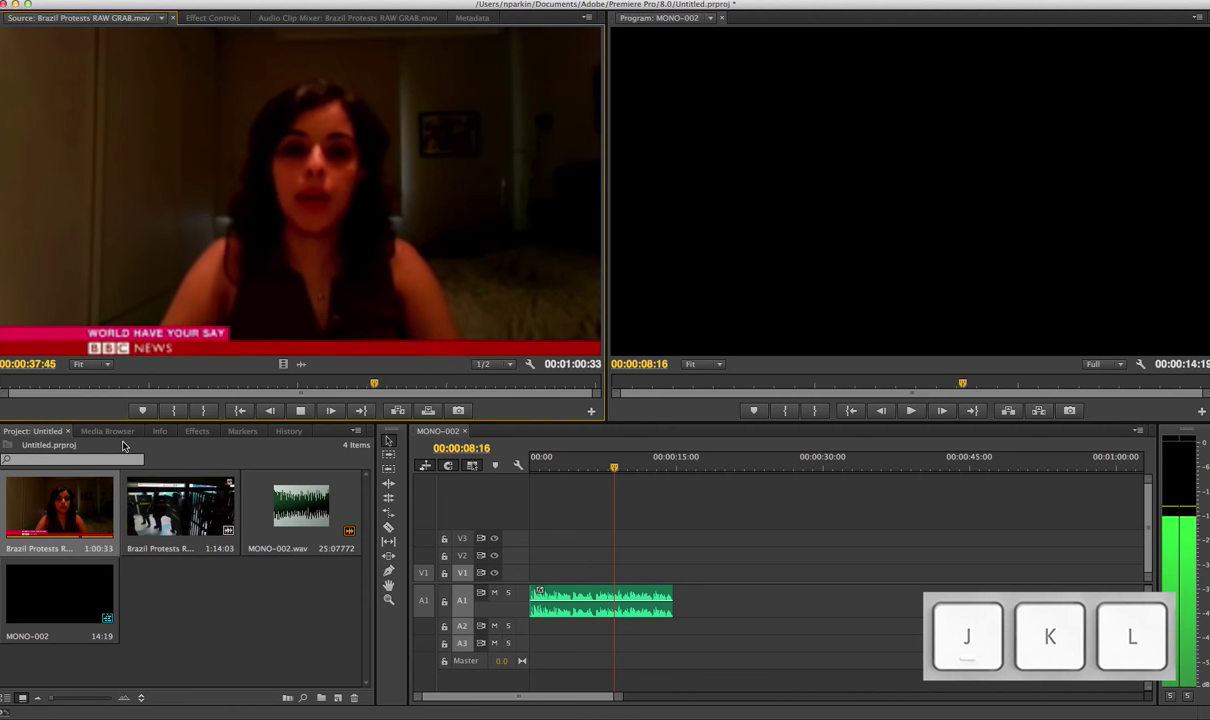
key("k")
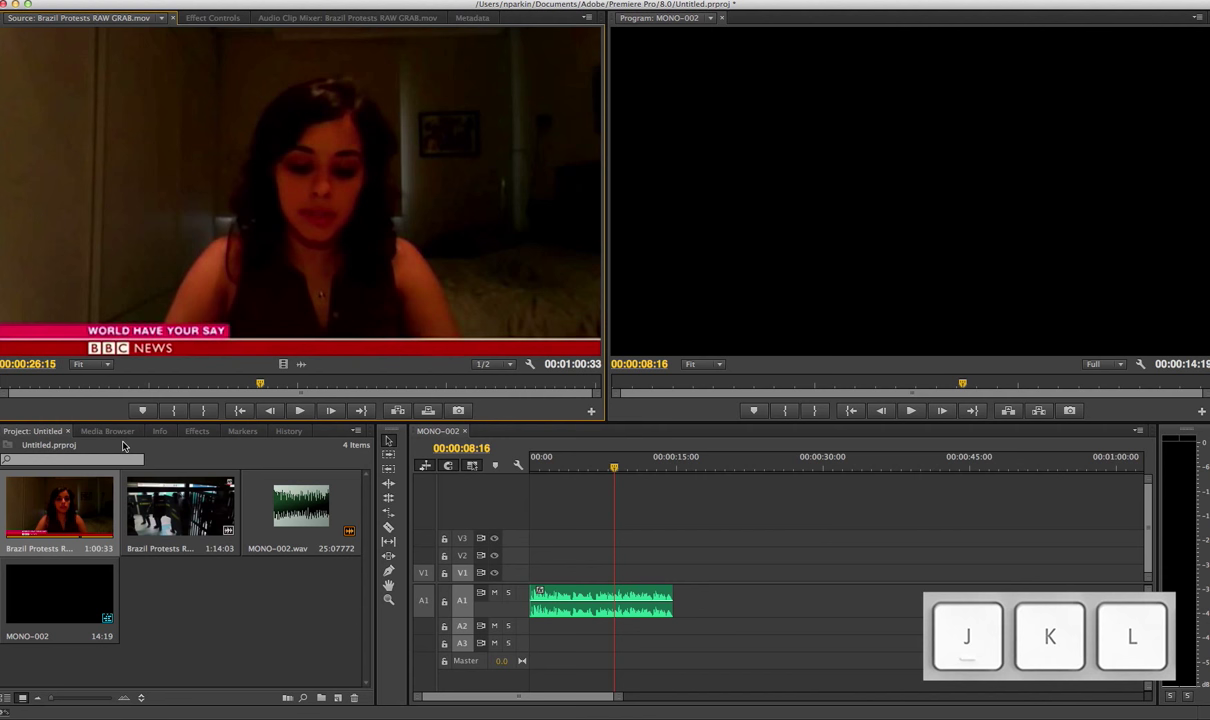
Step: Shuttle back and forth through the source clip between about 00:00:24:37 and 00:00:33:36, stopping at about 00:00:25:35
key("l")
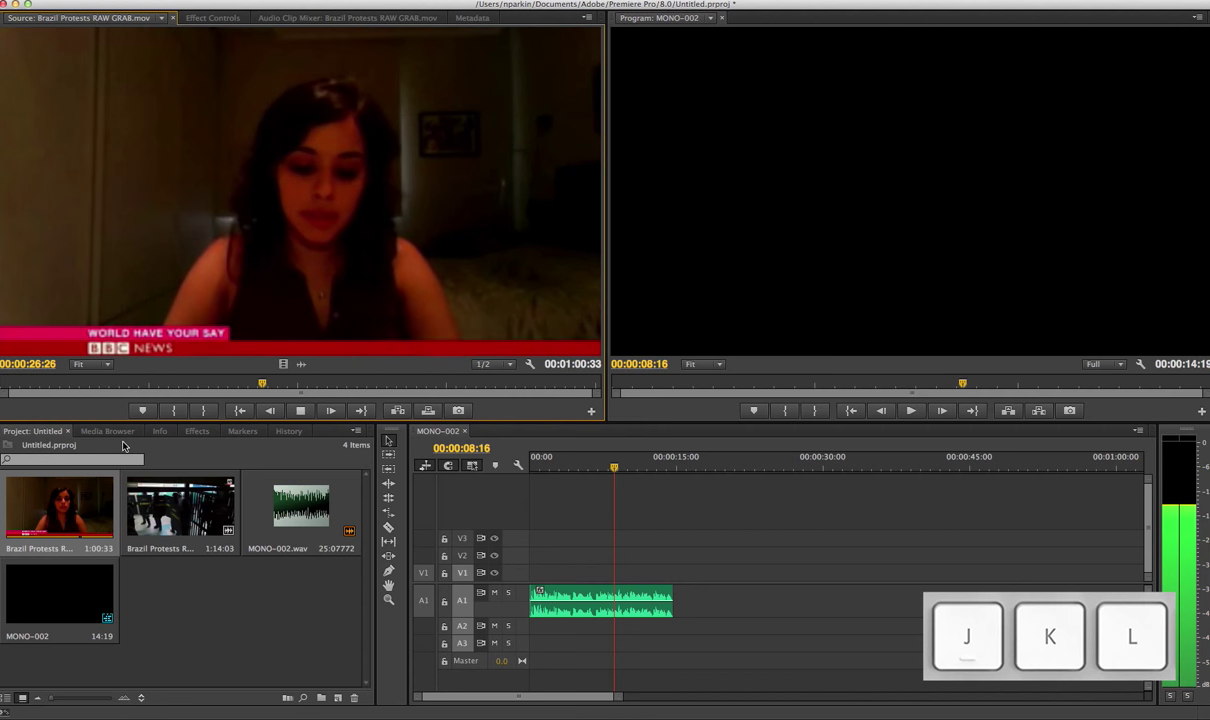
key("k")
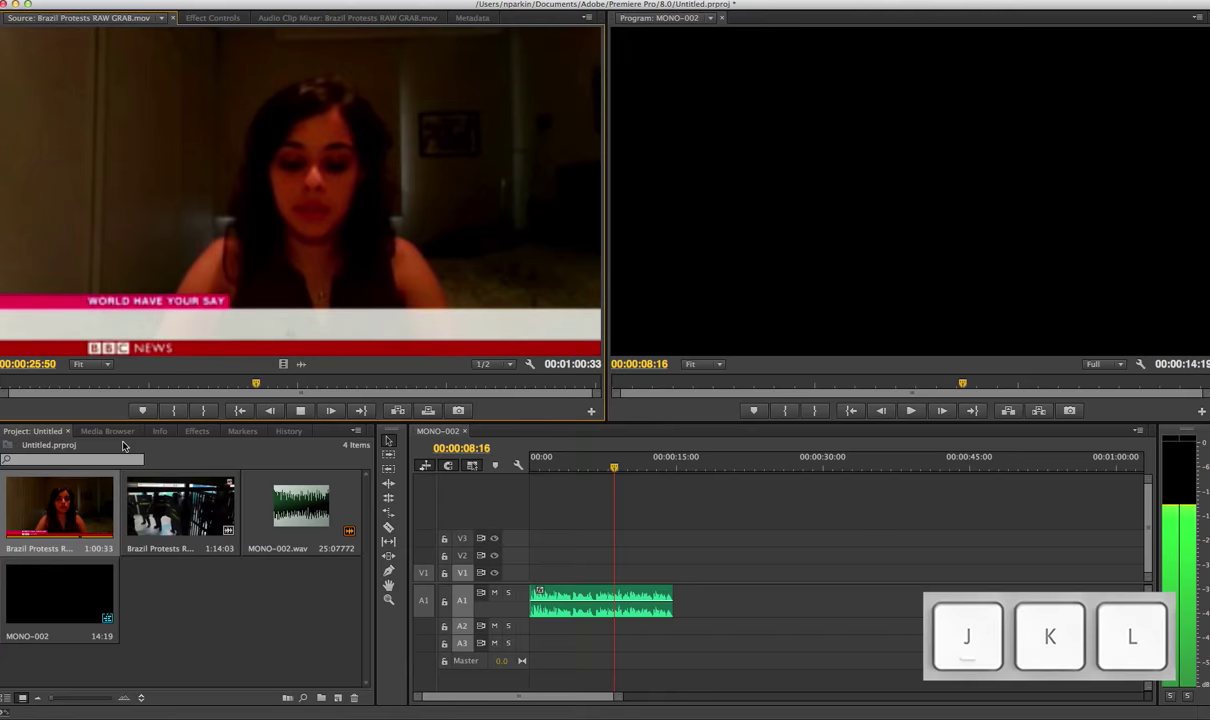
key("k")
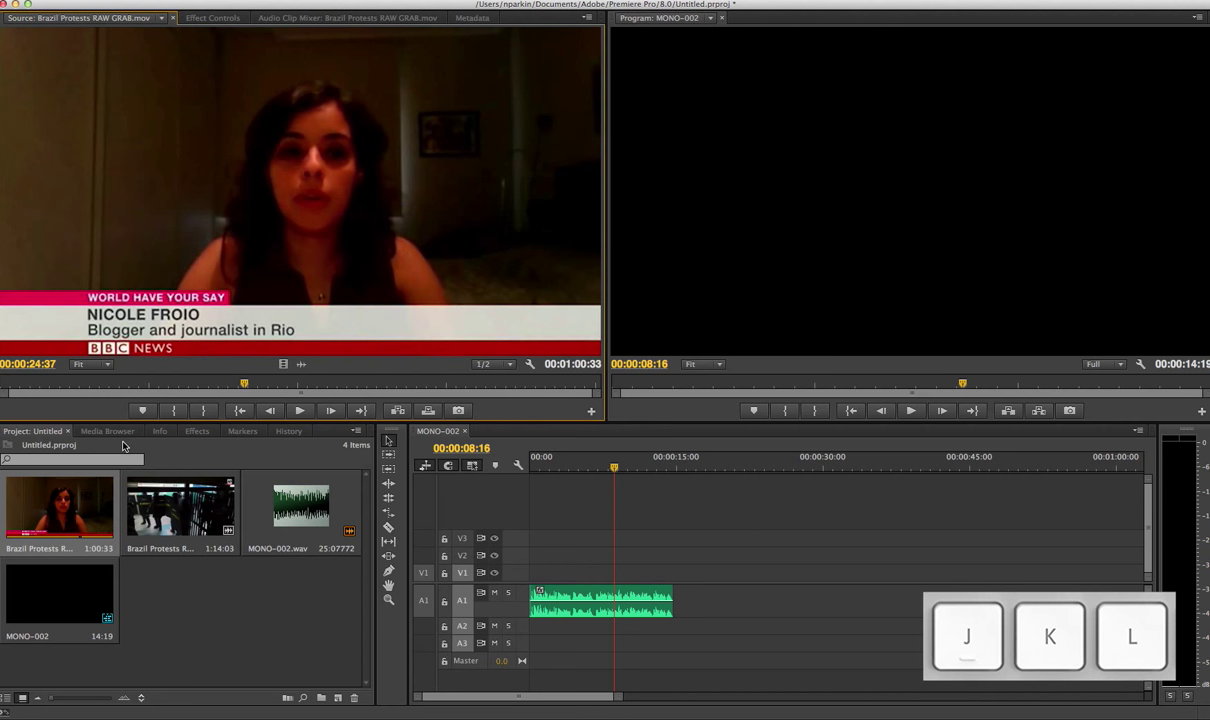
key("l")
key("l")
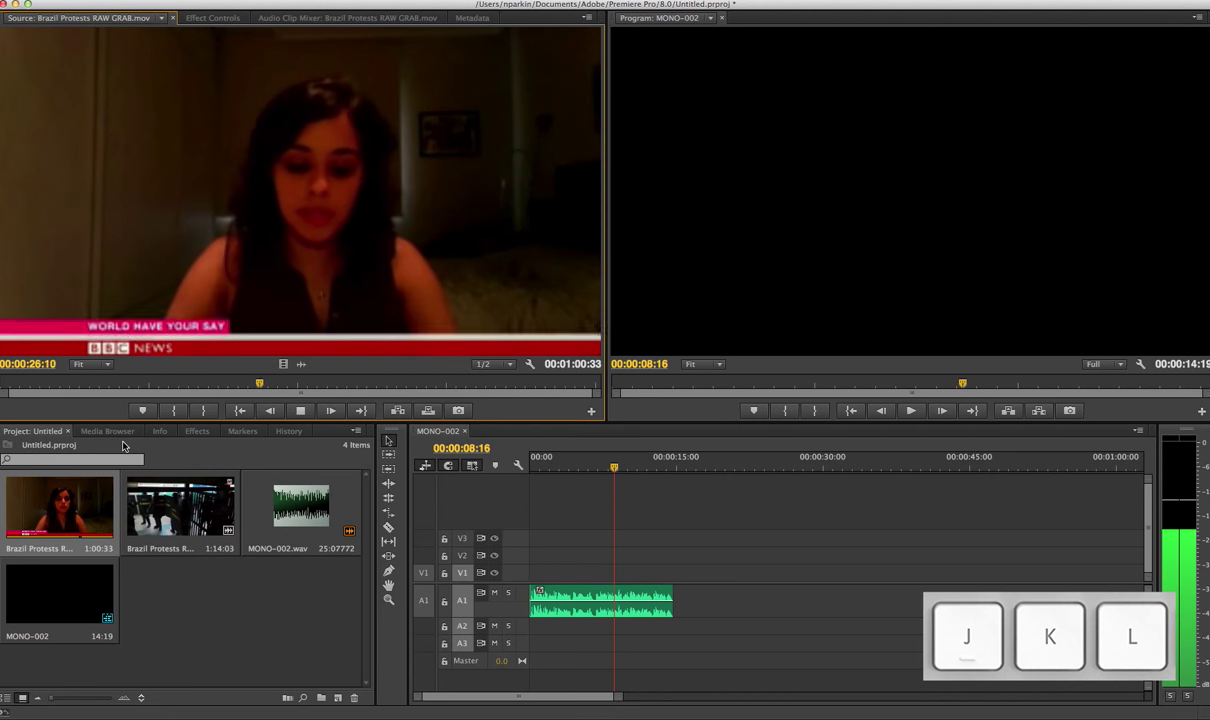
key("k")
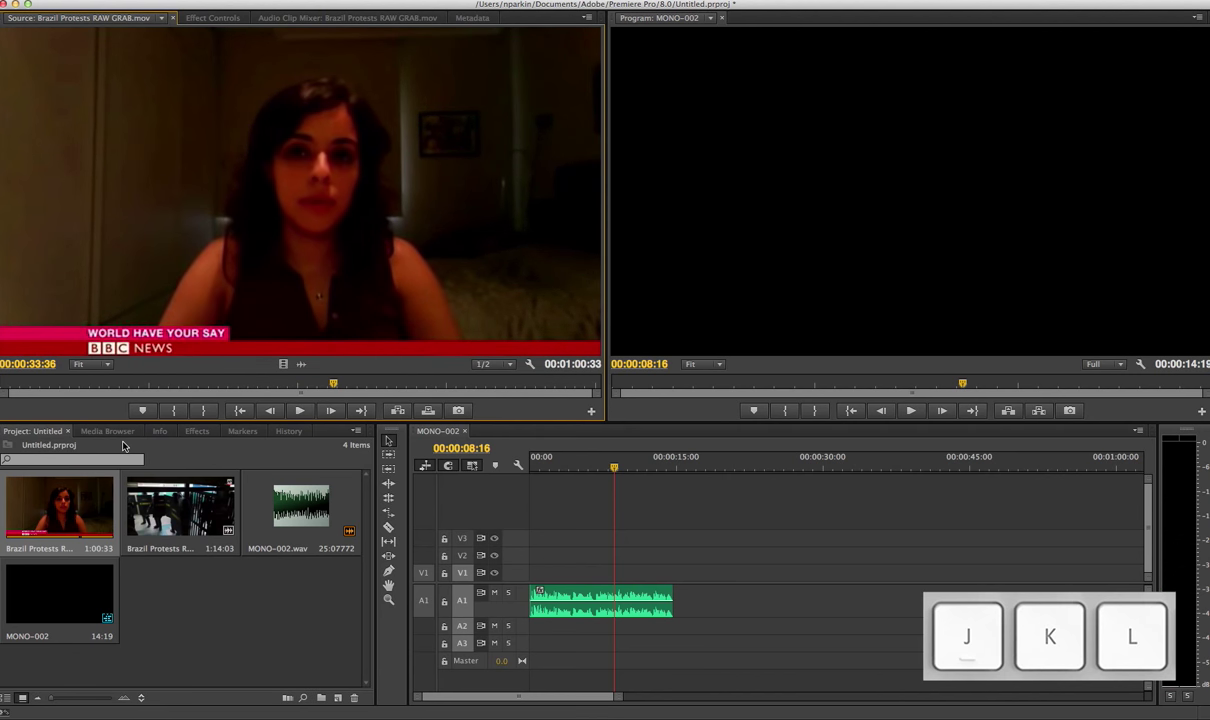
key("j")
key("j")
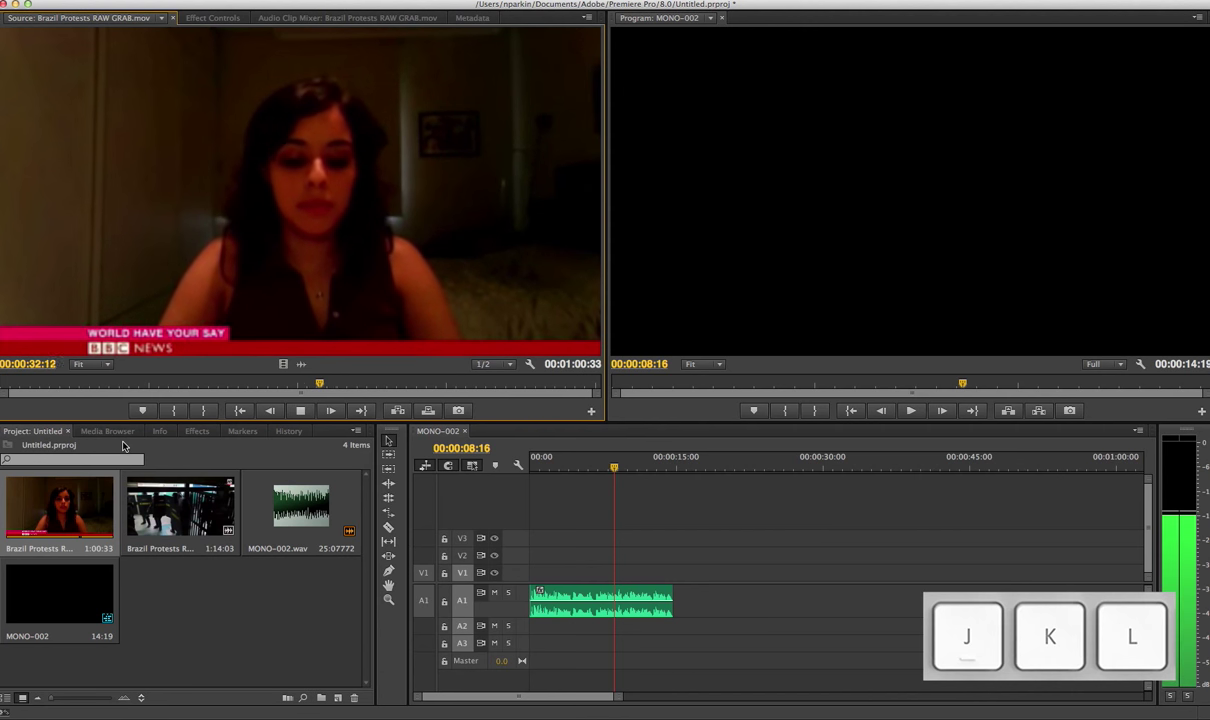
key("k")
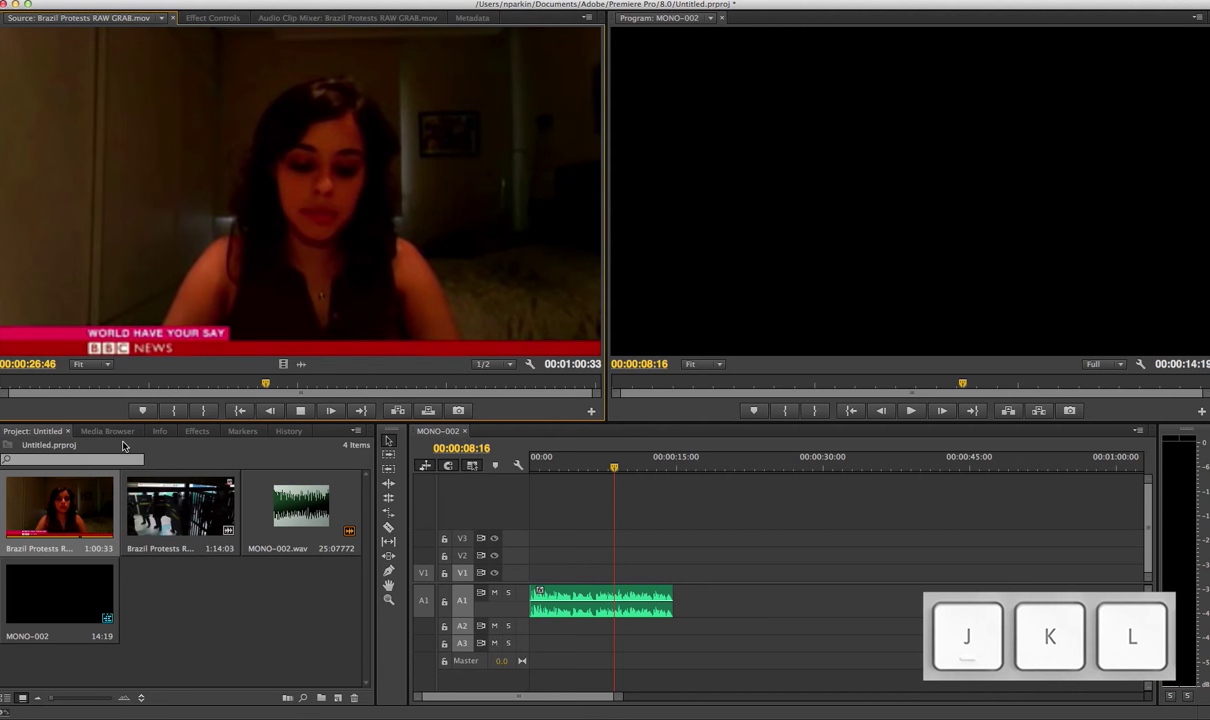
key("j")
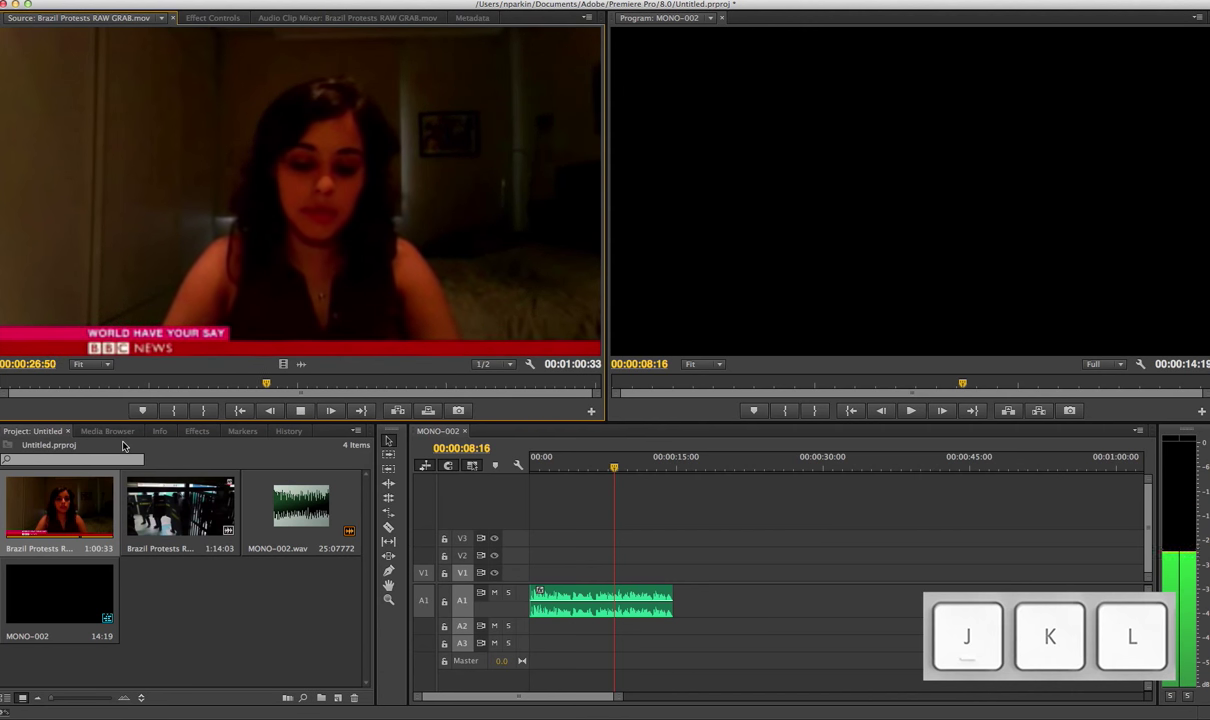
key("k")
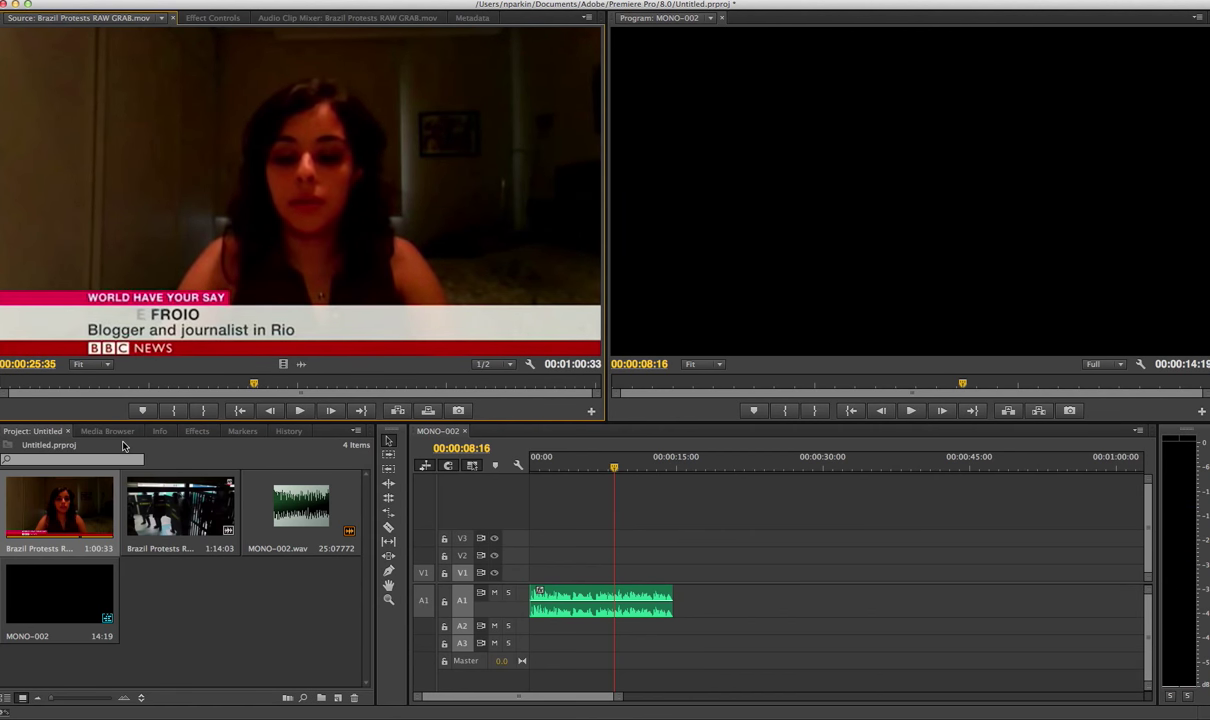
Step: Fast-forward the source clip to about 00:00:40:11, and play it at normal speed to about 00:00:46:22
key("l")
key("l")
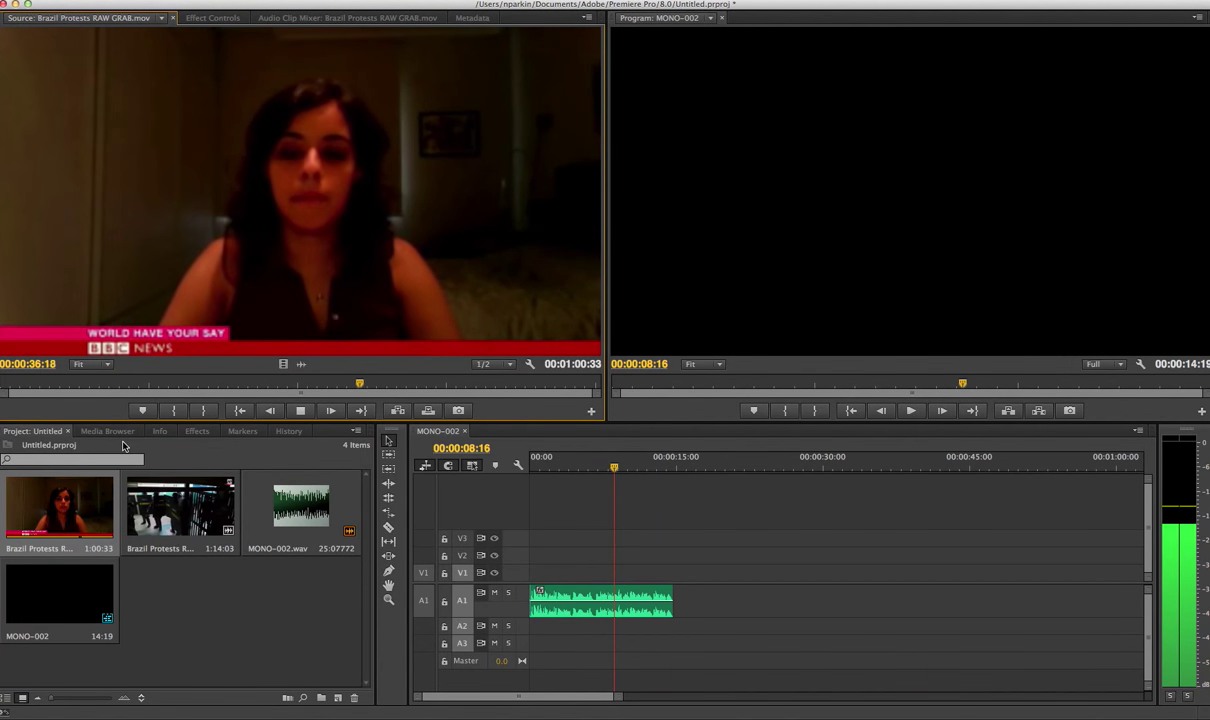
key("k")
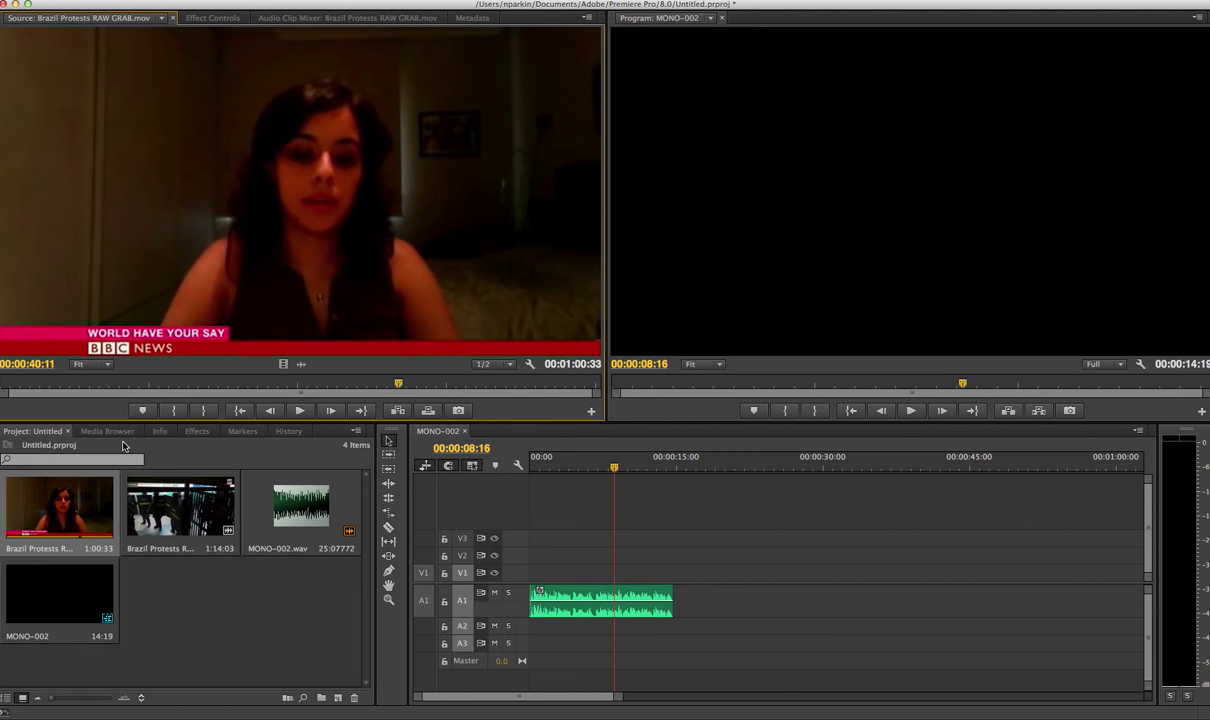
key("l")
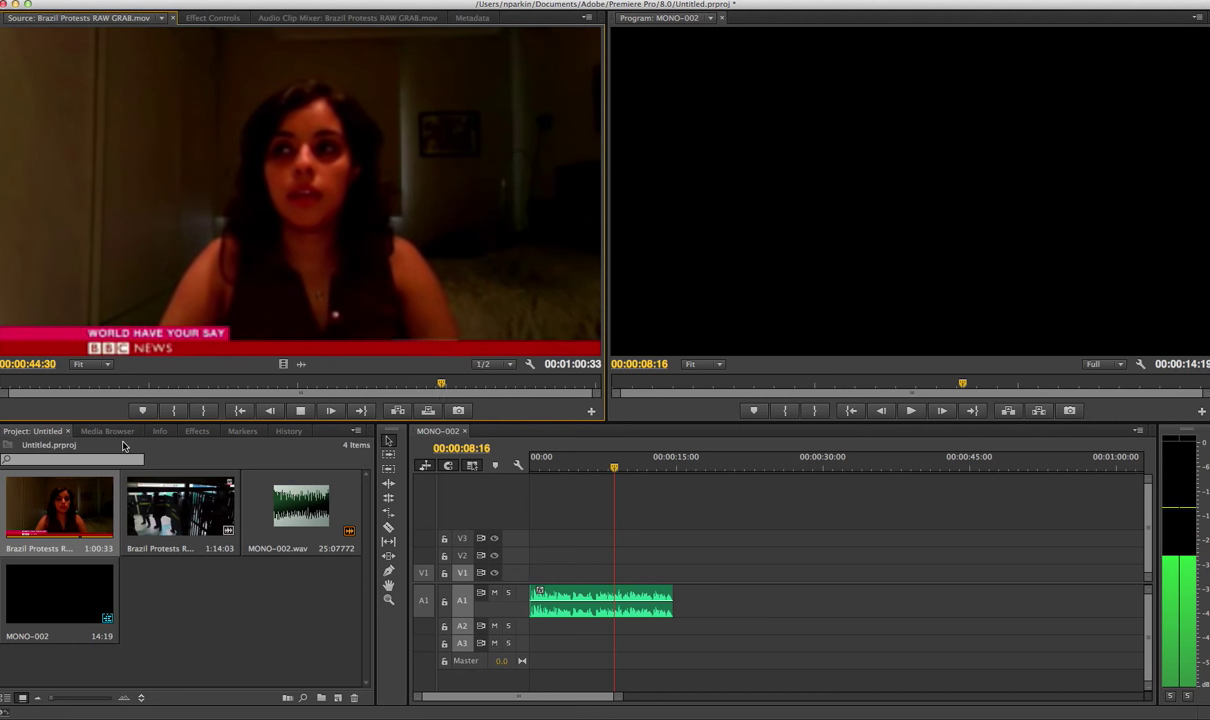
key("k")
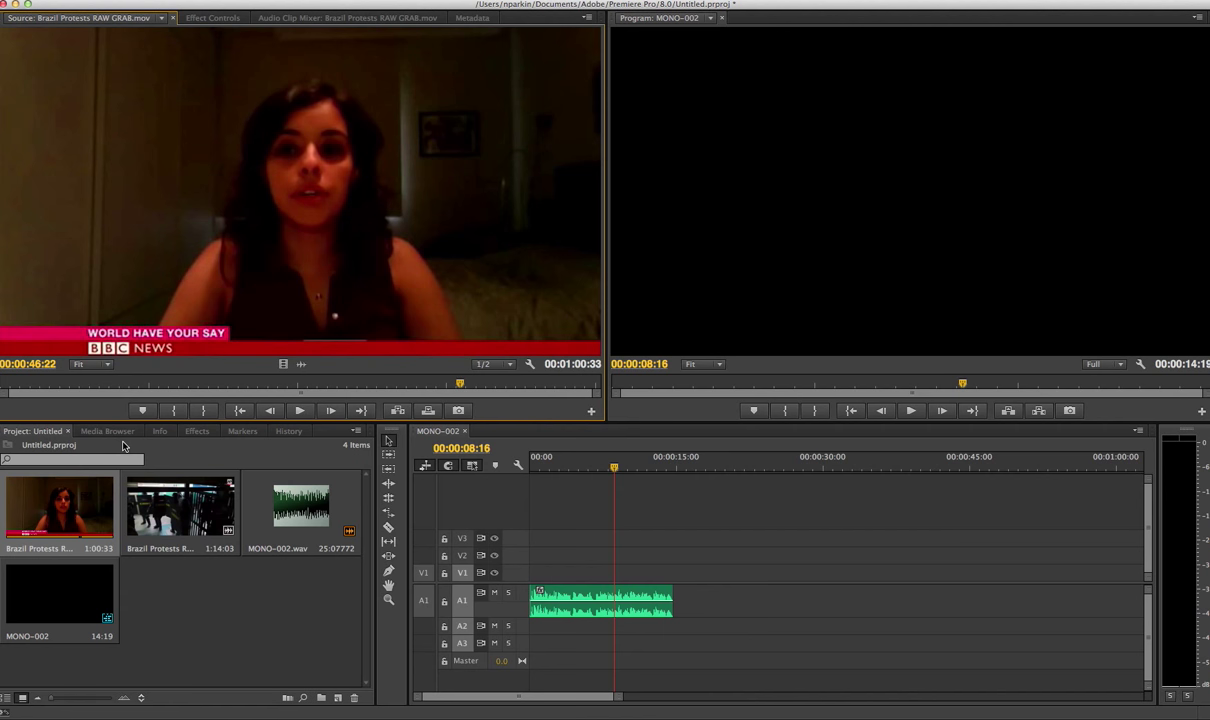
Step: Shuttle back to mark the source clip's In point at 00:00:38:45, and play on from it to about 00:00:46:27
key("j")
key("j")
key("j")
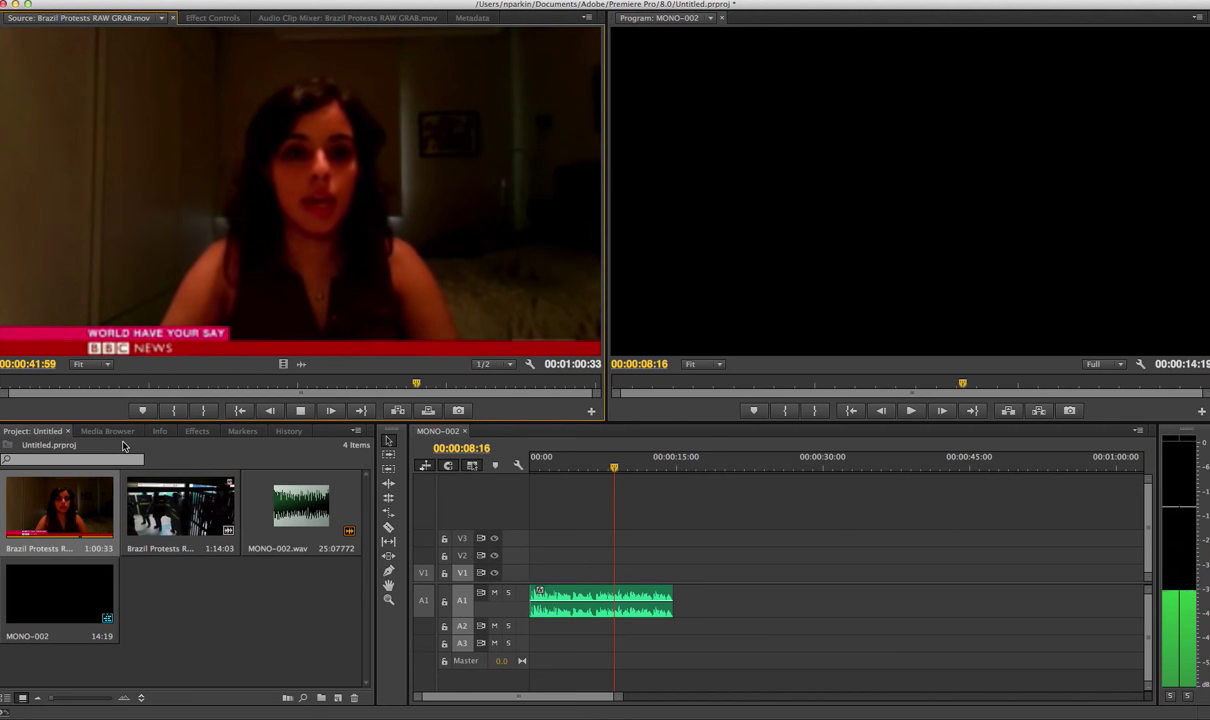
key("l")
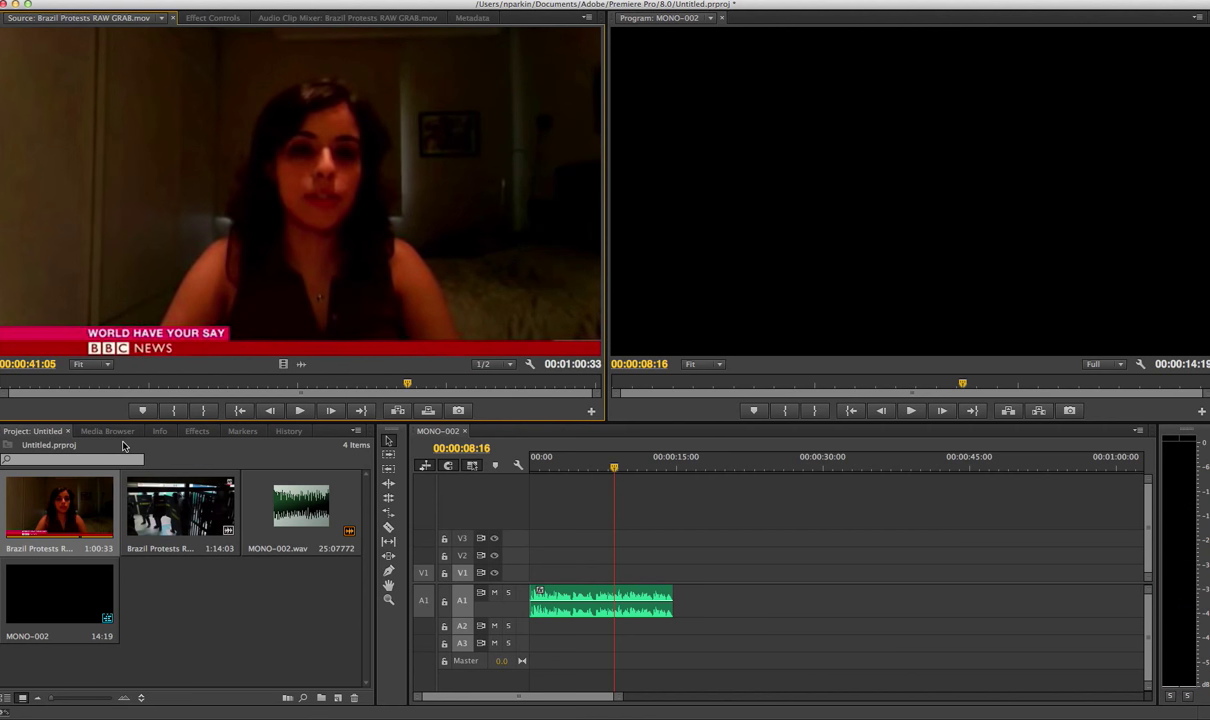
key("j")
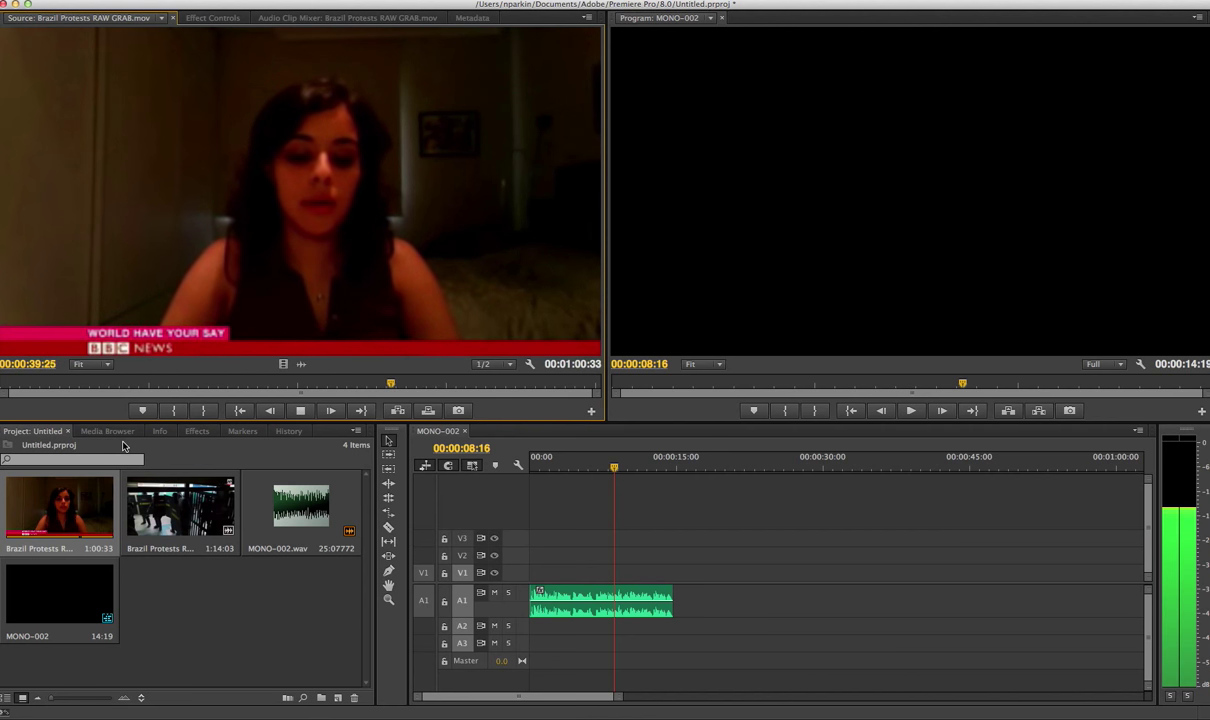
key("k")
key("l")
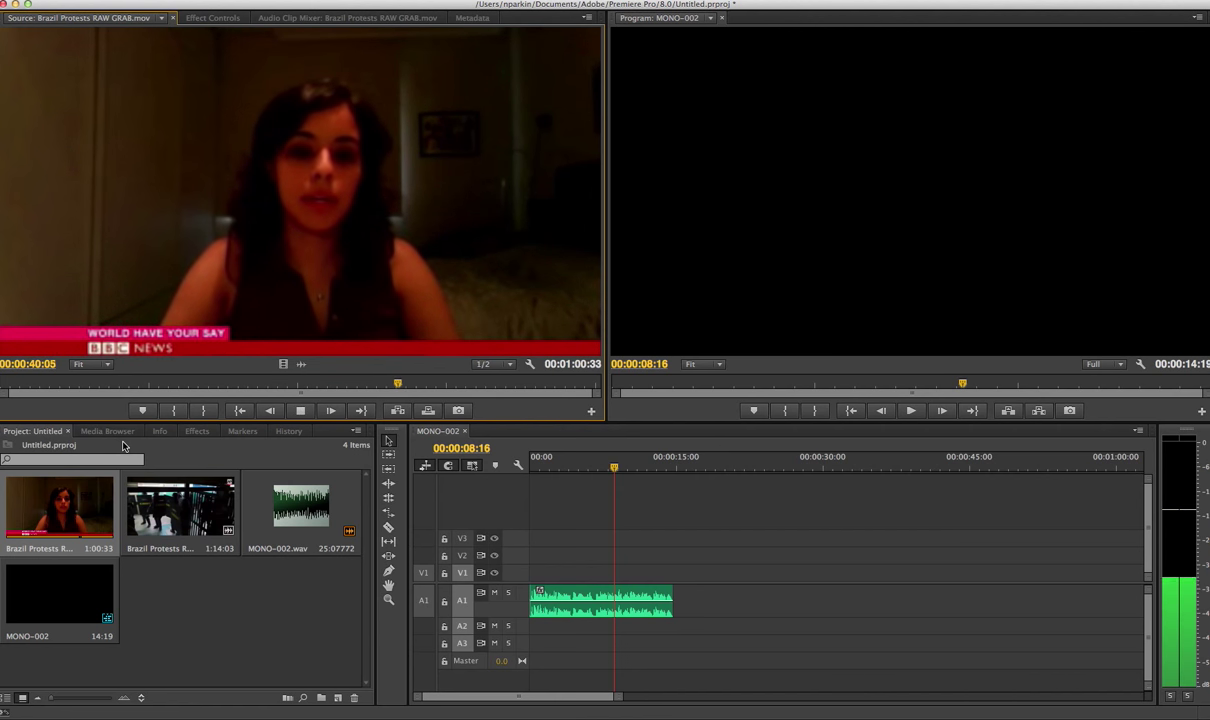
key("k")
key("j")
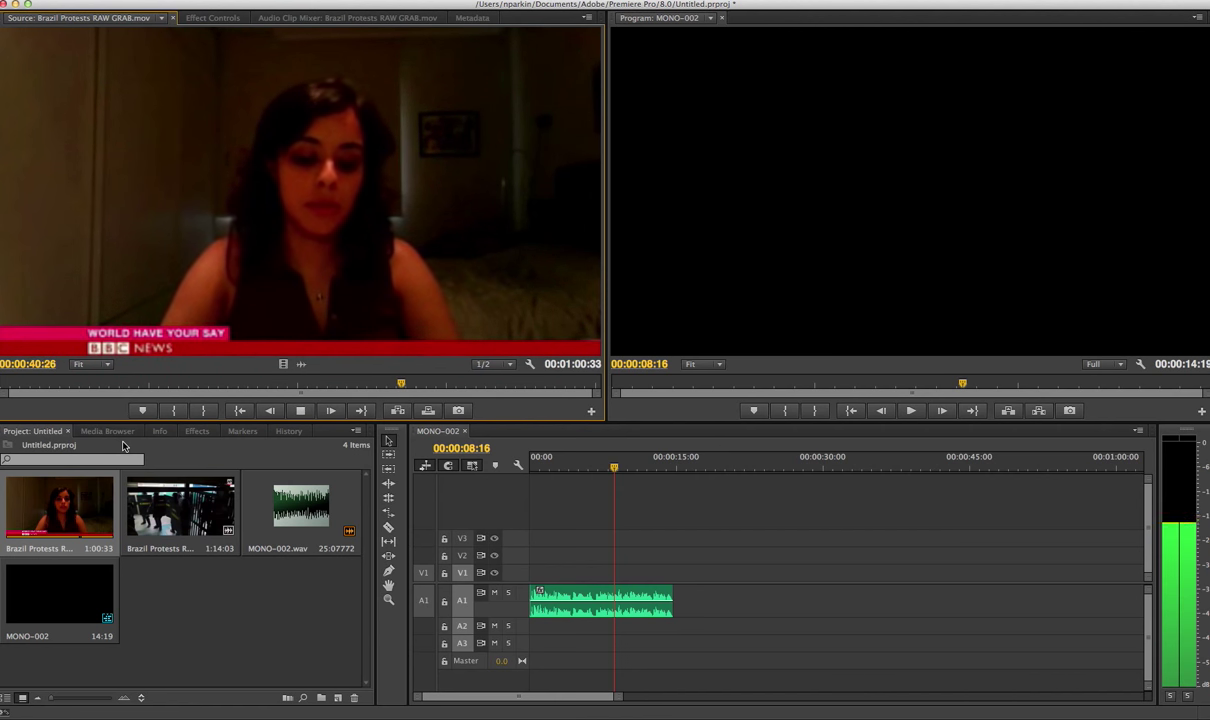
key("k")
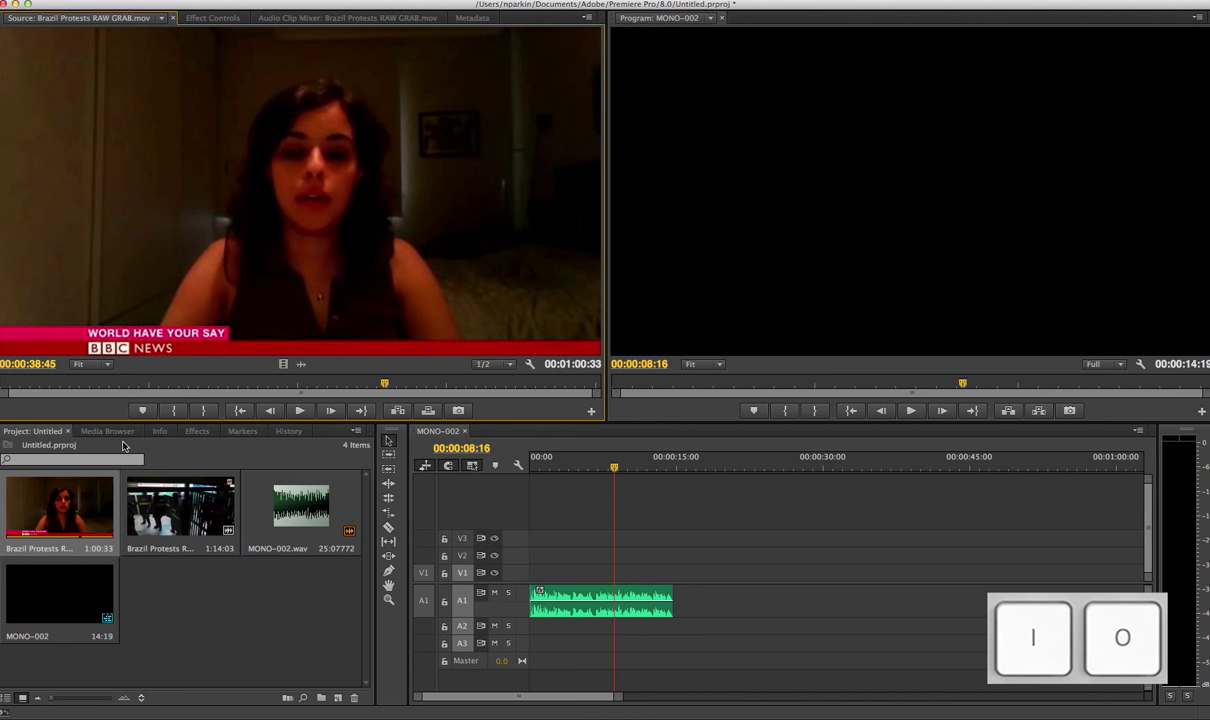
key("i")
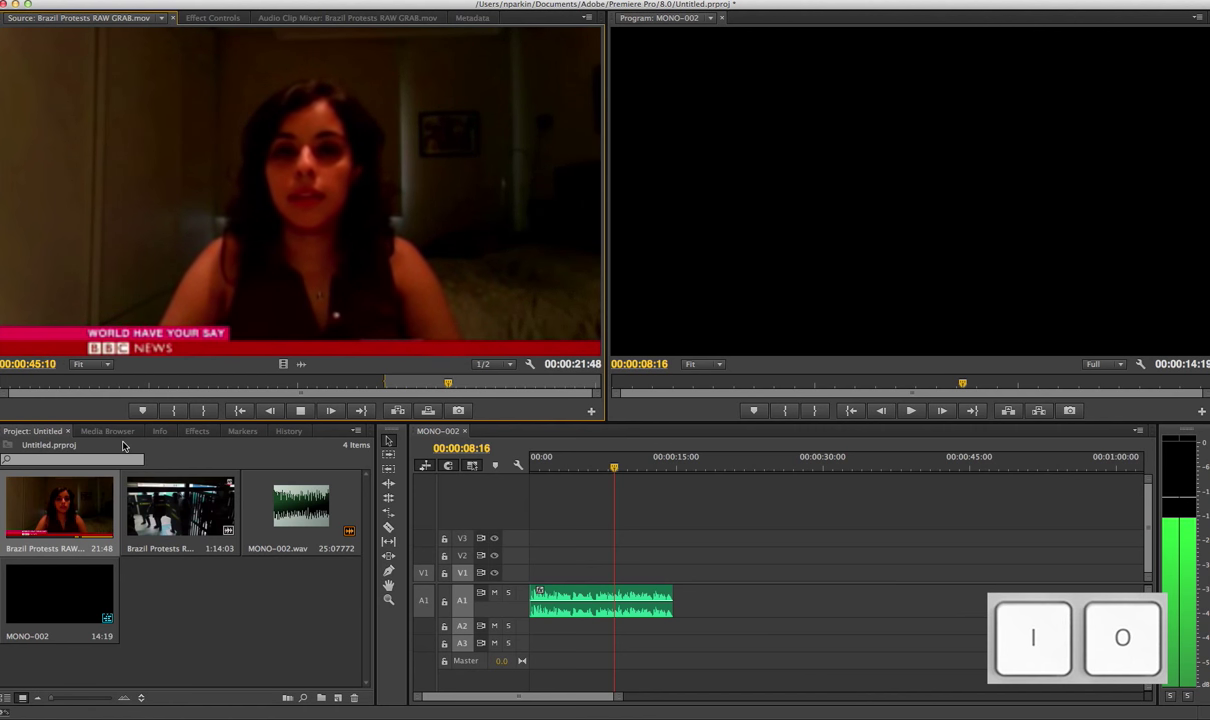
key("space")
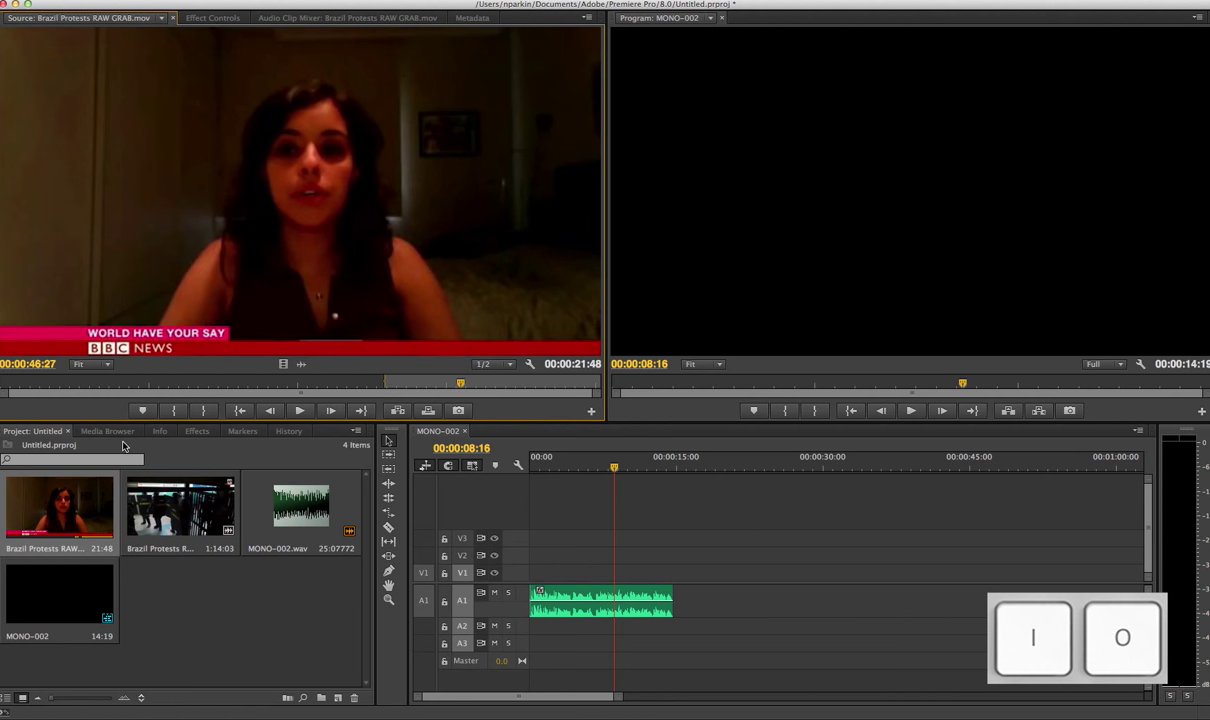
Step: Mark the source clip's Out point at 00:00:46:27 and insert the marked interview section into the sequence at 00:00:15:12
key("o")
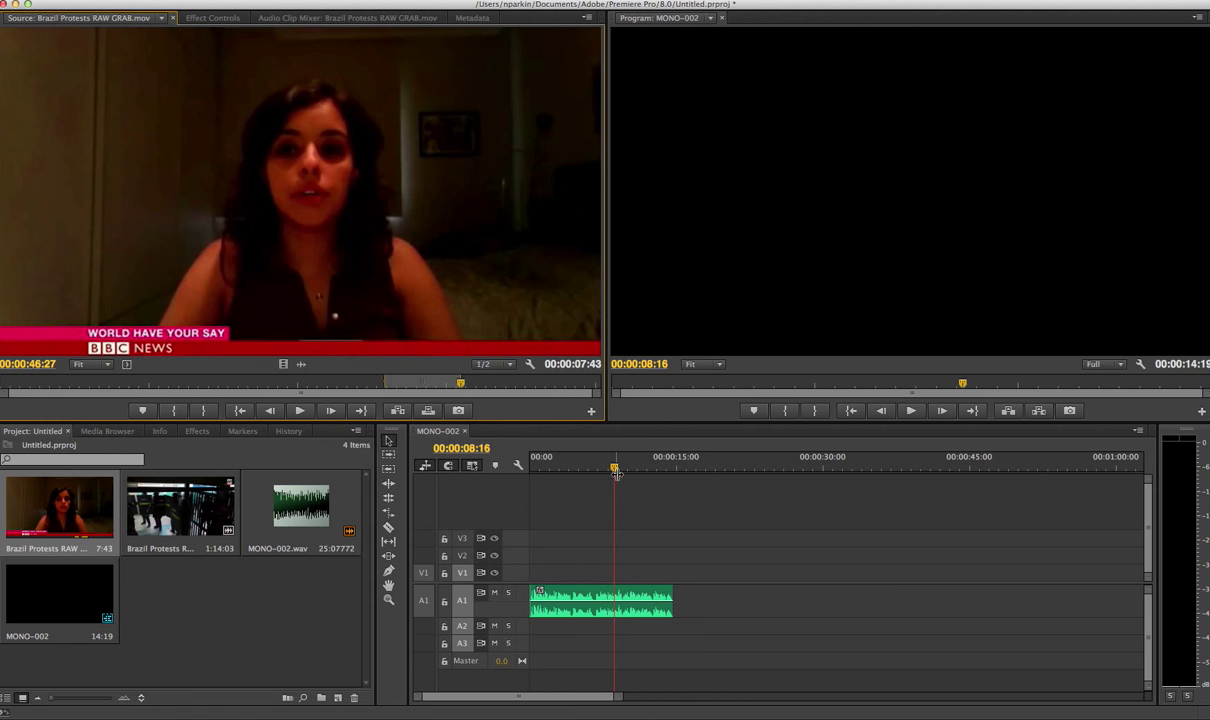
left_click_drag(628, 465, 681, 465)
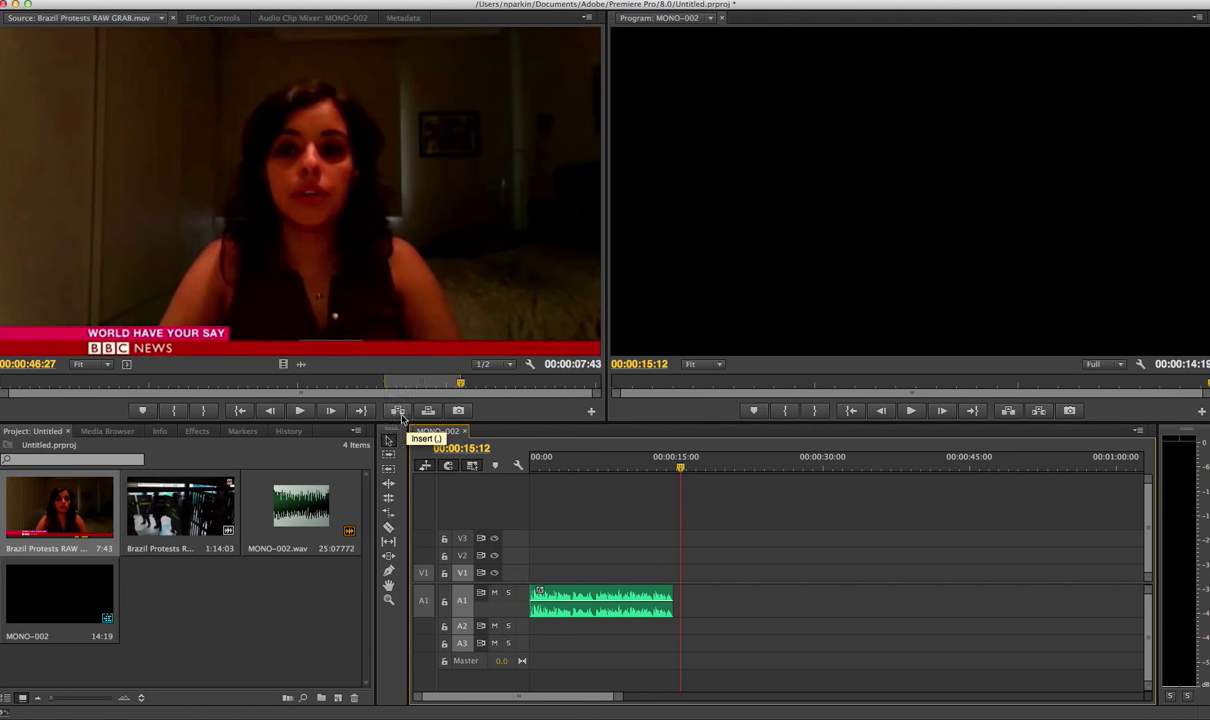
left_click(399, 412)
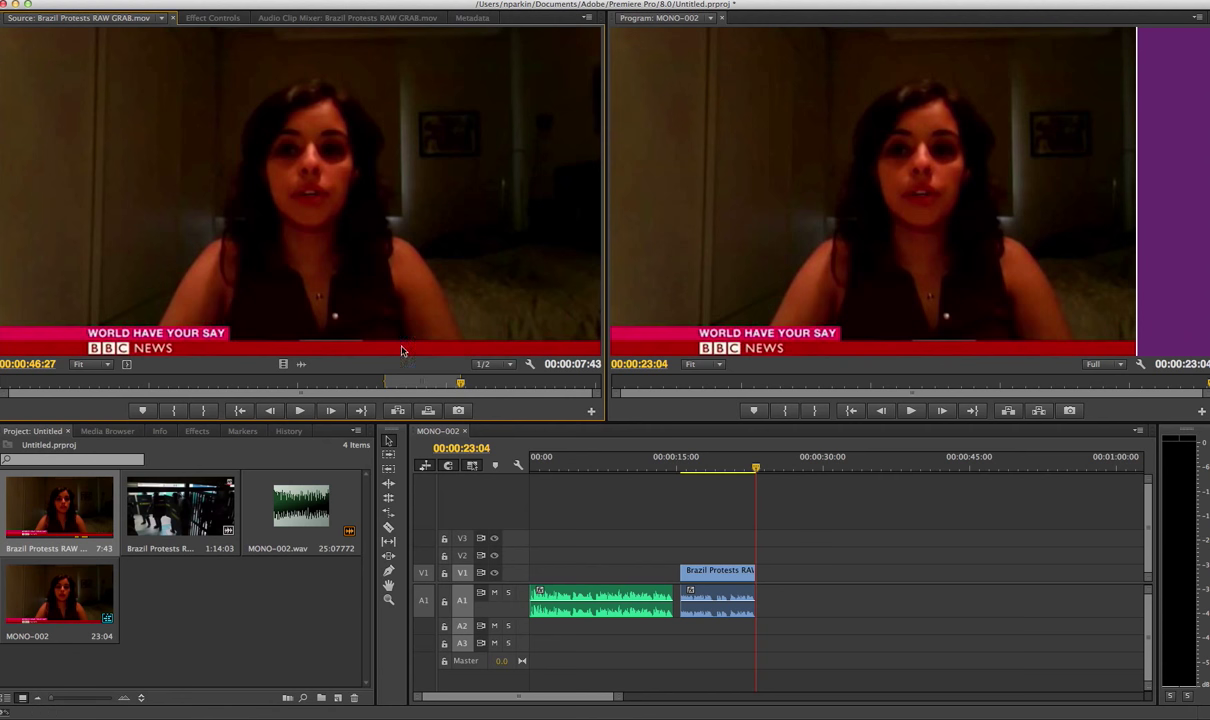
Step: Clear the In and Out points from the source interview clip and scrub it through to its end
left_click_drag(106, 480, 278, 528)
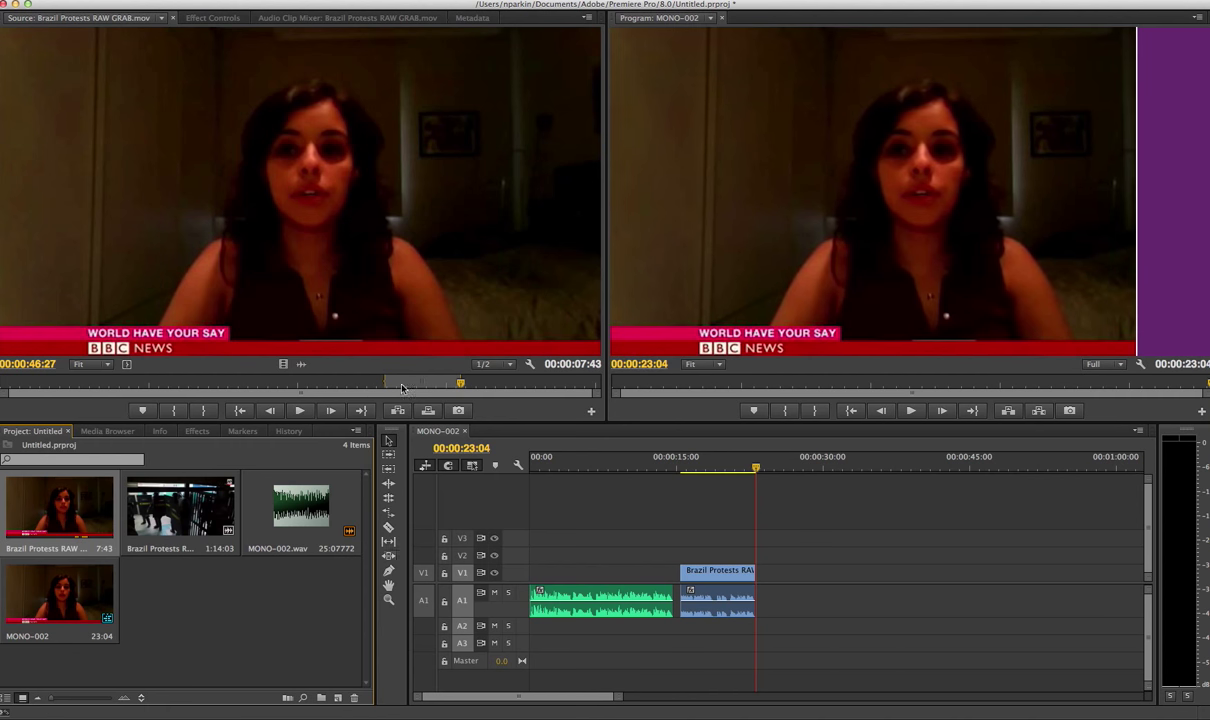
left_click_drag(389, 382, 378, 386)
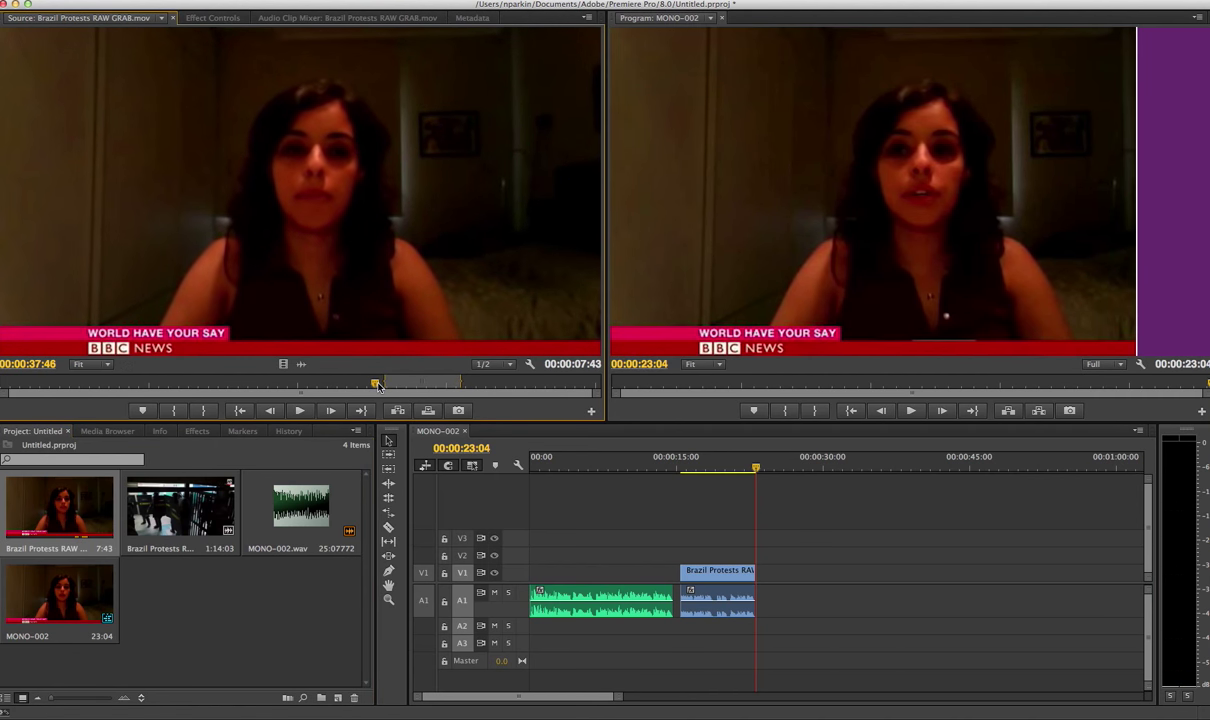
key("alt+x")
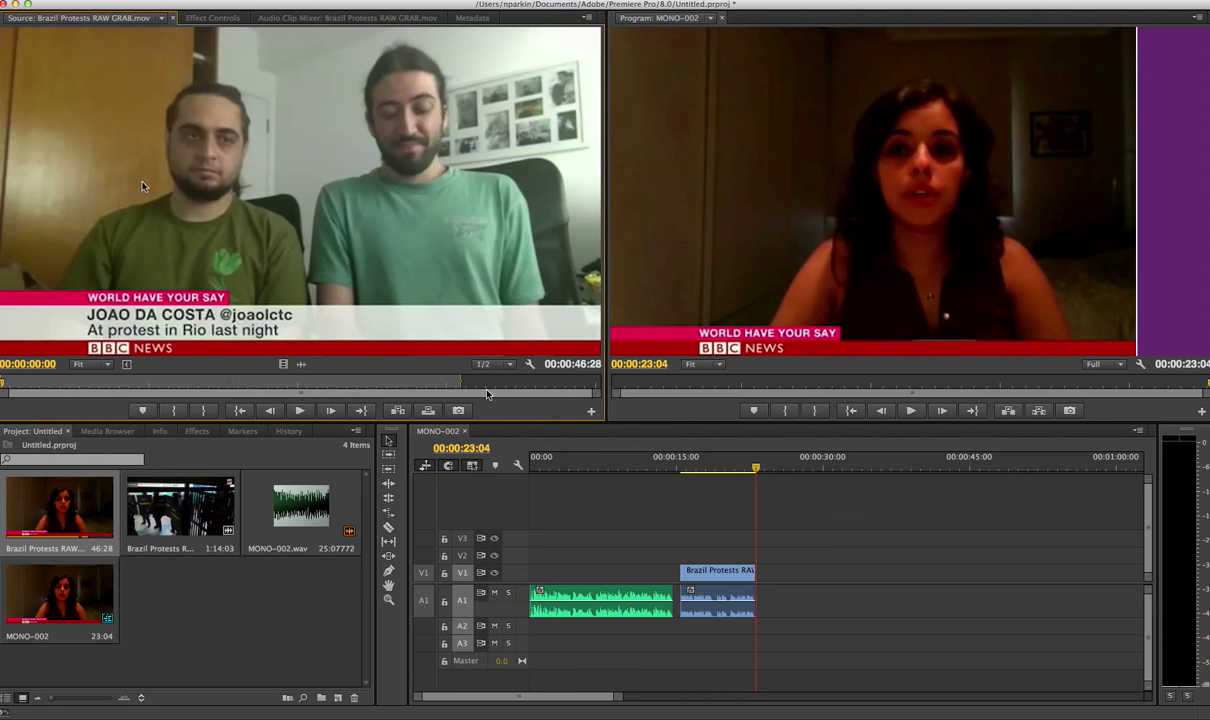
left_click_drag(551, 390, 640, 381)
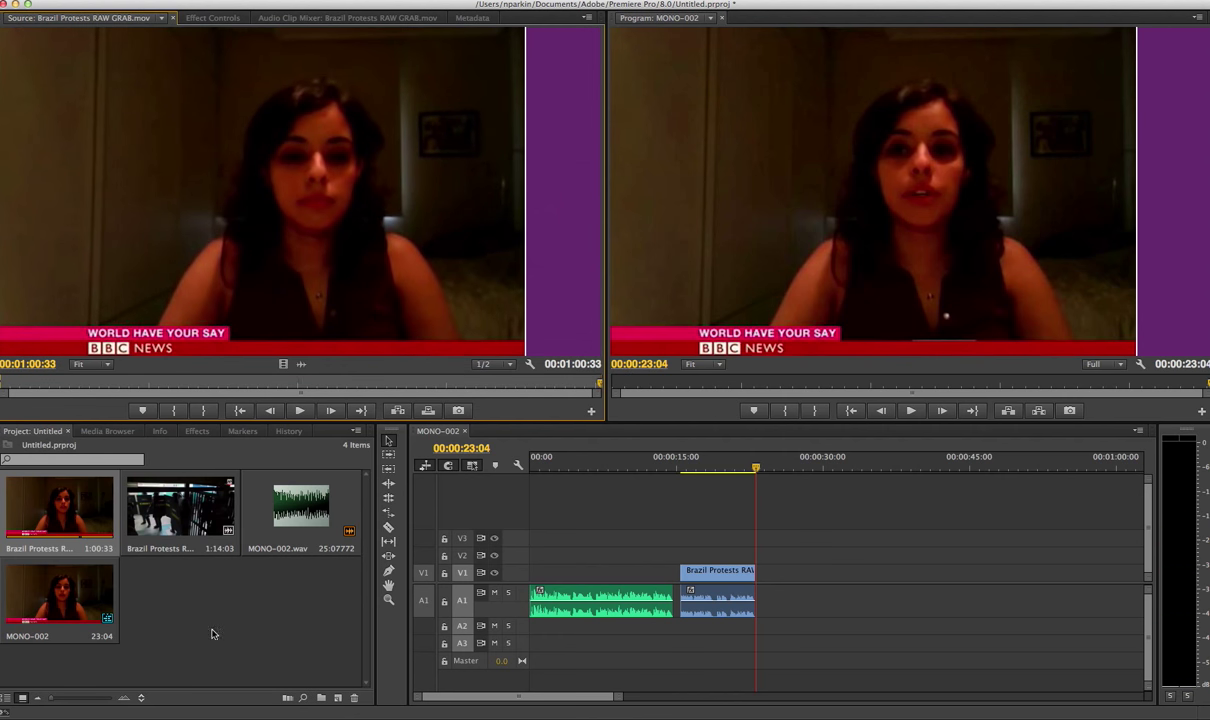
Step: Place the whole unmarked interview clip after the inserted section in the sequence, scrub to 00:00:36:18 and delete the clip again
left_click_drag(90, 514, 780, 585)
left_click_drag(795, 467, 887, 467)
left_click(860, 609)
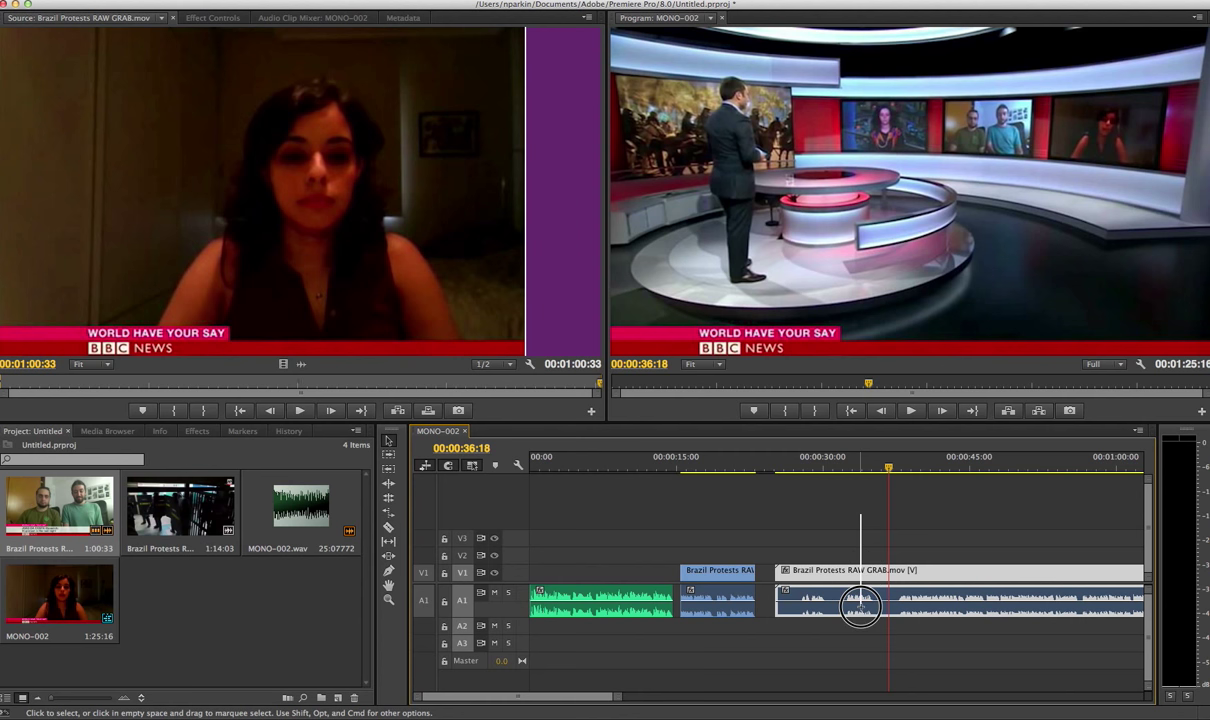
key("Delete")
Step: Move the inserted interview clip against the end of the narration and place the playhead near the join at 00:00:14:16
left_click_drag(669, 464, 698, 467)
left_click_drag(713, 576, 706, 576)
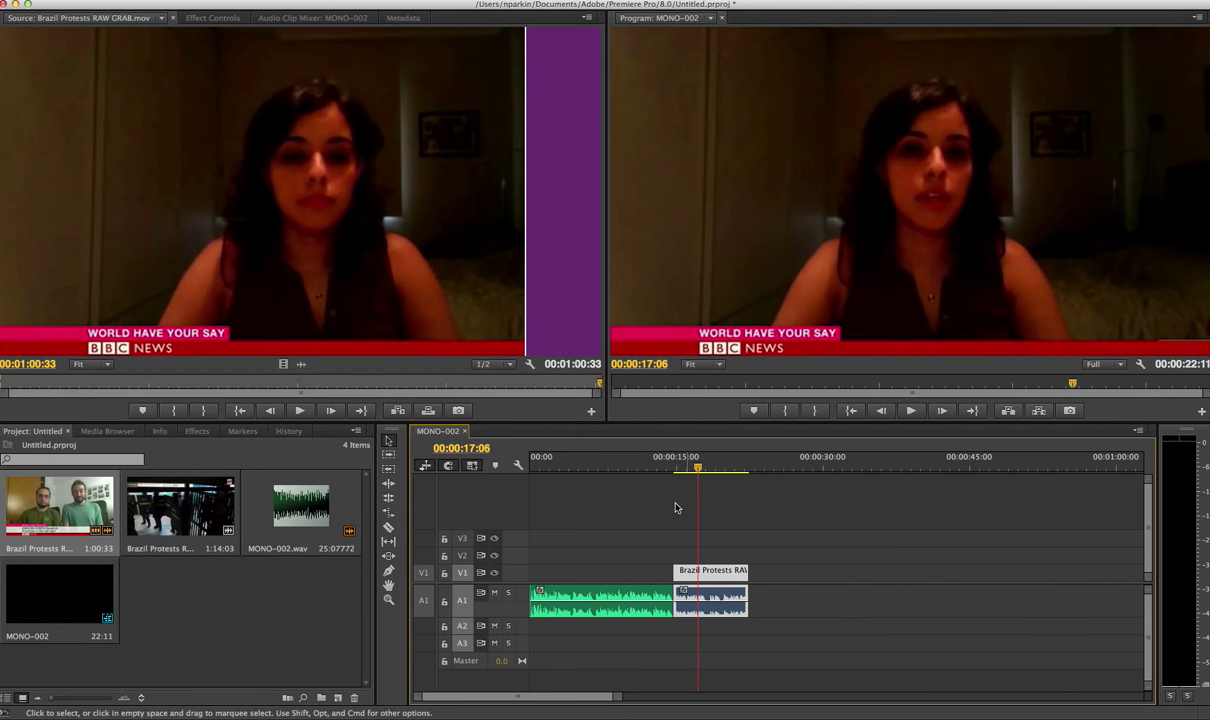
left_click(674, 467)
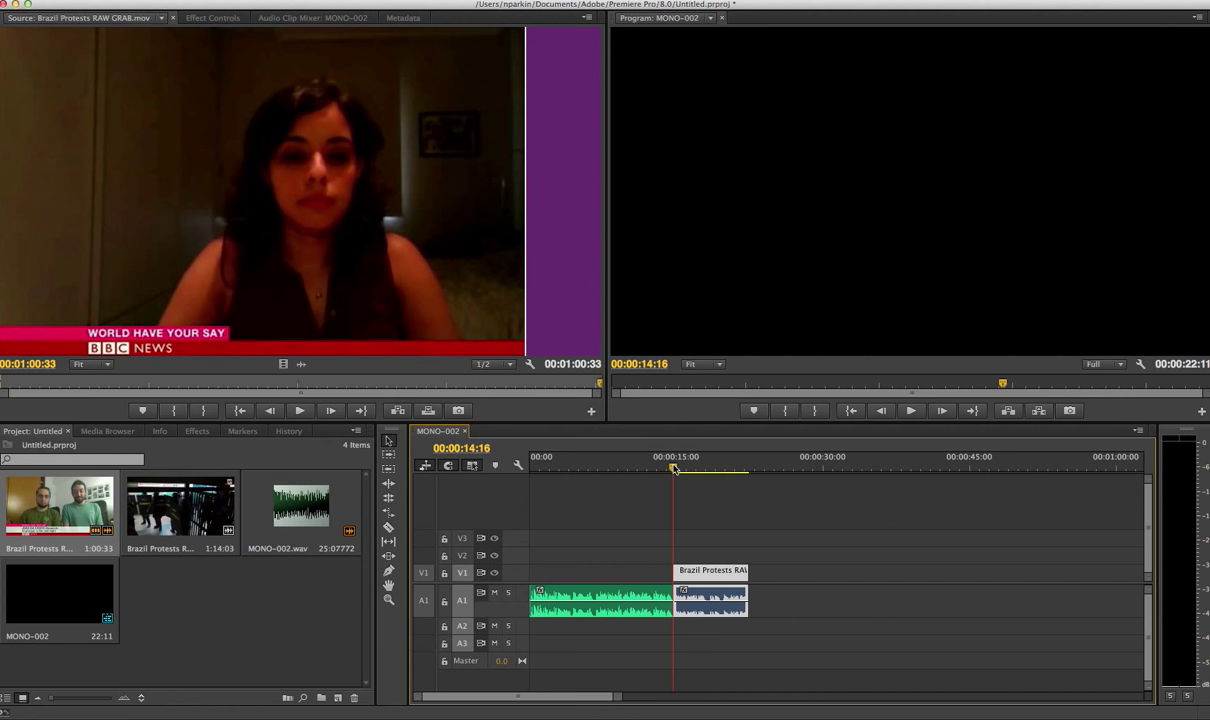
Step: Play the sequence across the narration-to-interview join, from about 00:00:13:11 to 00:00:16:22
key("equal")
key("equal")
key("equal")
left_click(742, 462)
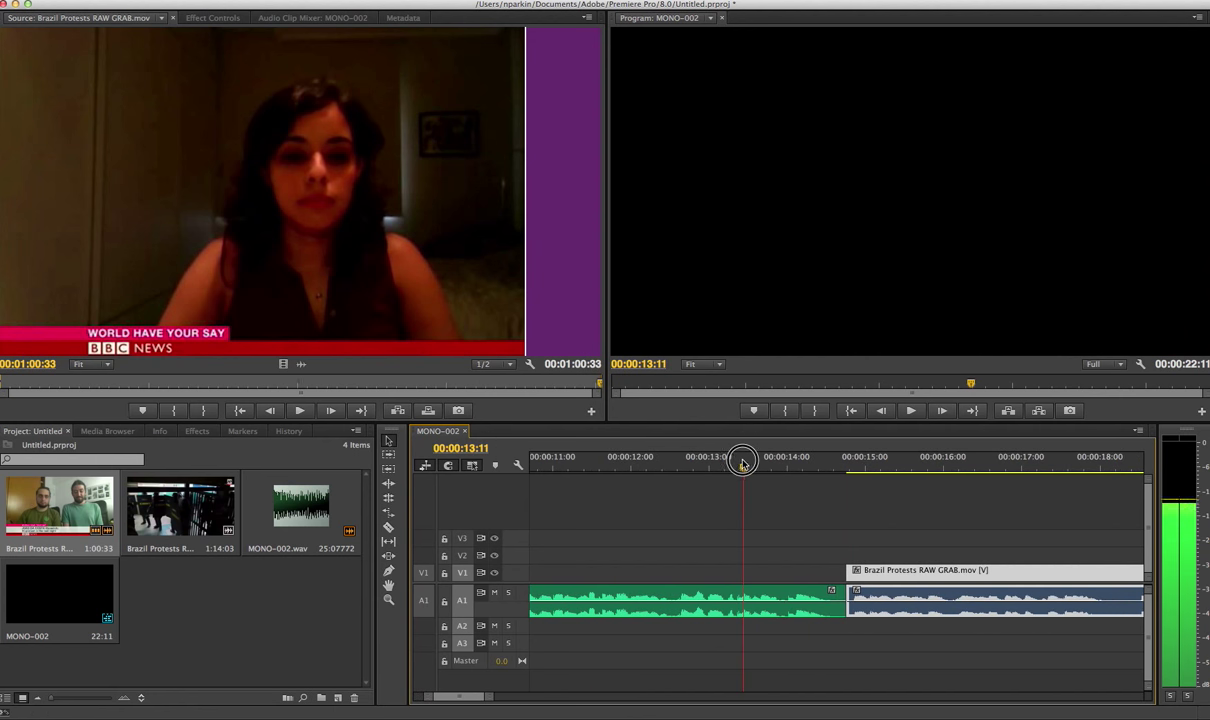
left_click_drag(742, 462, 733, 464)
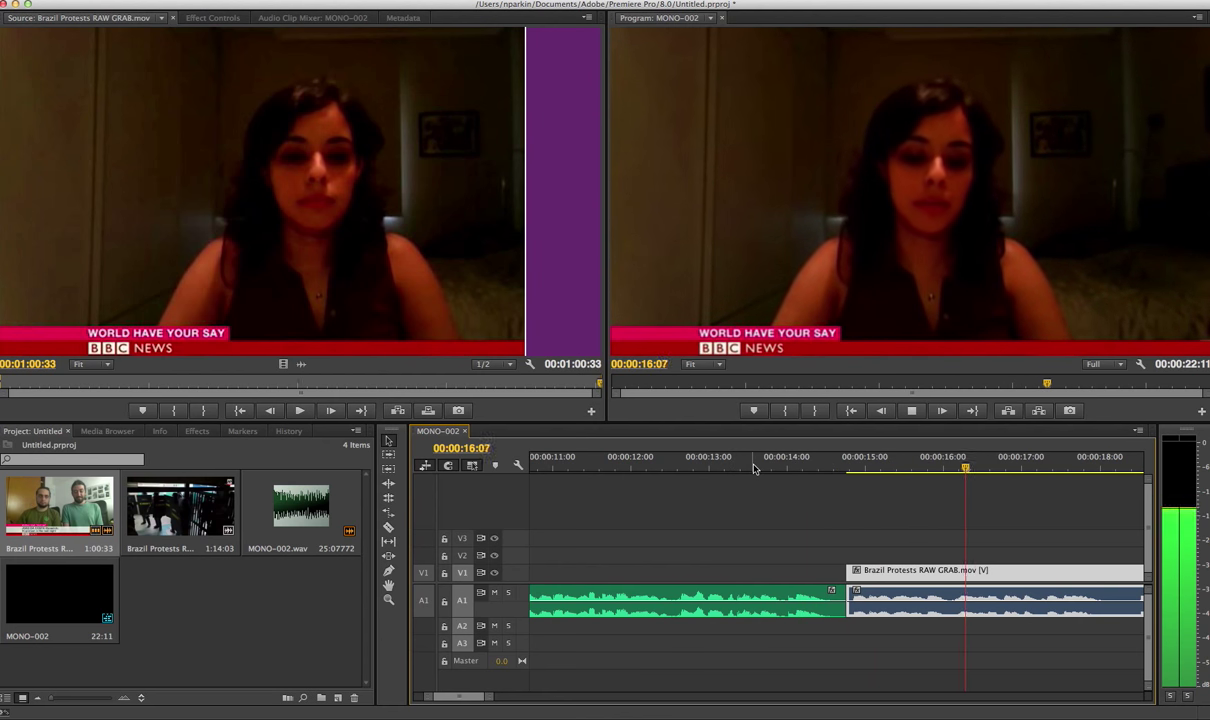
key("space")
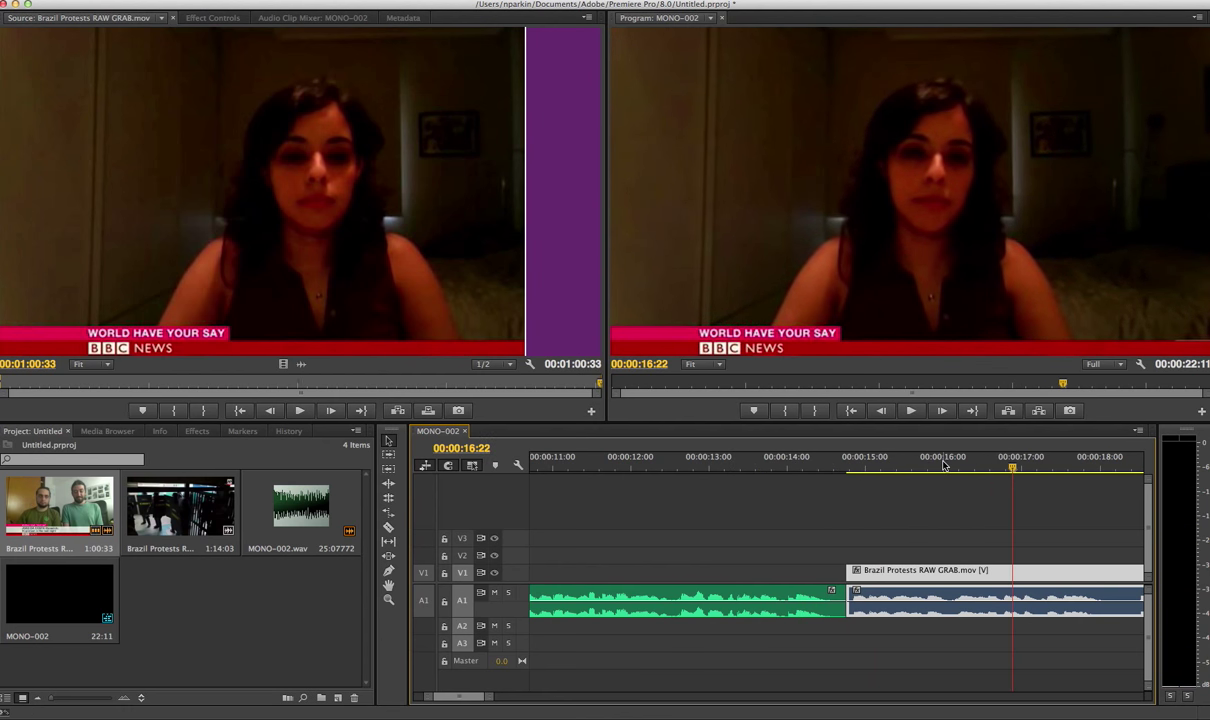
Step: Trim the start of the interview clip to 00:00:16:02 and move the clip back against the end of the narration
left_click_drag(945, 465, 949, 466)
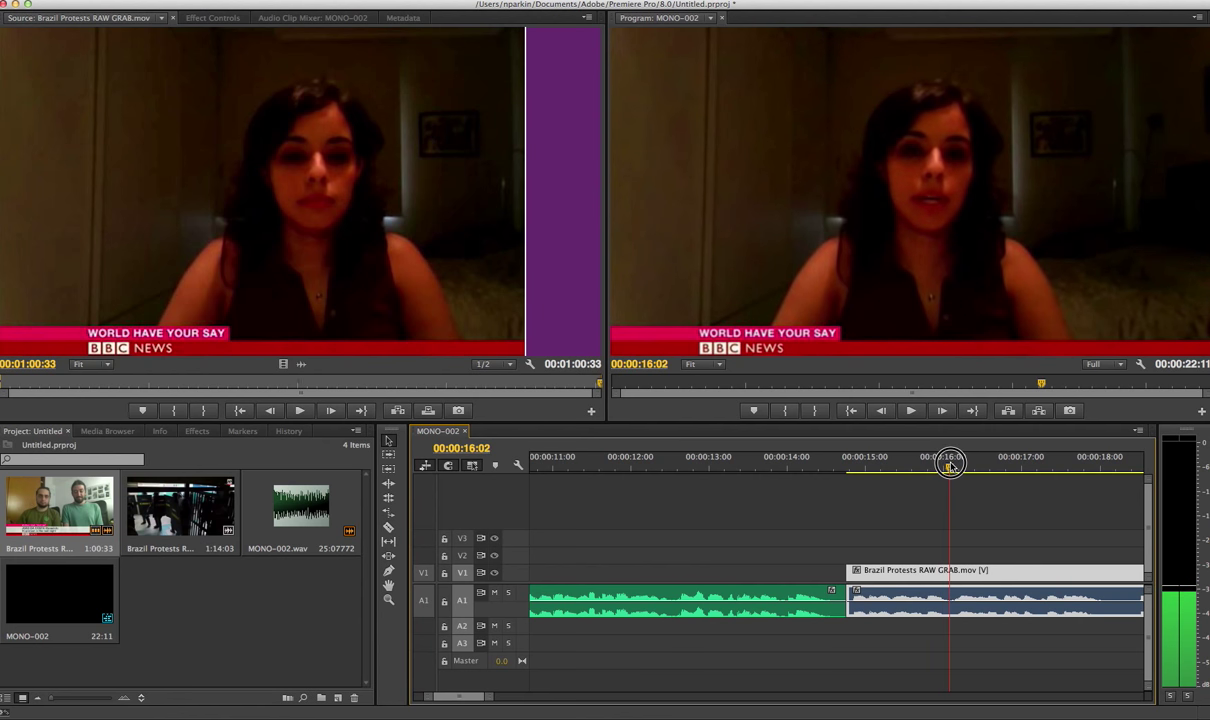
left_click_drag(850, 574, 949, 572)
key("space")
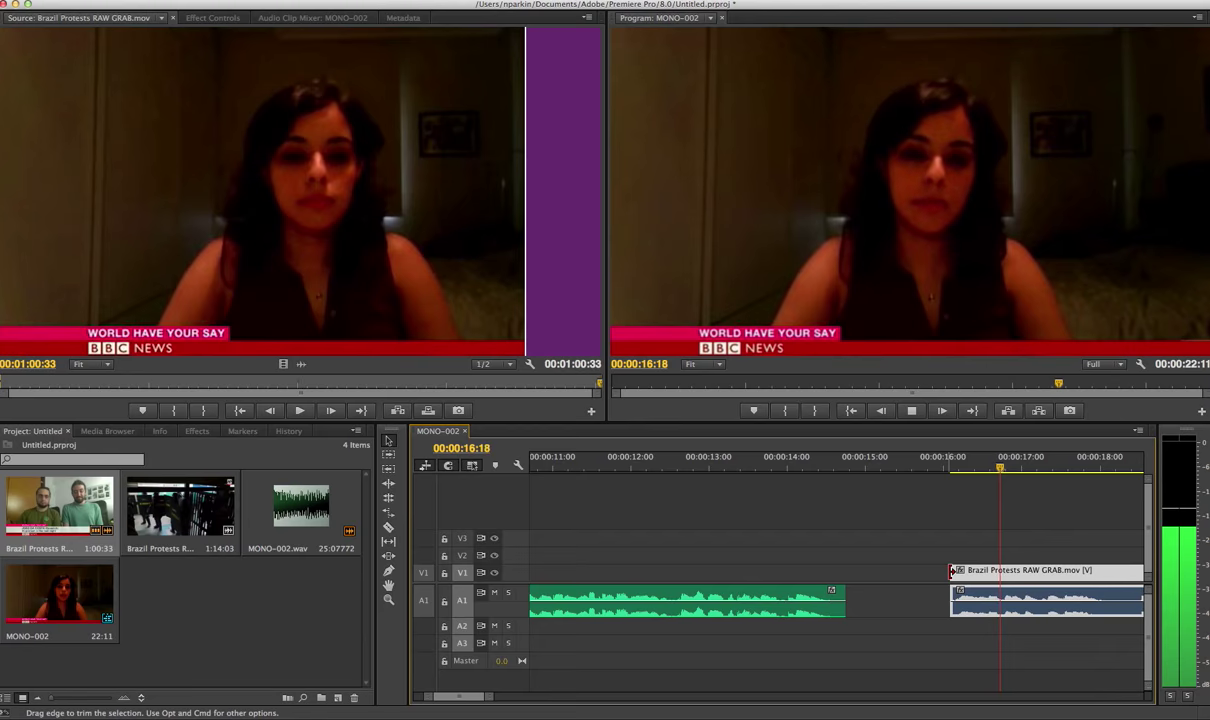
left_click_drag(994, 572, 889, 574)
Step: Play the tightened join between narration and interview from 00:00:13:02 to about 00:00:16:08
left_click(715, 466)
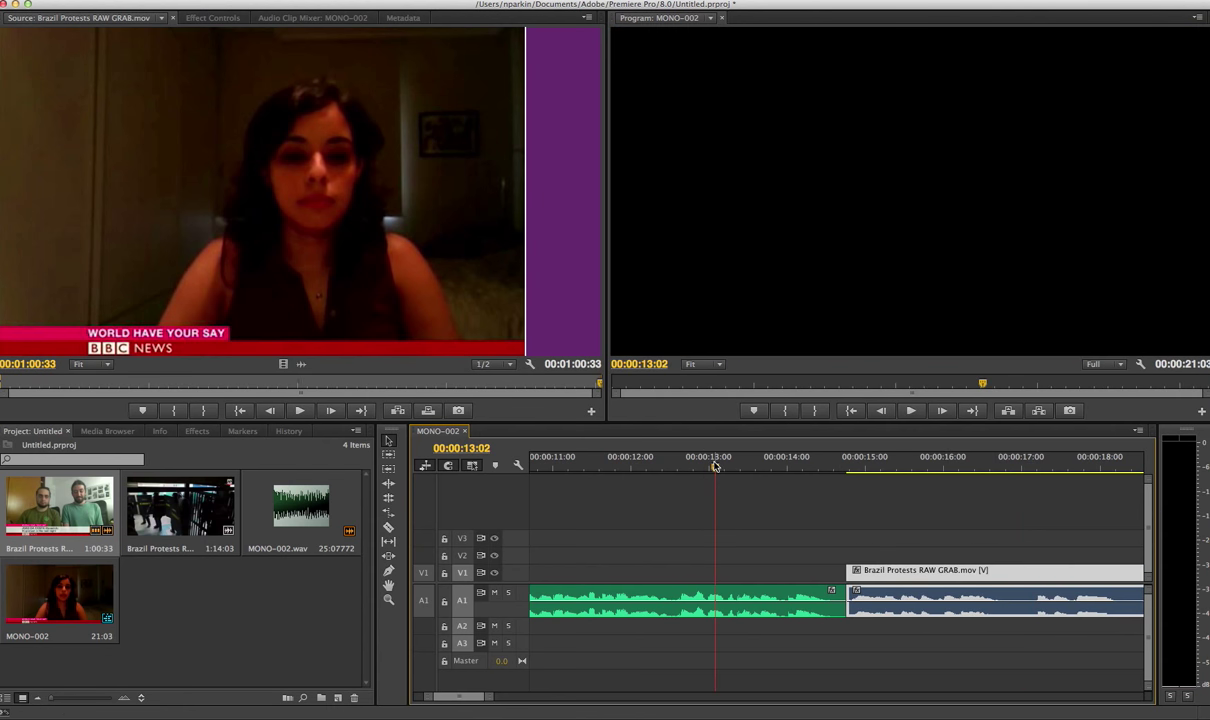
key("space")
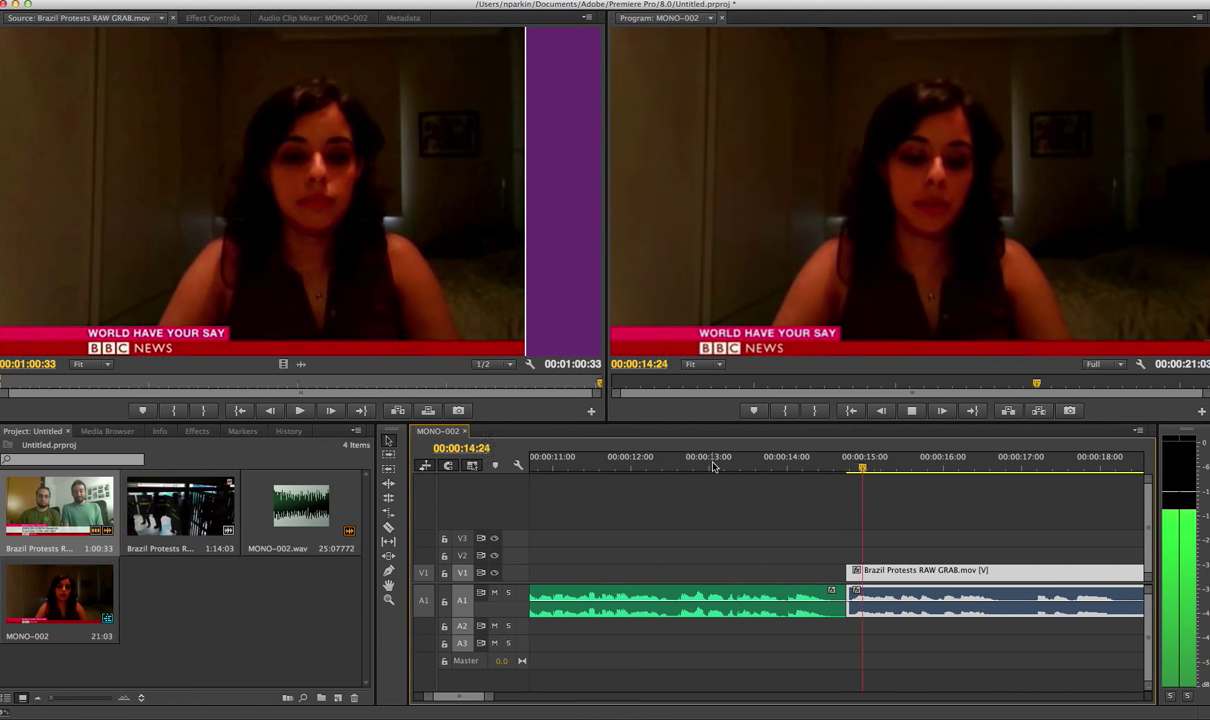
key("space")
Step: Play the closing part of the interview clip in the sequence from about 00:00:20:00
key("minus")
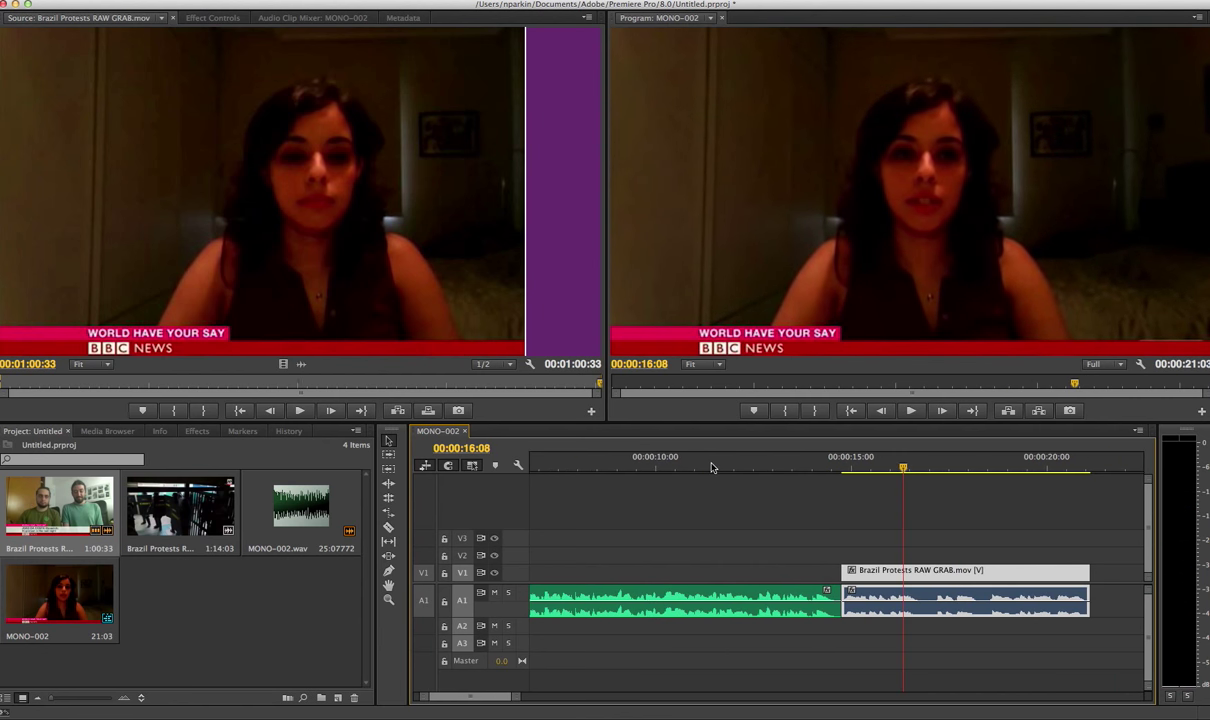
key("minus")
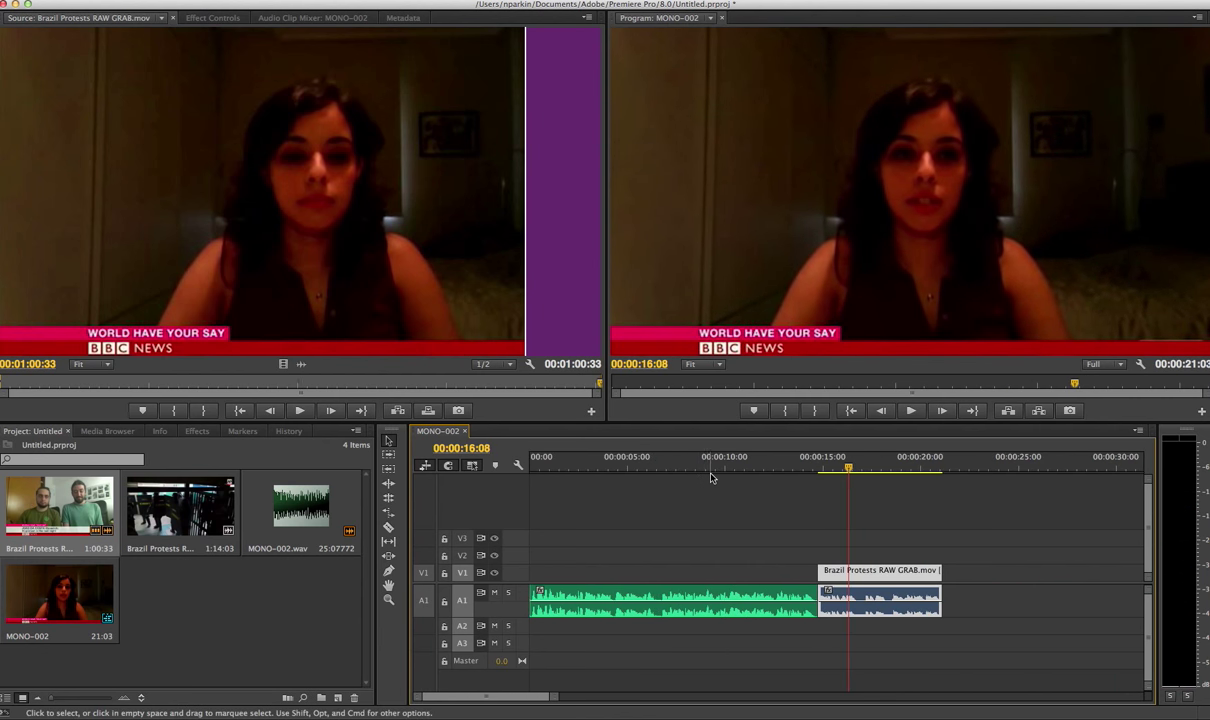
left_click(922, 462)
key("space")
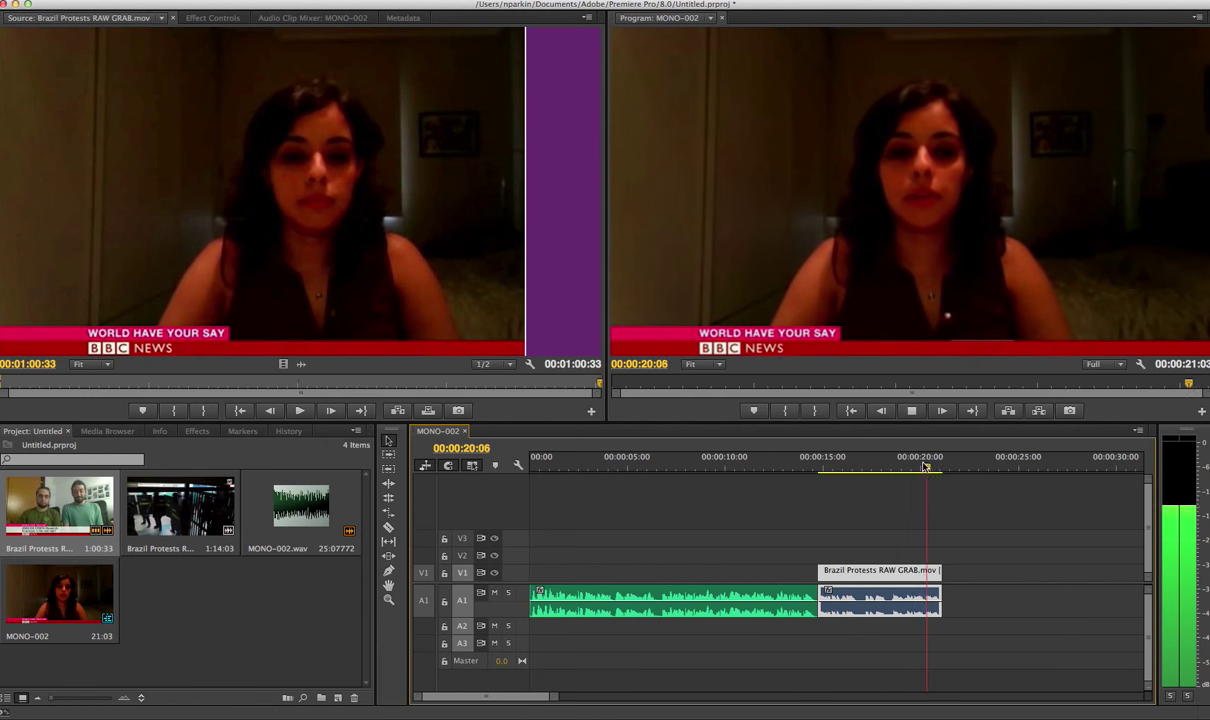
left_click(924, 466)
key("space")
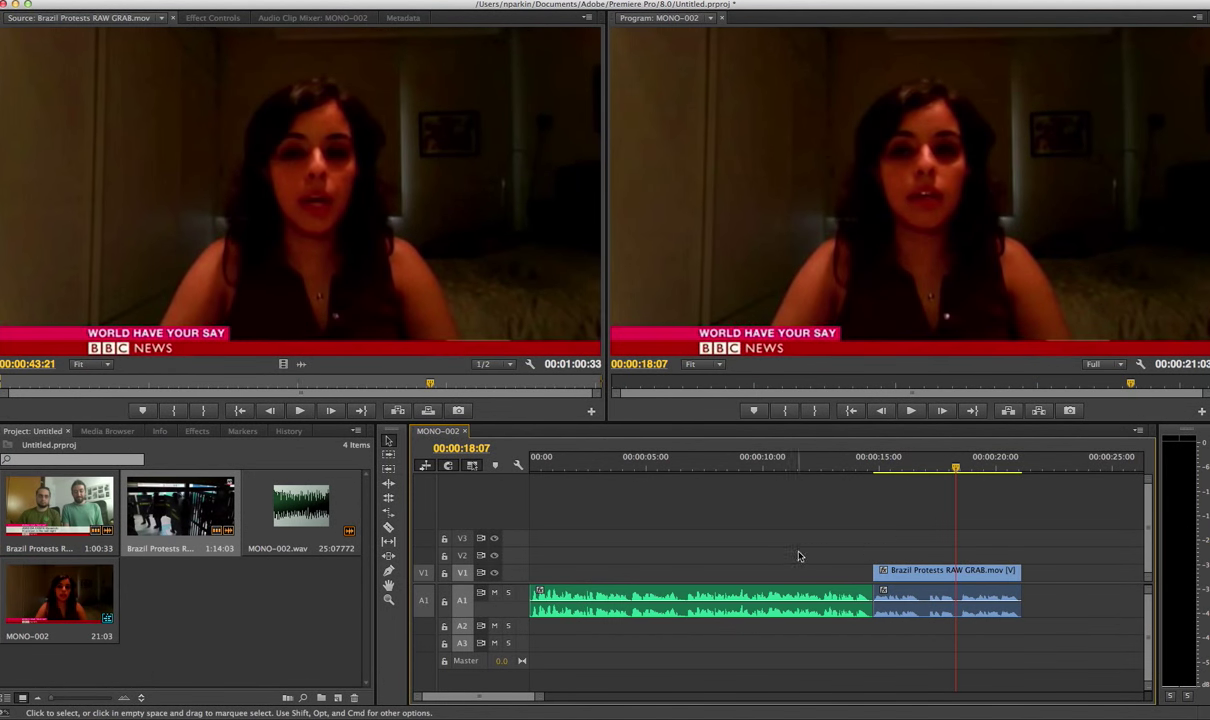
Step: Examine the narration and interview clips and the empty video track above the narration, scrubbing between 00:00:00:21 and 00:00:16:18
left_click(656, 616)
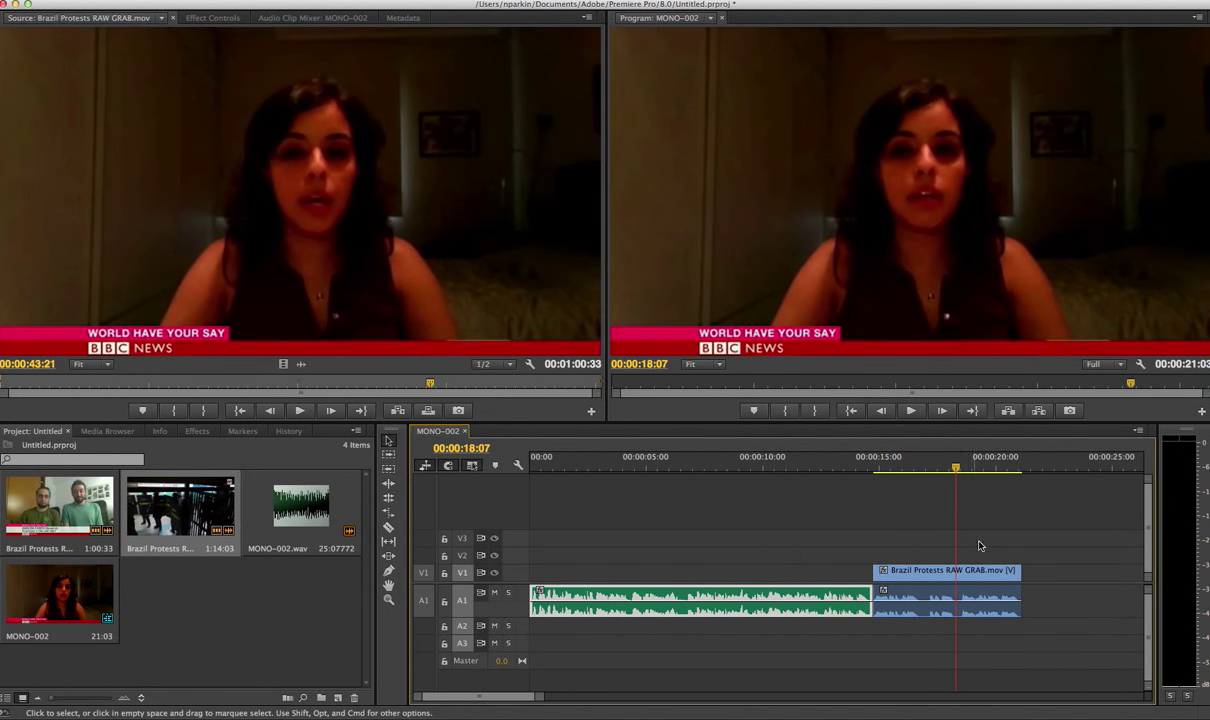
left_click_drag(905, 535, 972, 638)
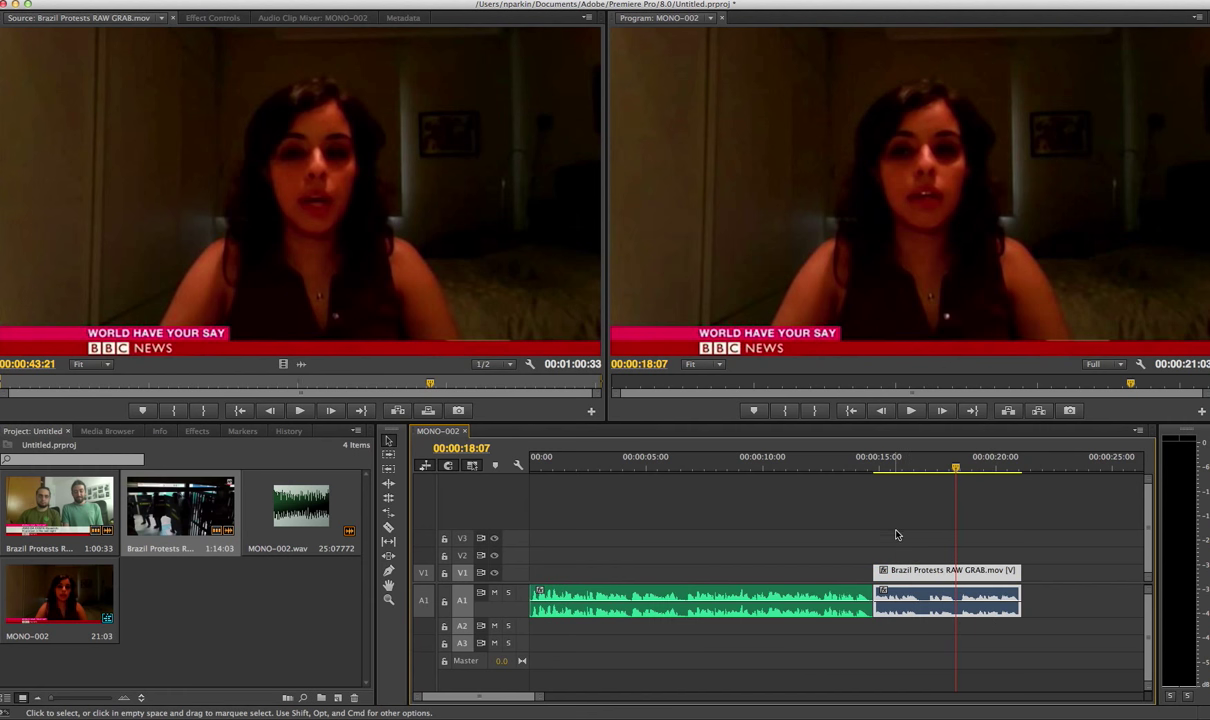
left_click_drag(861, 549, 532, 576)
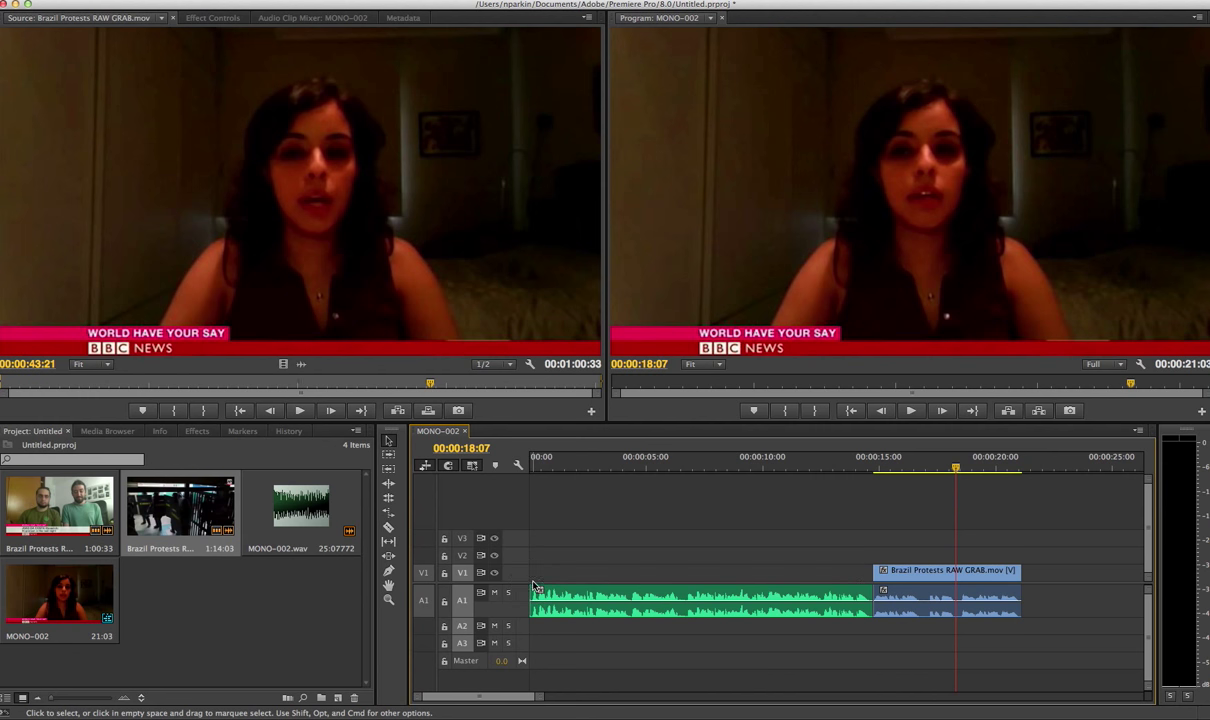
left_click(546, 465)
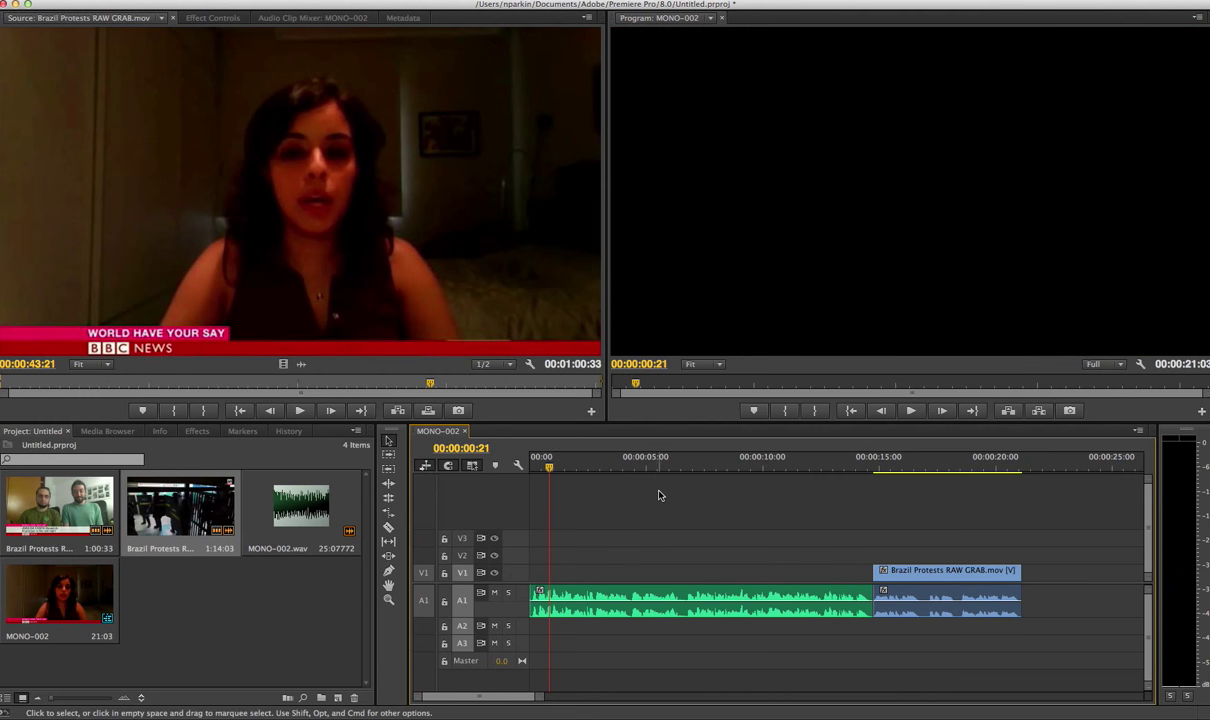
left_click_drag(867, 457, 840, 463)
left_click(920, 465)
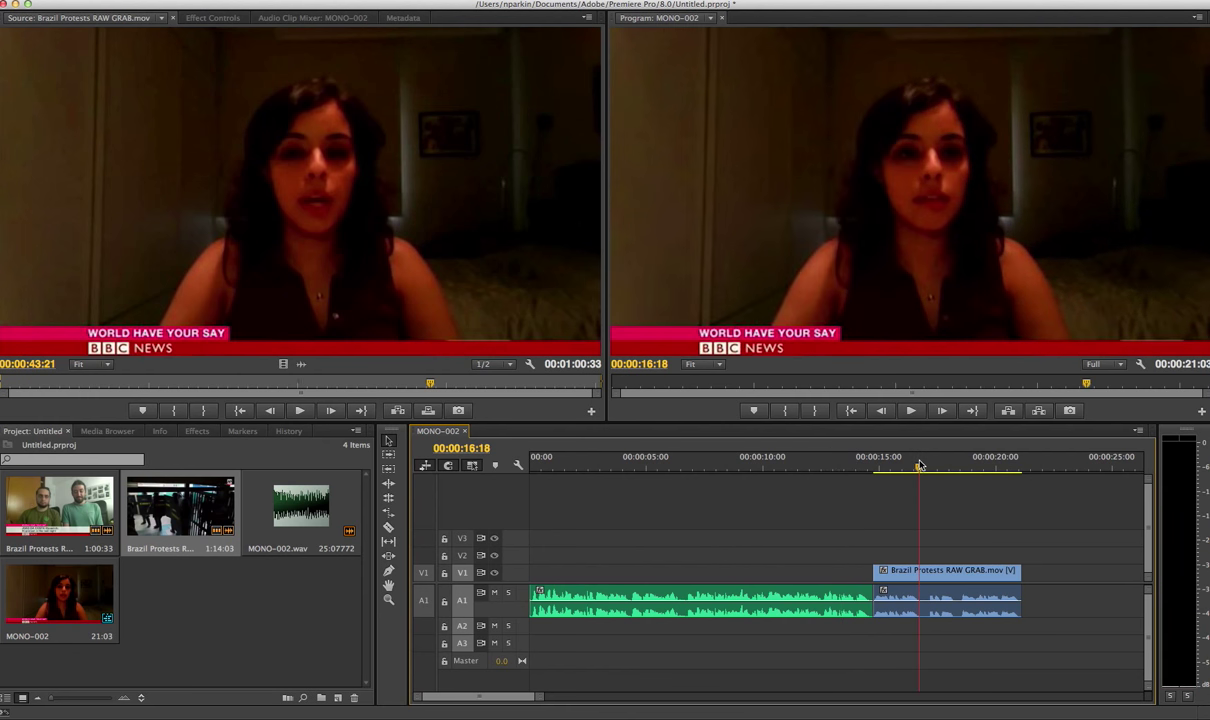
left_click_drag(857, 541, 538, 584)
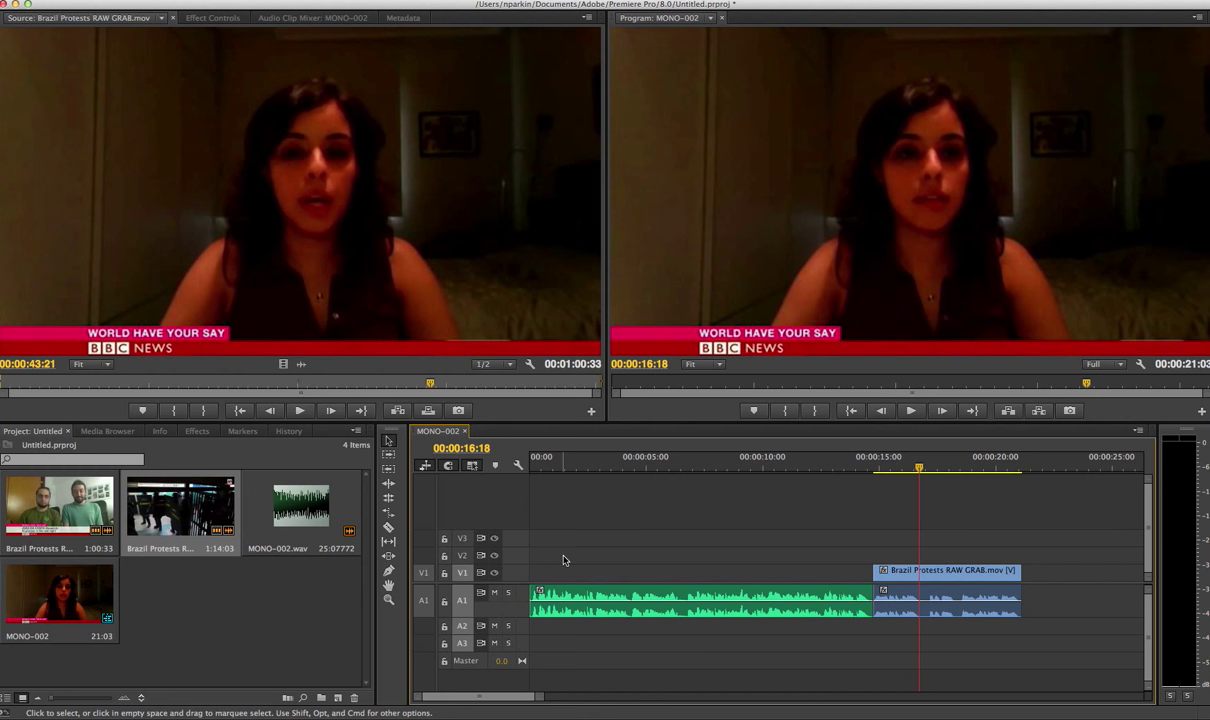
Step: Place the Brazil Protests RAW VISION.mov clip on V1 and A1 after the interview, starting at about 00:00:25
key("minus")
key("minus")
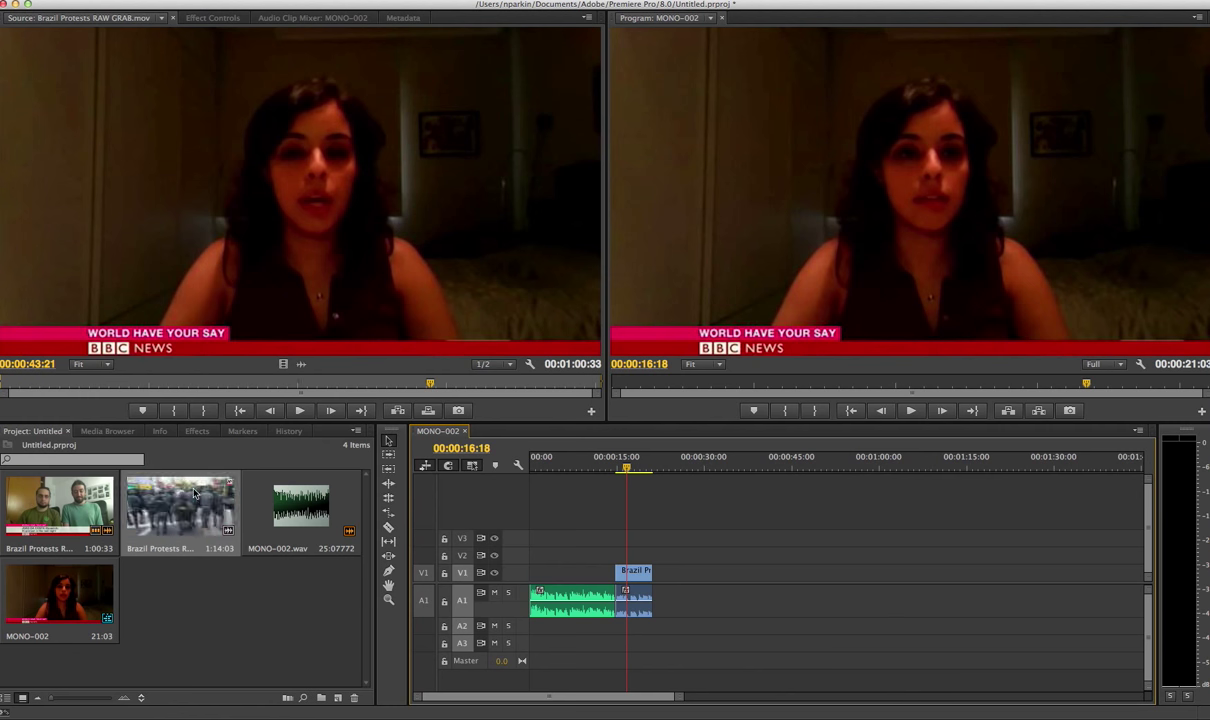
left_click_drag(180, 505, 683, 577)
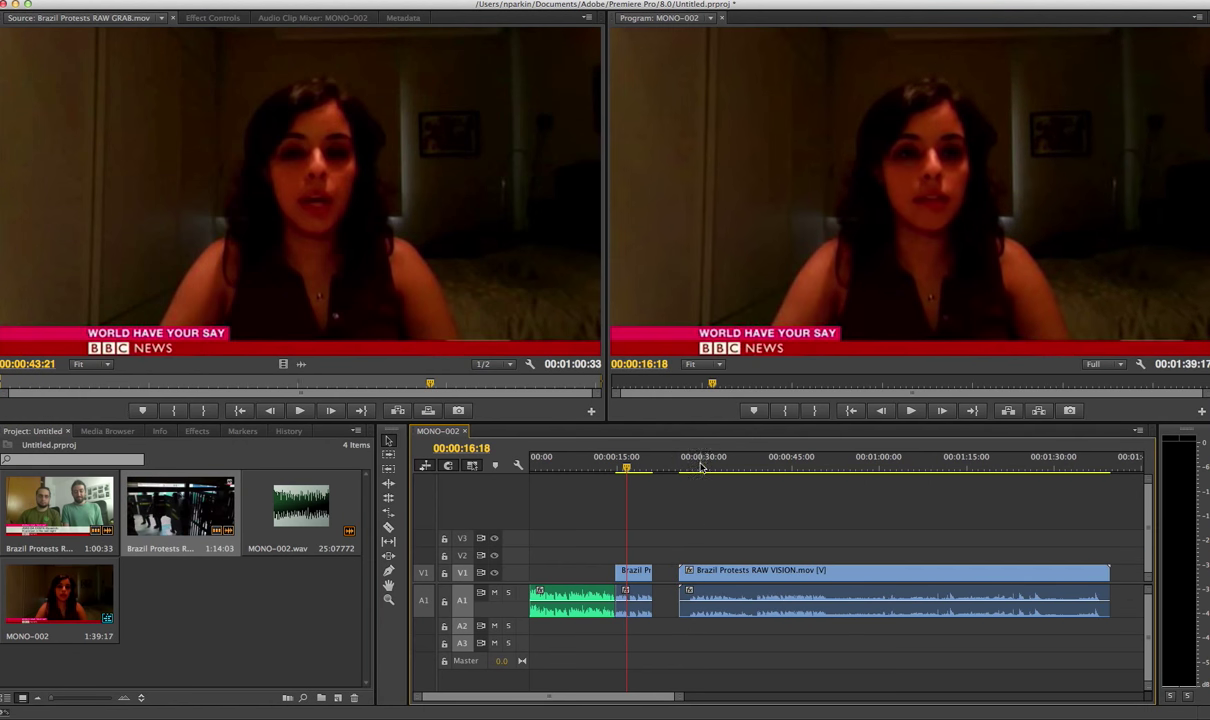
Step: Scrub the protest footage to the burning-barricade shot at 00:00:51:09 and split the clip there with the Razor tool
left_click_drag(690, 464, 808, 471)
left_click_drag(821, 471, 829, 476)
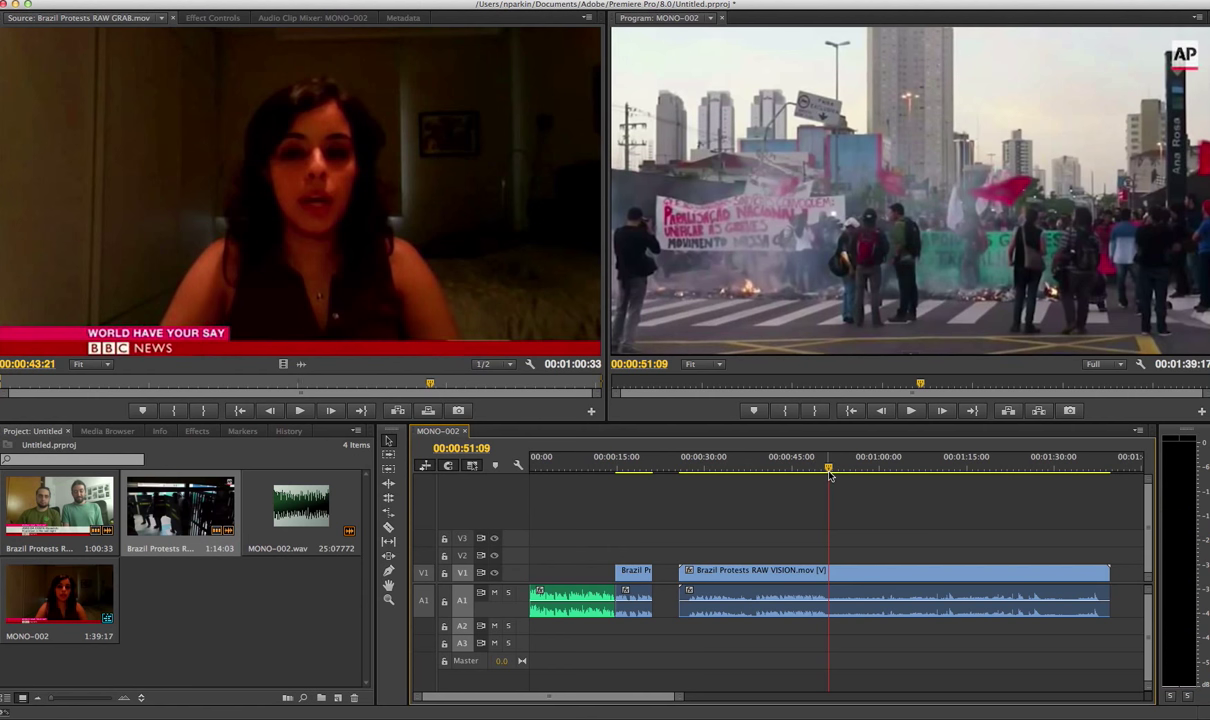
left_click(389, 527)
left_click(829, 576)
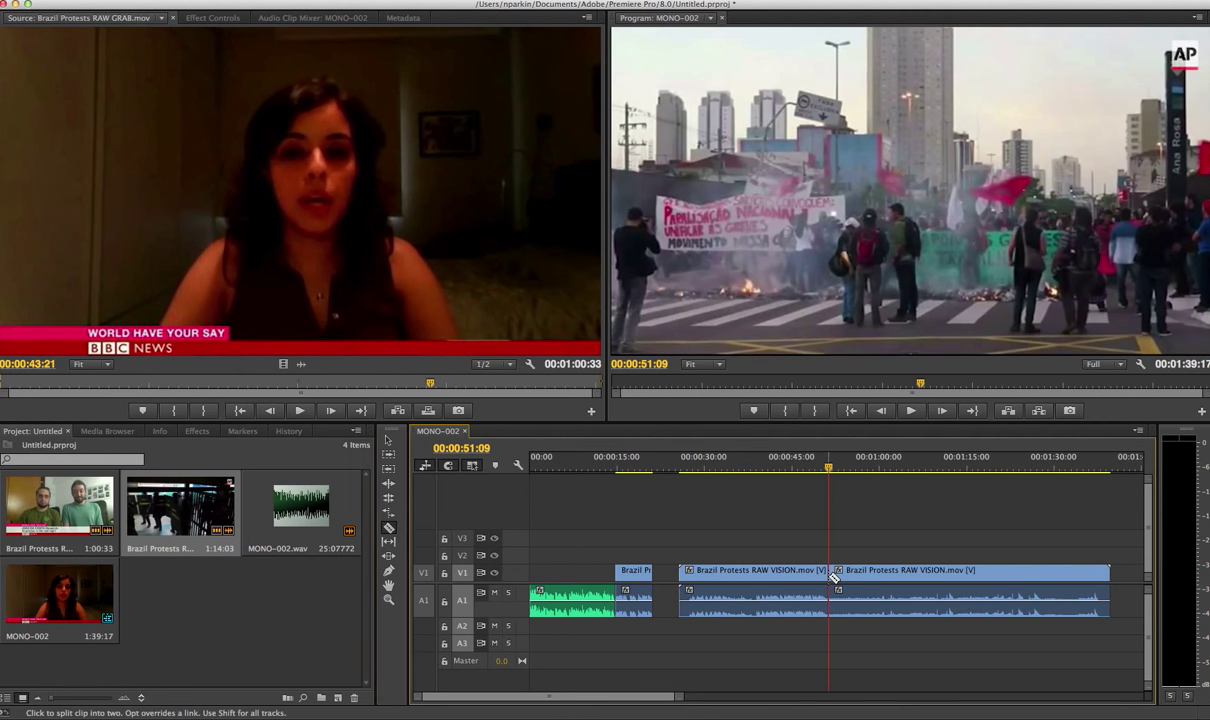
Step: Play the protest footage on to 00:00:55:16 and split the clip there with the Razor tool
key("space")
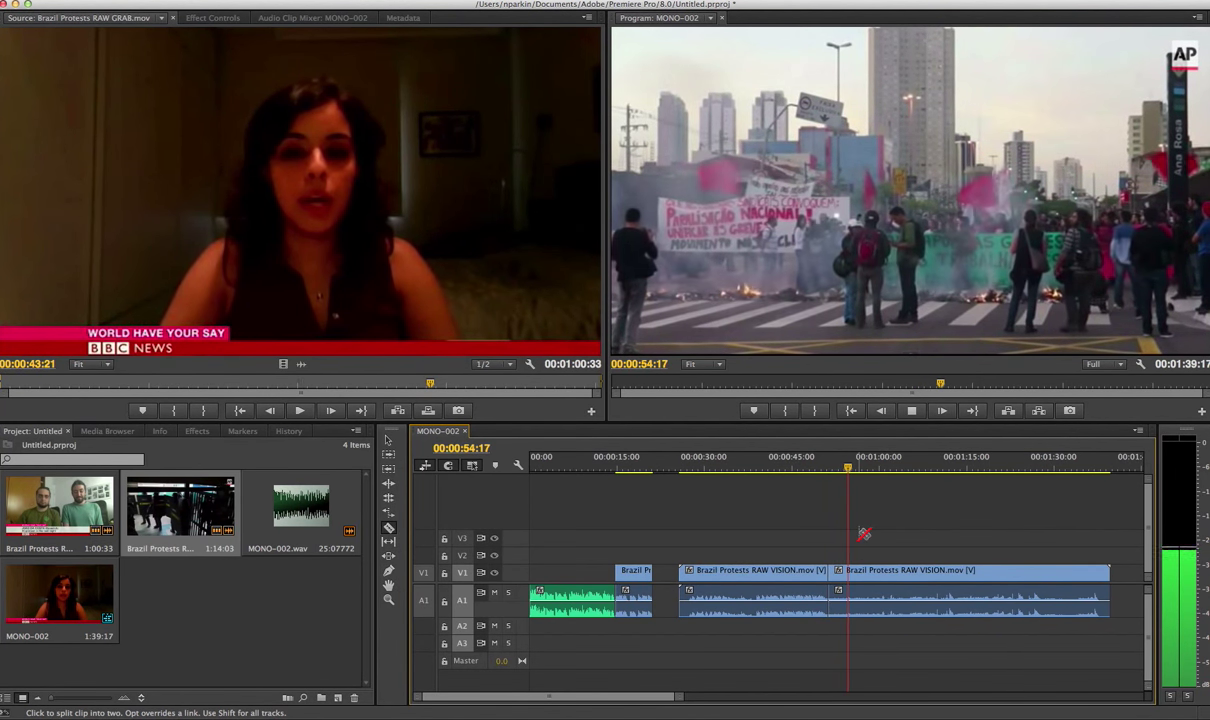
key("space")
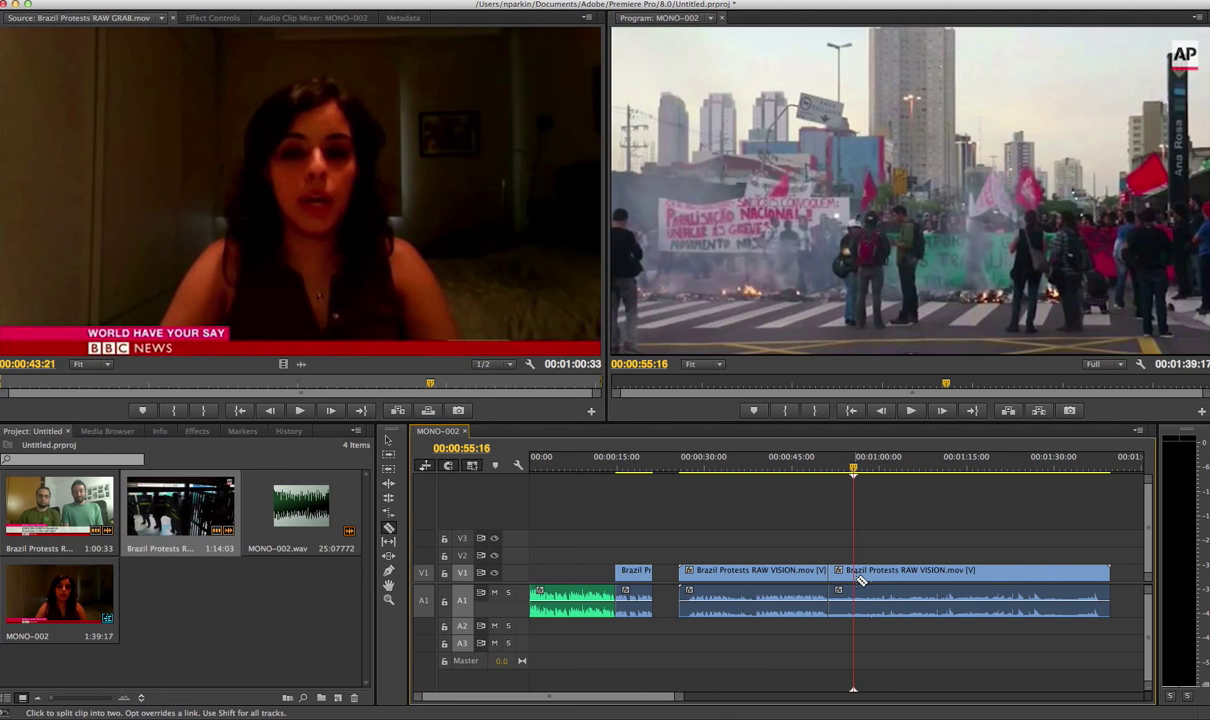
left_click(858, 578)
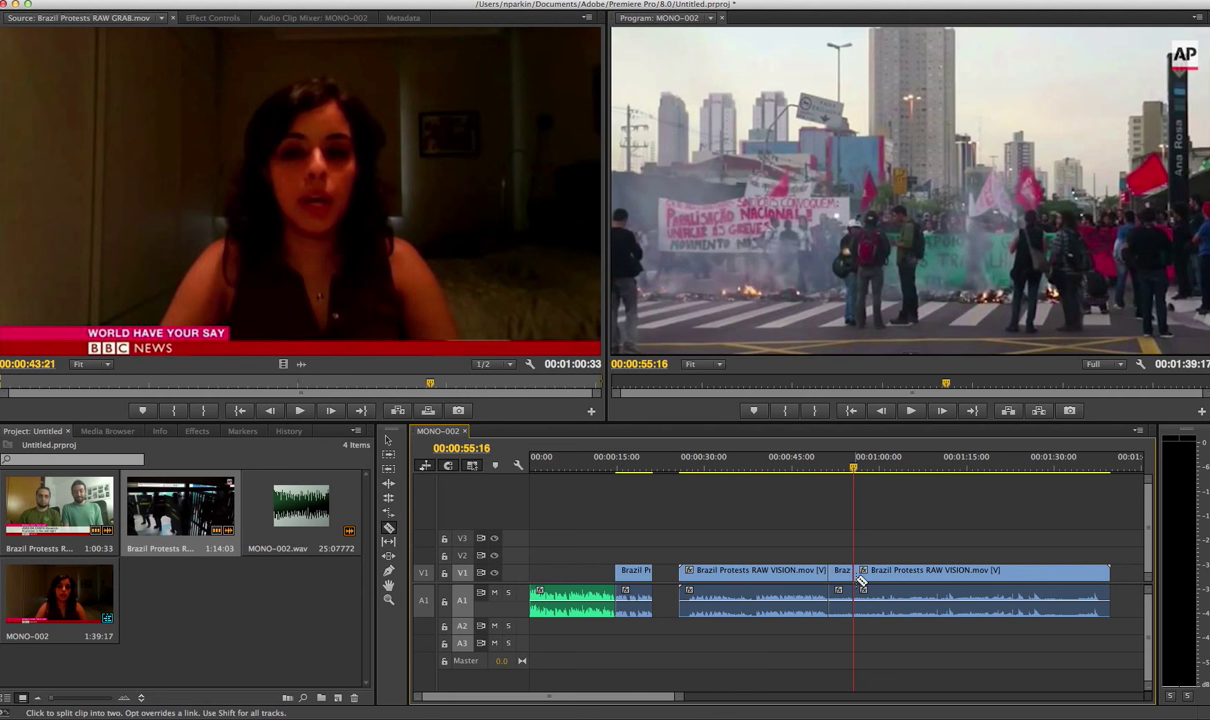
Step: Try moving the split-off burning-barricade shot onto the narration section on V1 and A1, undoing each placement
left_click(388, 441)
left_click(840, 580)
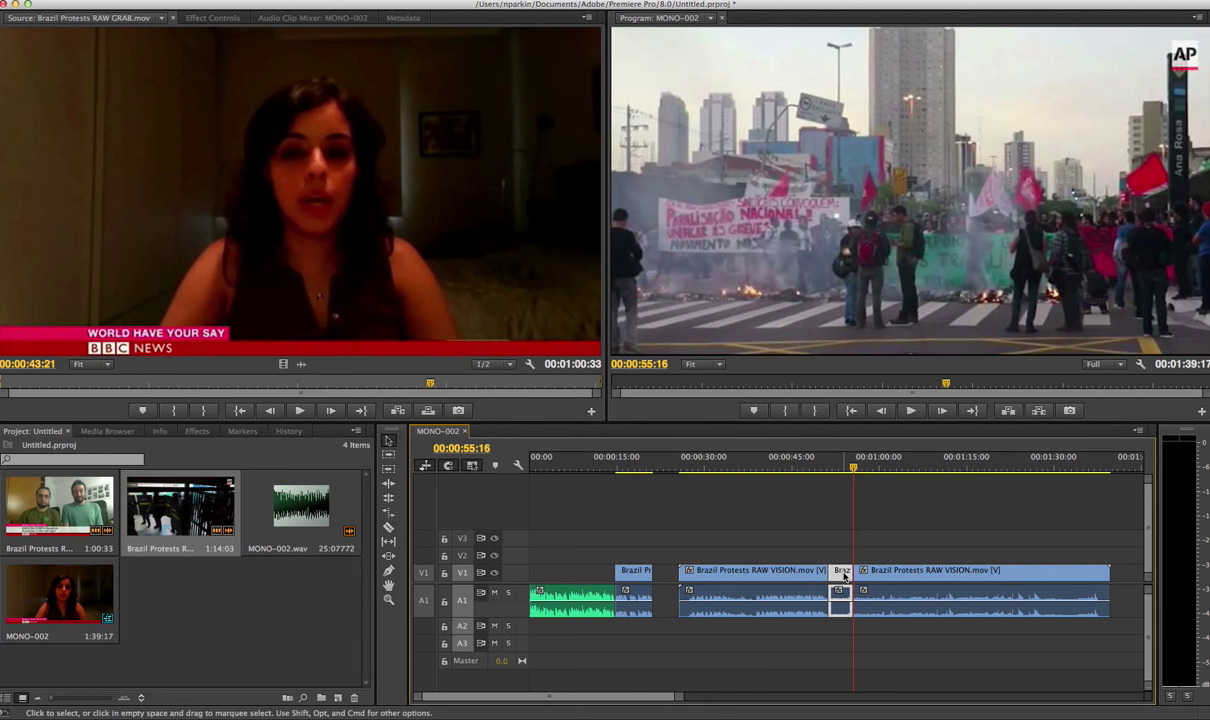
left_click_drag(843, 575, 559, 572)
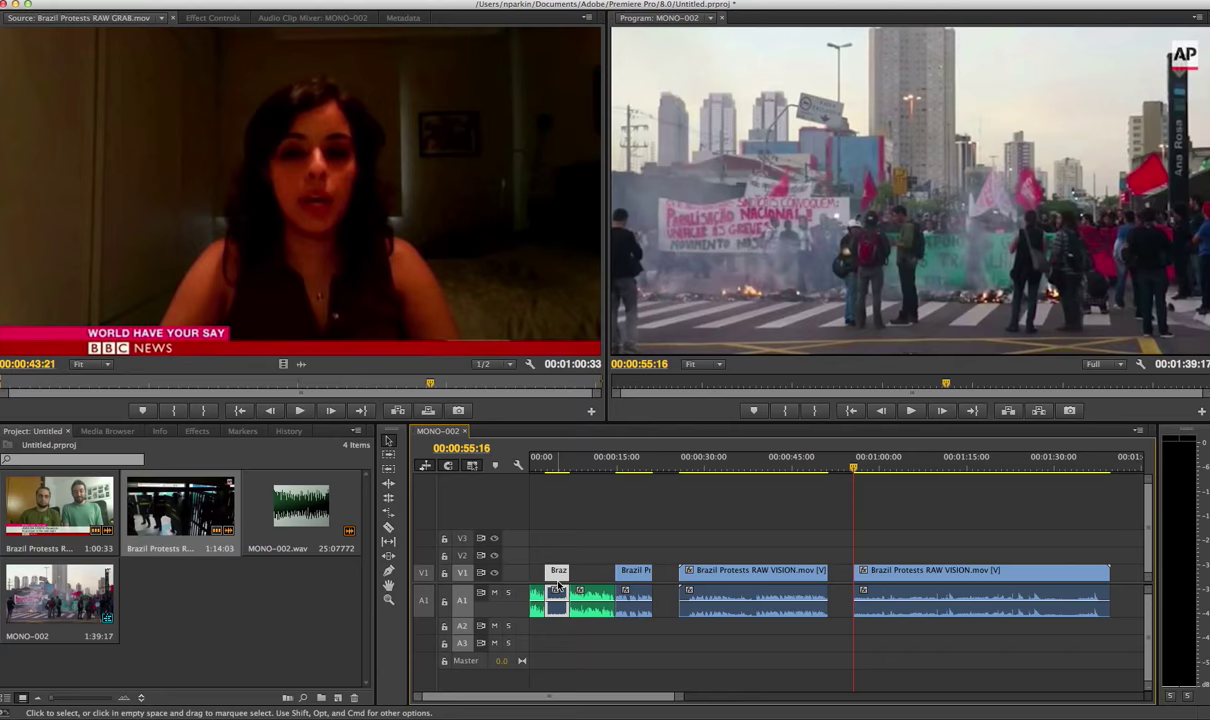
key("super+z")
left_click_drag(841, 572, 548, 570)
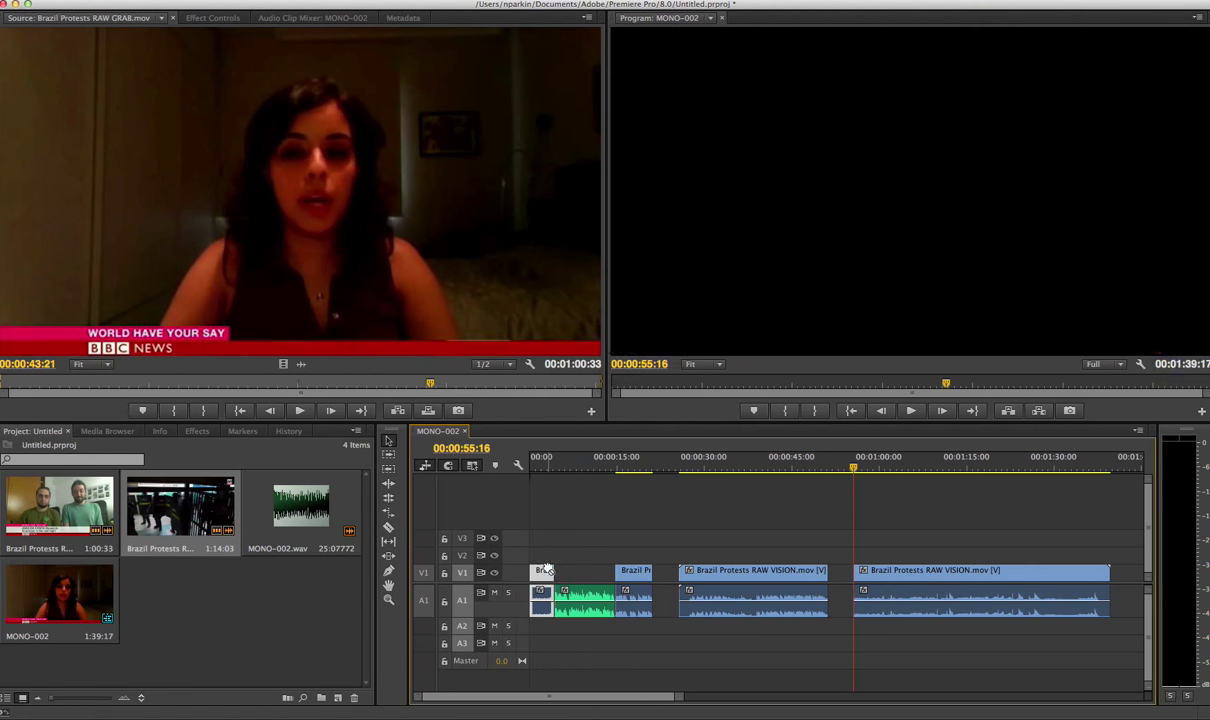
key("super+z")
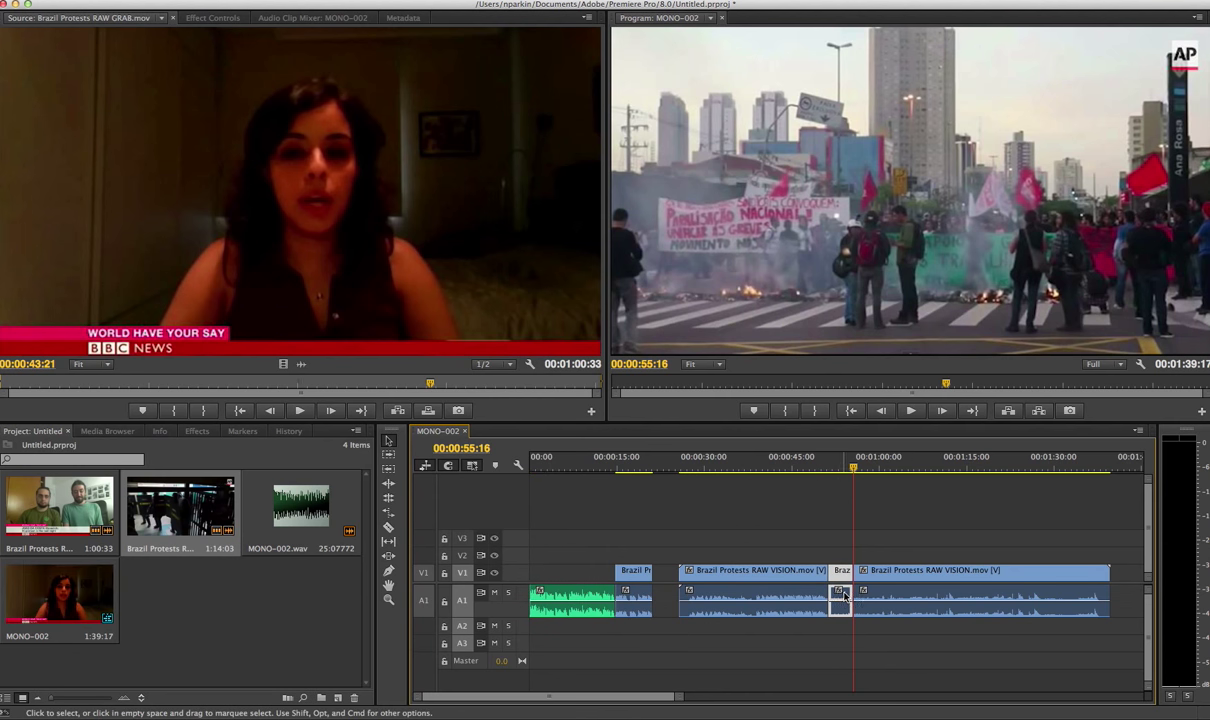
Step: Move the barricade shot's audio to A2 and place the shot at the sequence start on V1, above the narration
left_click_drag(841, 596, 845, 626)
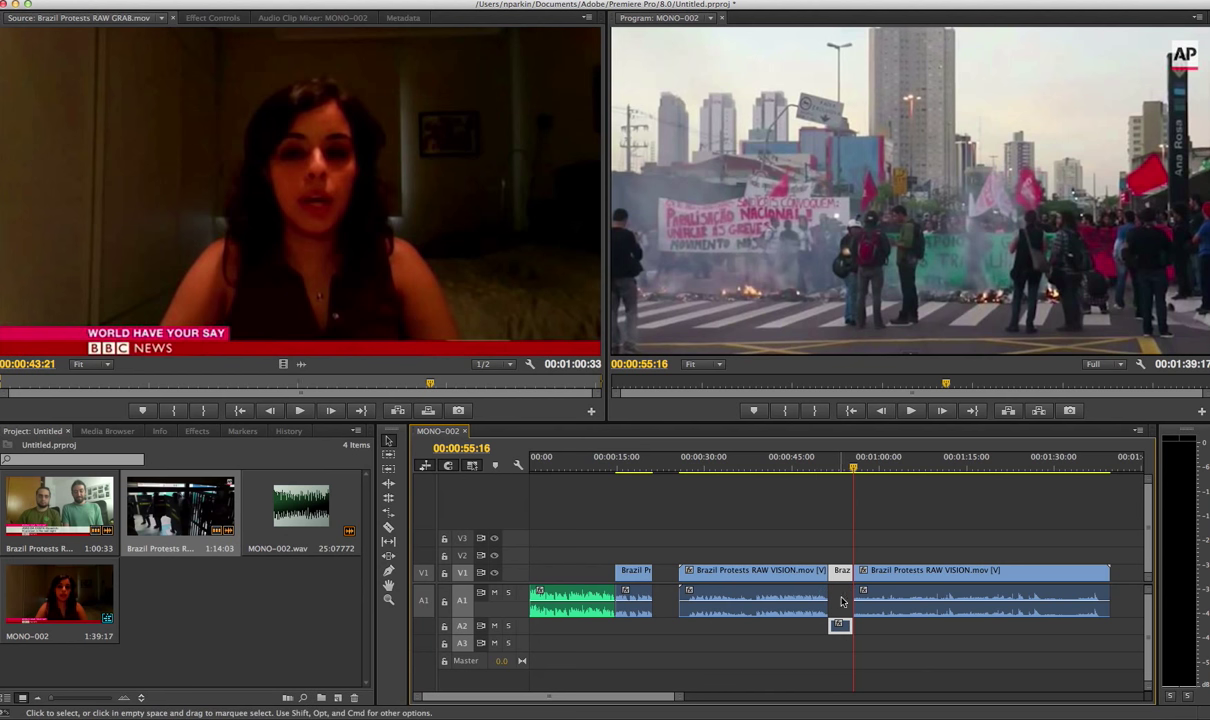
left_click_drag(840, 575, 542, 576)
left_click(548, 599)
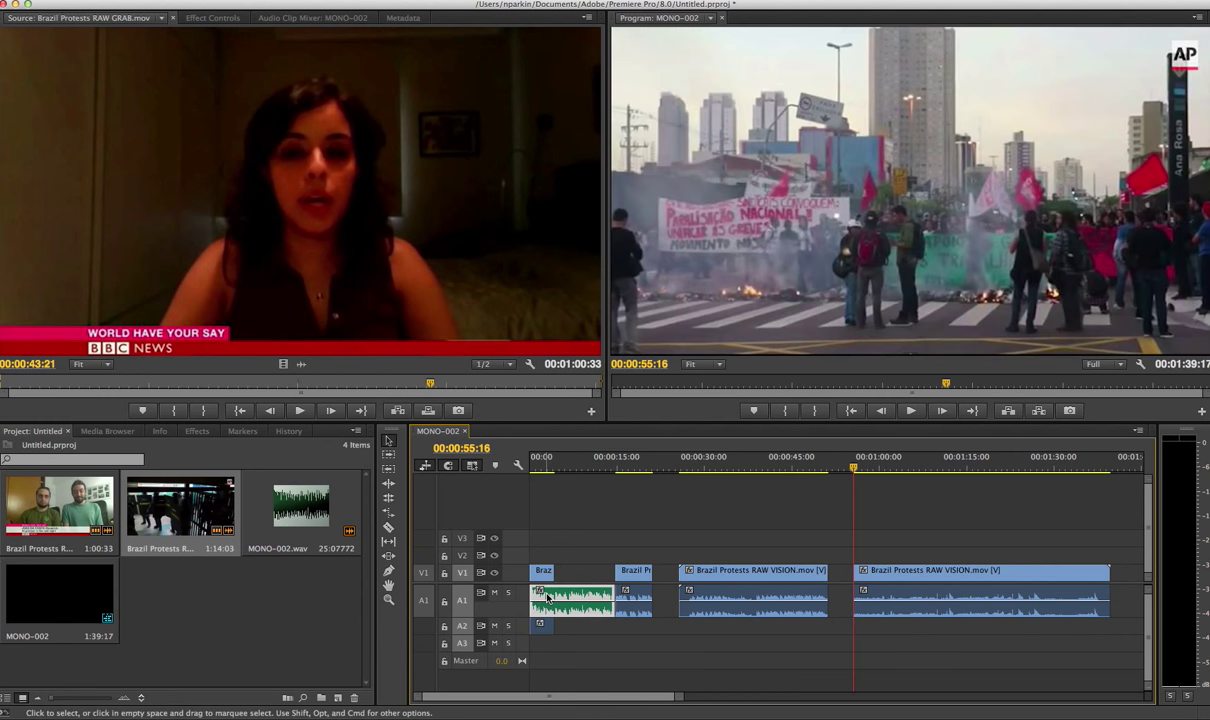
left_click(547, 625)
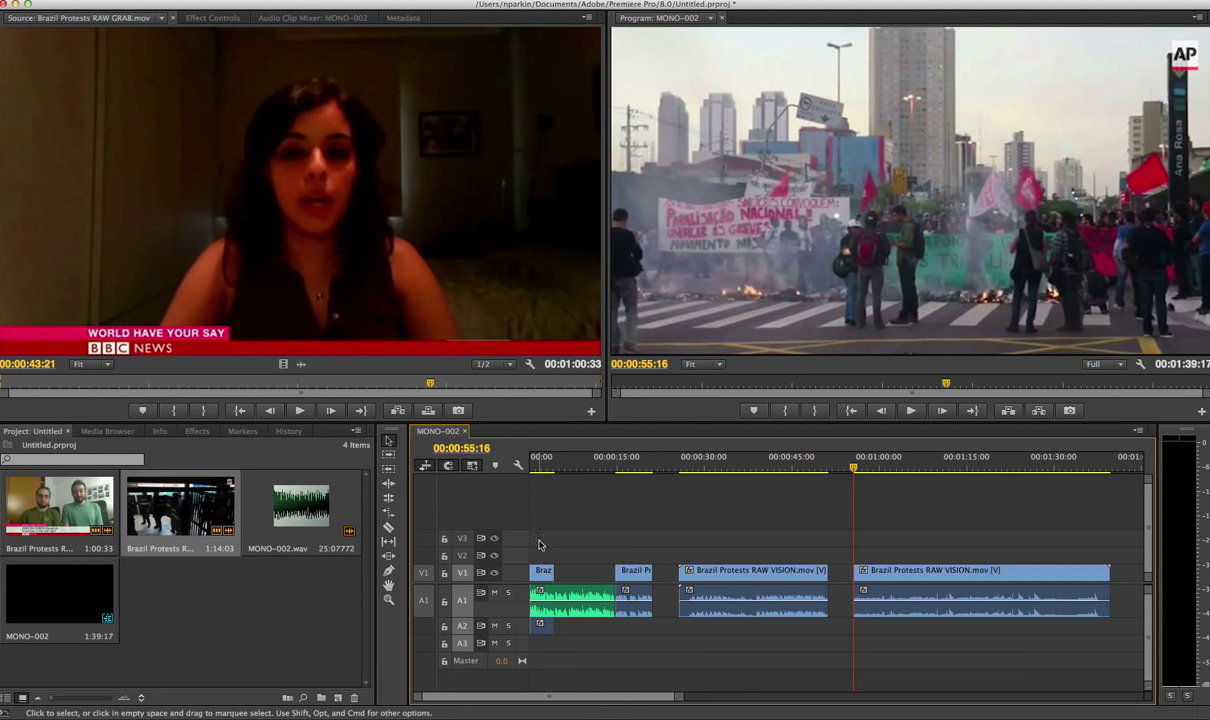
left_click(558, 612)
left_click(541, 625)
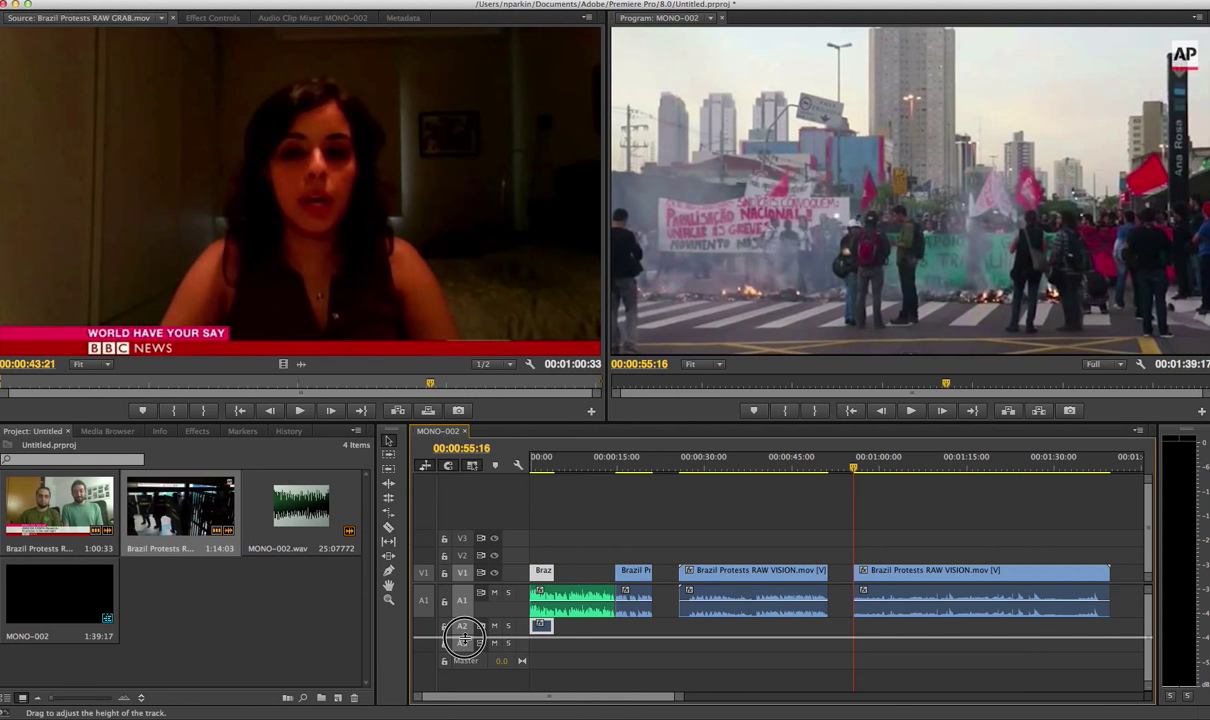
Step: Increase the height of audio track A2 and scrub the remaining protest footage to 00:01:00:10
left_click_drag(463, 650, 463, 651)
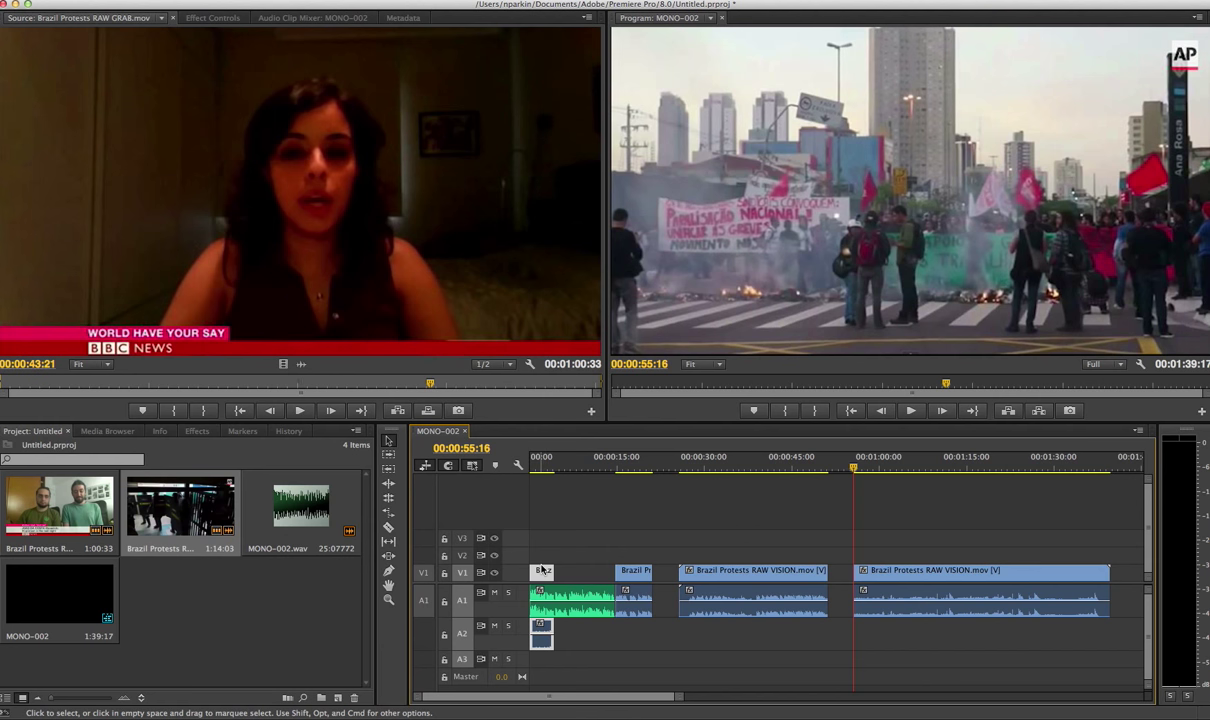
left_click_drag(733, 461, 881, 471)
left_click(558, 569)
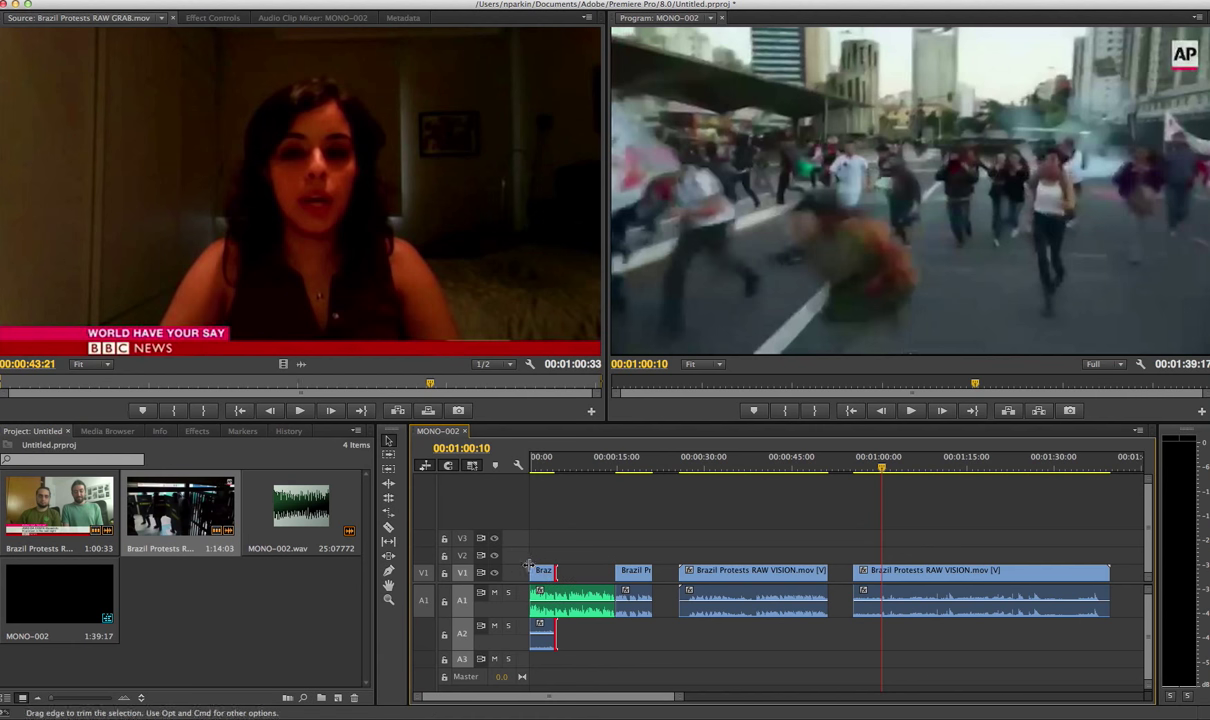
left_click(617, 570)
left_click(607, 567)
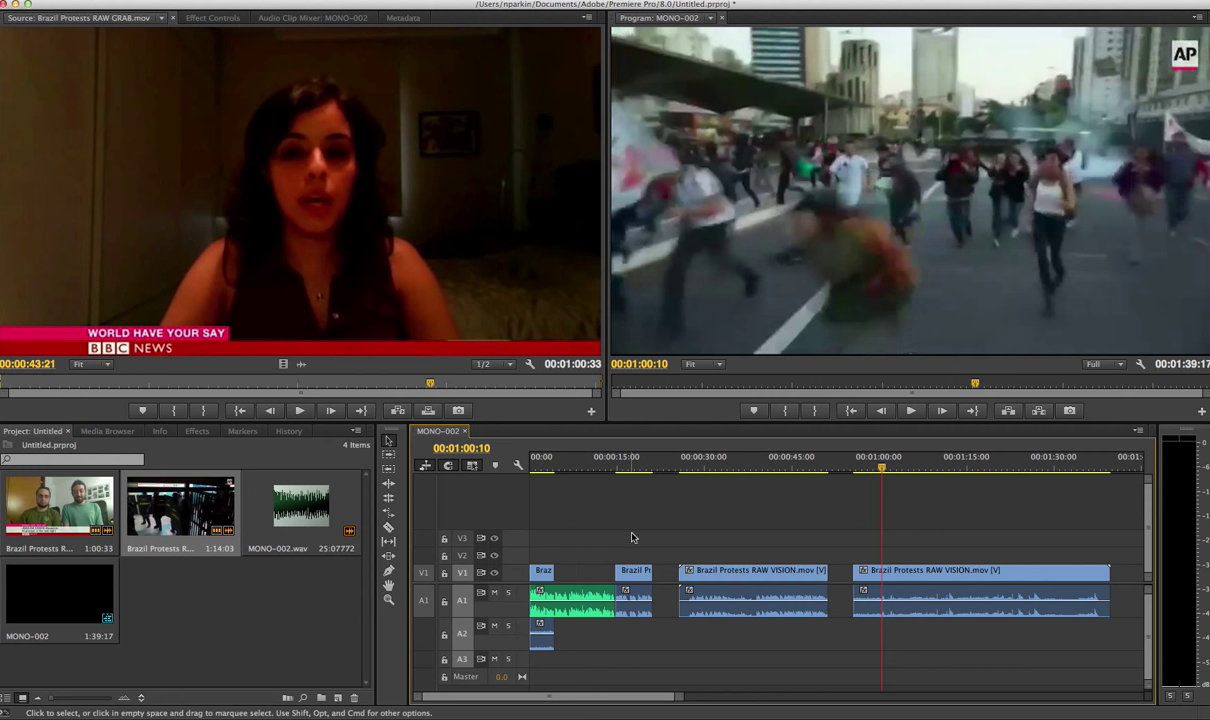
Step: Undo the edits back to before the protest footage was placed and set the interview clip directly against the narration's end
key("super+z")
key("super+z")
key("super+z")
key("super+z")
key("super+z")
key("super+z")
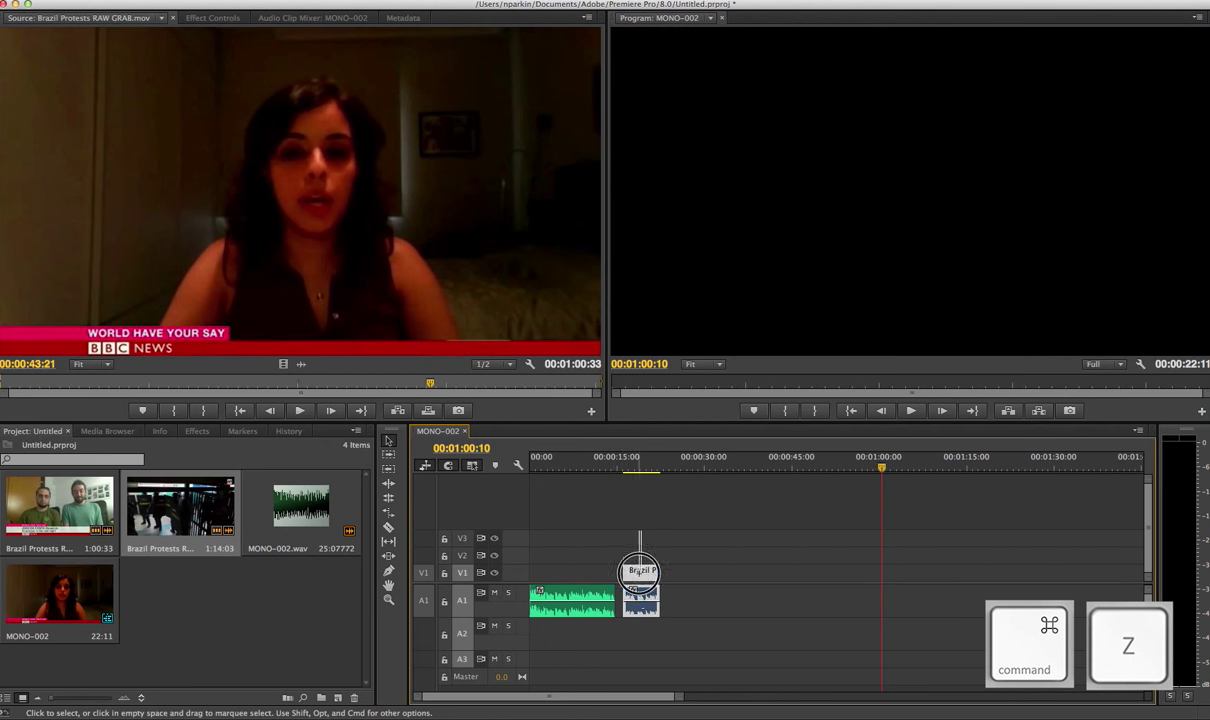
left_click_drag(638, 572, 629, 572)
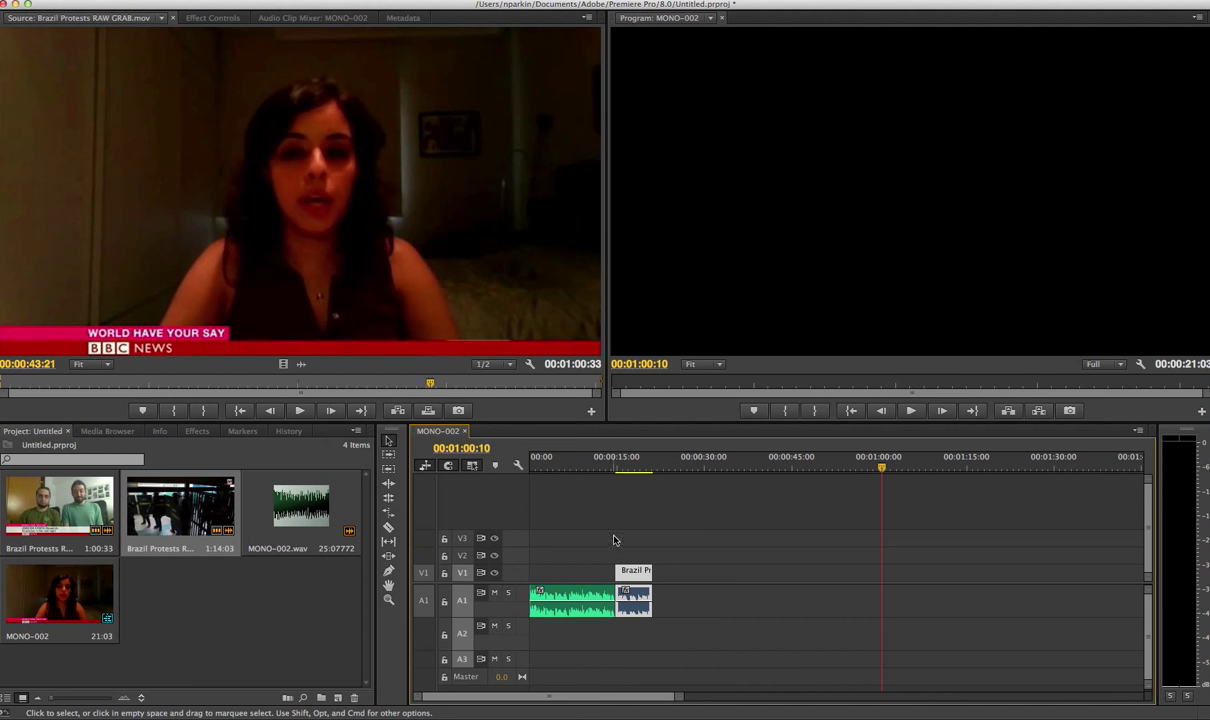
key("backslash")
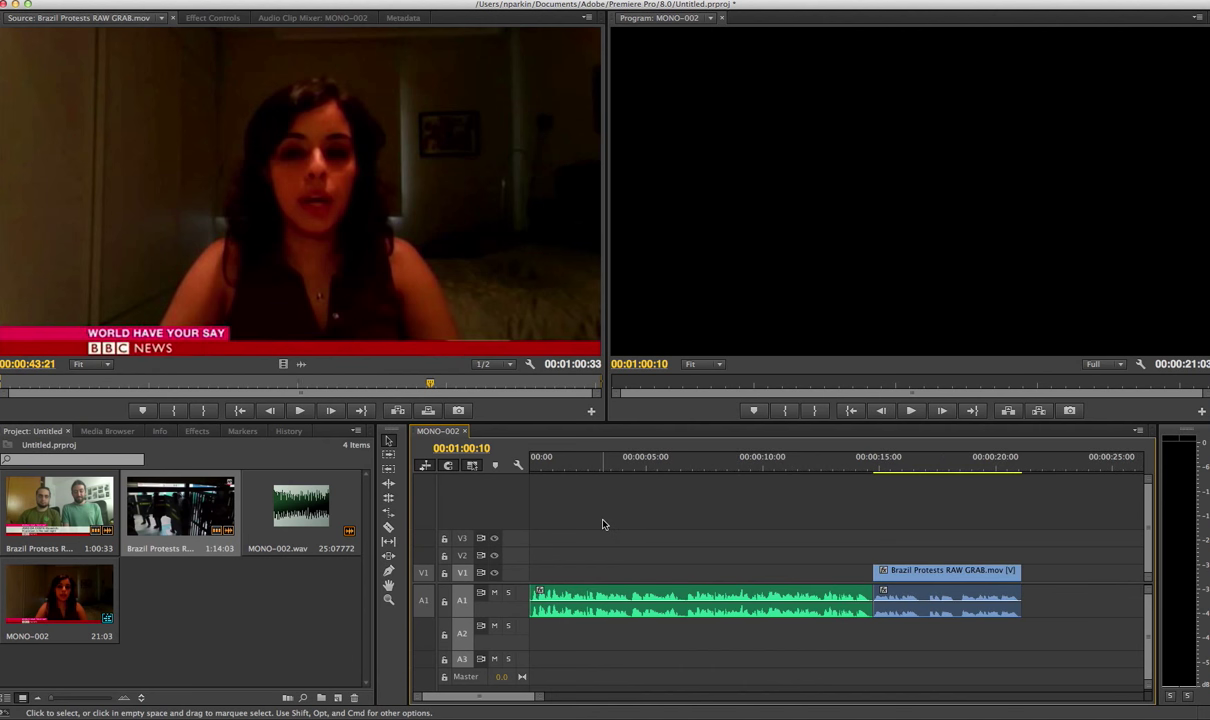
Step: Open Brazil Protests RAW VISION.mov in the source monitor and mark the In point at 00:00:25:37, on the burning-barricade shot
left_click(209, 629)
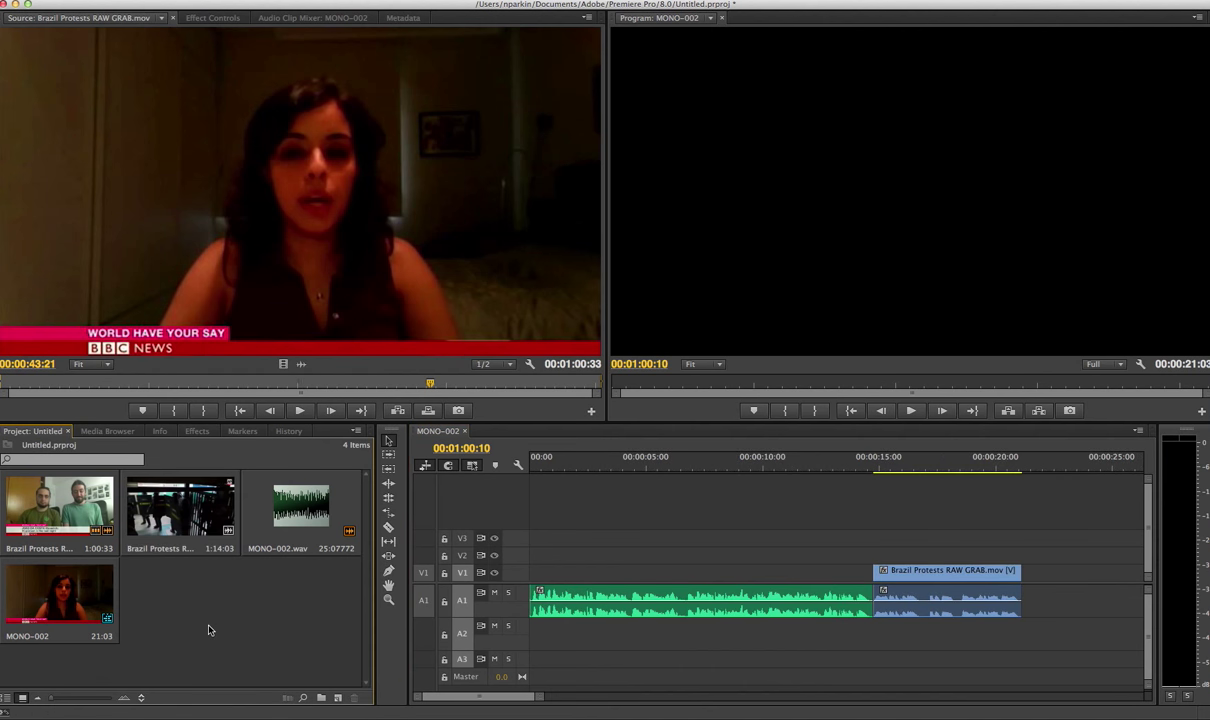
left_click(174, 515)
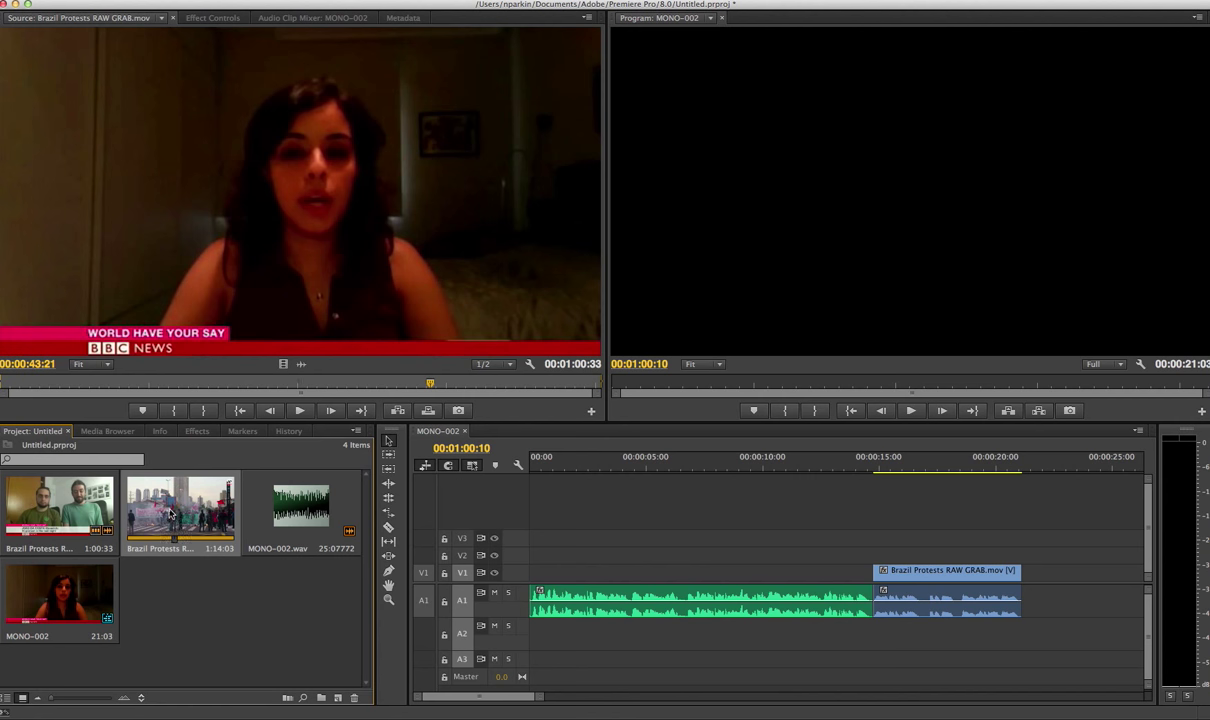
double_click(170, 512)
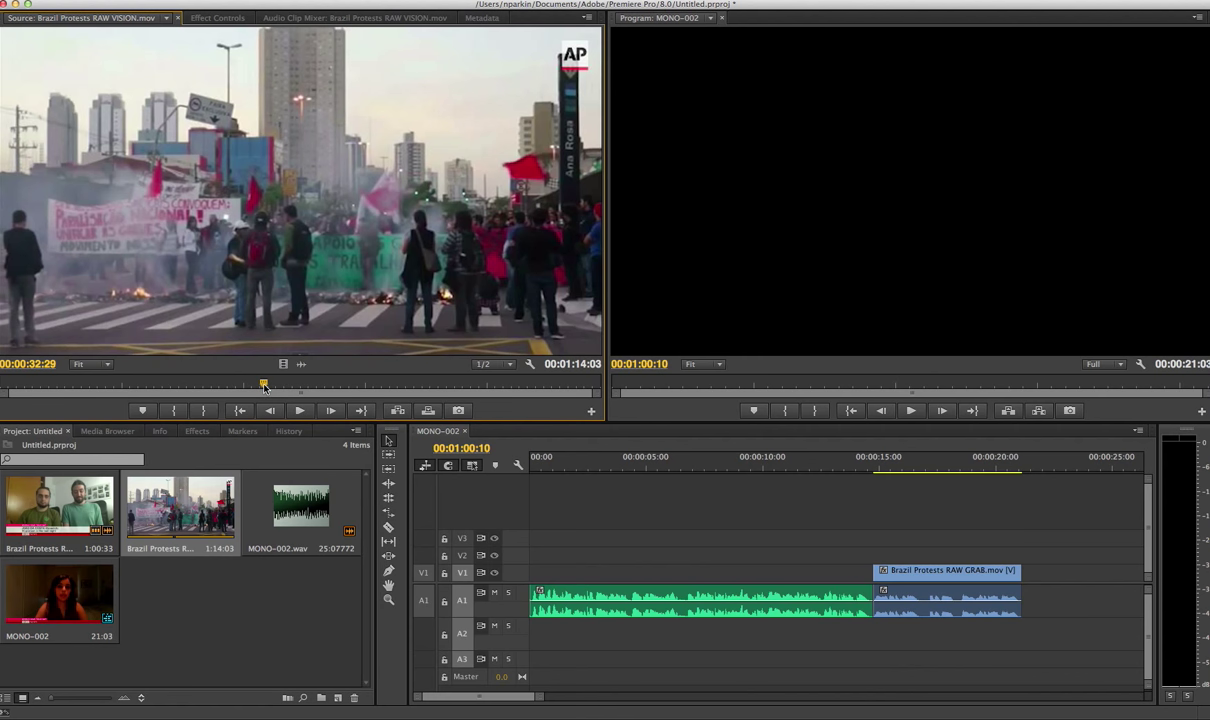
left_click_drag(264, 386, 237, 388)
key("space")
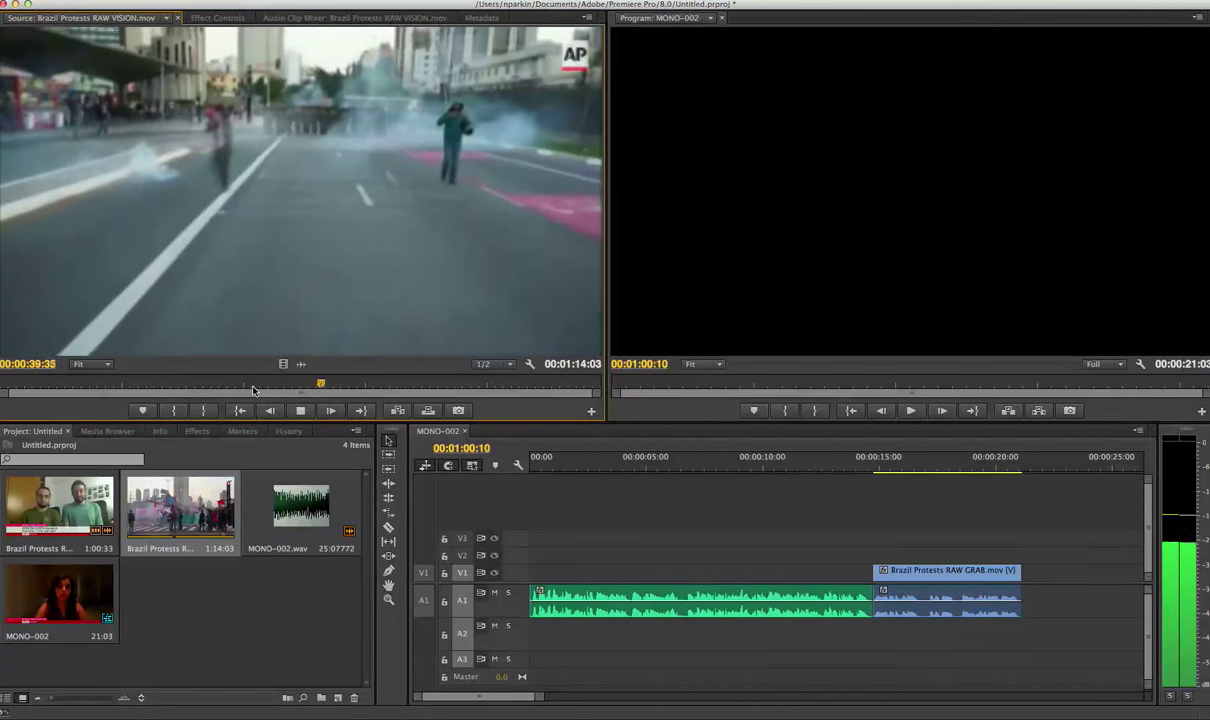
key("j")
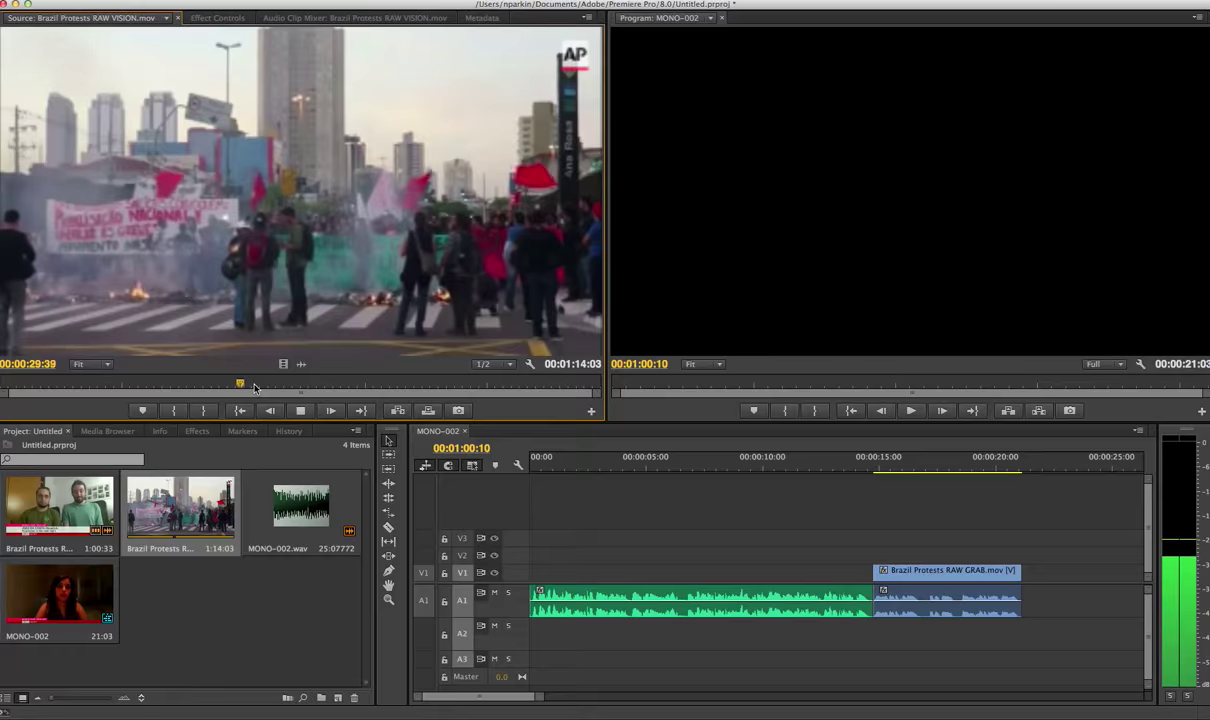
key("k")
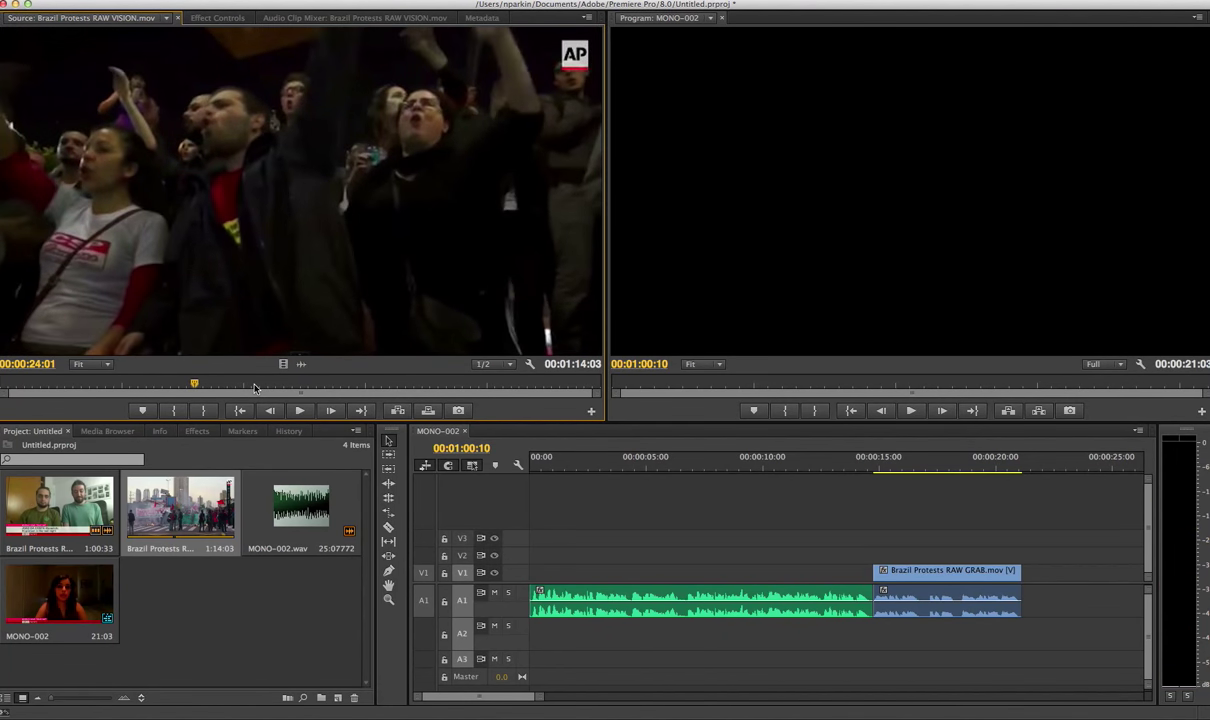
key("l")
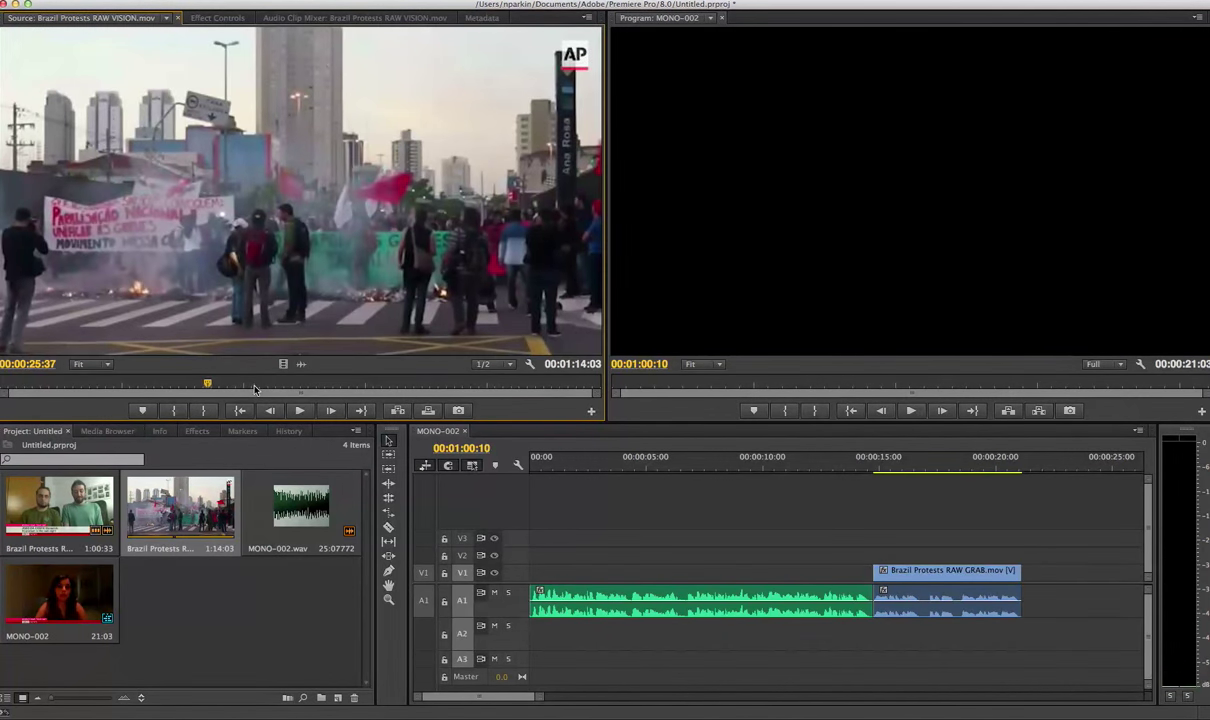
key("i")
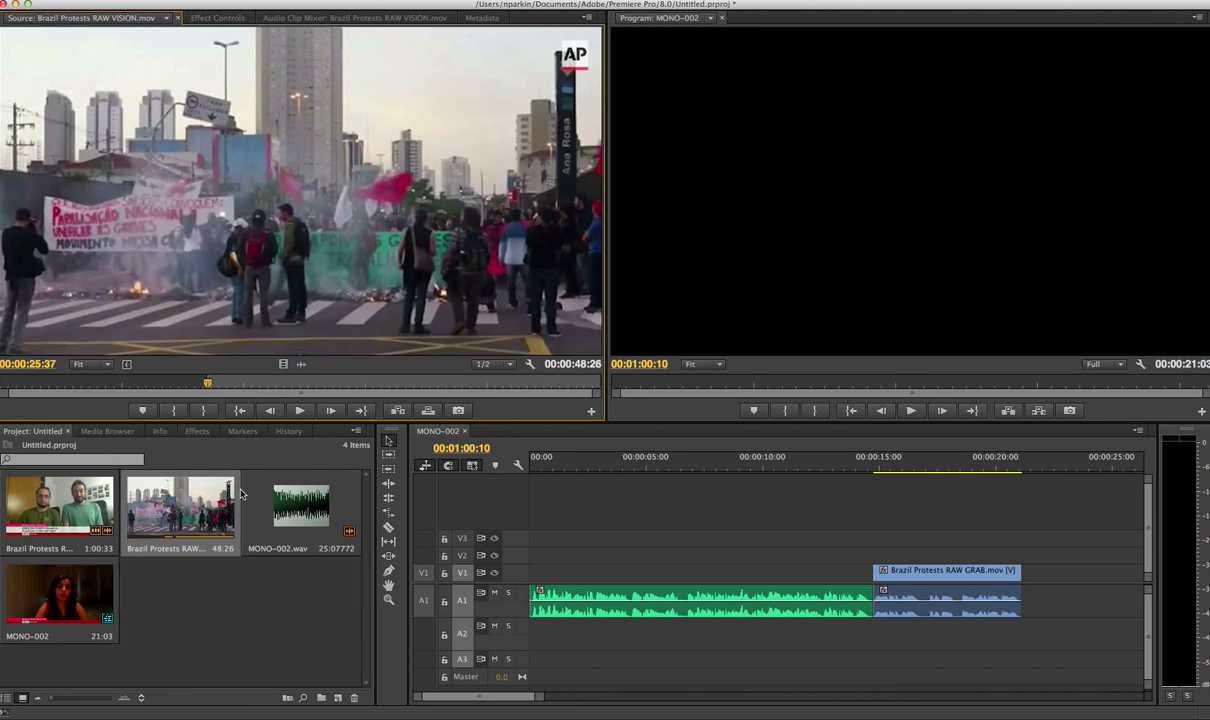
Step: Mark the barricade shot's Out point at 00:00:32:55 and return the sequence playhead to 00:00:00:00
key("l")
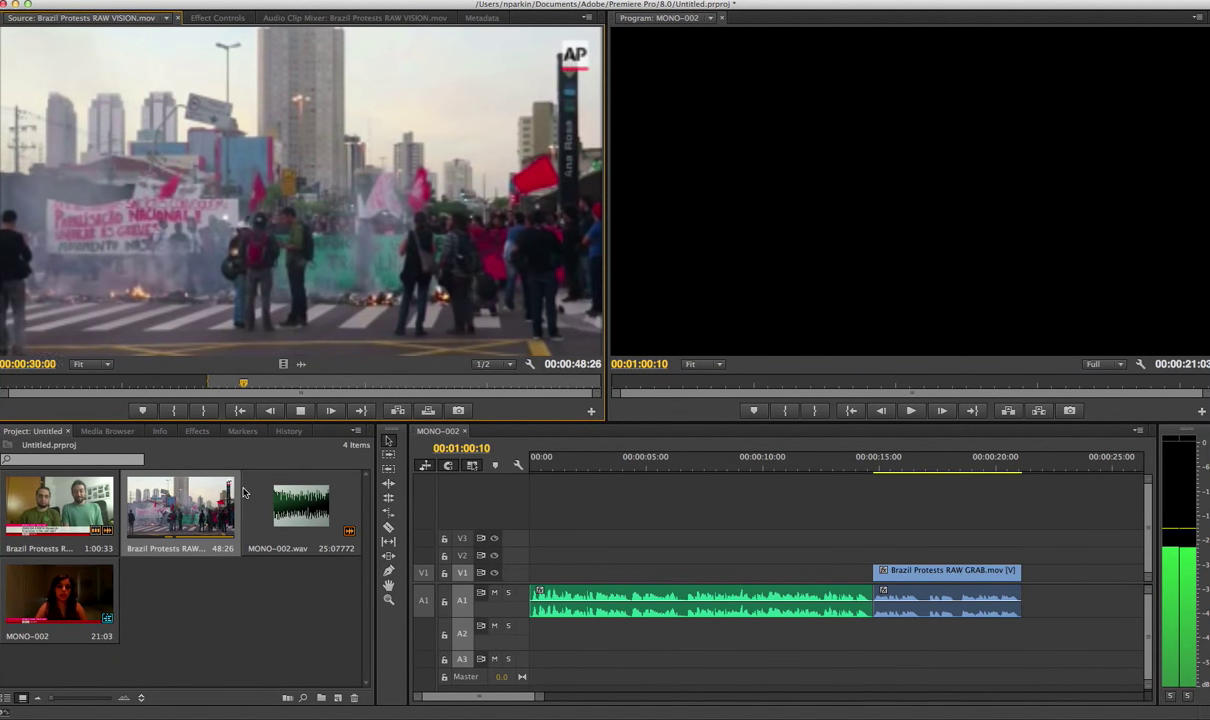
key("k")
key("o")
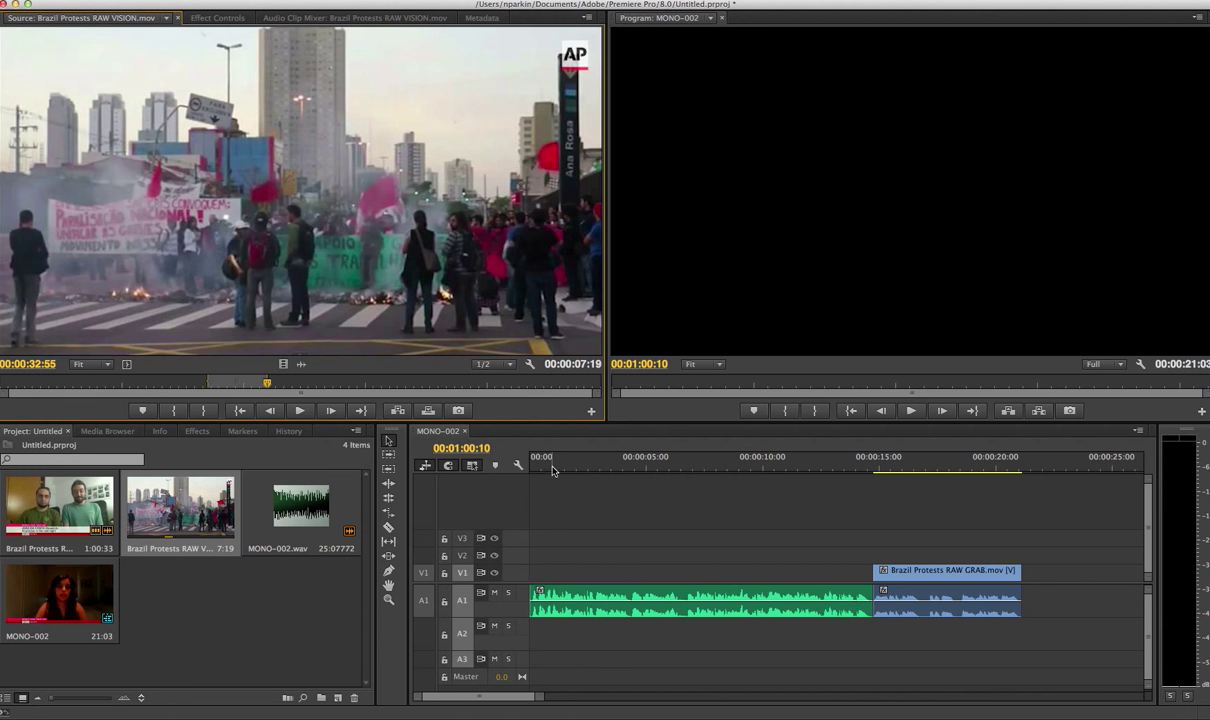
left_click_drag(556, 462, 521, 464)
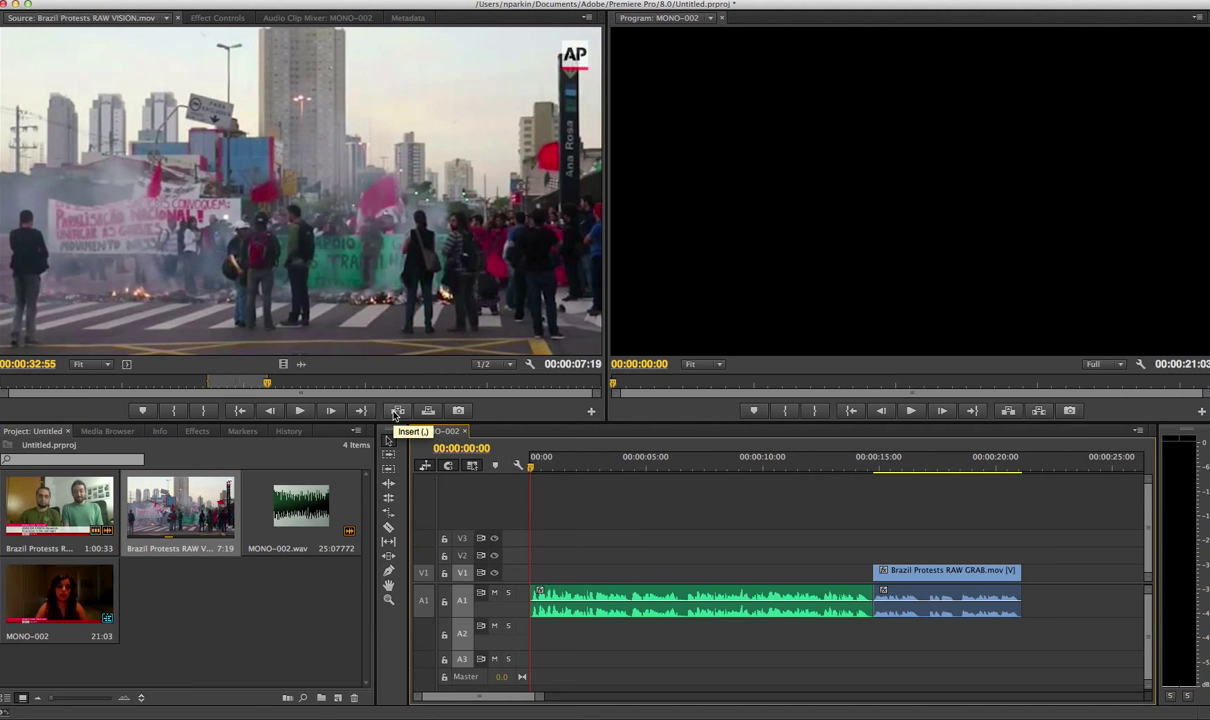
Step: Try inserting the marked shot at the sequence start on V1 and A1, and remove it again
left_click(396, 411)
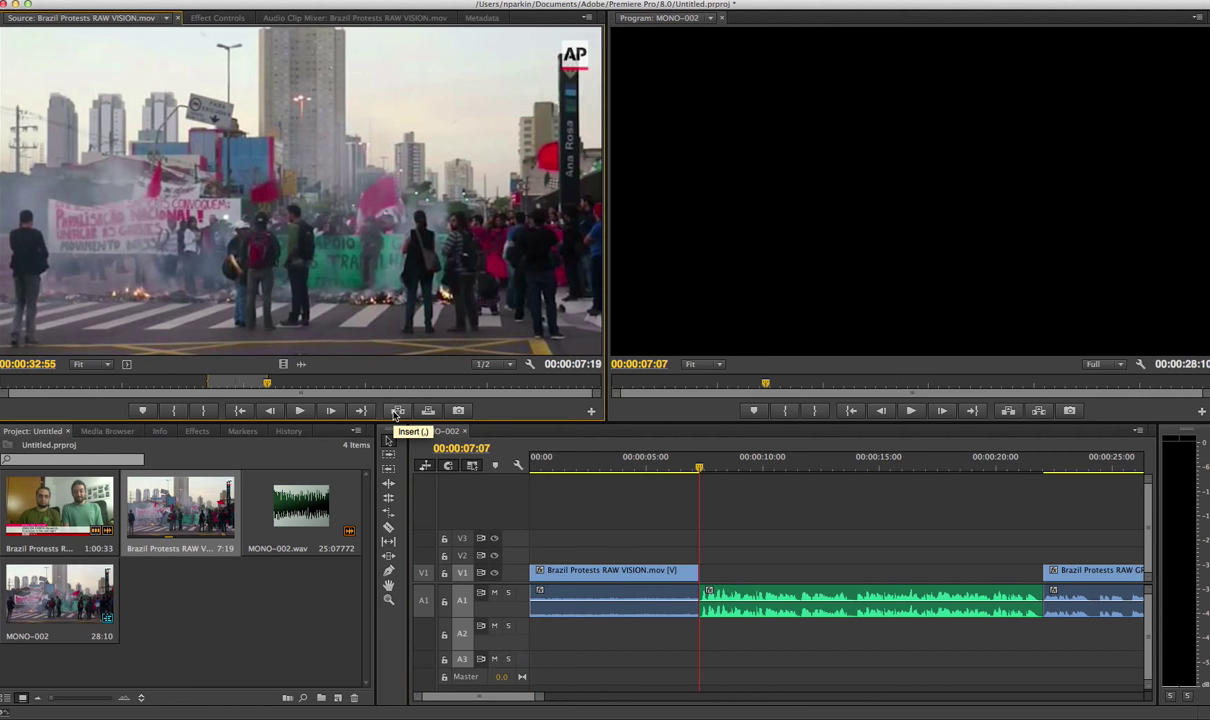
left_click(615, 572)
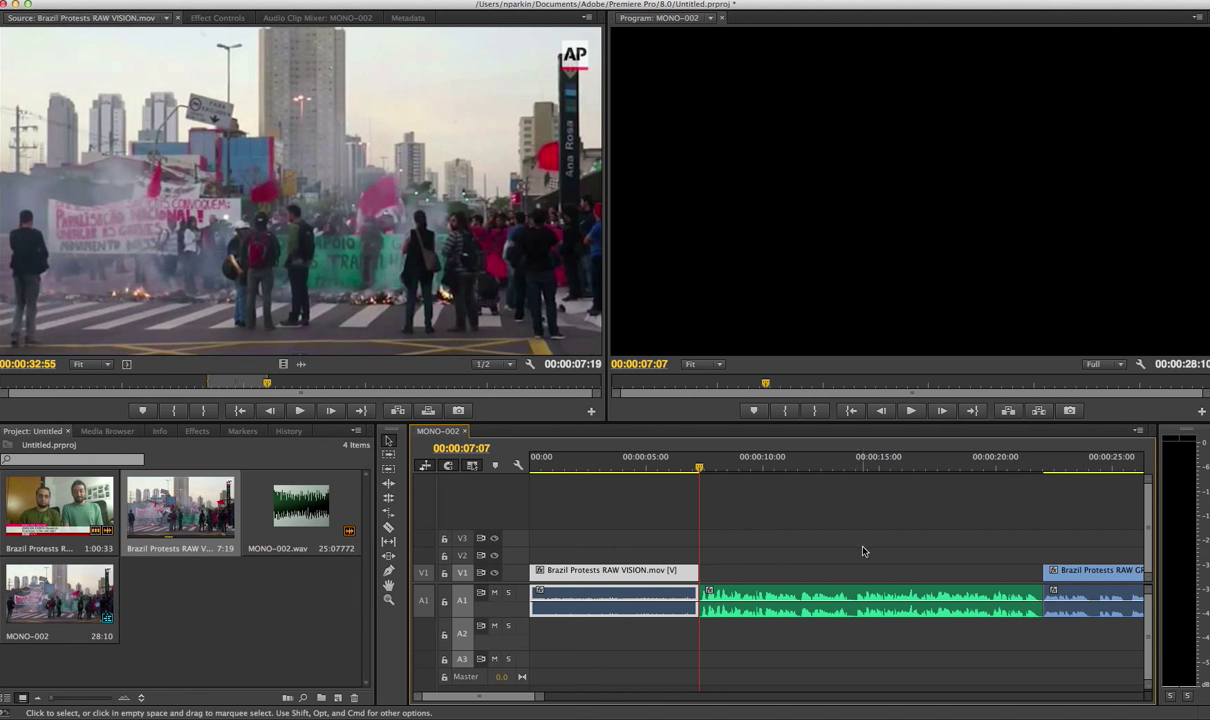
key("shift+Delete")
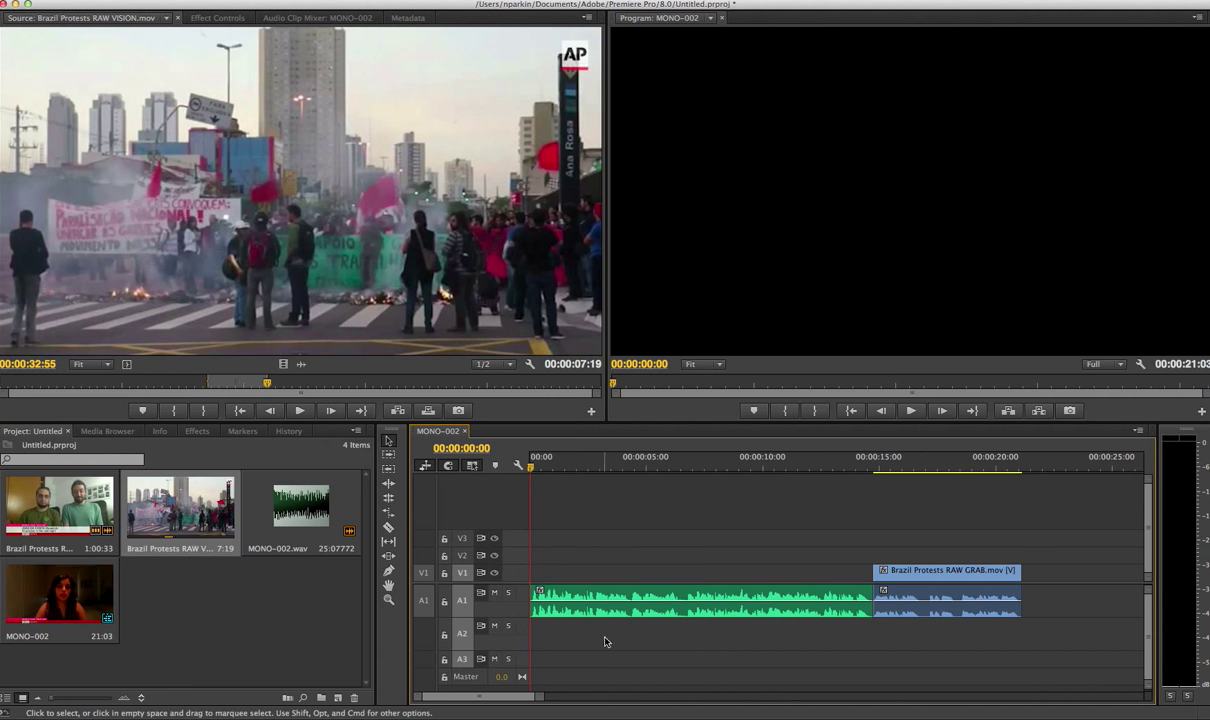
Step: Route the source clip's audio to track A2
left_click(424, 635)
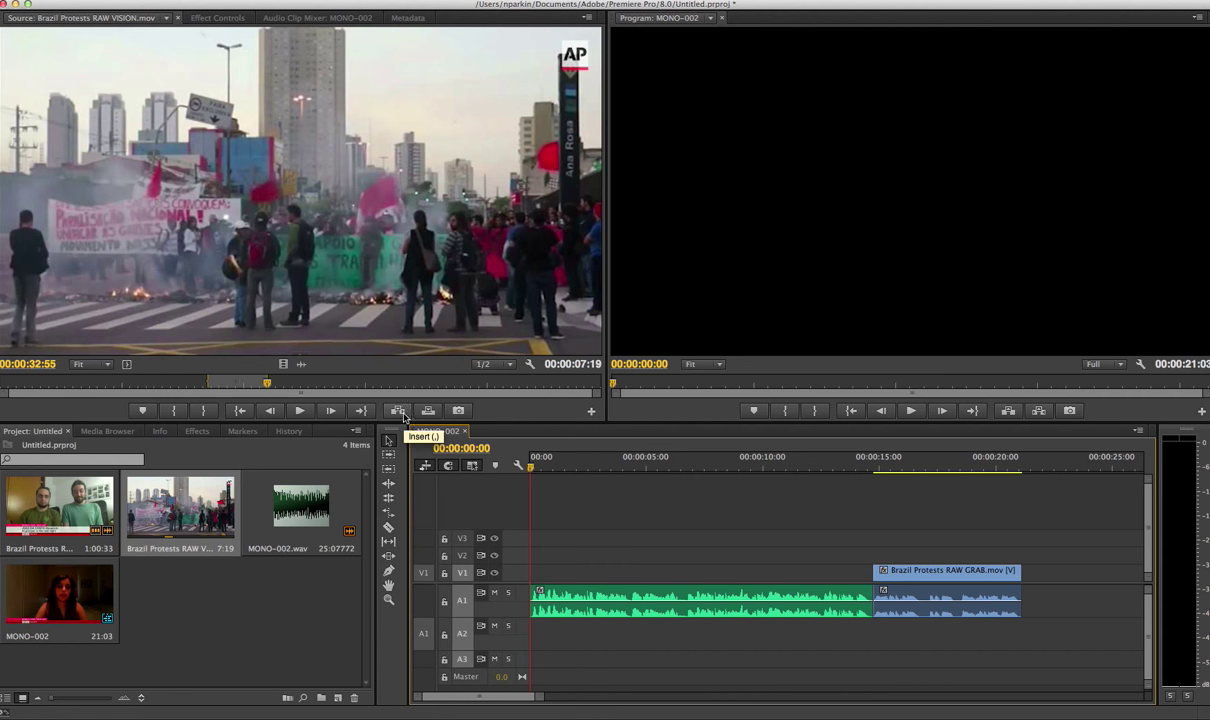
Step: Try an Insert edit of the marked shot at the sequence start with its audio on A2, and take it out again
left_click(398, 411)
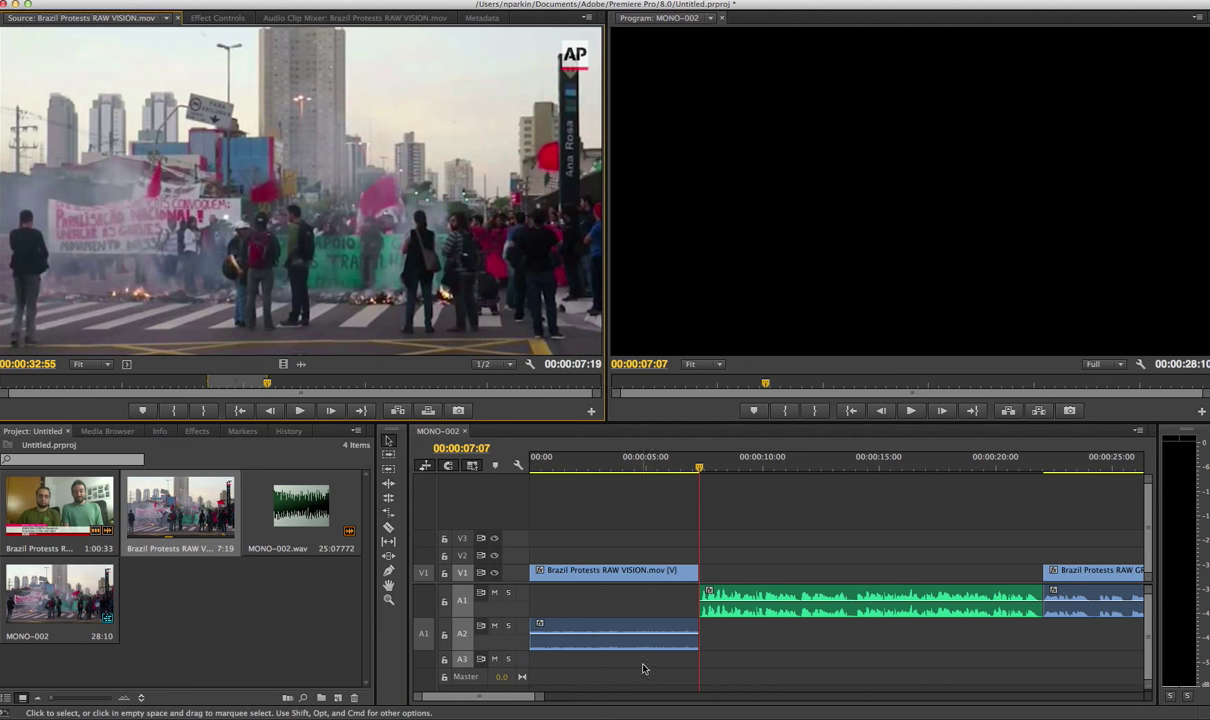
left_click(654, 631)
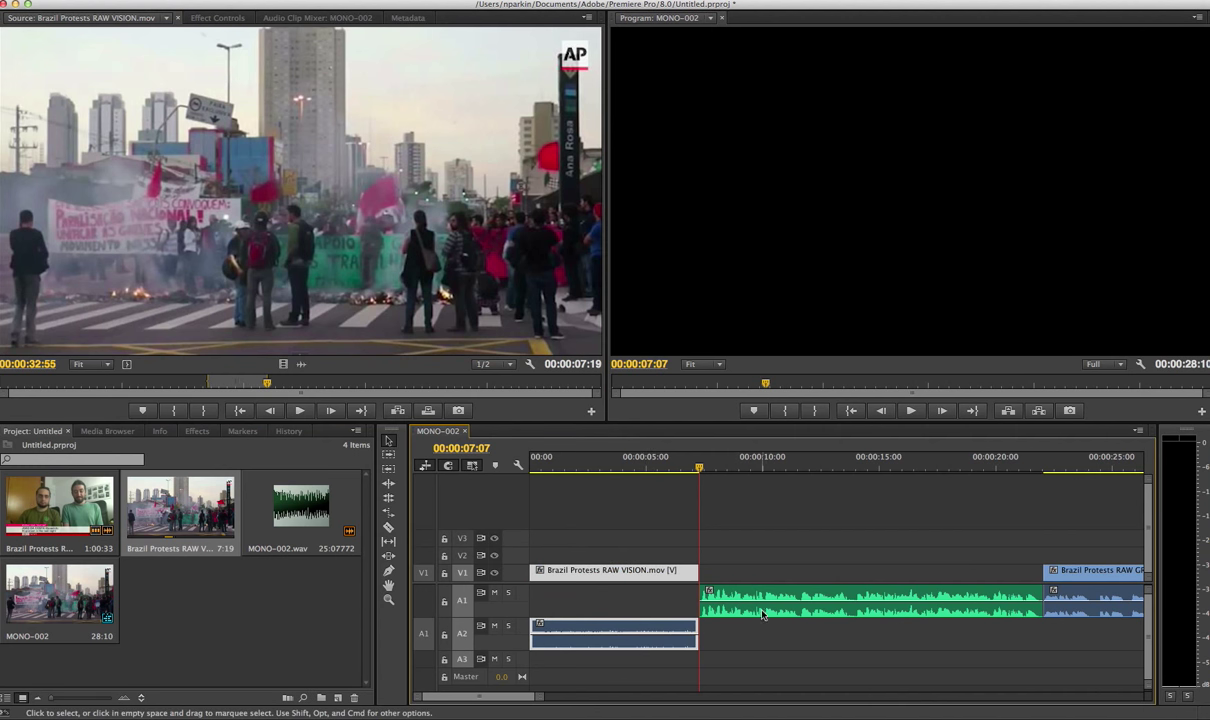
left_click(650, 570)
left_click(681, 630)
key("alt+Delete")
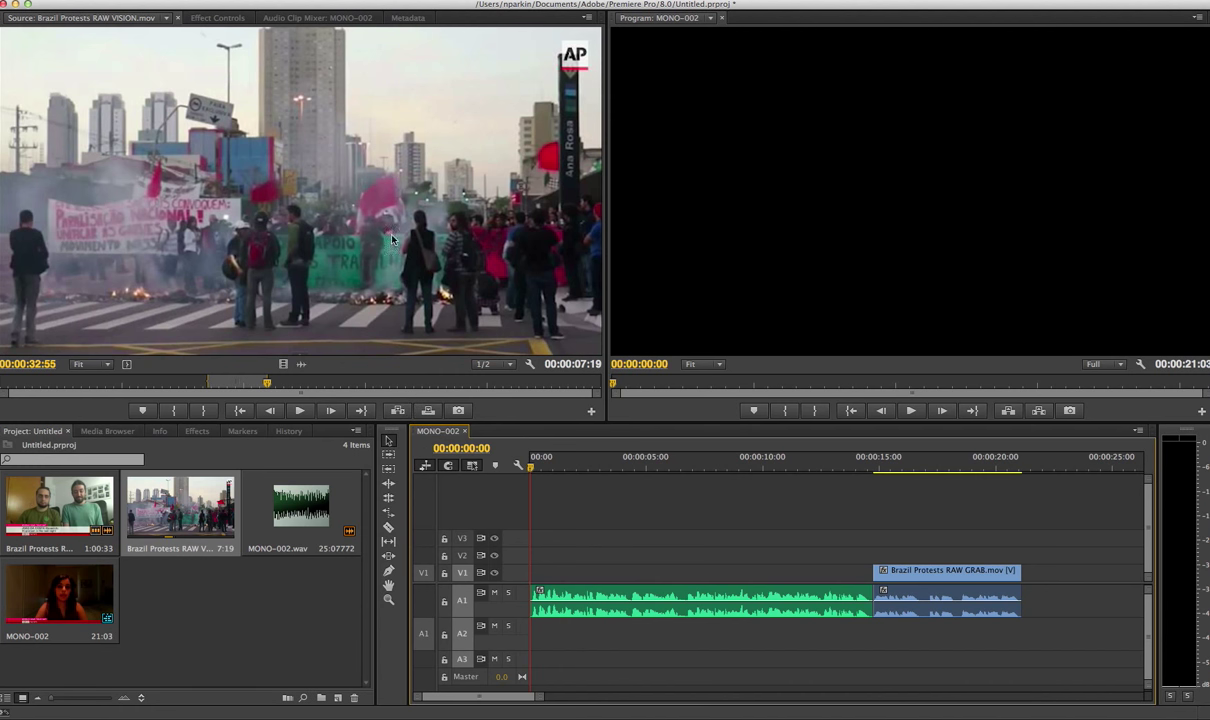
Step: Overwrite the marked barricade shot onto V1 and A2 at the sequence start, and check it against the narration at 00:00:00:12
left_click(427, 411)
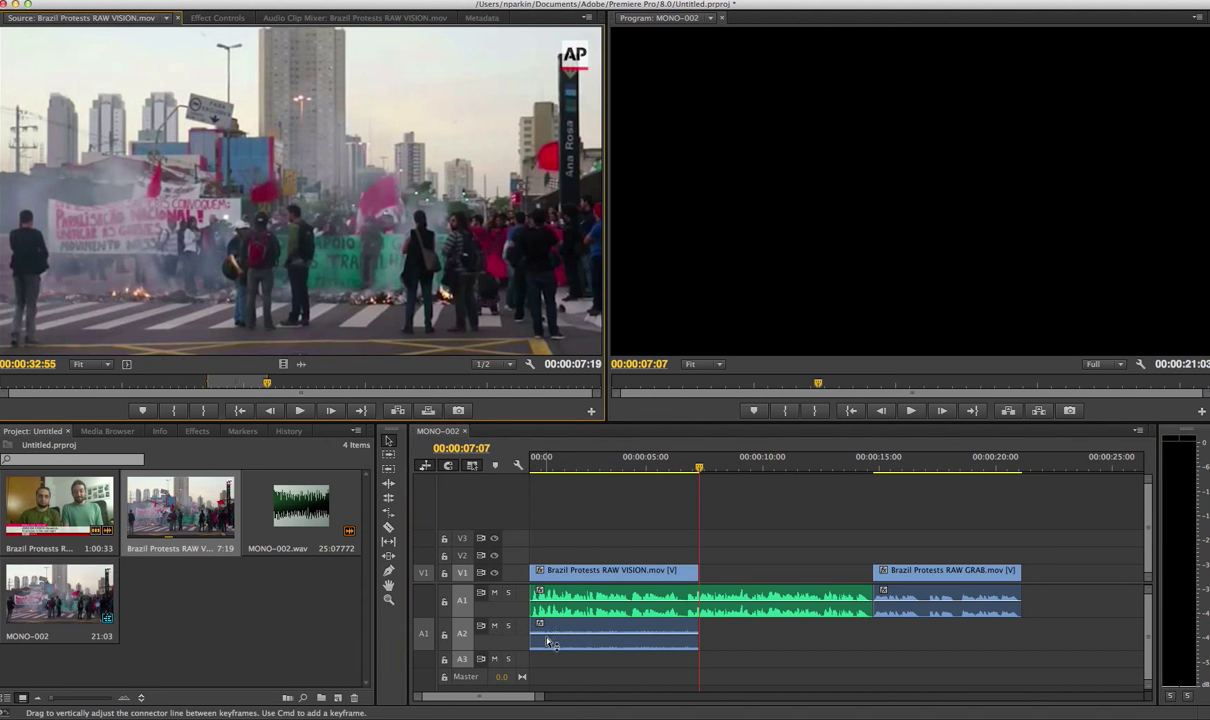
left_click(541, 460)
left_click(579, 569)
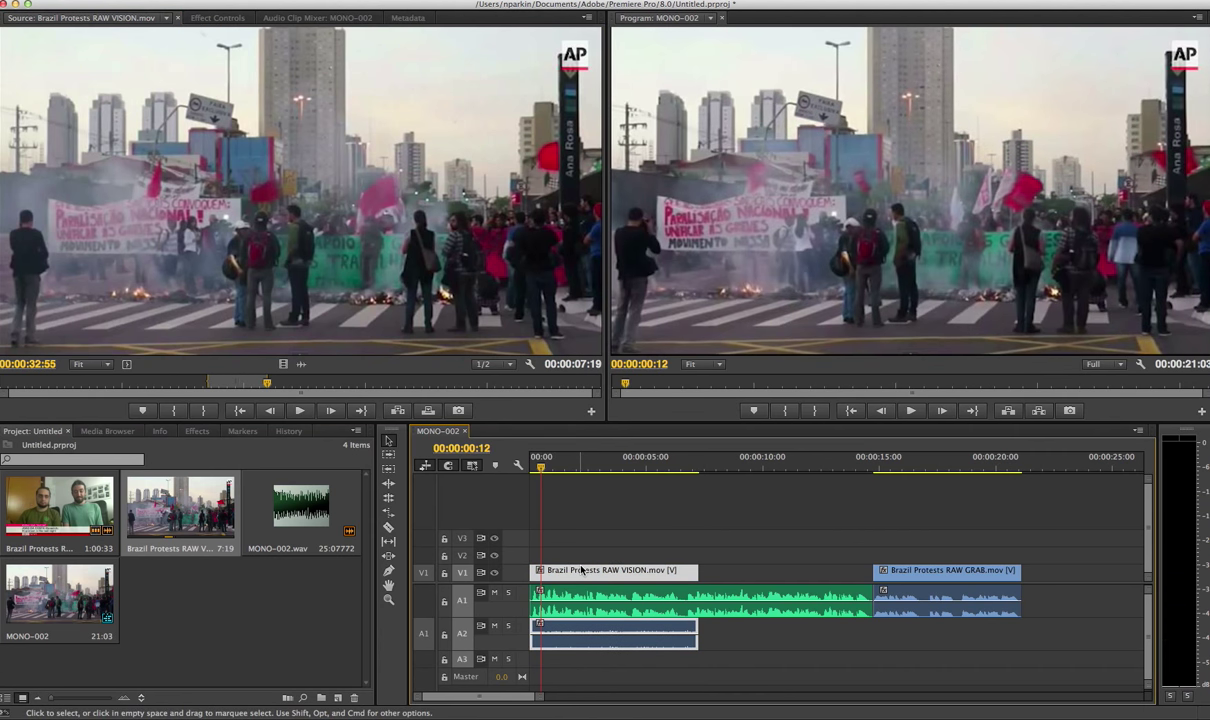
left_click(578, 597)
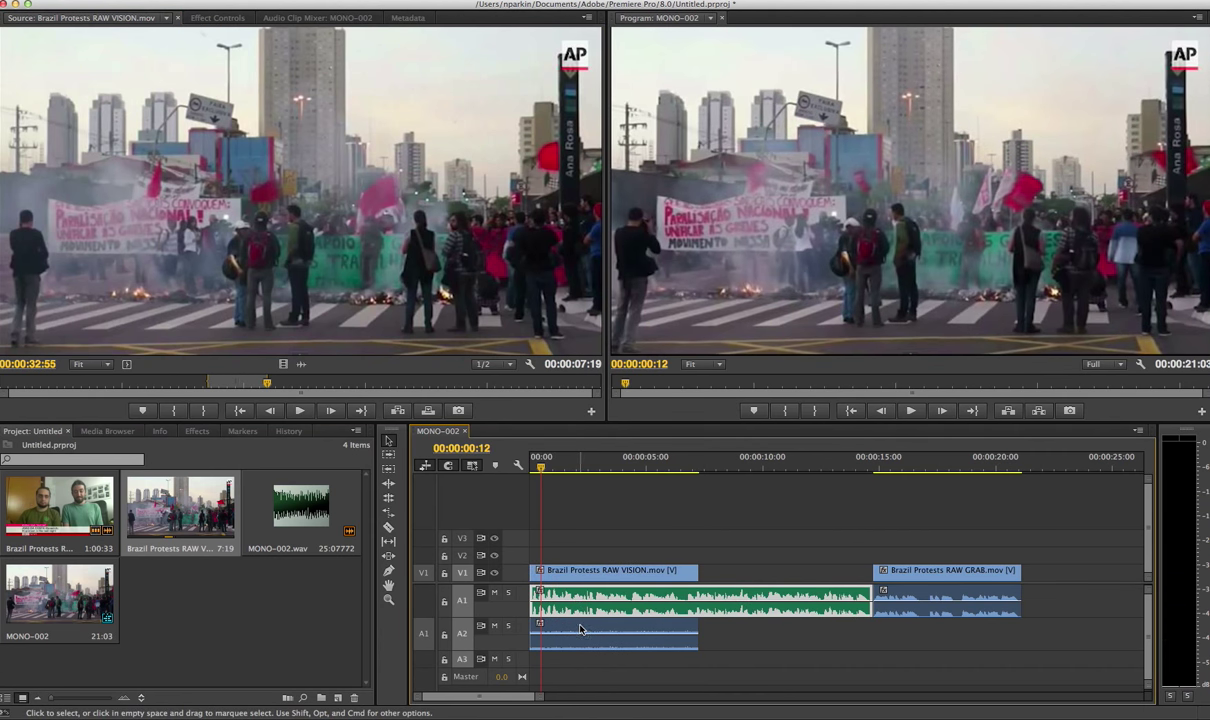
Step: Undo the overwrite of the barricade shot at the sequence start
left_click(581, 629)
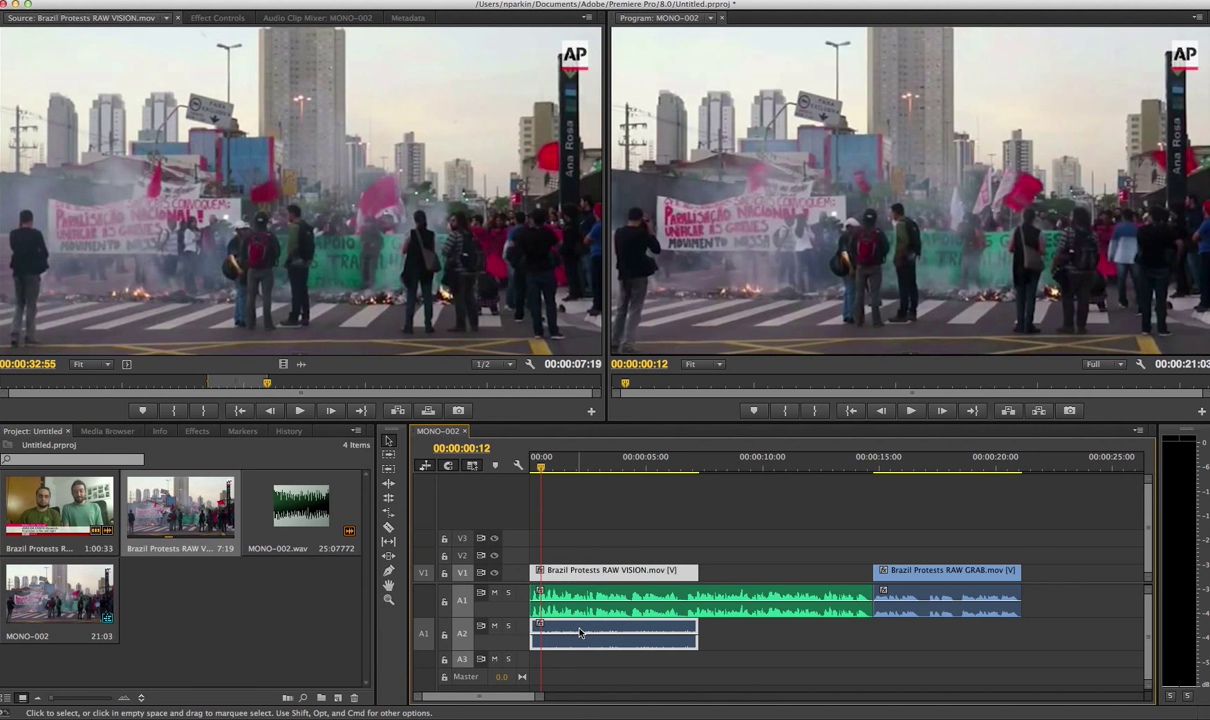
left_click_drag(912, 534, 749, 539)
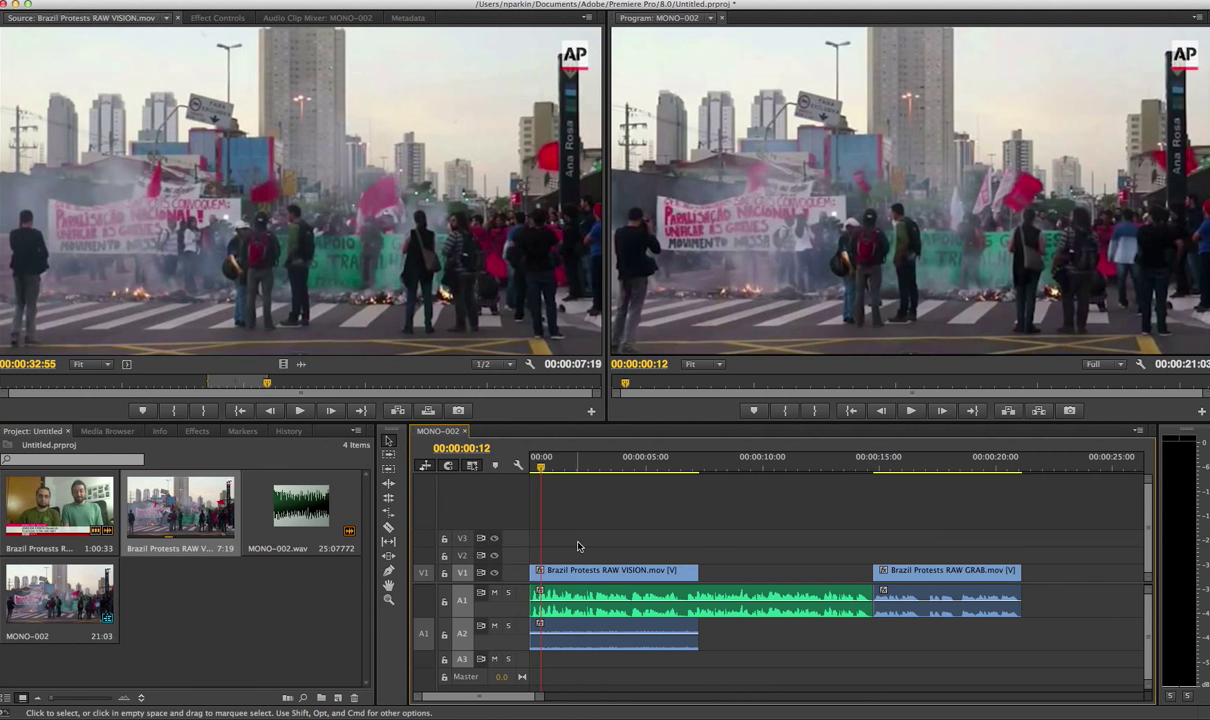
key("super+z")
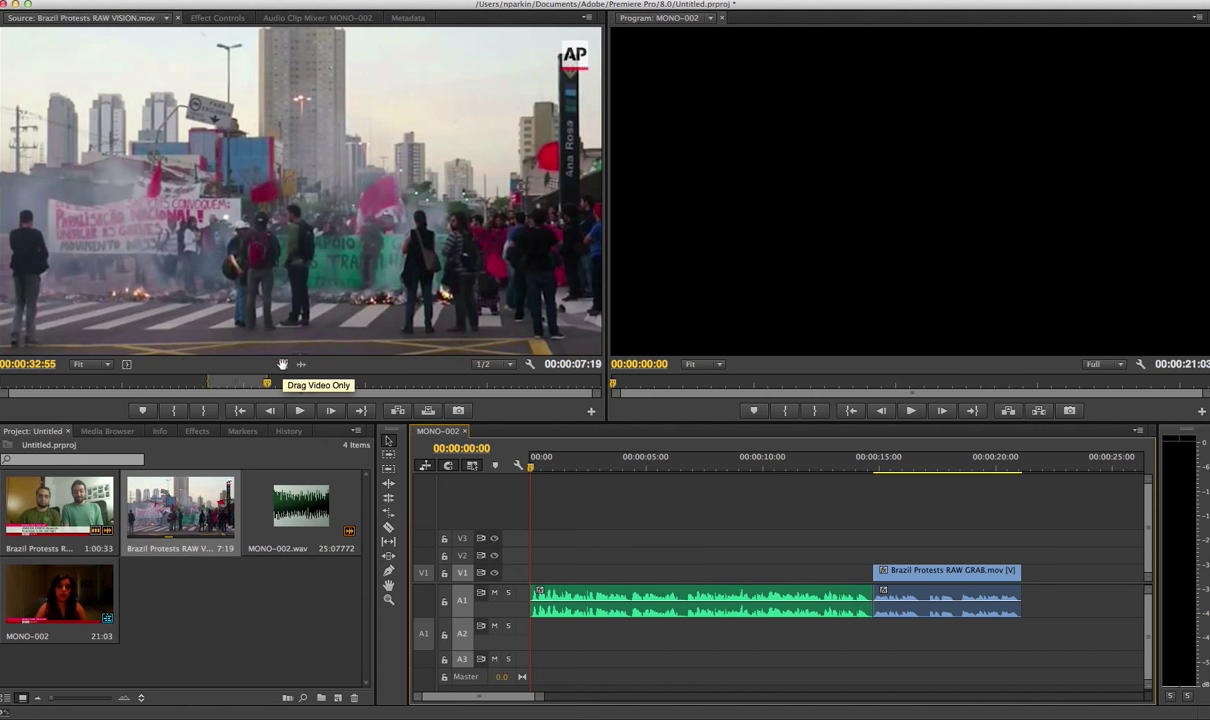
Step: Try placing only the video of the marked barricade shot on track V2, and delete it again
left_click_drag(282, 364, 473, 487)
left_click_drag(542, 558, 543, 556)
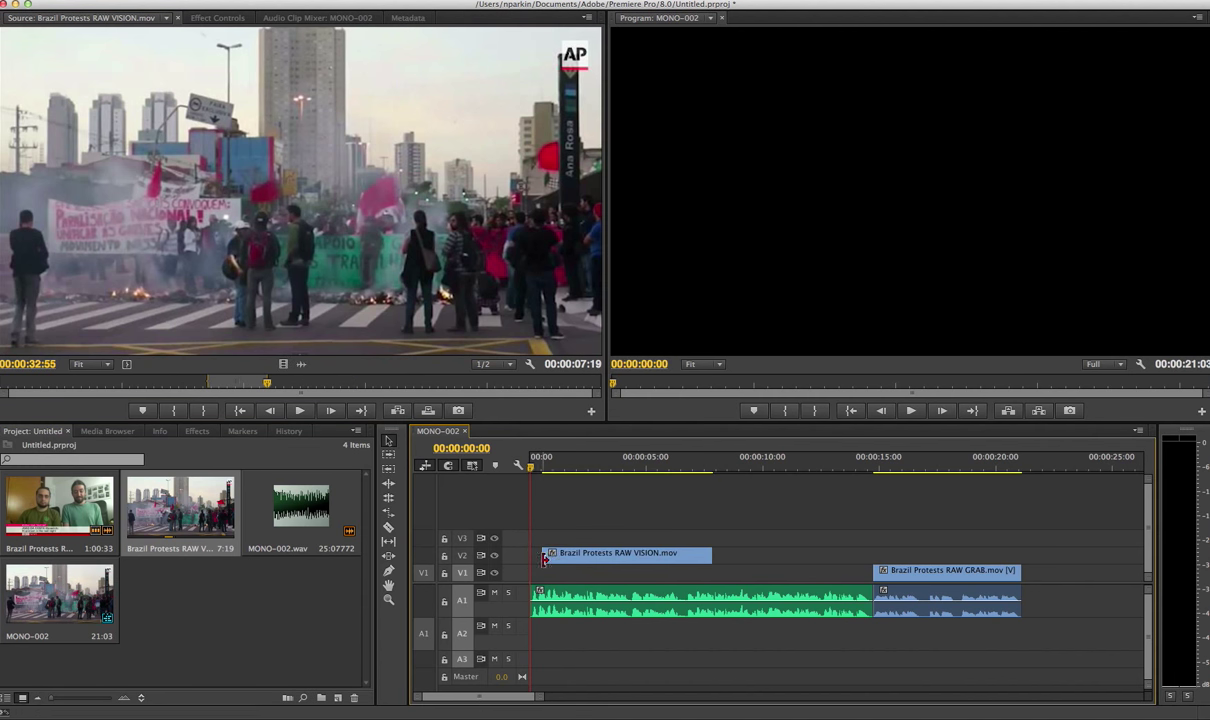
left_click(595, 555)
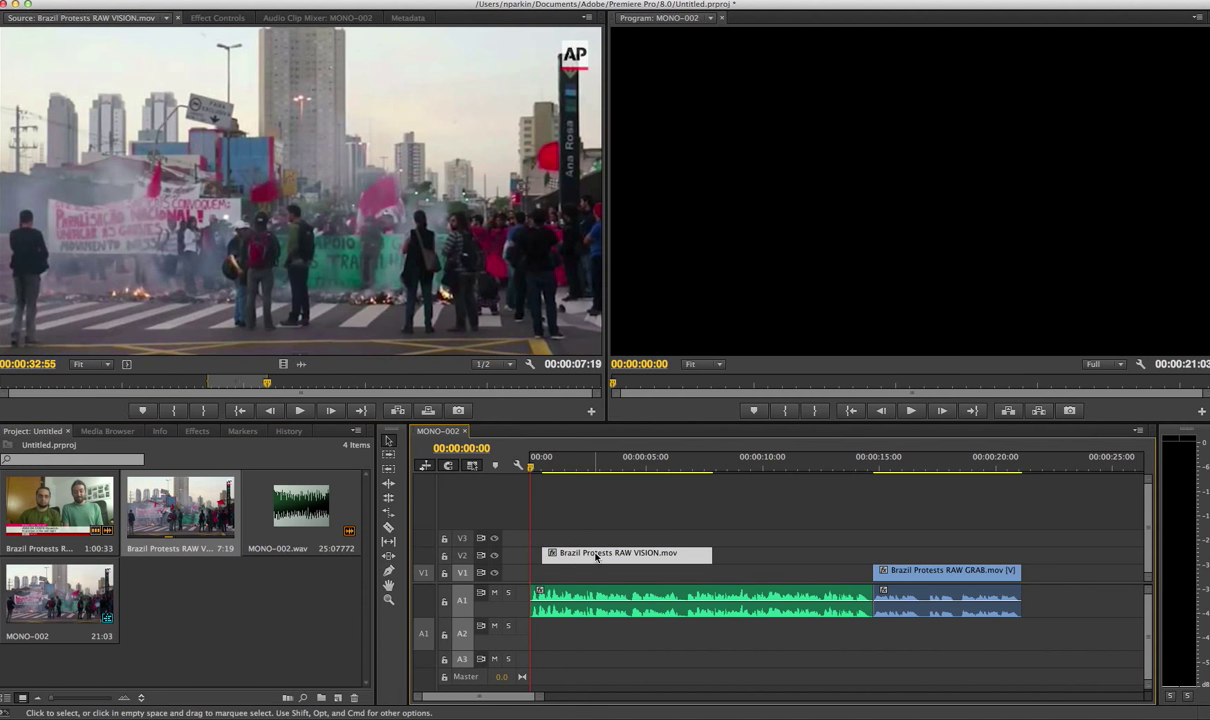
key("Delete")
Step: Try placing only the audio of the marked barricade shot on track A2, and undo it
left_click(290, 338)
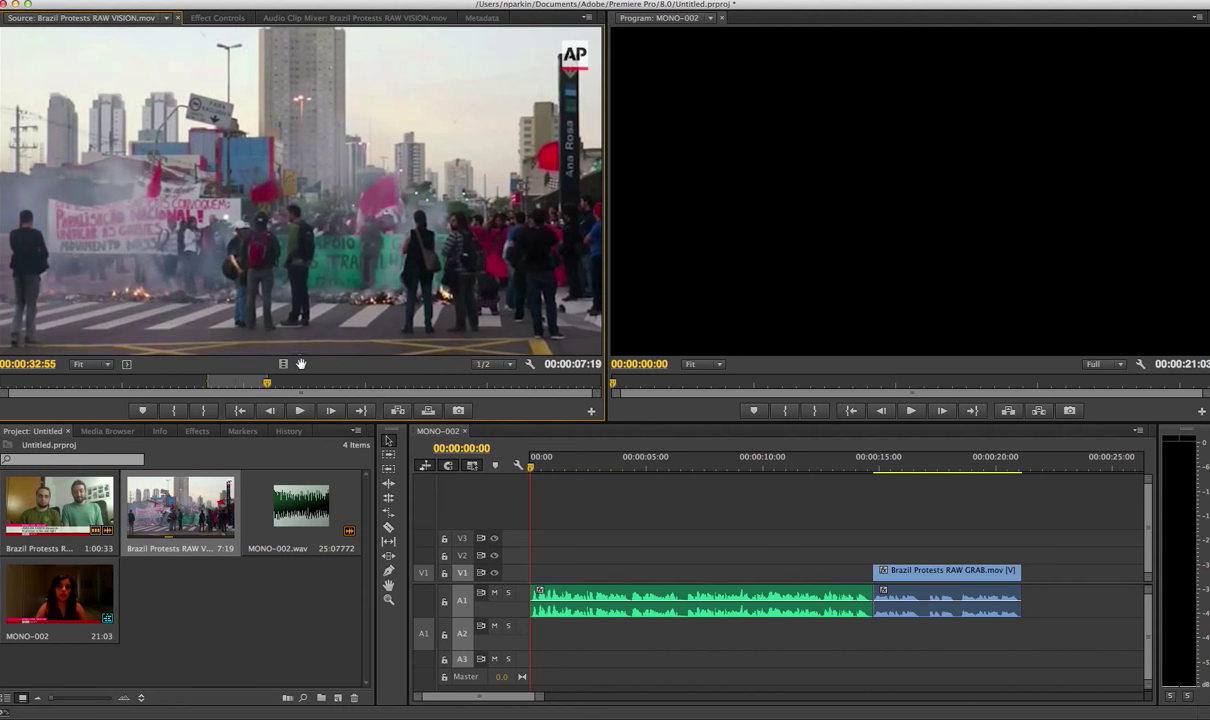
left_click(301, 364)
left_click(303, 368)
left_click_drag(303, 368, 555, 633)
key("super+z")
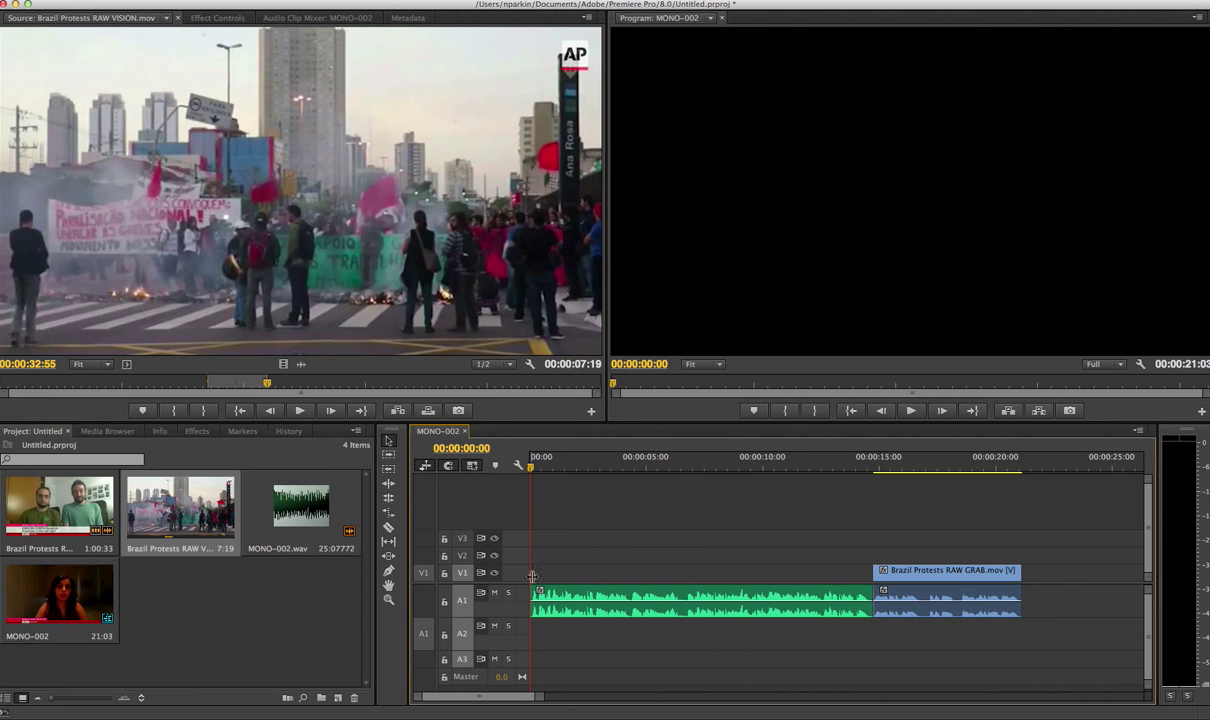
Step: Overwrite the barricade shot onto V1 and A2 at the sequence start, followed by the riot-police shield shot marked out at 00:00:46:00
left_click(426, 411)
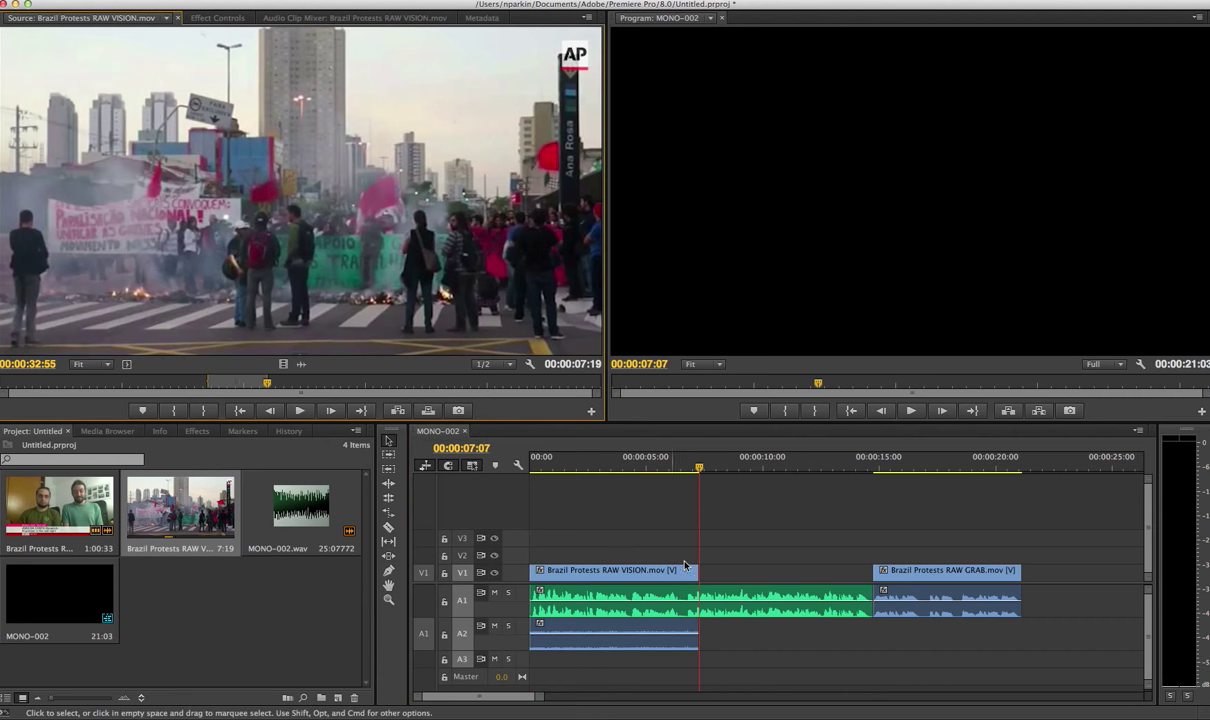
left_click(176, 573)
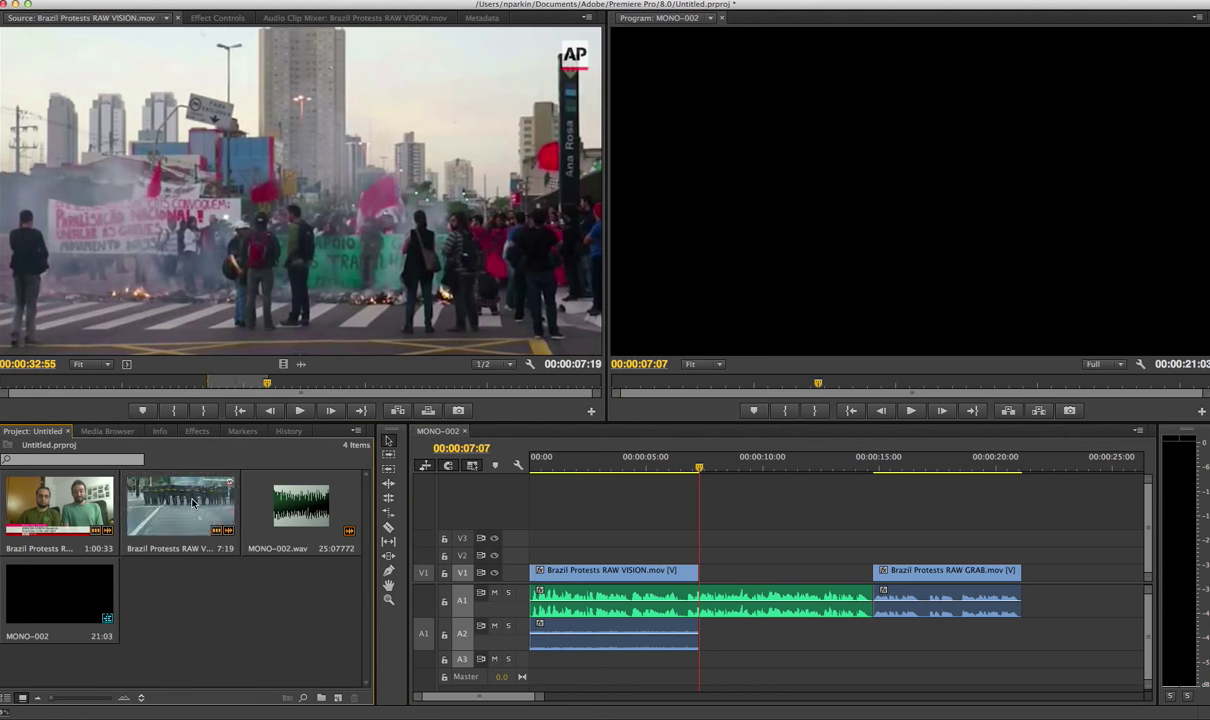
left_click(268, 383)
left_click_drag(268, 383, 343, 384)
key("space")
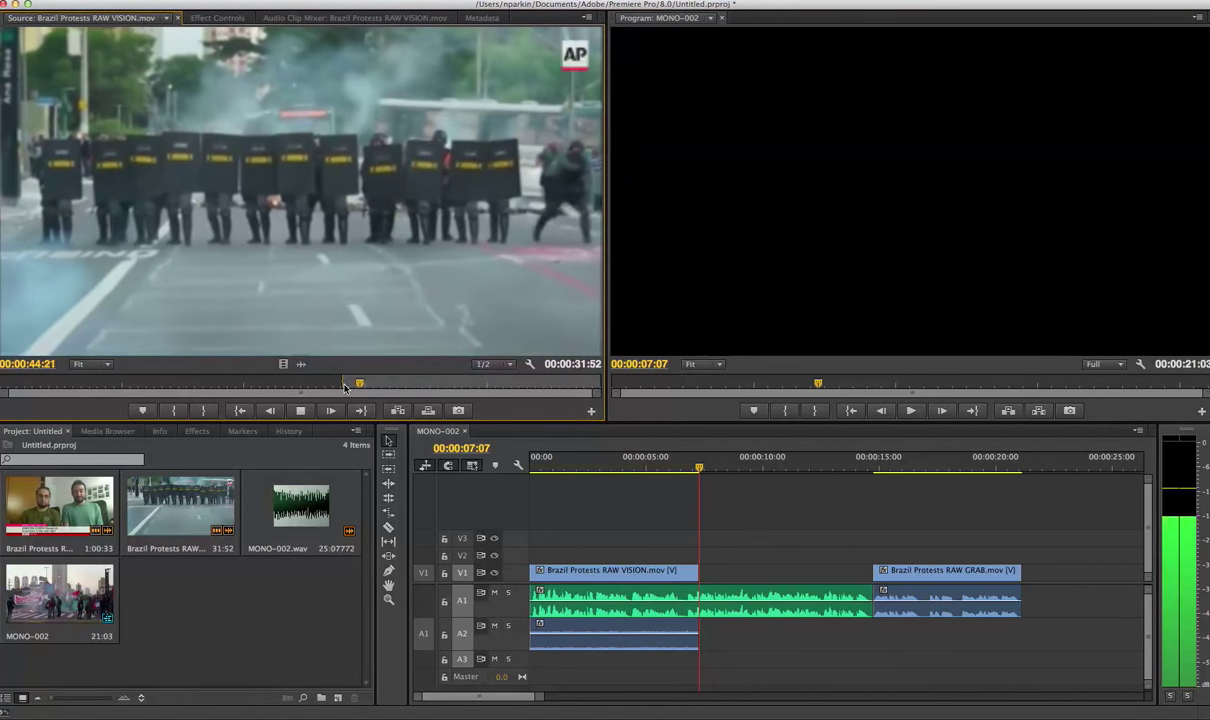
key("space")
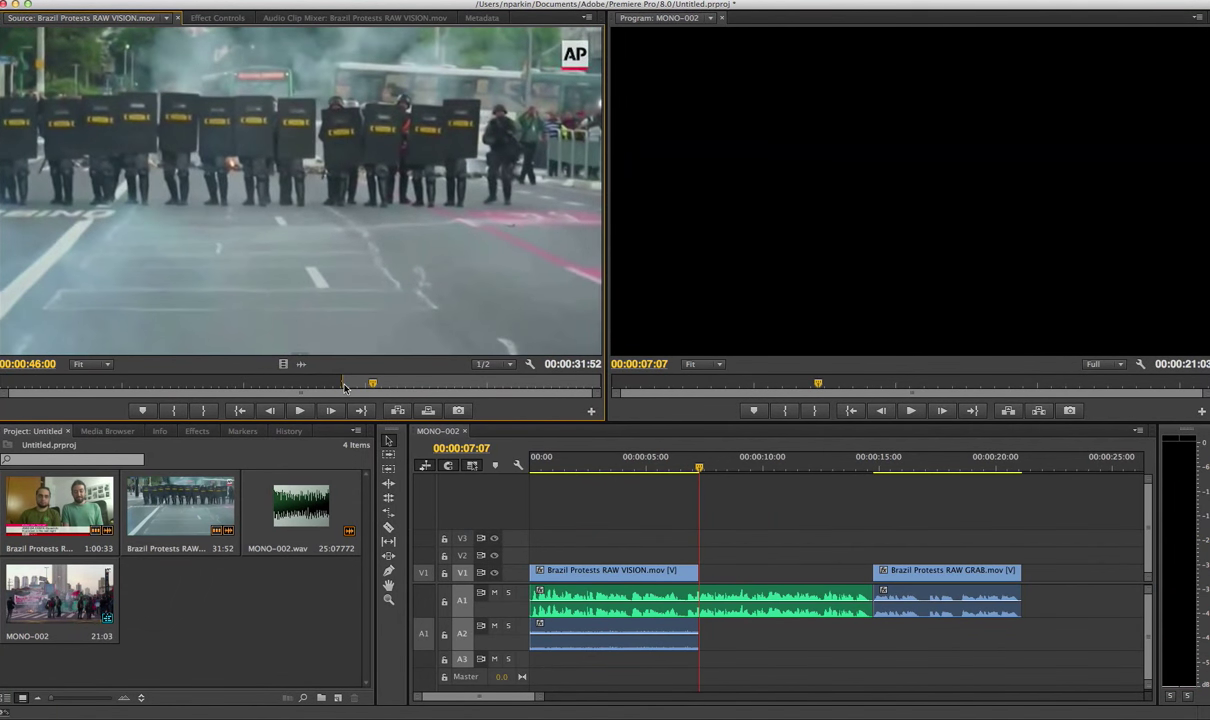
key("o")
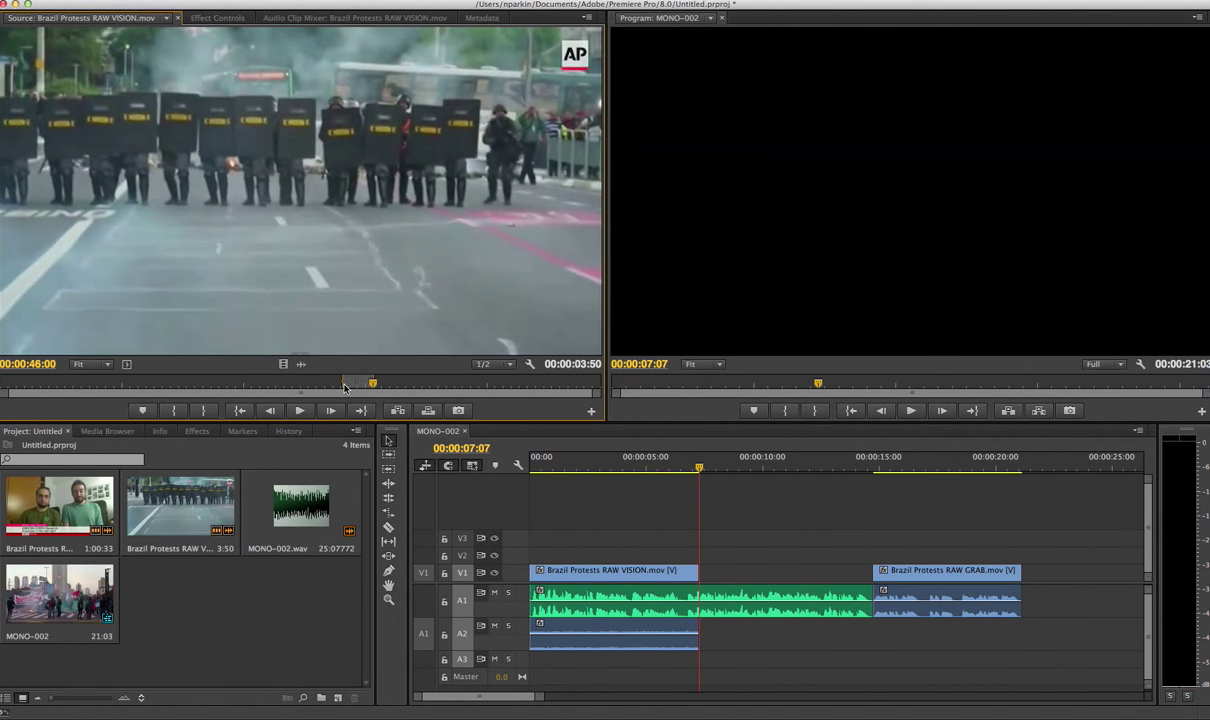
left_click(427, 411)
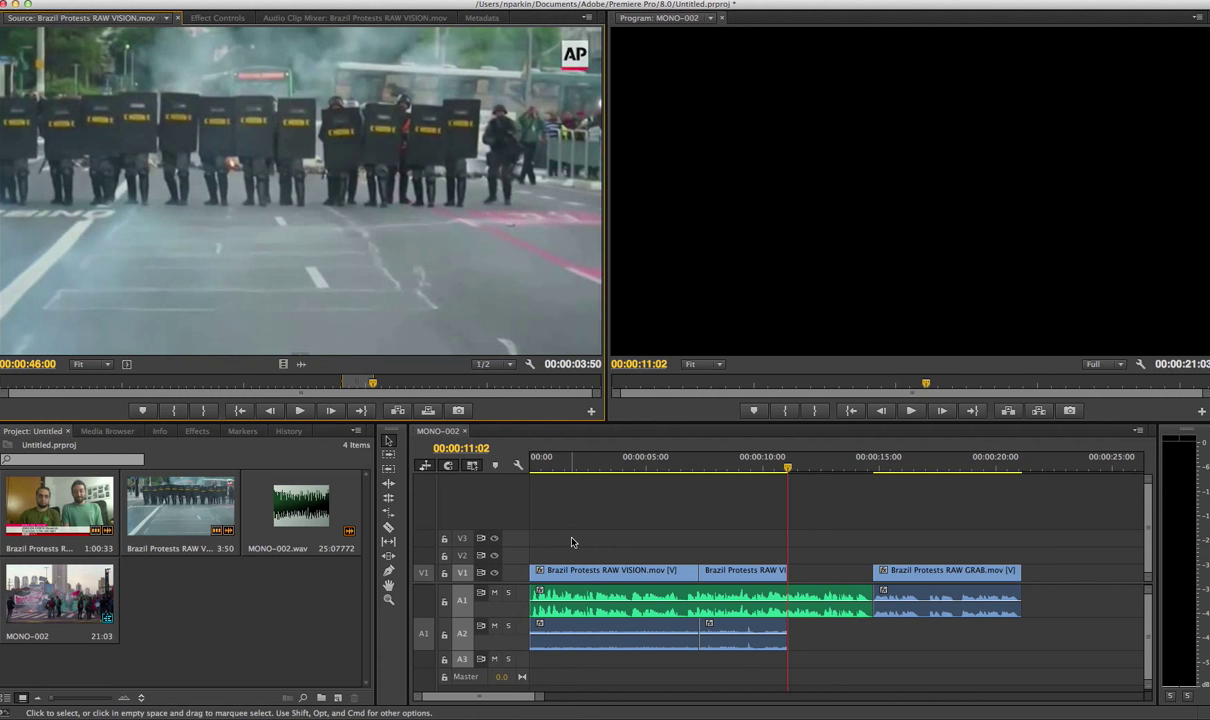
left_click(600, 572)
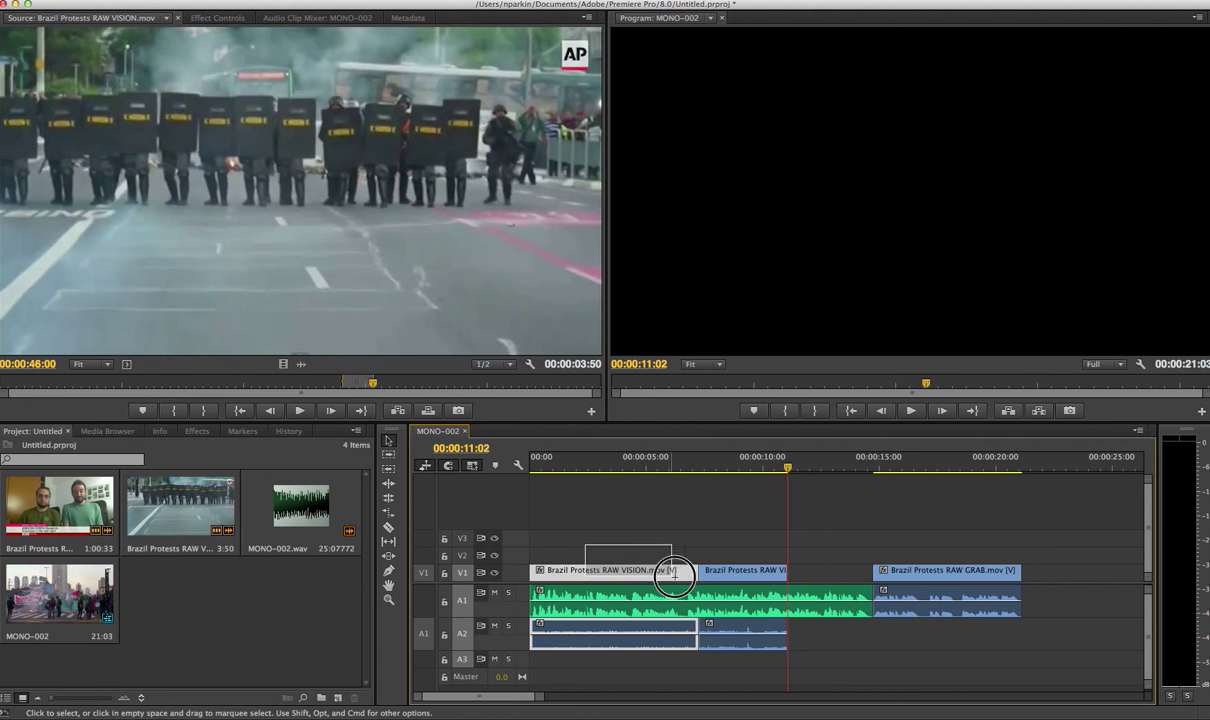
left_click(740, 571)
left_click(742, 600)
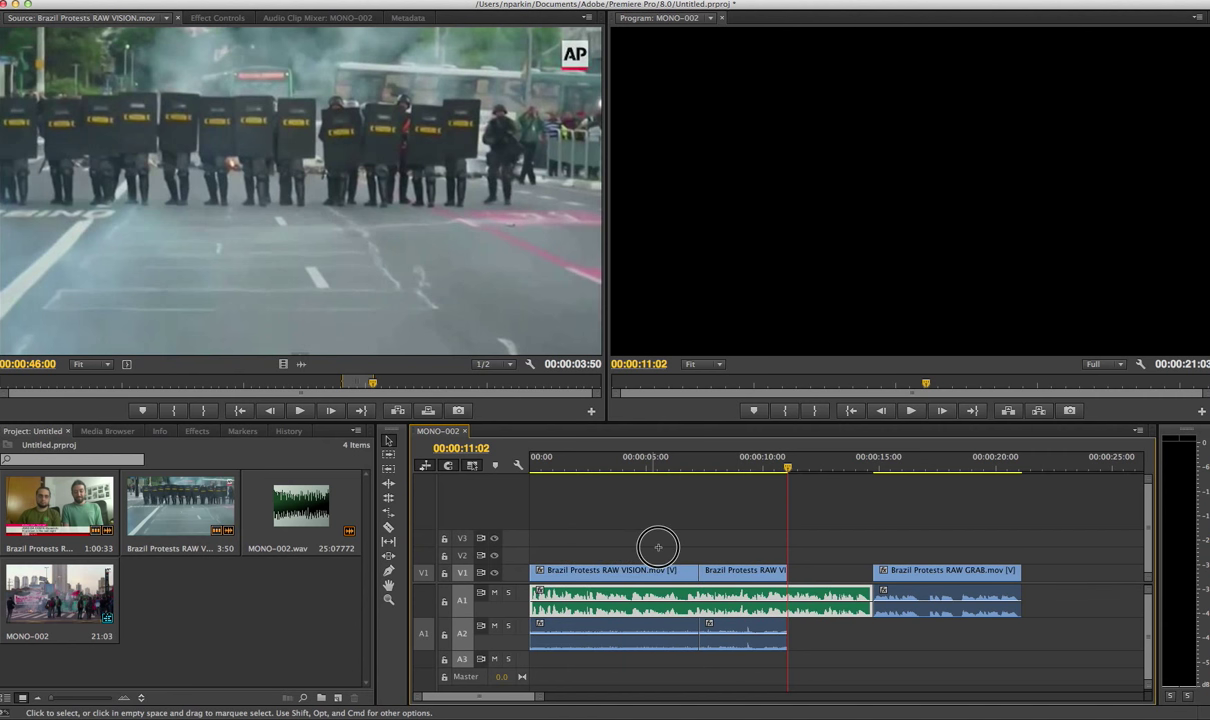
left_click_drag(622, 517, 738, 580)
left_click(839, 654)
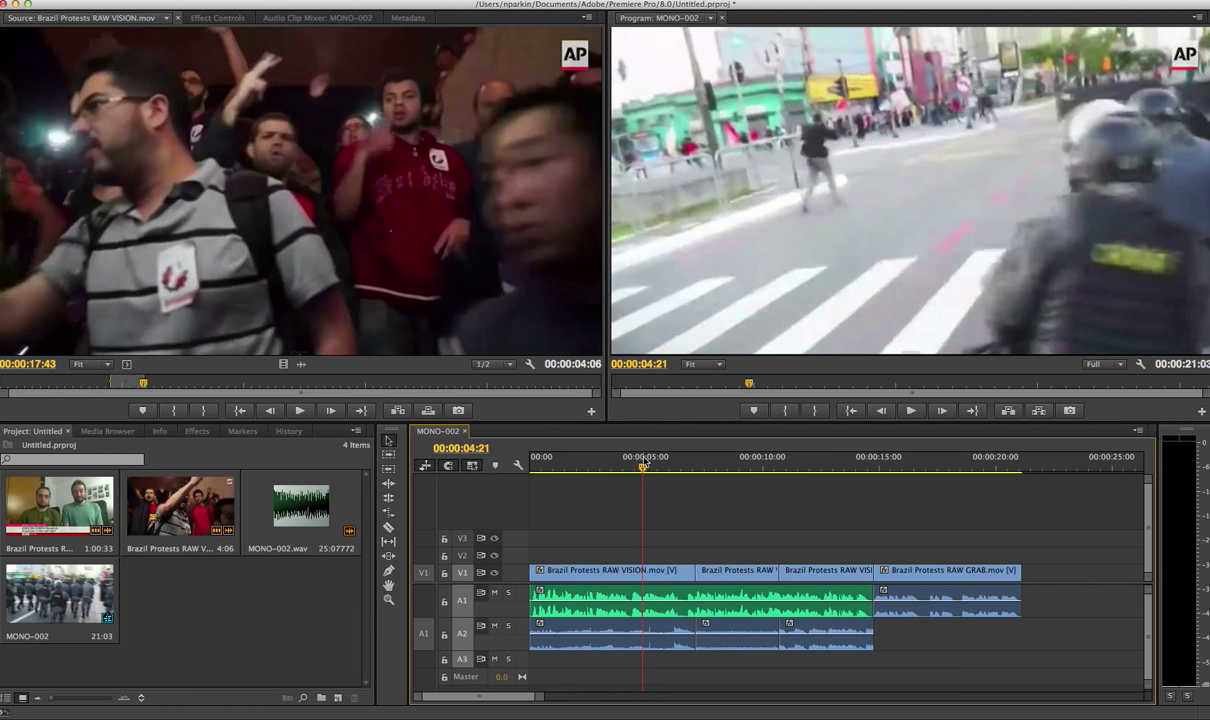
Step: Play the whole sequence from the start, and recheck the first shot's audio level against the narration from 00:00:04:19
left_click_drag(675, 465, 514, 455)
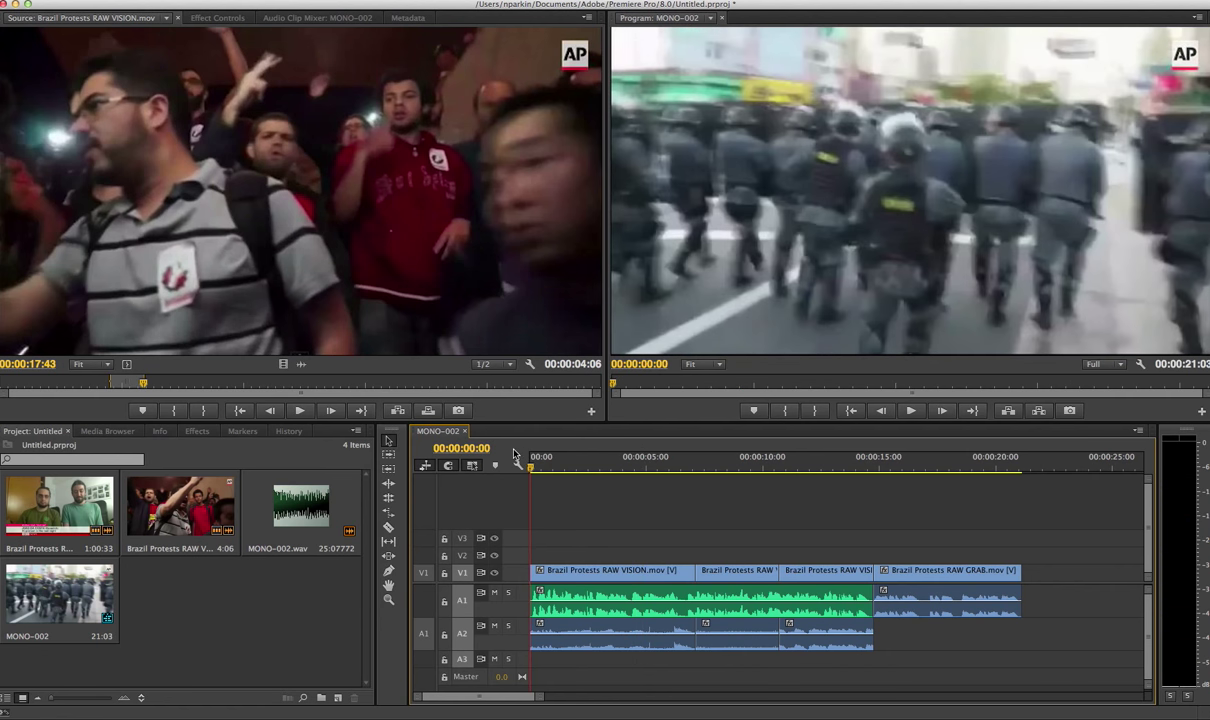
key("space")
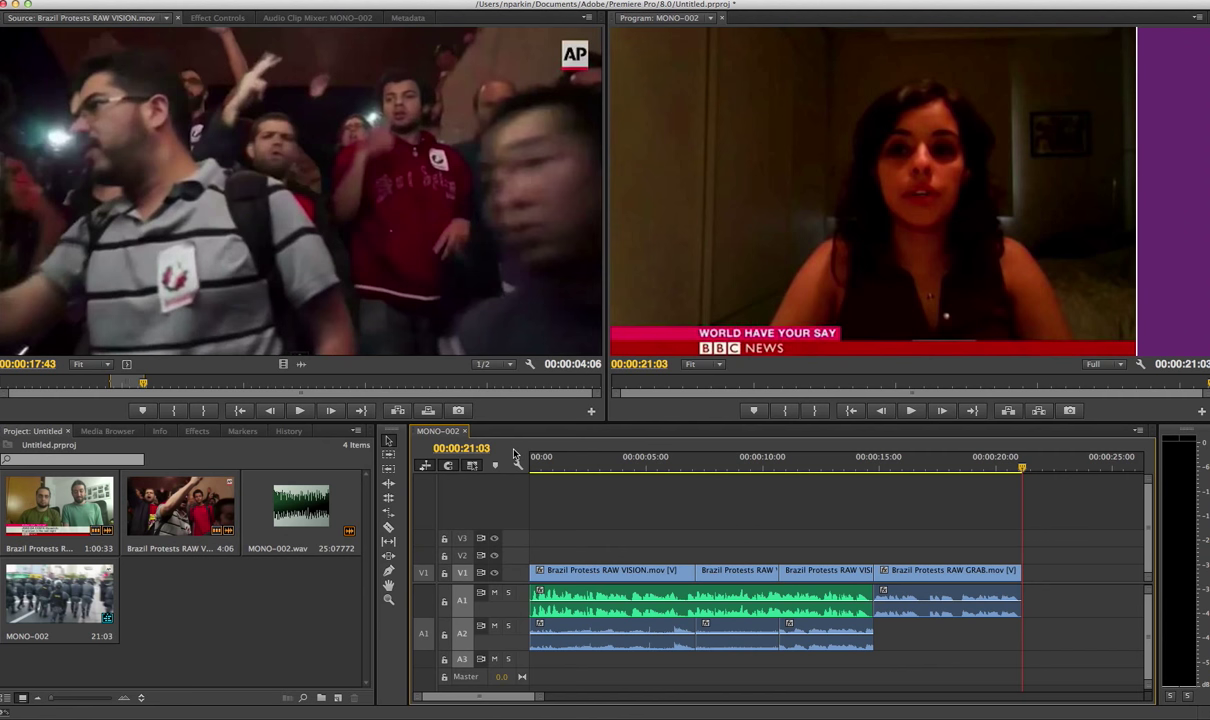
left_click(642, 476)
left_click(610, 633)
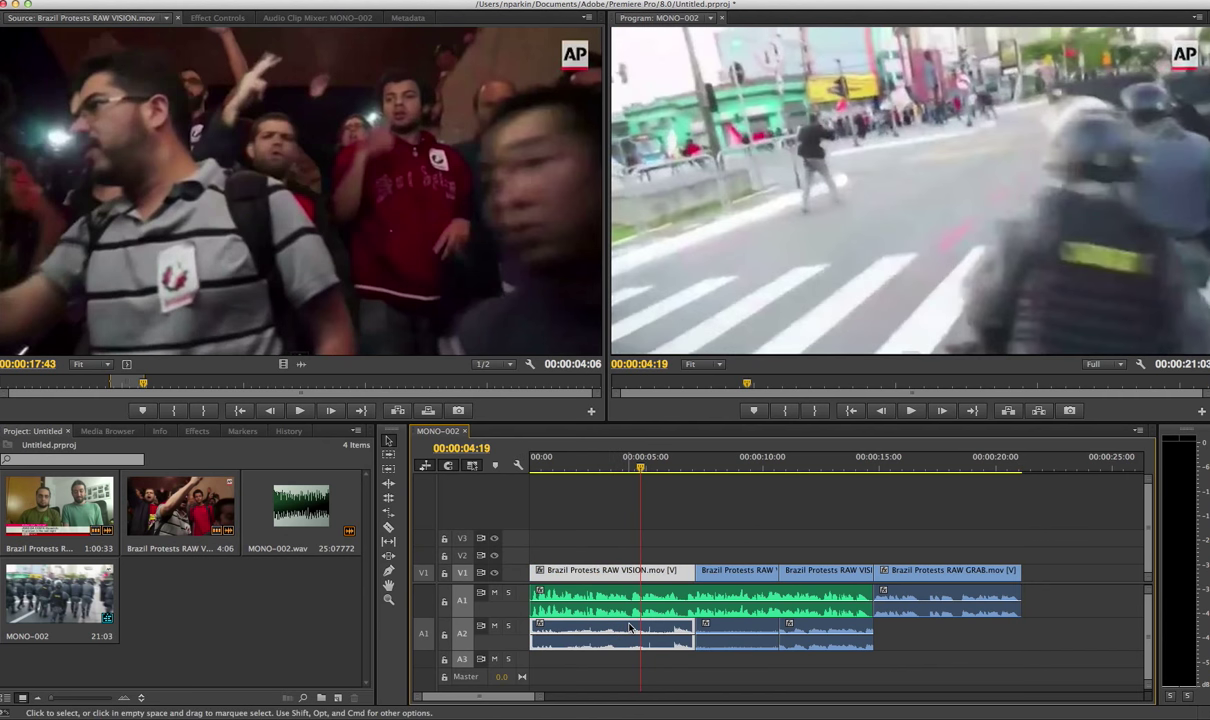
left_click(629, 604)
left_click(641, 627)
key("space")
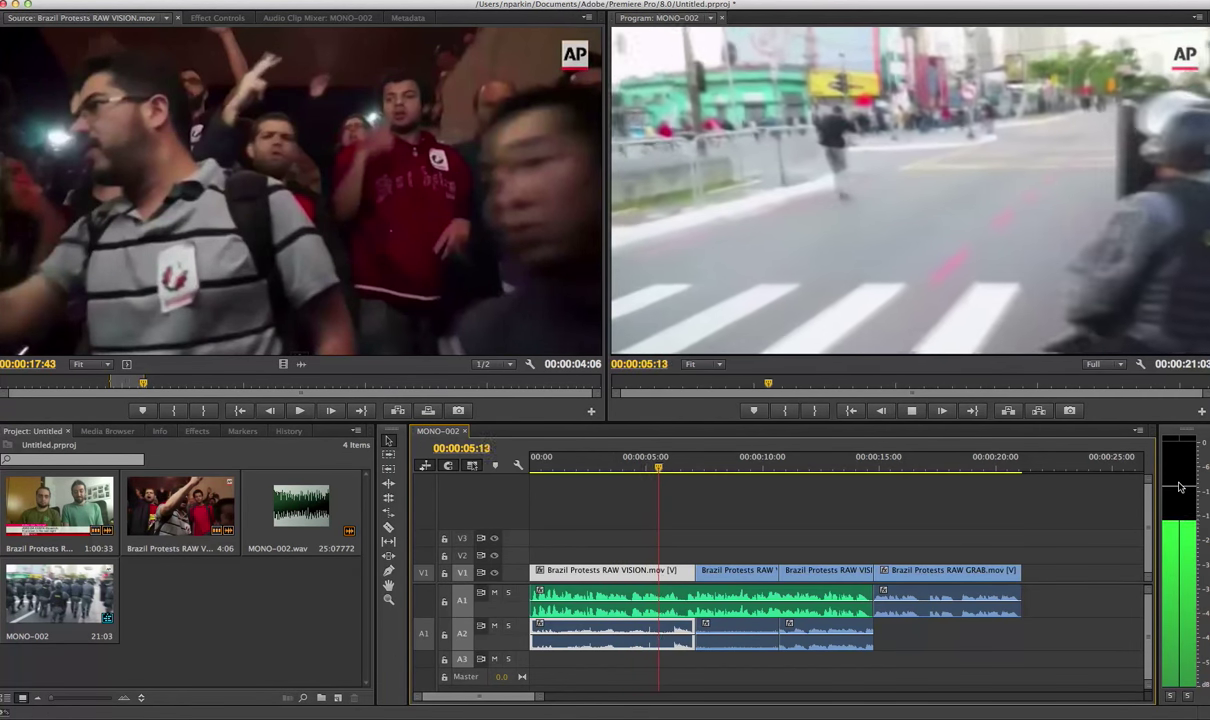
key("space")
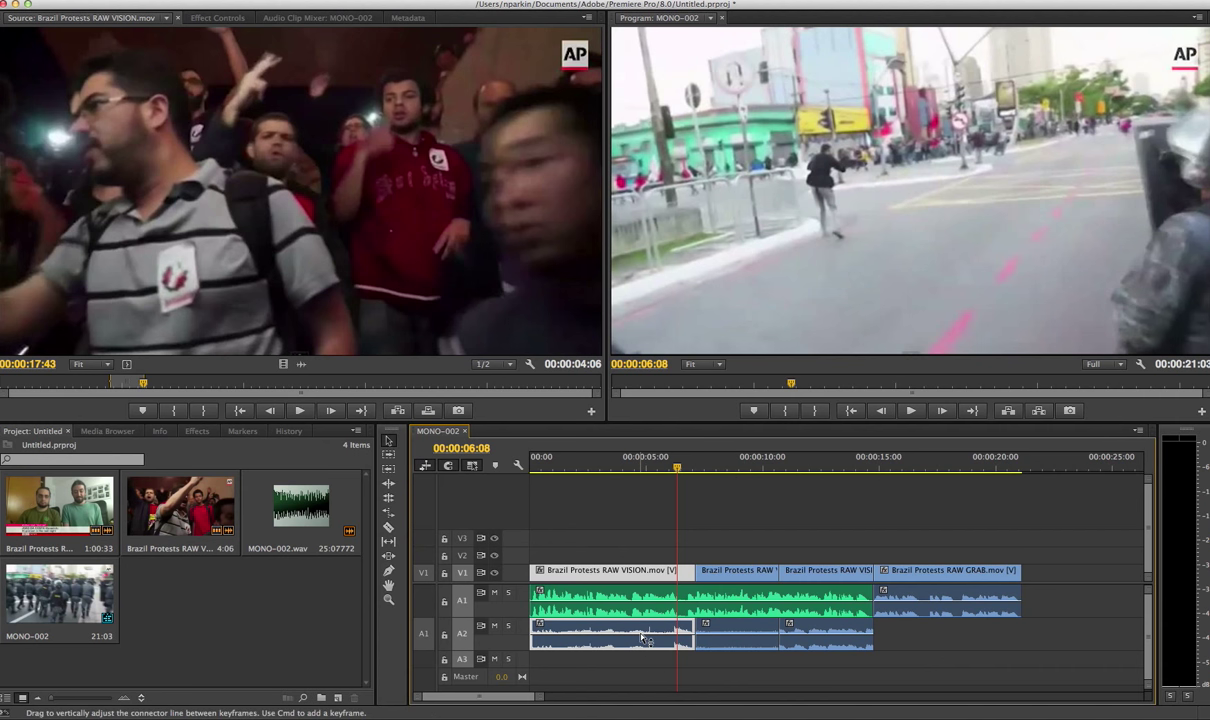
Step: Lower the first shot's A2 audio to -4.43 dB and again further, replaying from about 00:00:02:02 after each adjustment
left_click(737, 637)
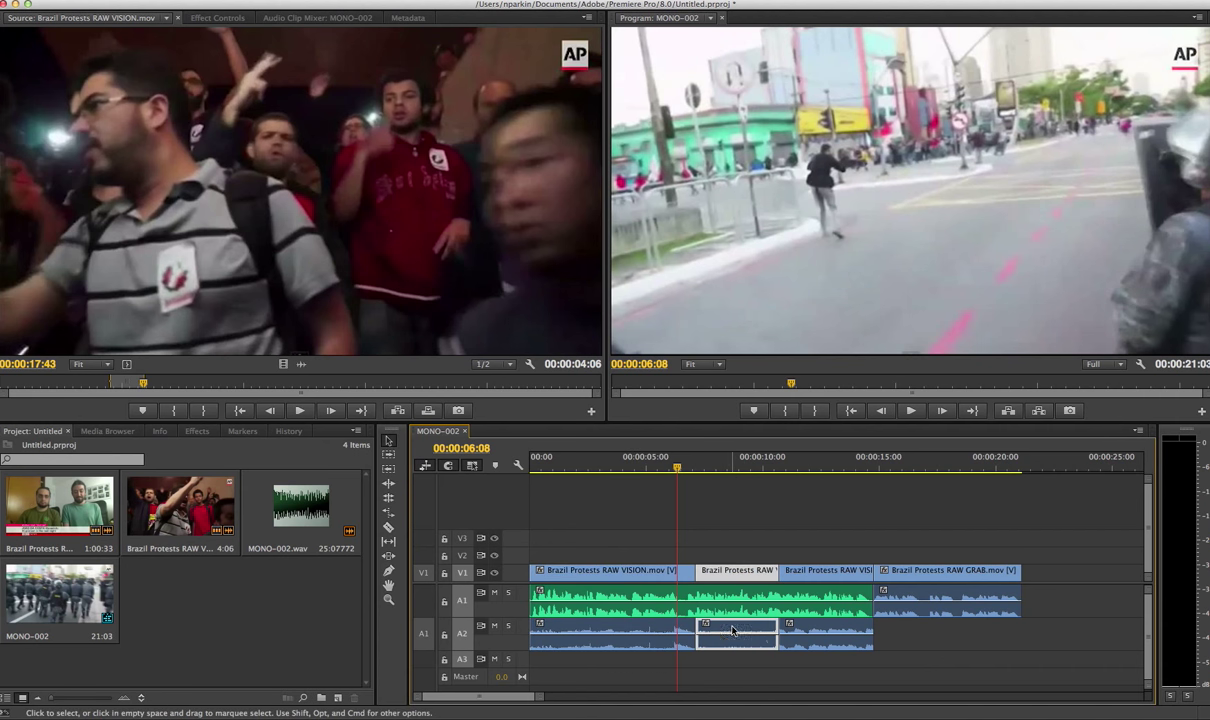
left_click(825, 637)
left_click(583, 597)
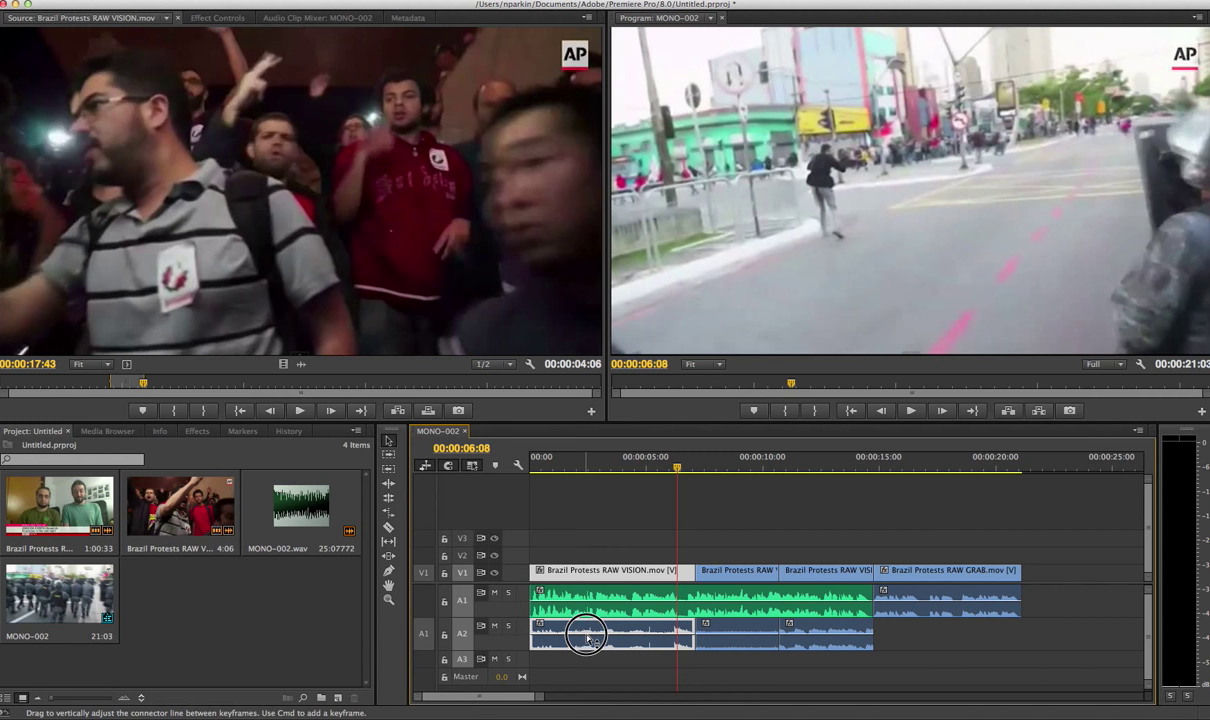
left_click_drag(588, 635, 588, 642)
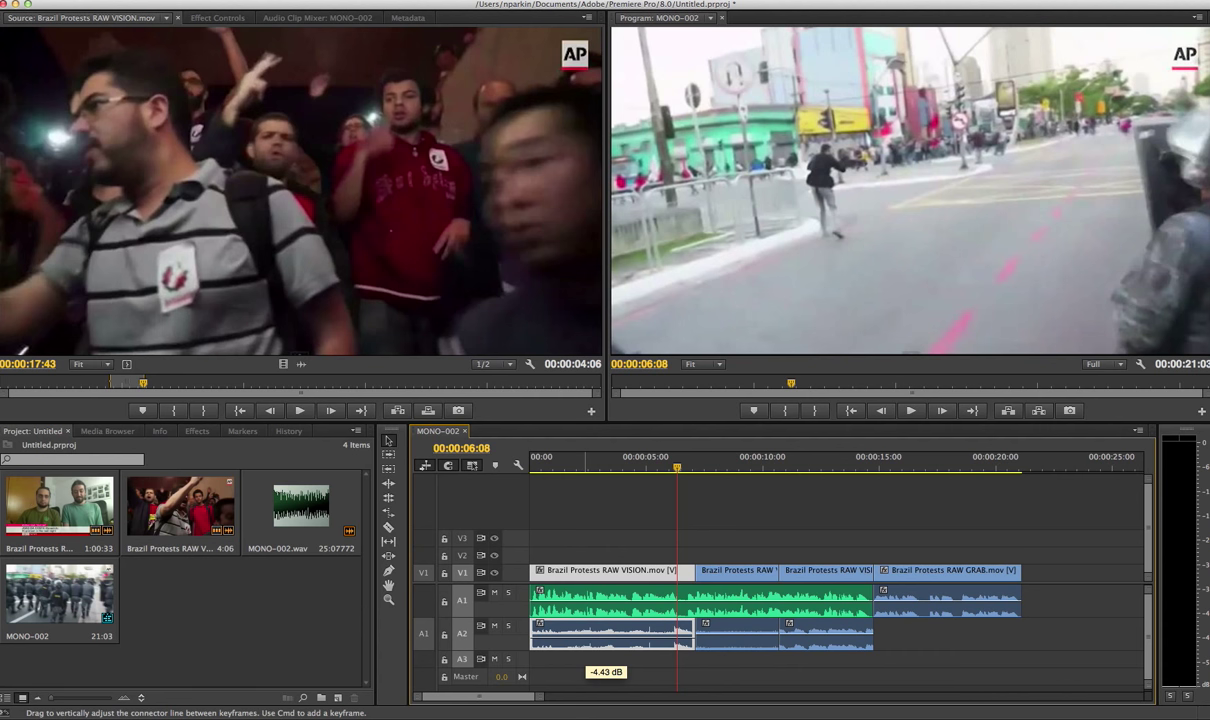
left_click(578, 462)
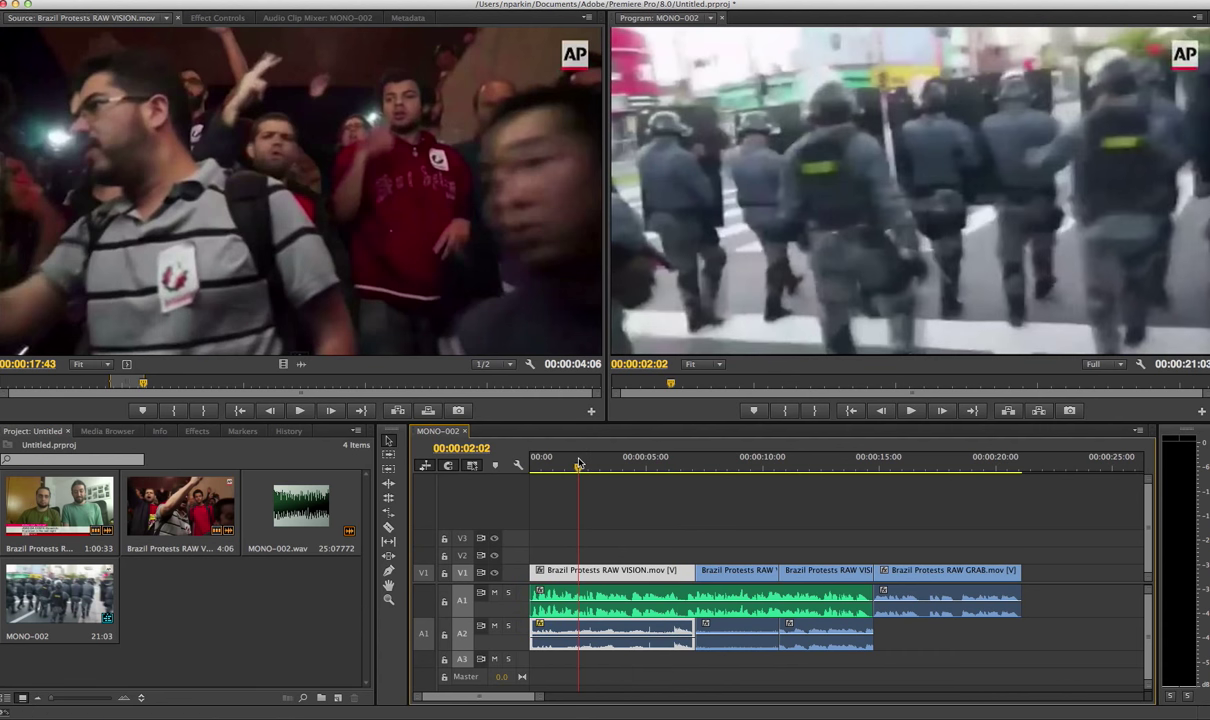
key("space")
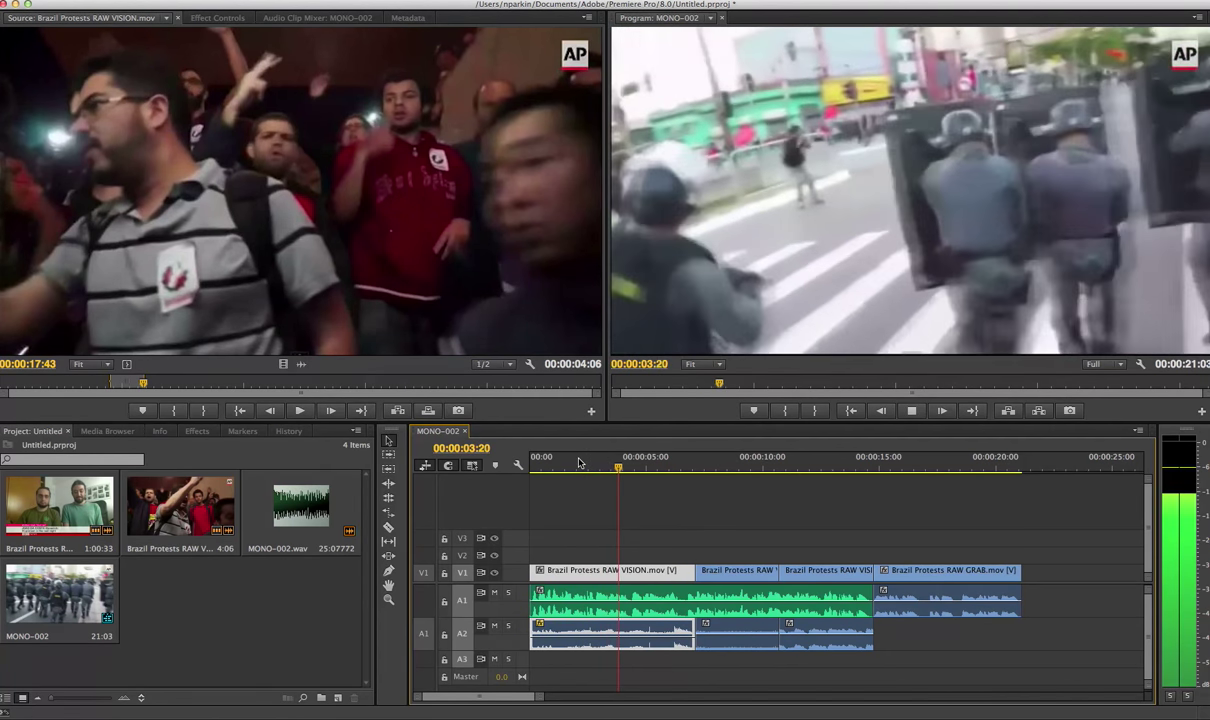
key("space")
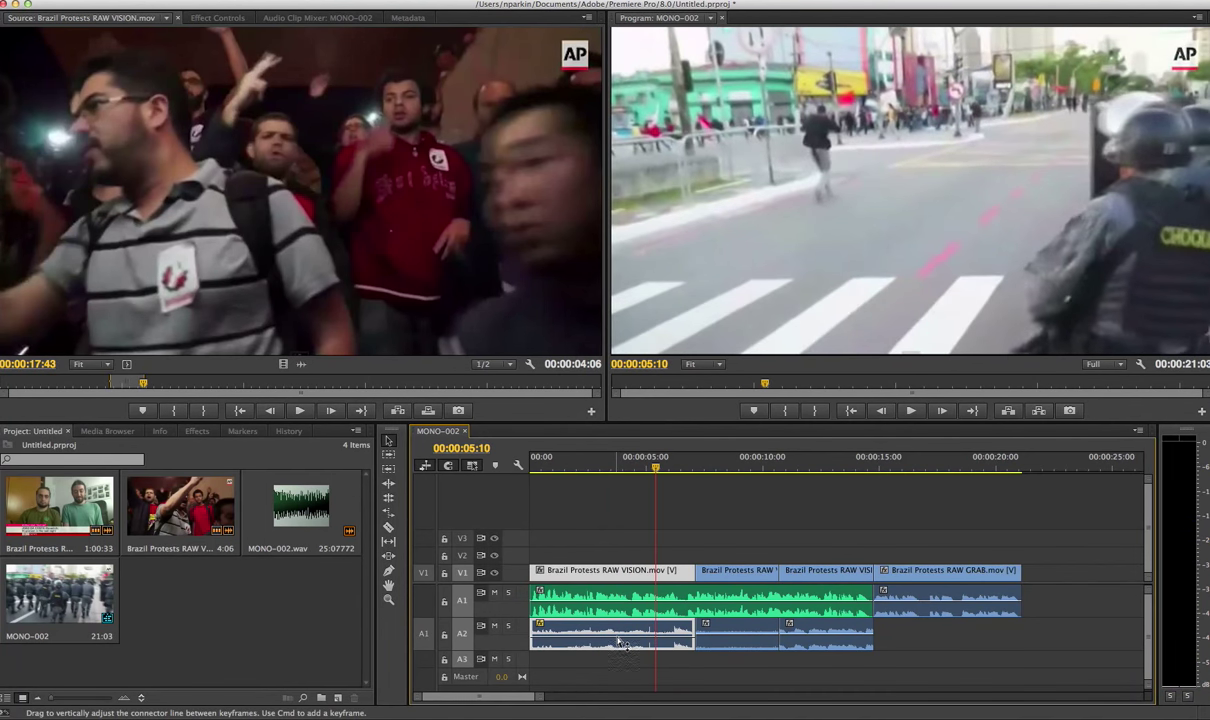
left_click_drag(623, 643, 623, 650)
left_click(578, 461)
key("space")
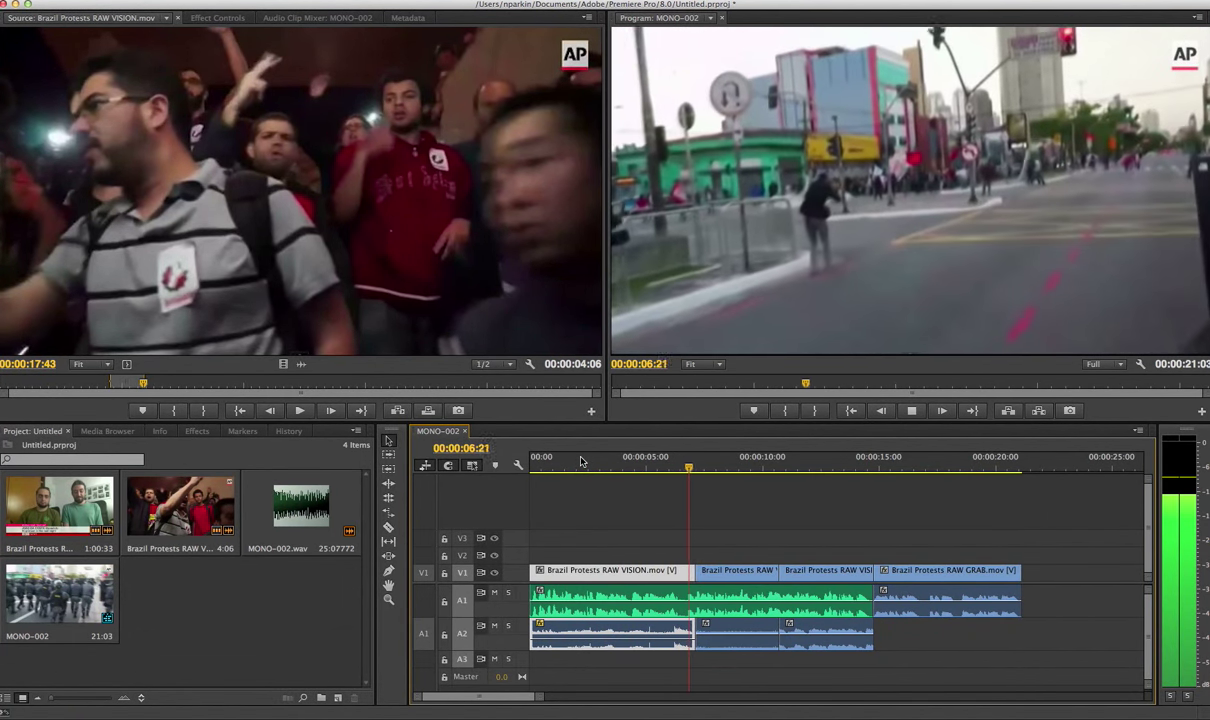
key("space")
Step: Lower the A2 audio of the second shot and bring the third shot's down to -13.97 dB, checking both against the narration
left_click_drag(733, 632, 733, 640)
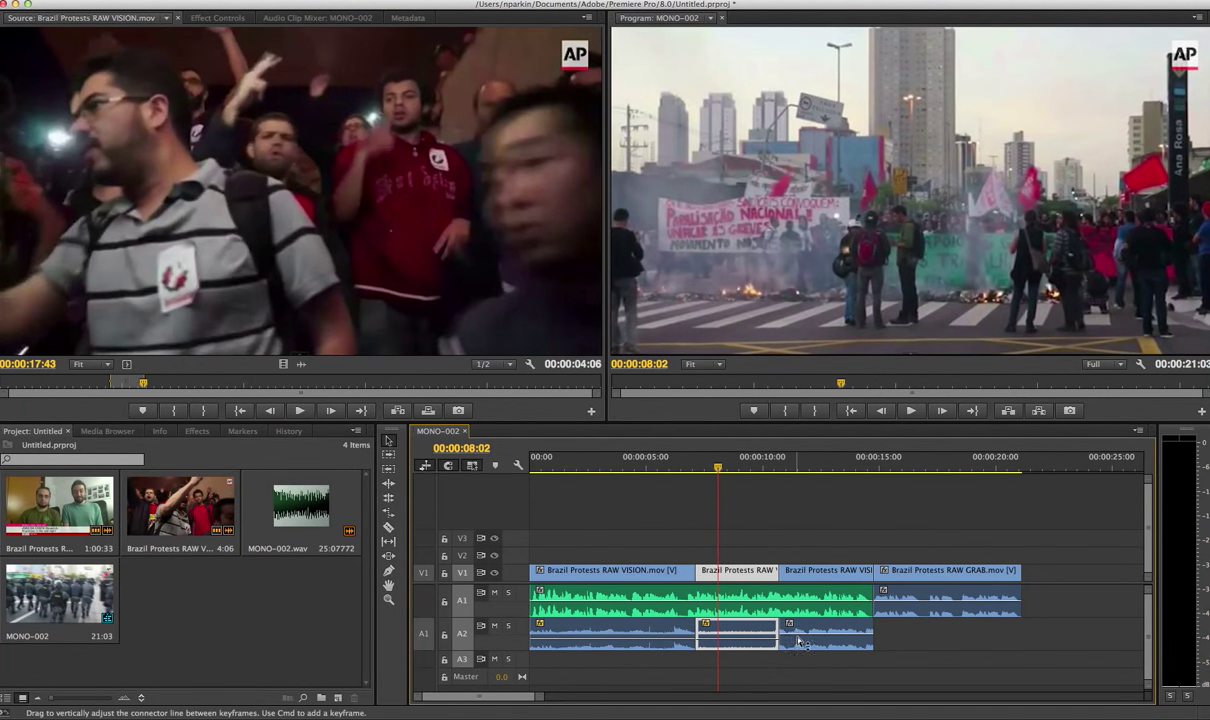
left_click_drag(816, 629, 816, 633)
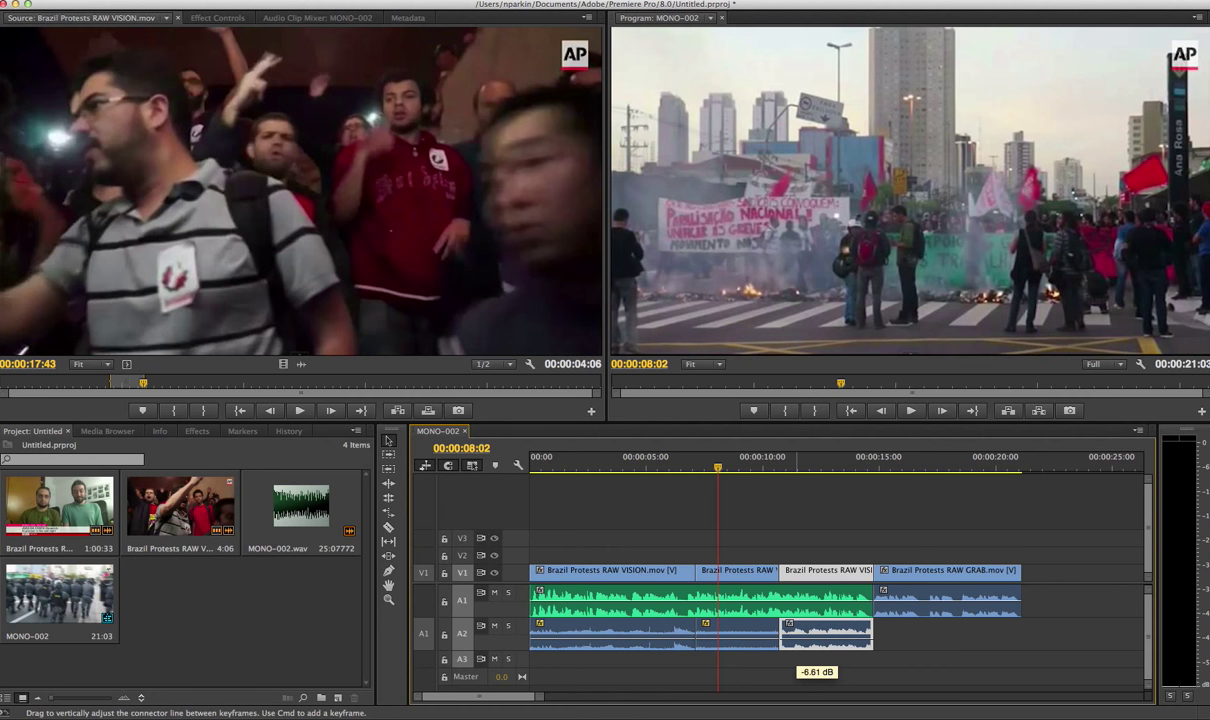
key("space")
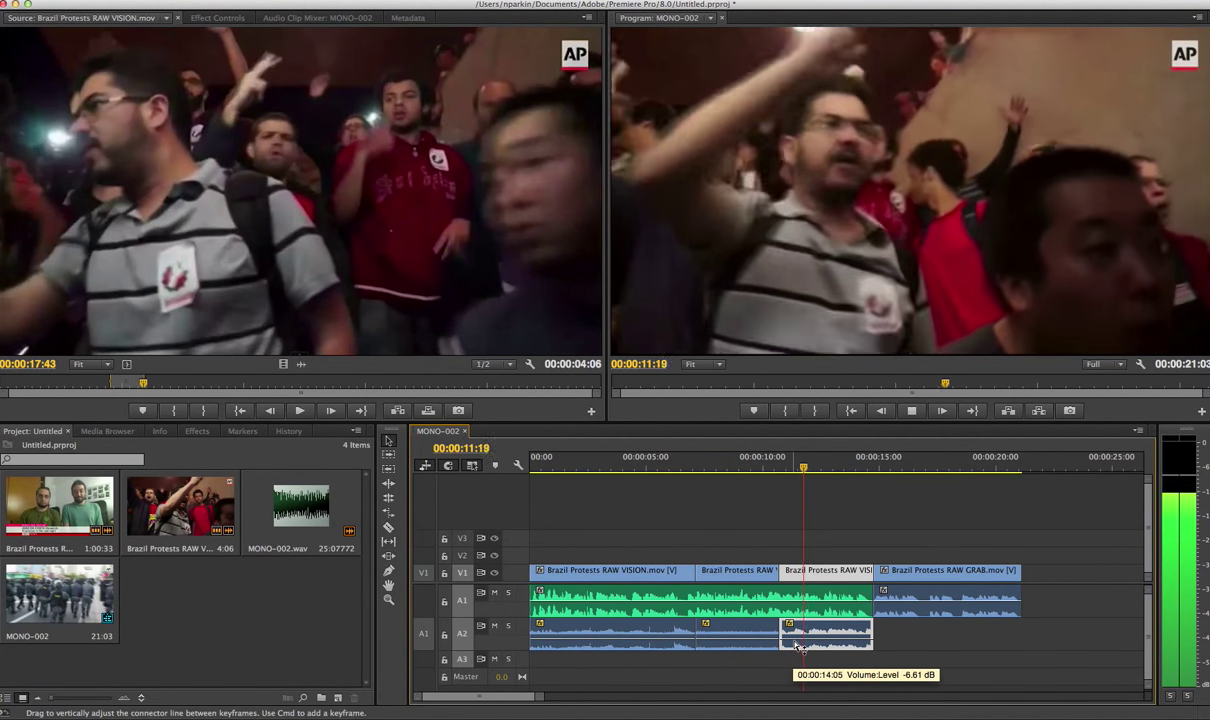
left_click_drag(798, 647, 799, 649)
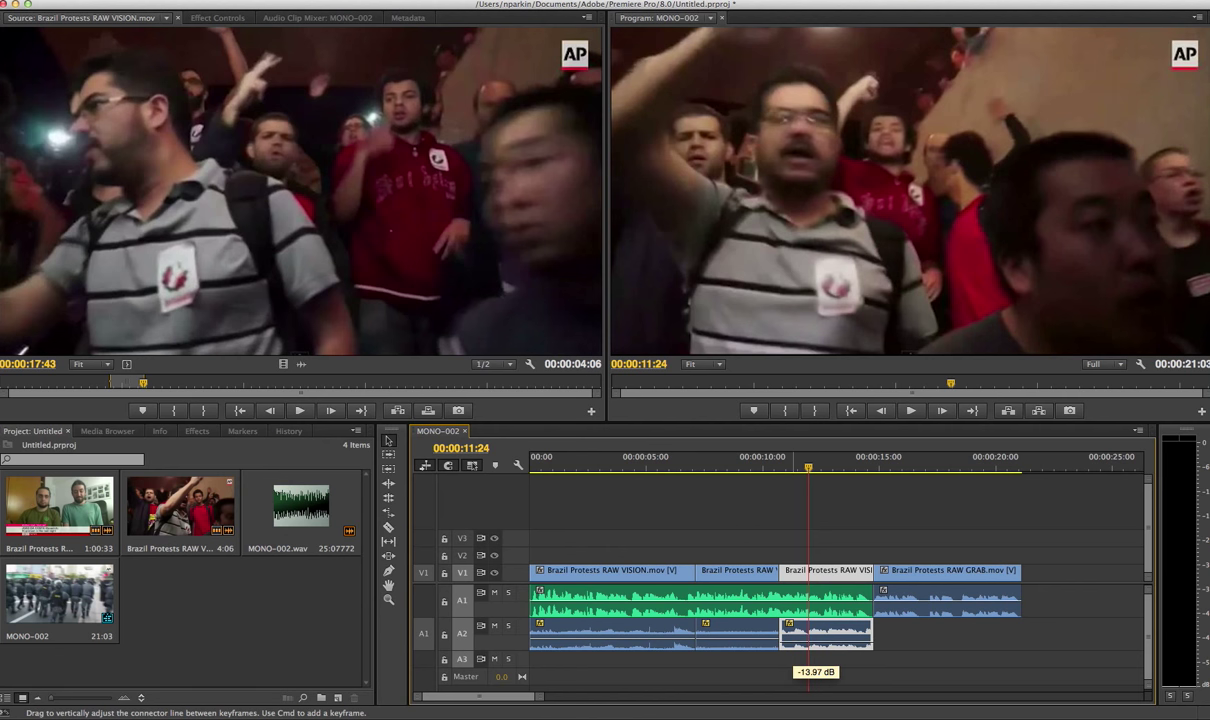
key("space")
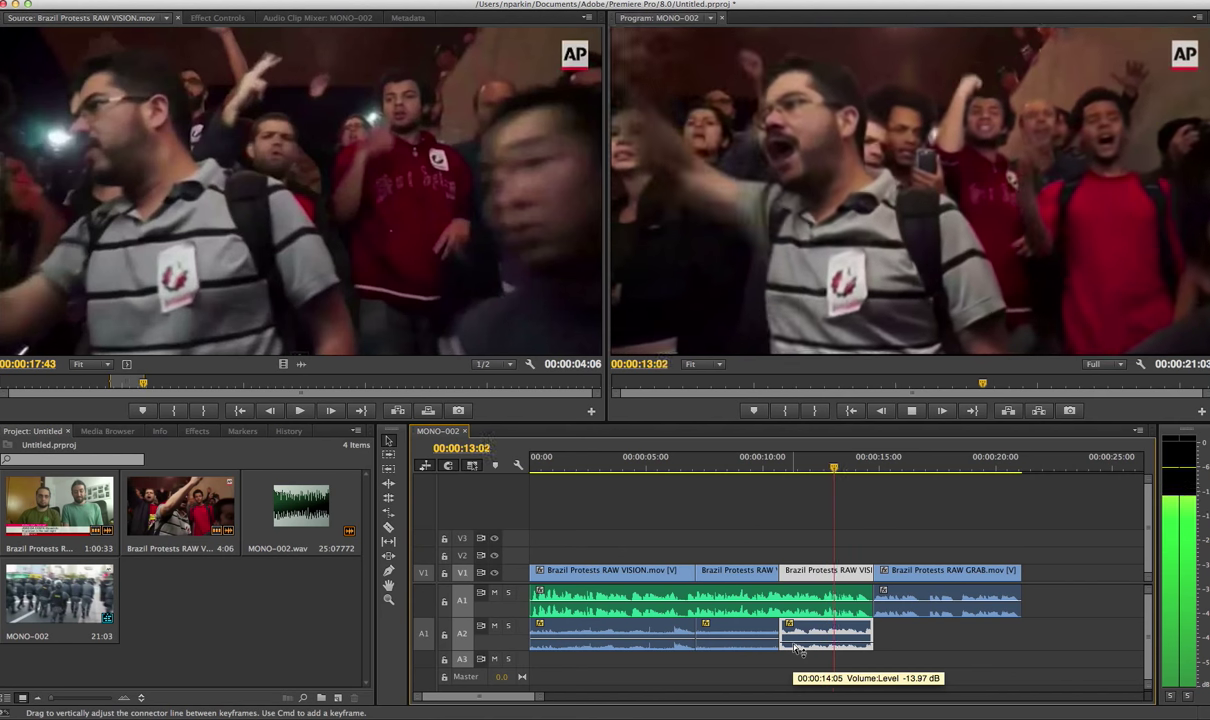
key("space")
Step: Set the A2 audio of the second shot to -9.54 dB and the first shot to -11.48 dB, replaying parts of the sequence to check
left_click(740, 640)
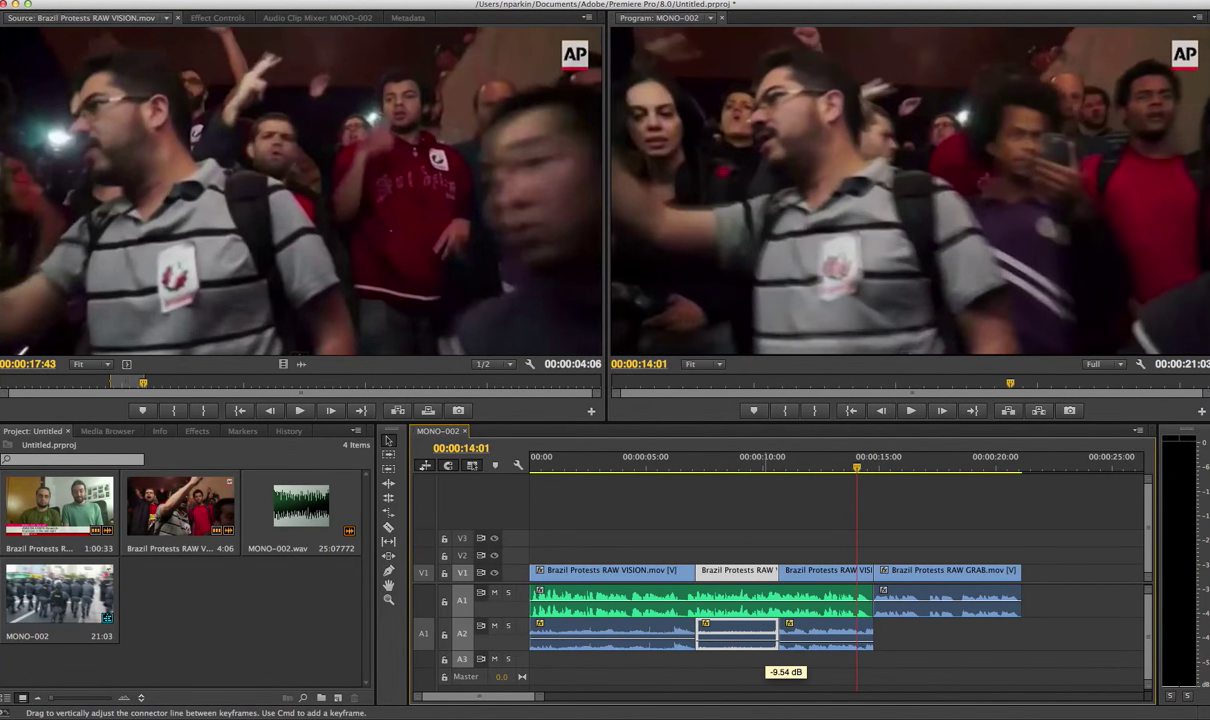
left_click(655, 643)
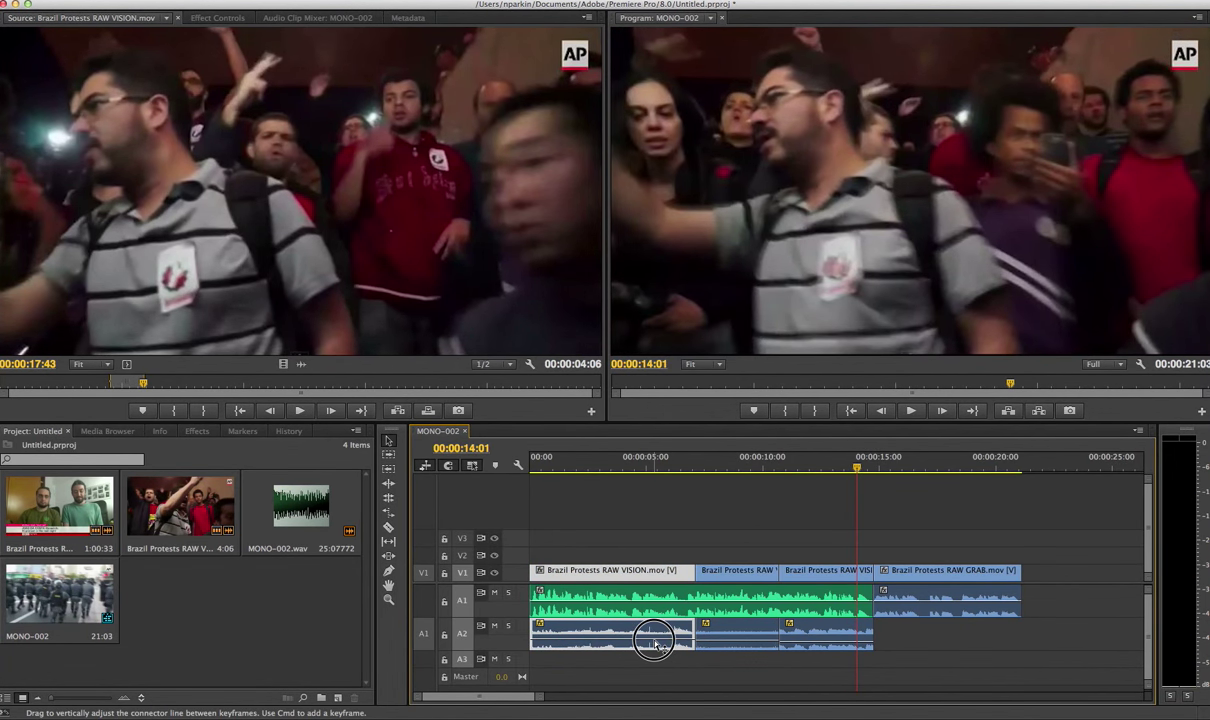
left_click_drag(655, 643, 656, 637)
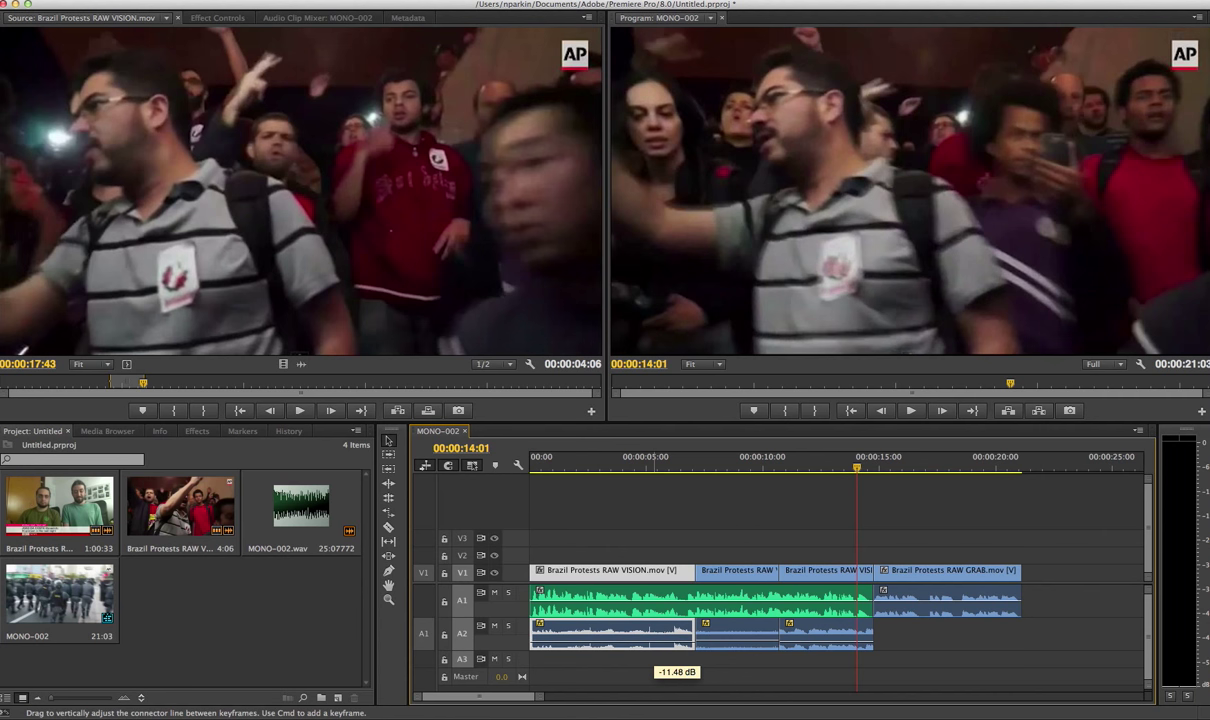
left_click(575, 463)
key("space")
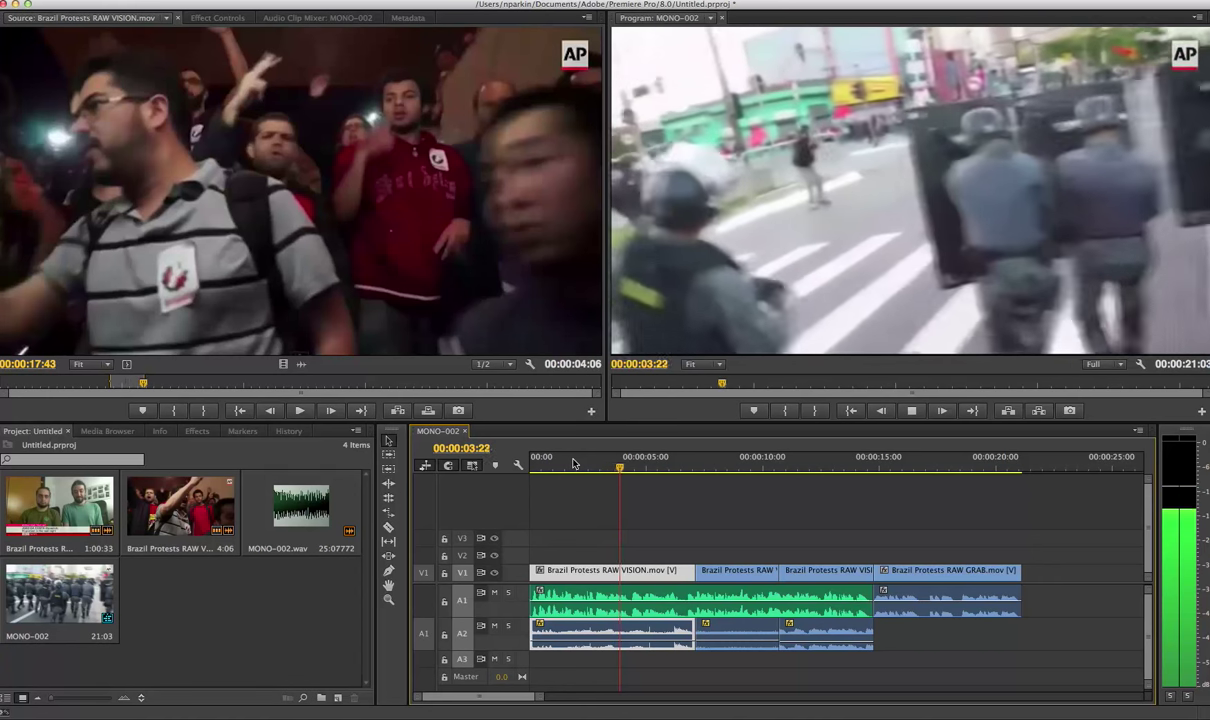
left_click(798, 463)
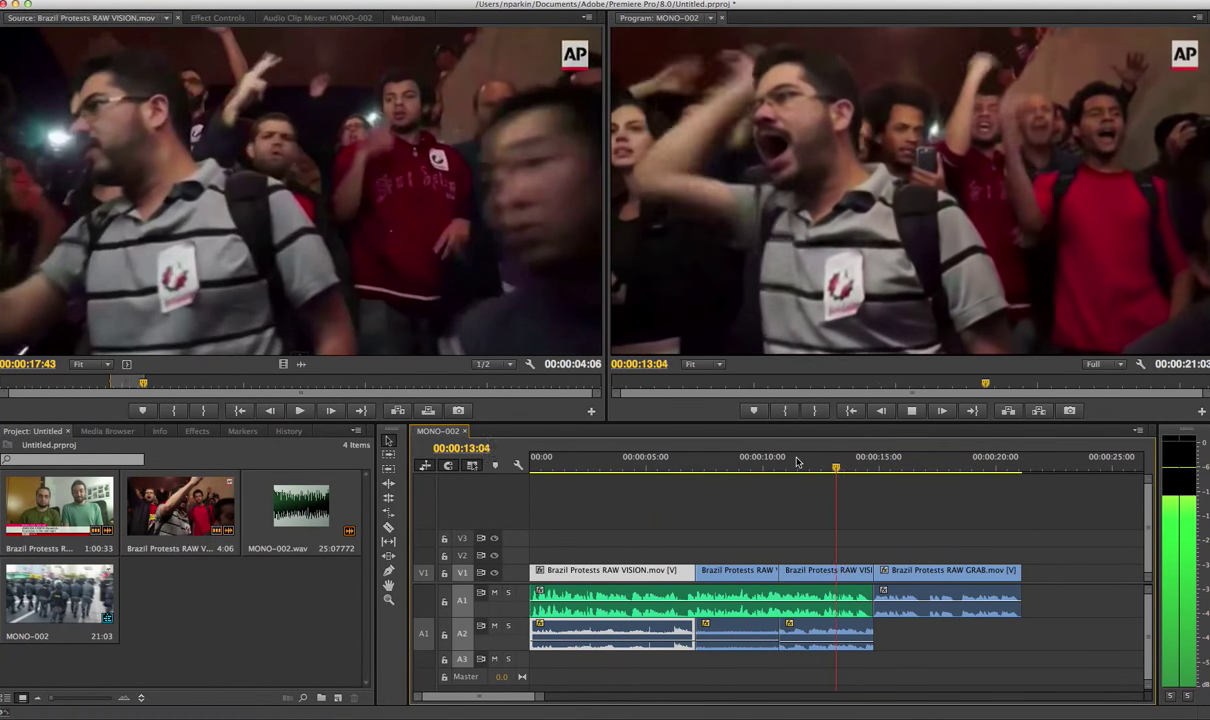
key("space")
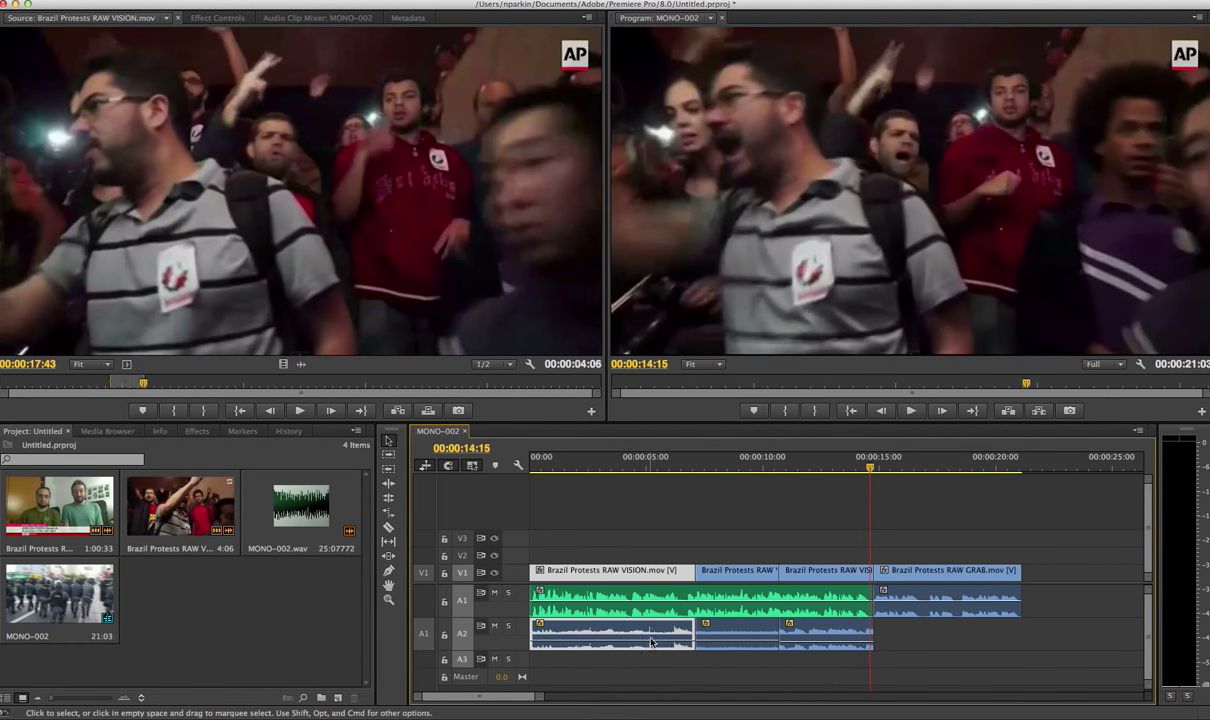
Step: Replay the narration over the third protest shot and lower the narration clip's A1 level to -1.93 dB
left_click(658, 606)
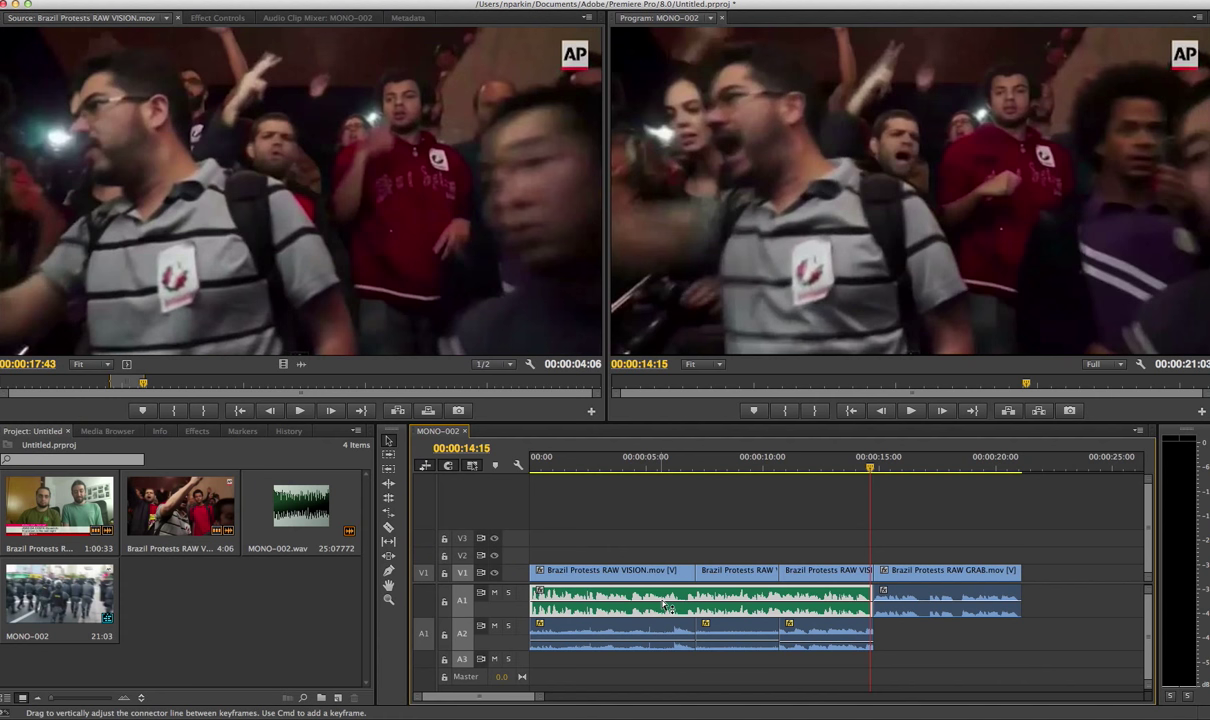
left_click(910, 597)
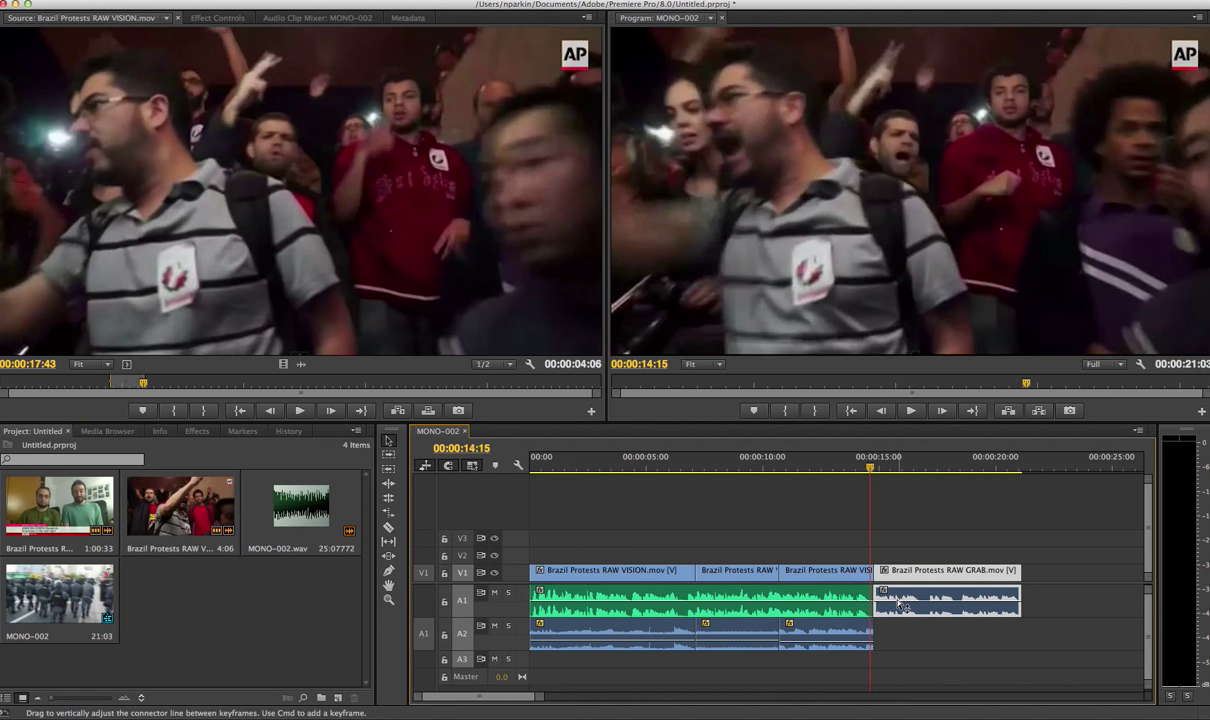
left_click(800, 602)
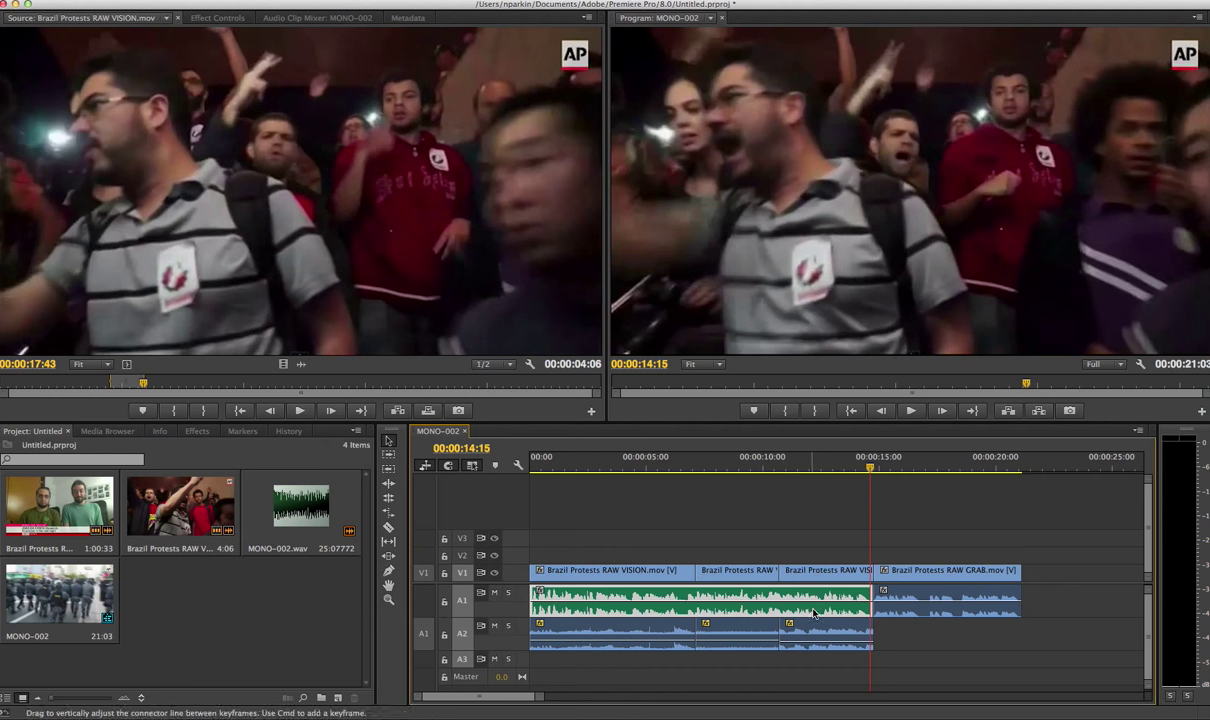
left_click(760, 463)
key("space")
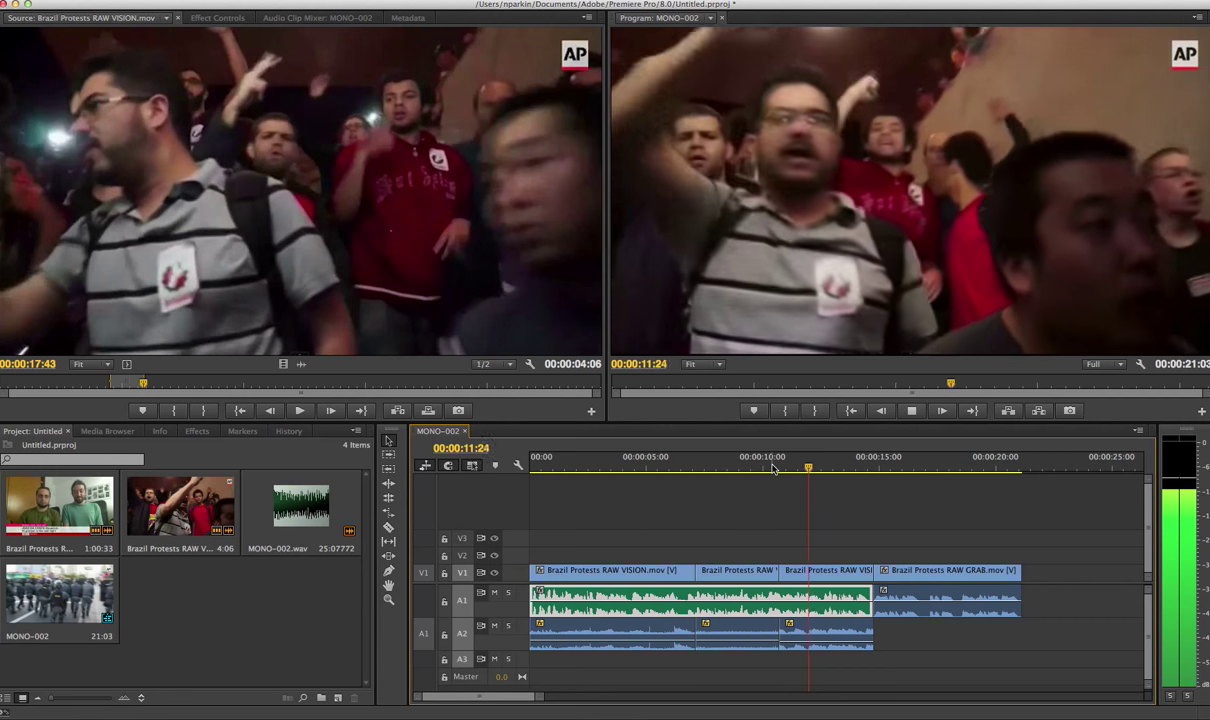
key("space")
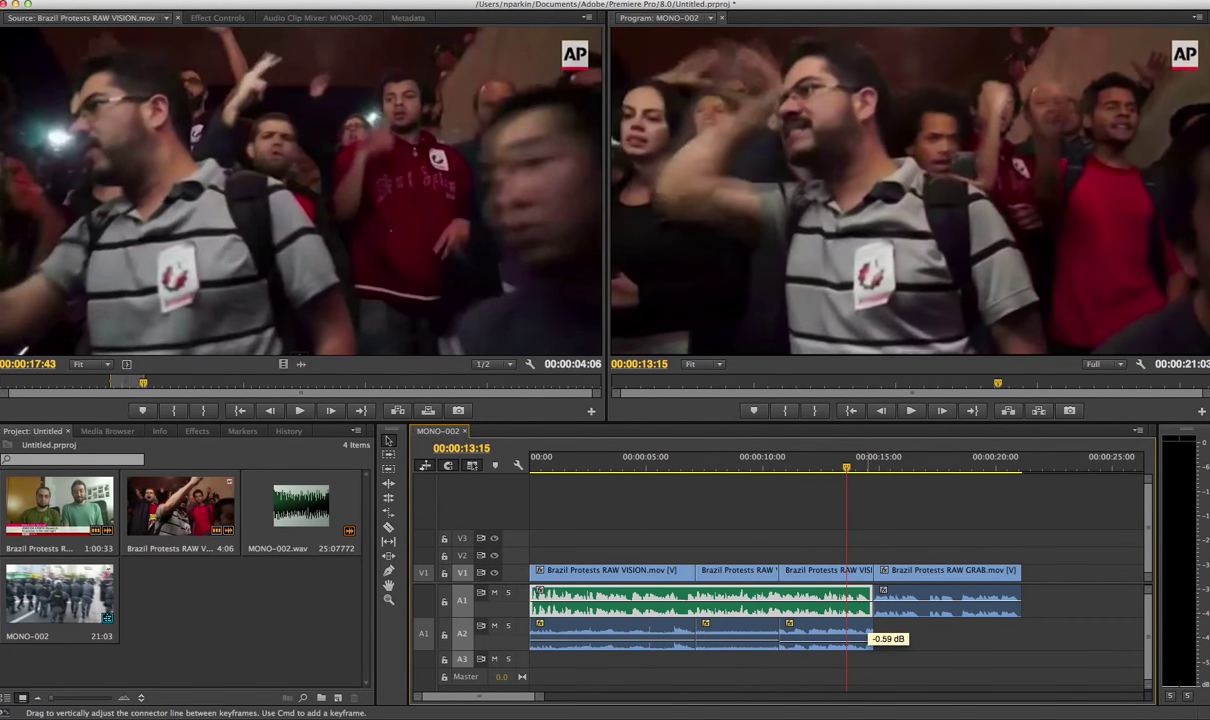
left_click_drag(868, 632, 868, 634)
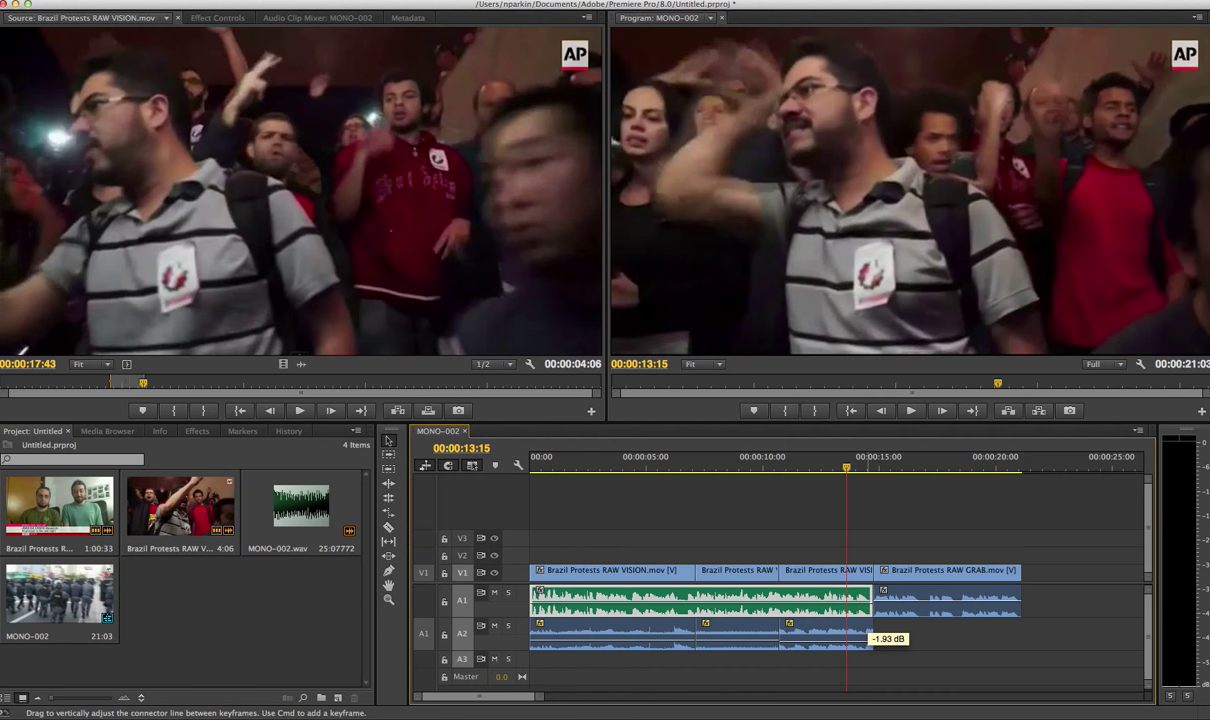
Step: Raise the interview clip's A1 audio to 2.49 dB, playing the transition from the narration before and after the change
key("space")
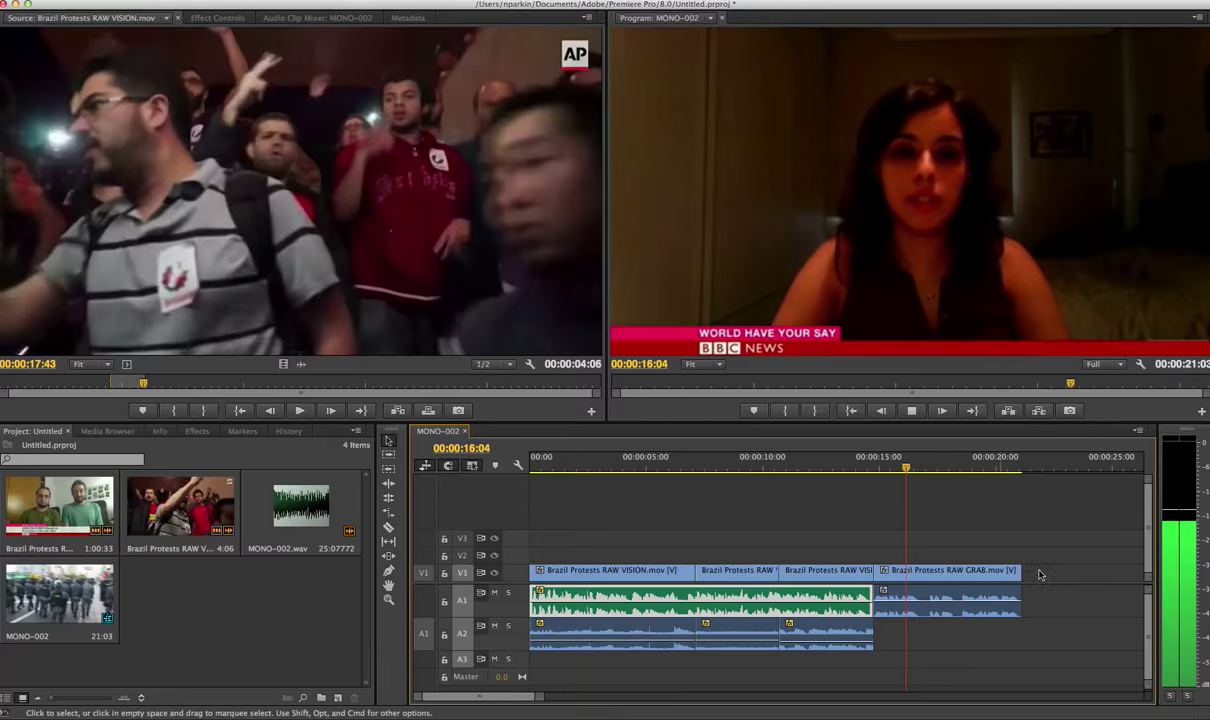
key("space")
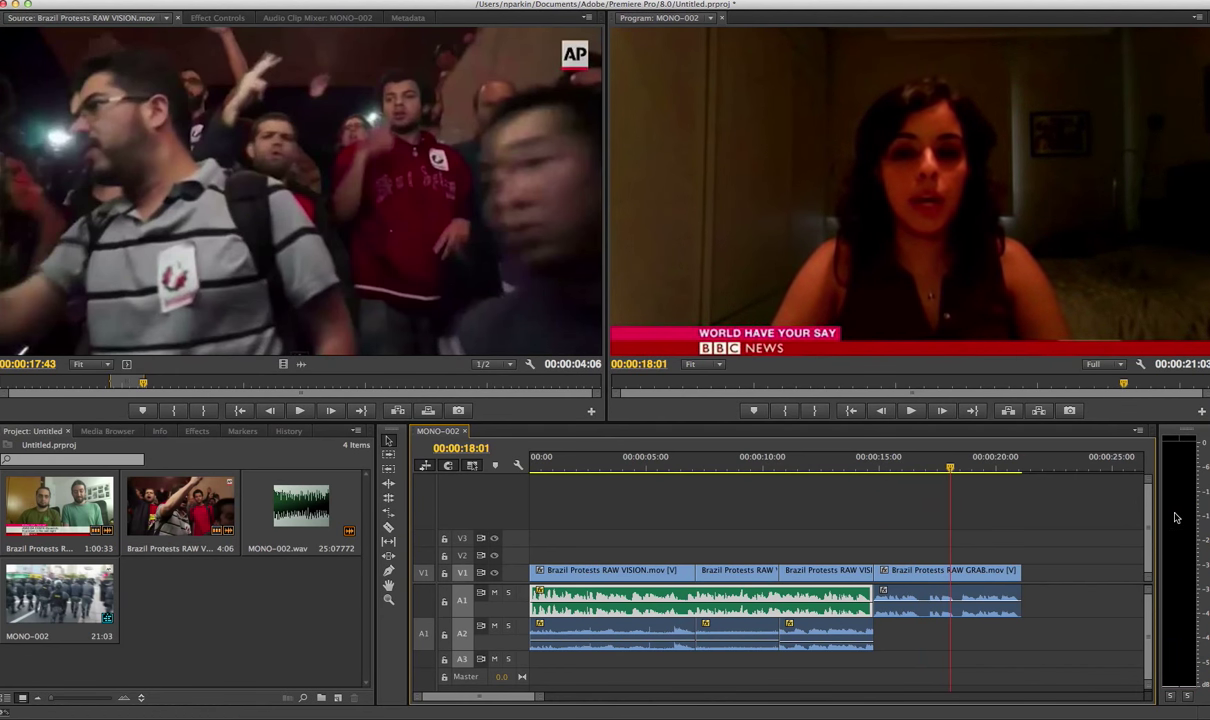
left_click(955, 597)
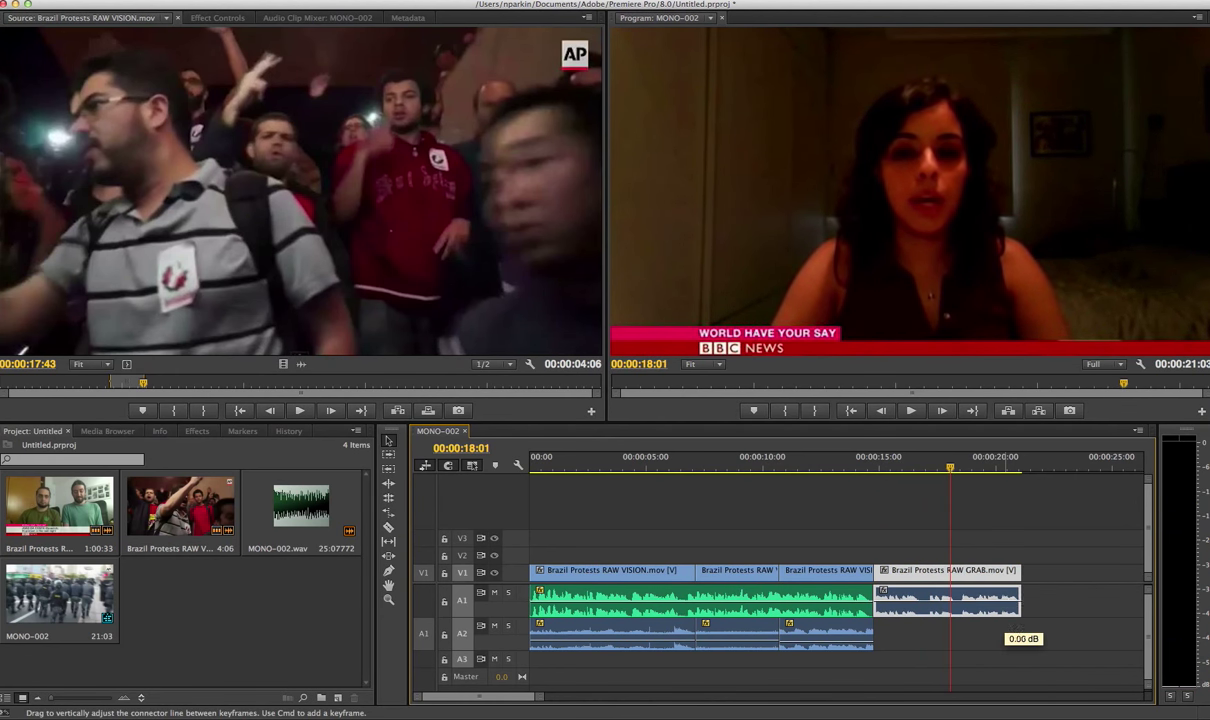
left_click(841, 459)
key("space")
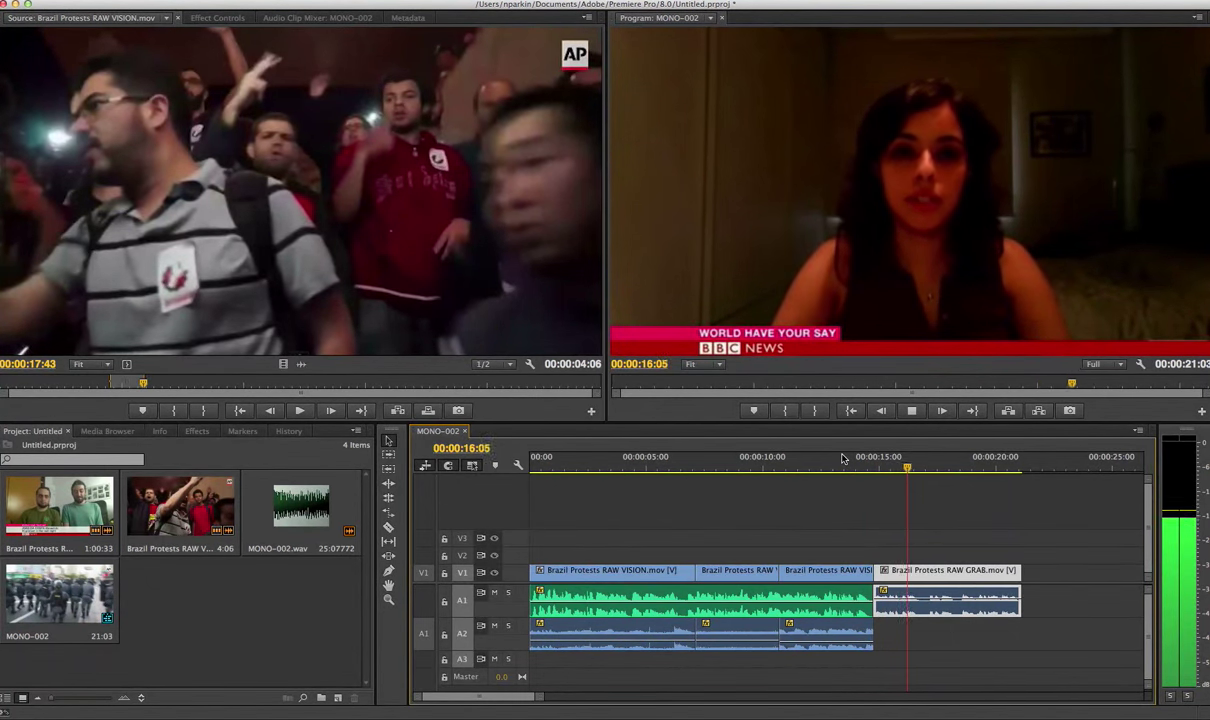
key("space")
left_click(878, 600)
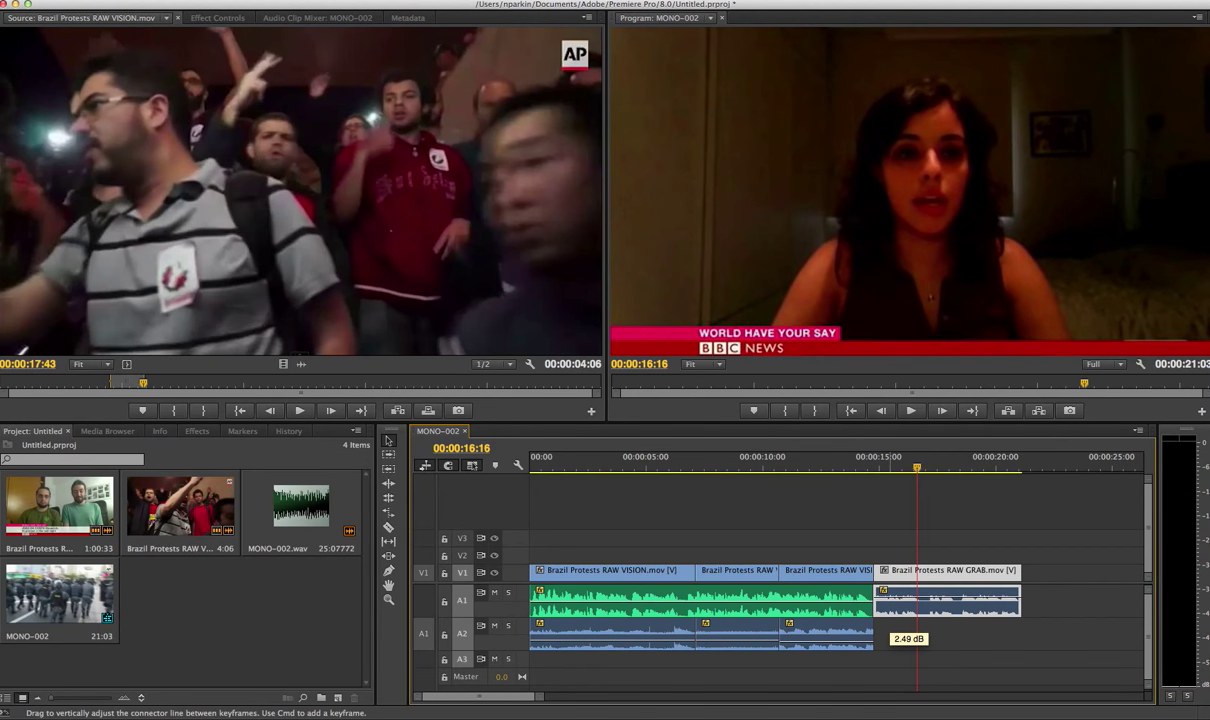
left_click(804, 466)
key("space")
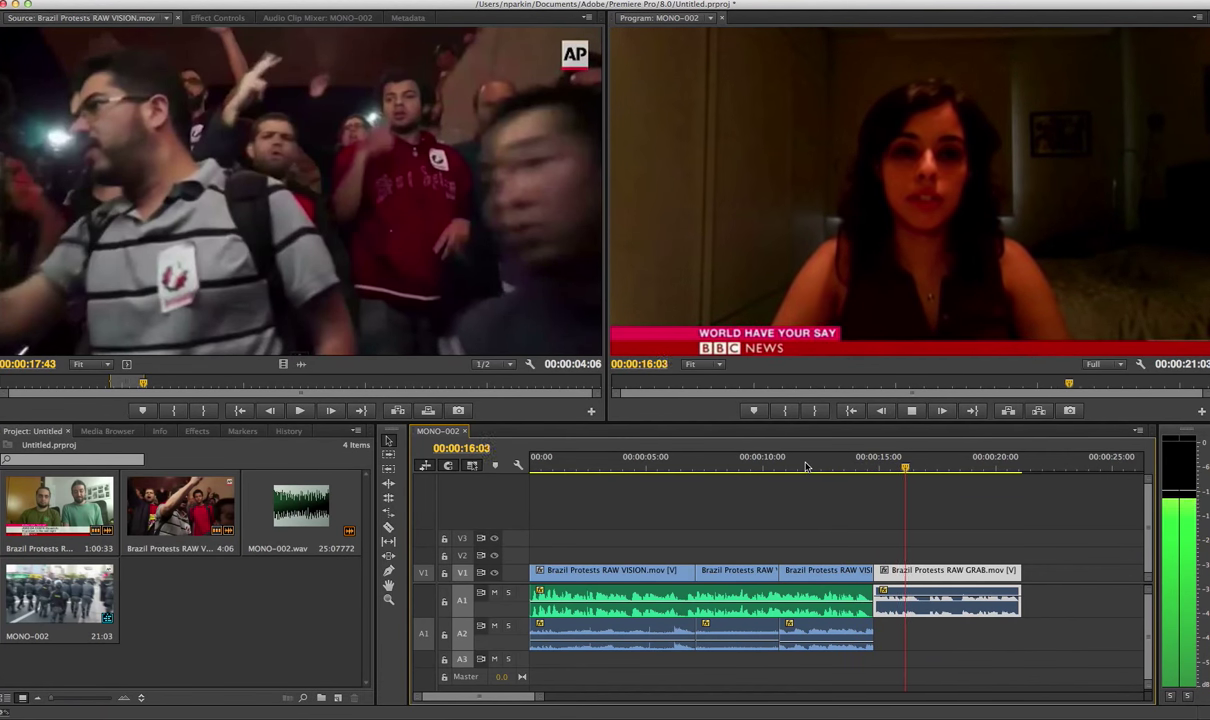
key("space")
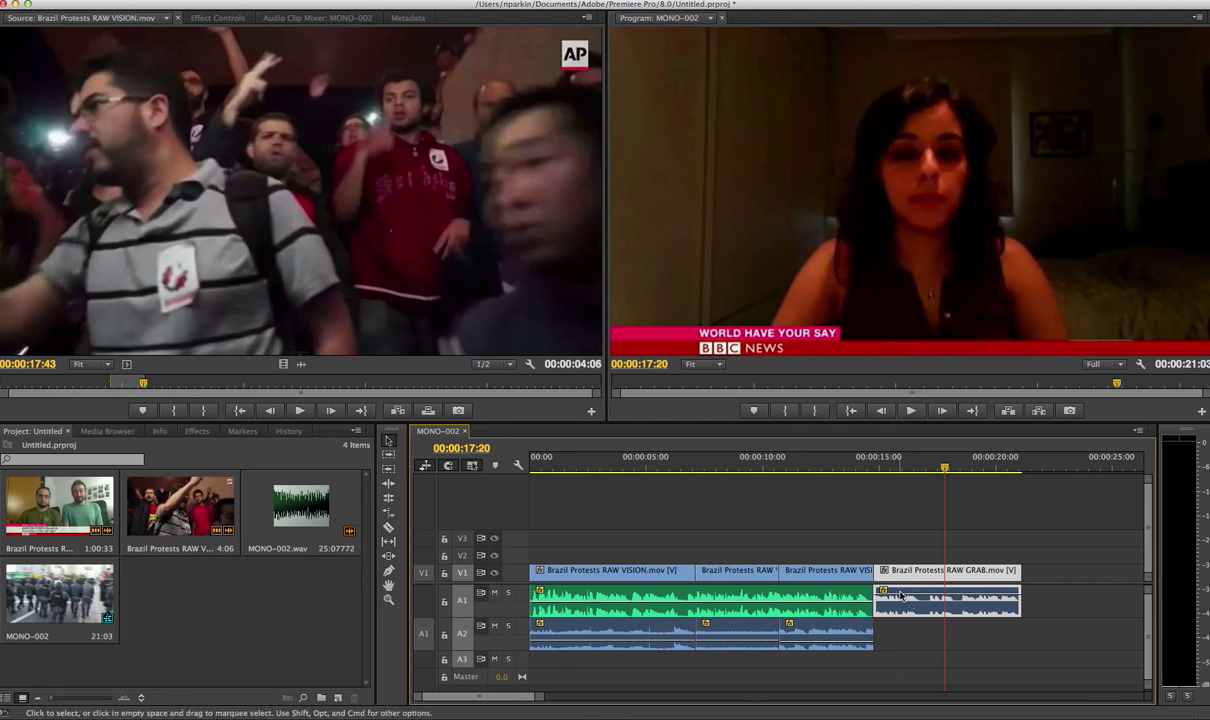
left_click(800, 600)
left_click(795, 632)
left_click(705, 632)
left_click(680, 632)
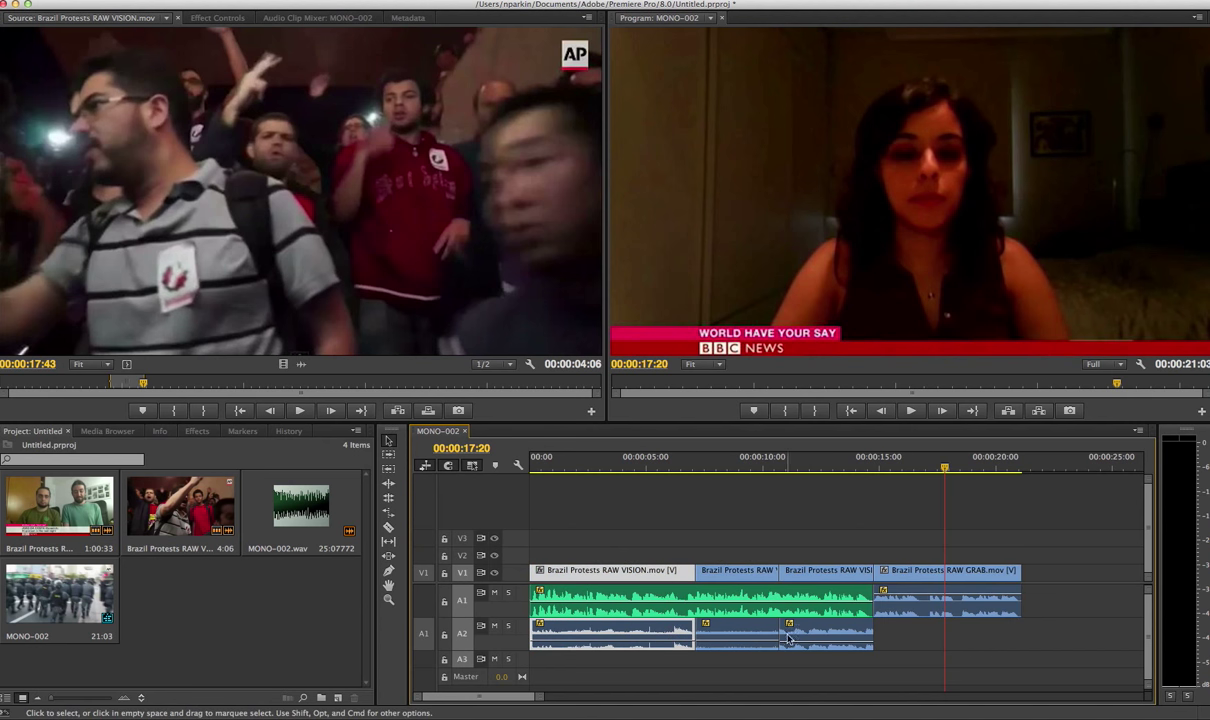
left_click(785, 632)
left_click(763, 632)
left_click(681, 630)
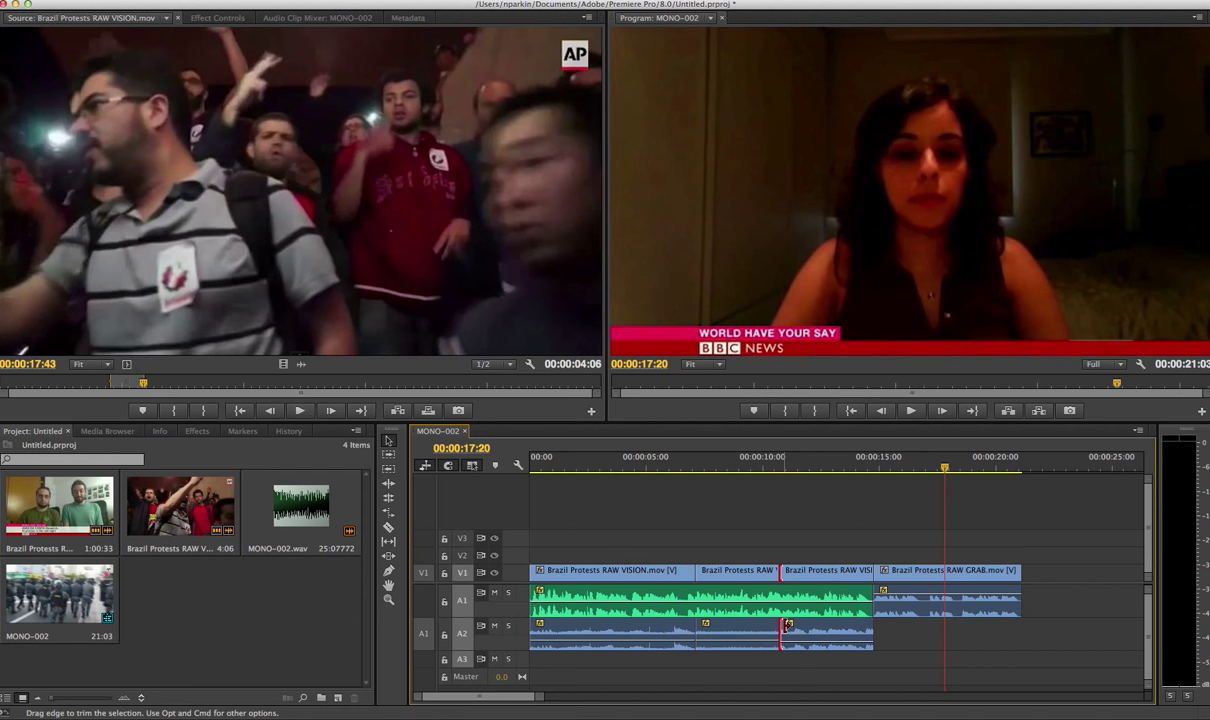
left_click(800, 630)
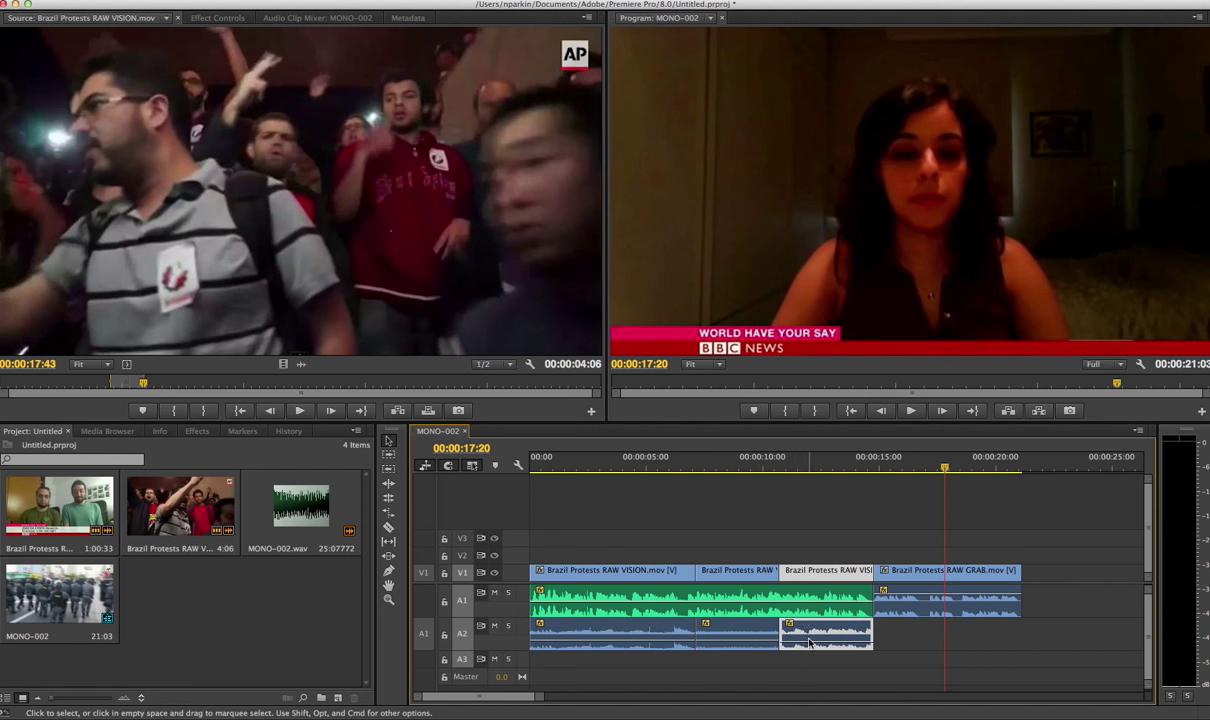
left_click(905, 612)
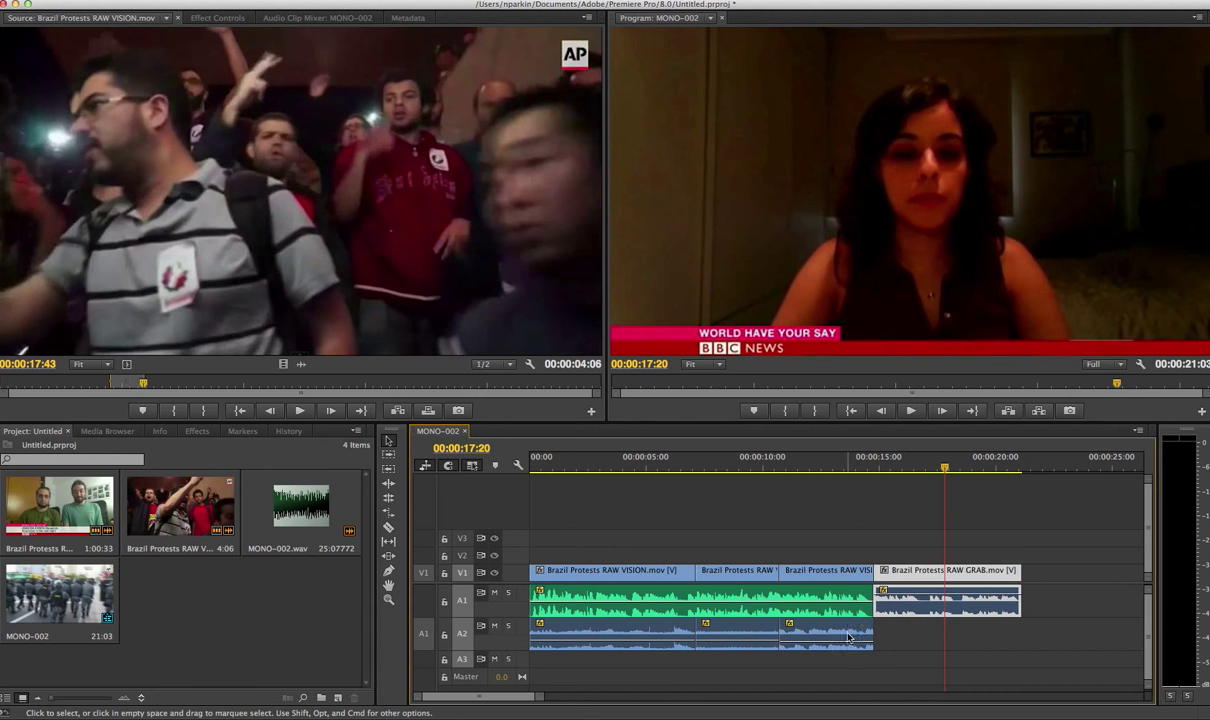
left_click(842, 632)
Step: Try adjusting the interview clip's audio gain by 8 dB, and cancel the adjustment
left_click(897, 600)
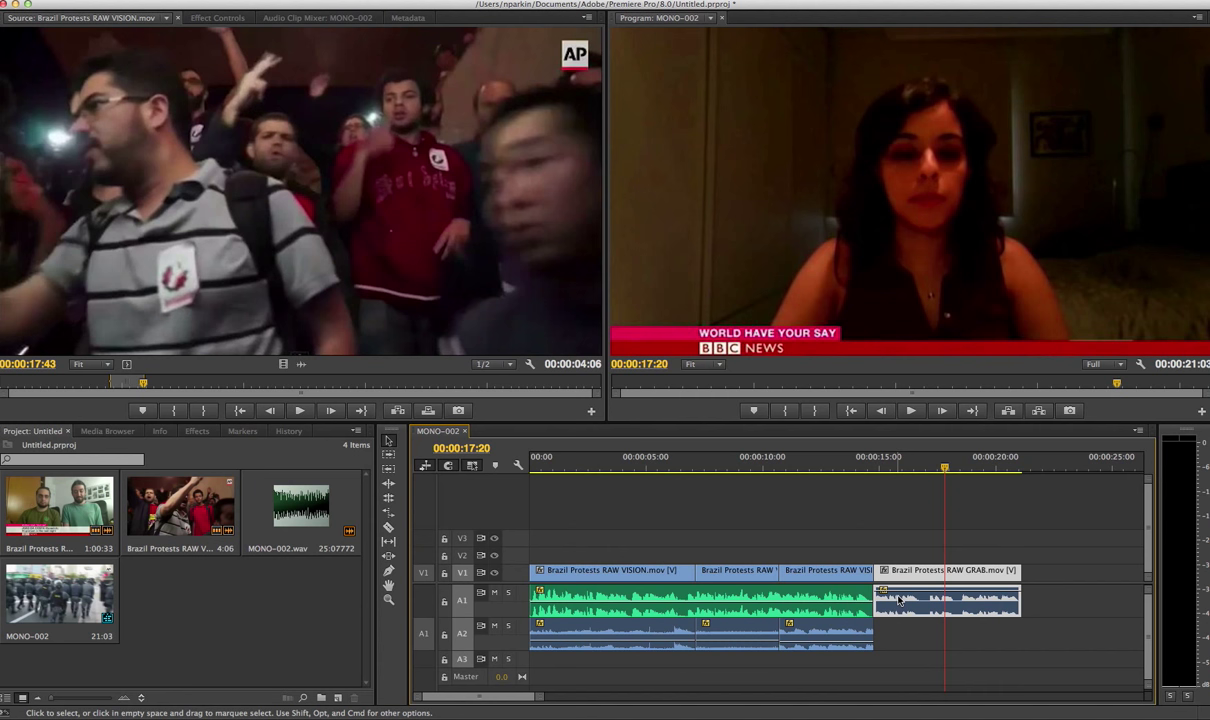
key("ctrl")
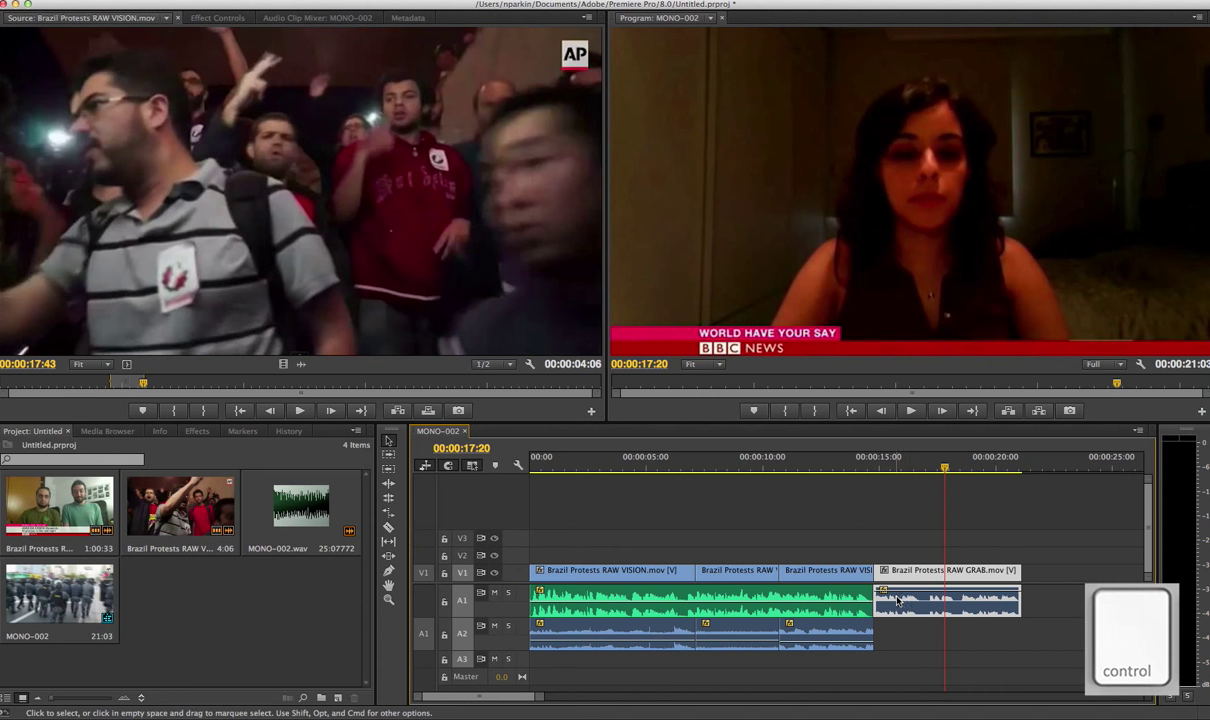
left_click(899, 600, "ctrl")
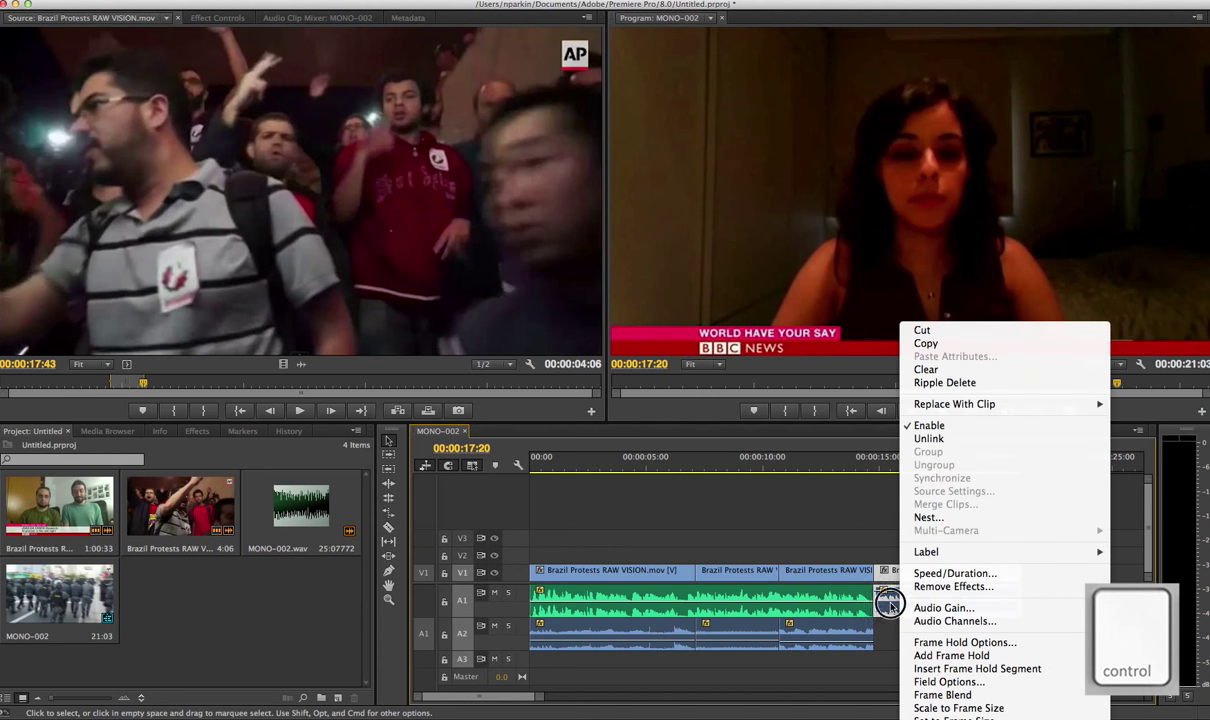
left_click(896, 604, "ctrl")
left_click(896, 600, "ctrl")
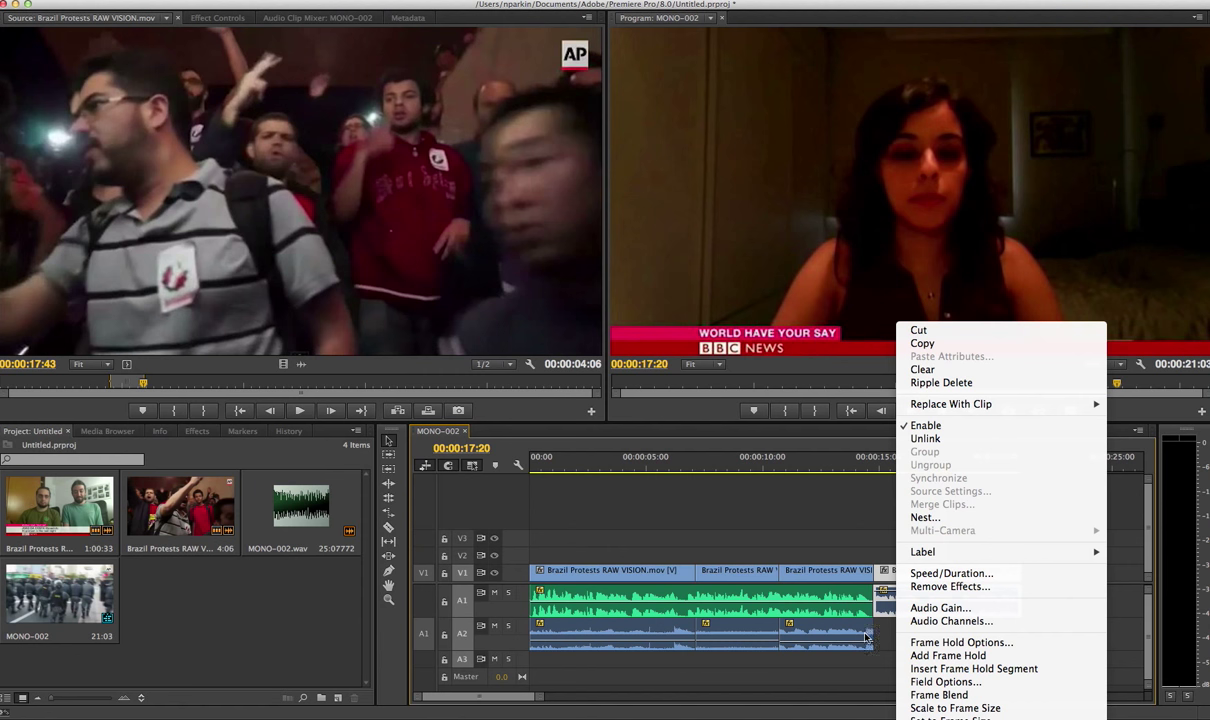
left_click(929, 609)
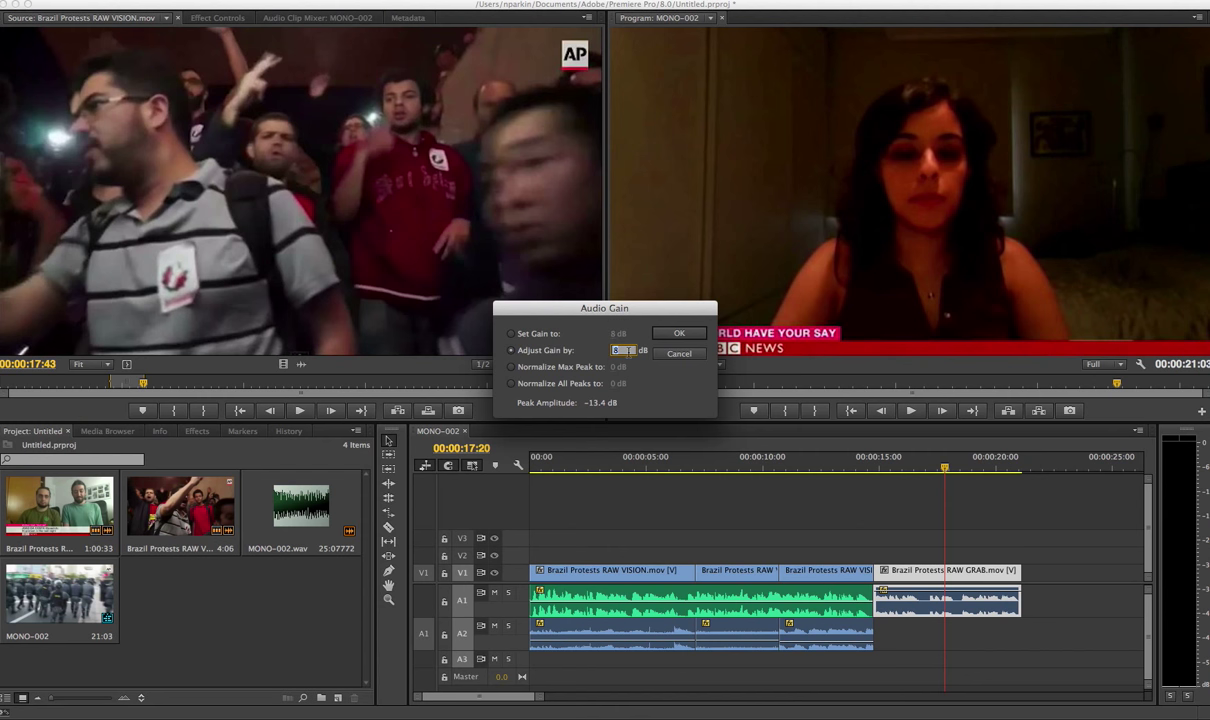
left_click(679, 354)
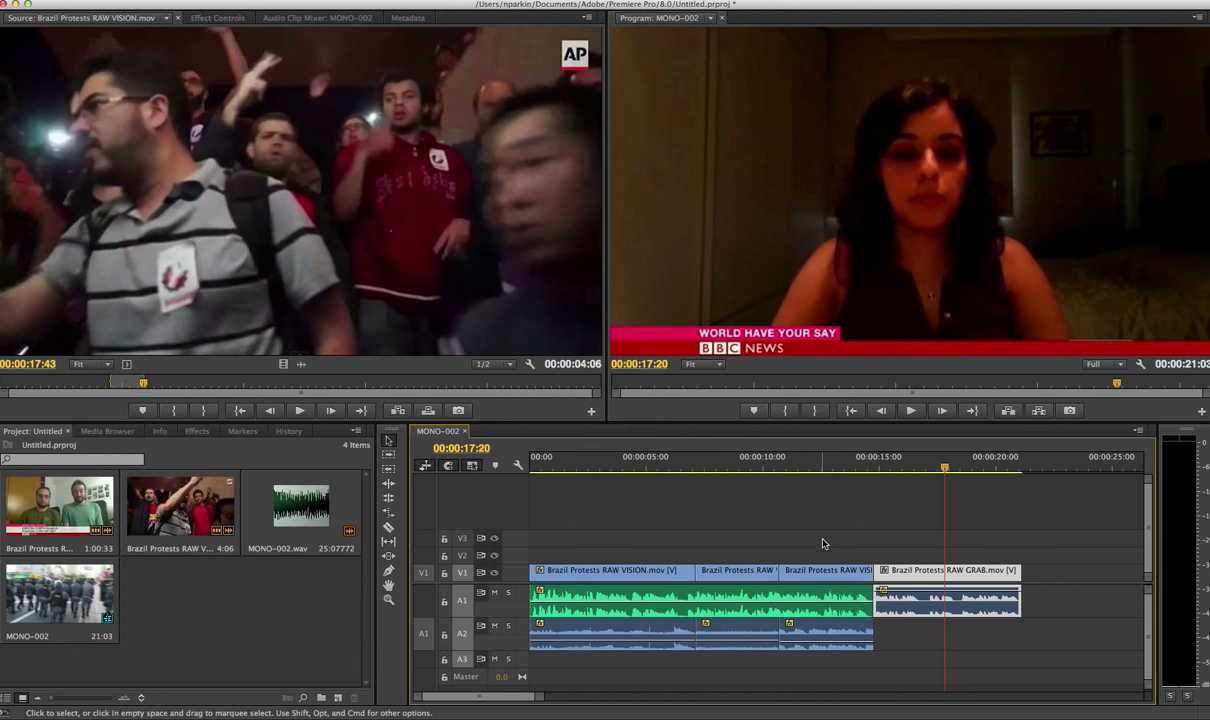
Step: Adjust the interview clip's A1 audio level slightly and scrub the playhead across the sequence to about 00:00:08:11
left_click_drag(898, 597, 898, 591)
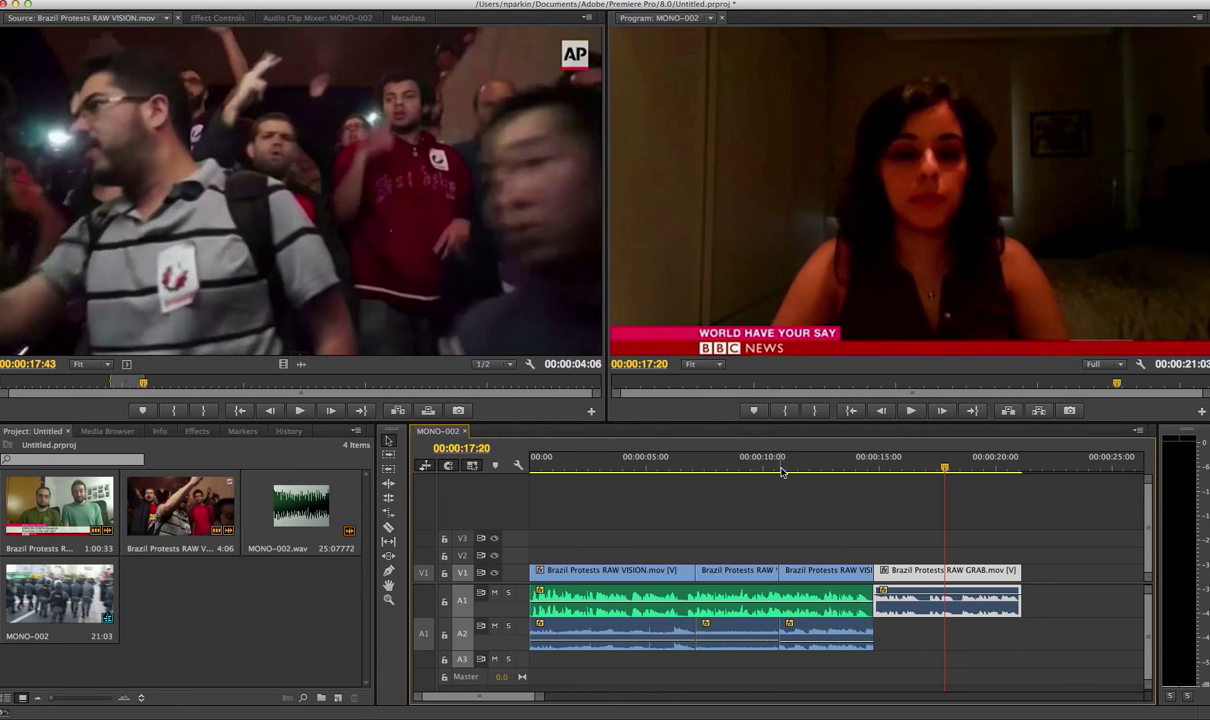
left_click_drag(790, 463, 757, 465)
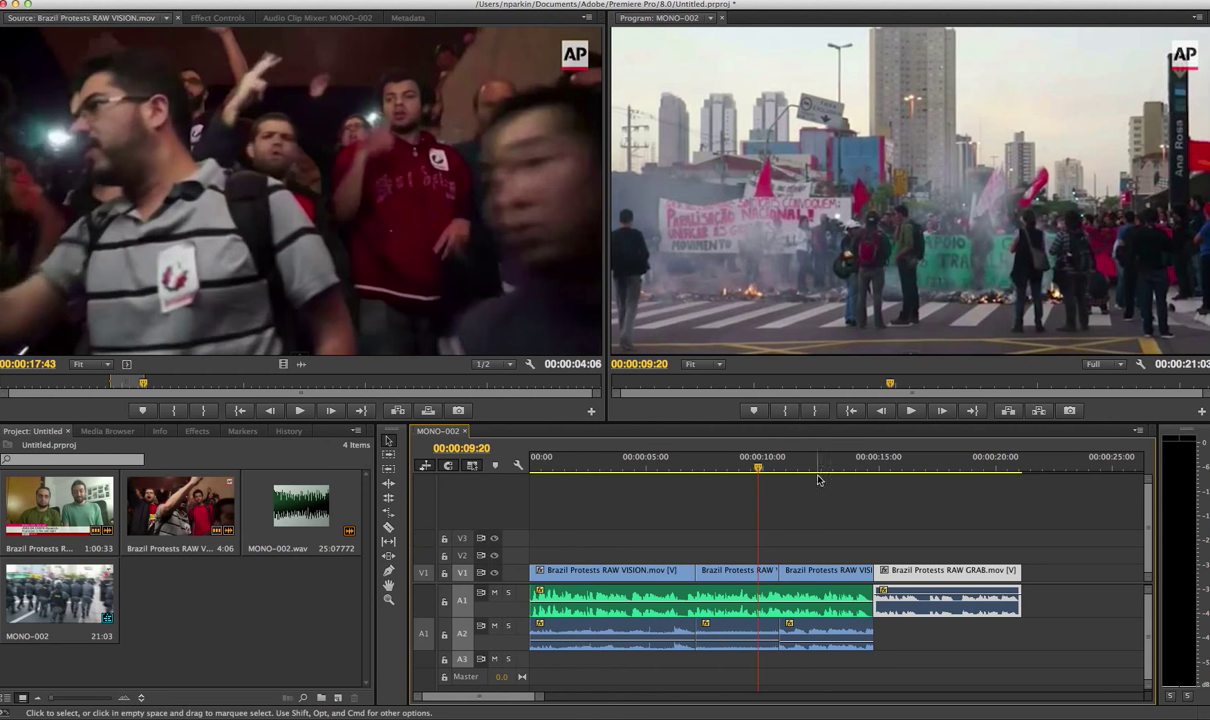
left_click_drag(628, 463, 840, 464)
left_click_drag(927, 472, 726, 466)
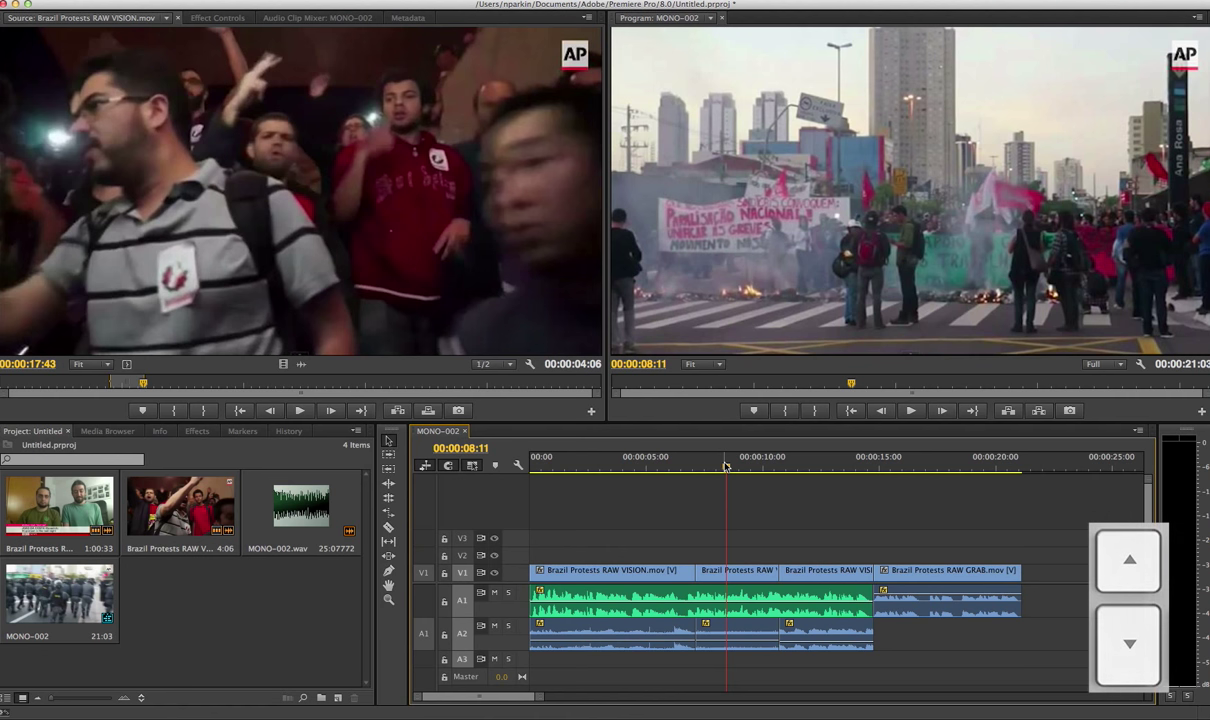
Step: Jump the playhead back and forth between edit points, through to the sequence end and back to the cut at 00:00:07:03
key("Down")
key("Up")
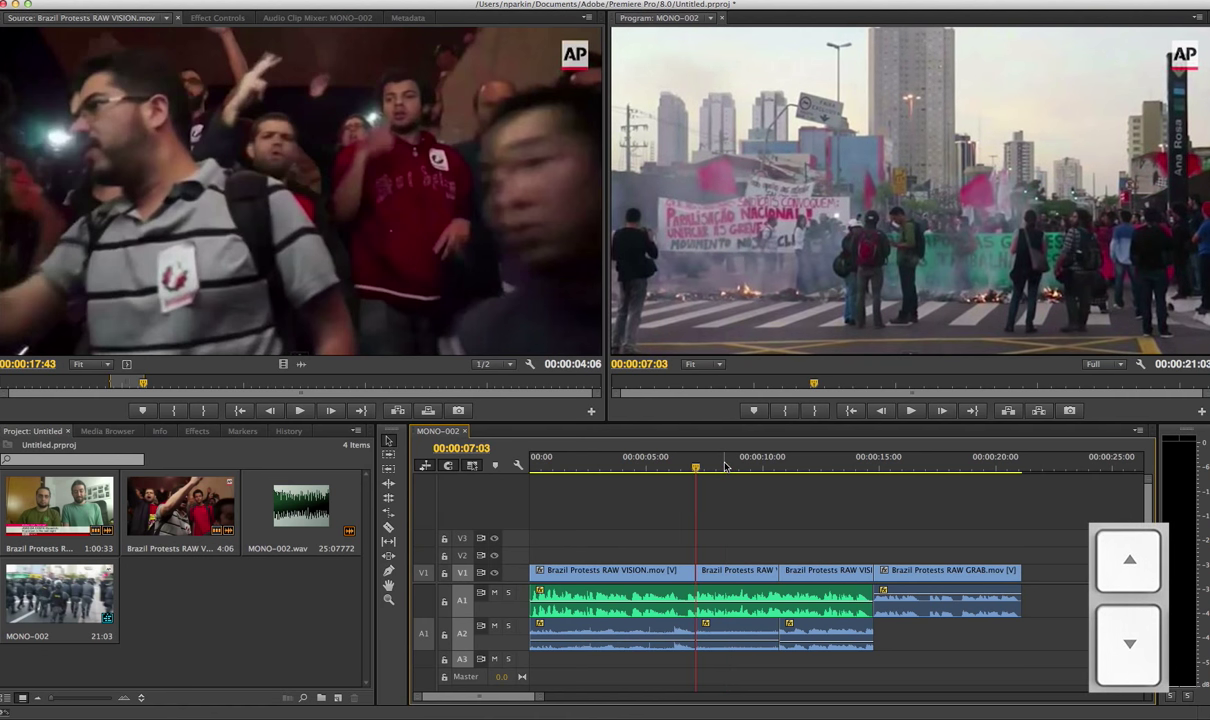
key("Down")
key("Up")
key("Up")
key("Down")
key("Down")
key("Down")
key("Down")
key("Down")
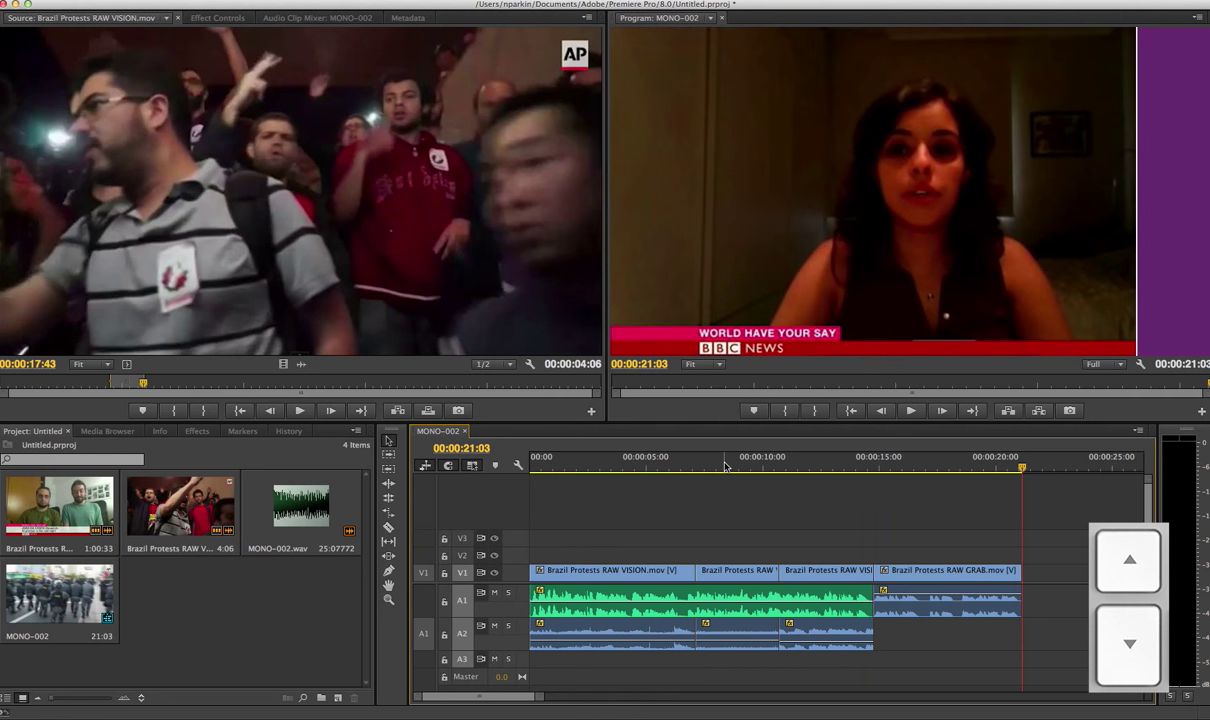
key("Up")
key("Up")
key("Up")
key("Up")
key("Down")
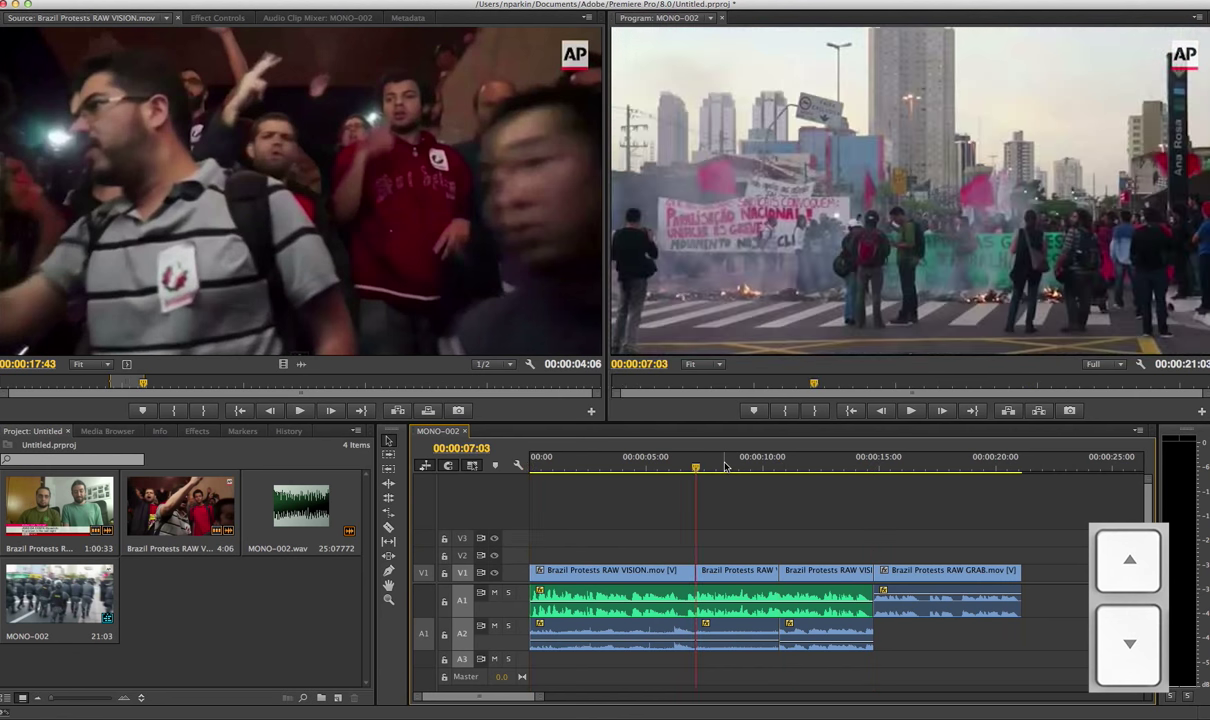
Step: Step the playhead back and forth between neighbouring edit points, and jump between the sequence's start and end, finishing at 00:00:00:00
key("Down")
key("Up")
key("Up")
key("Down")
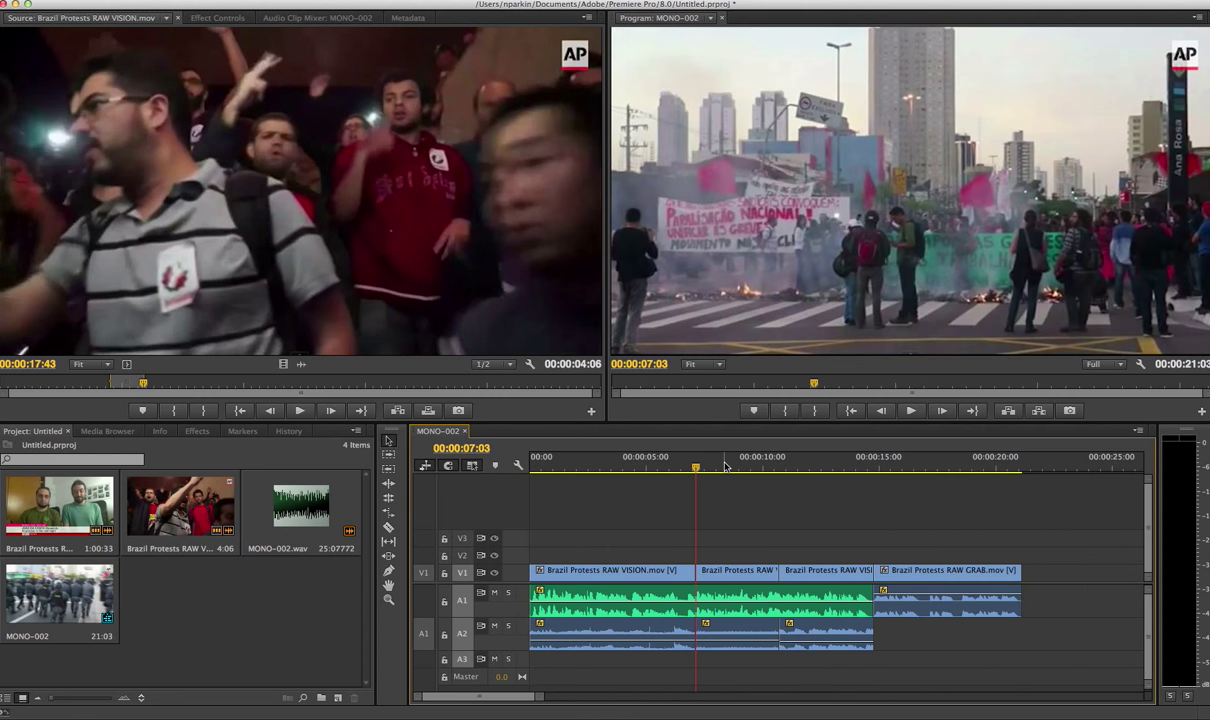
key("Up")
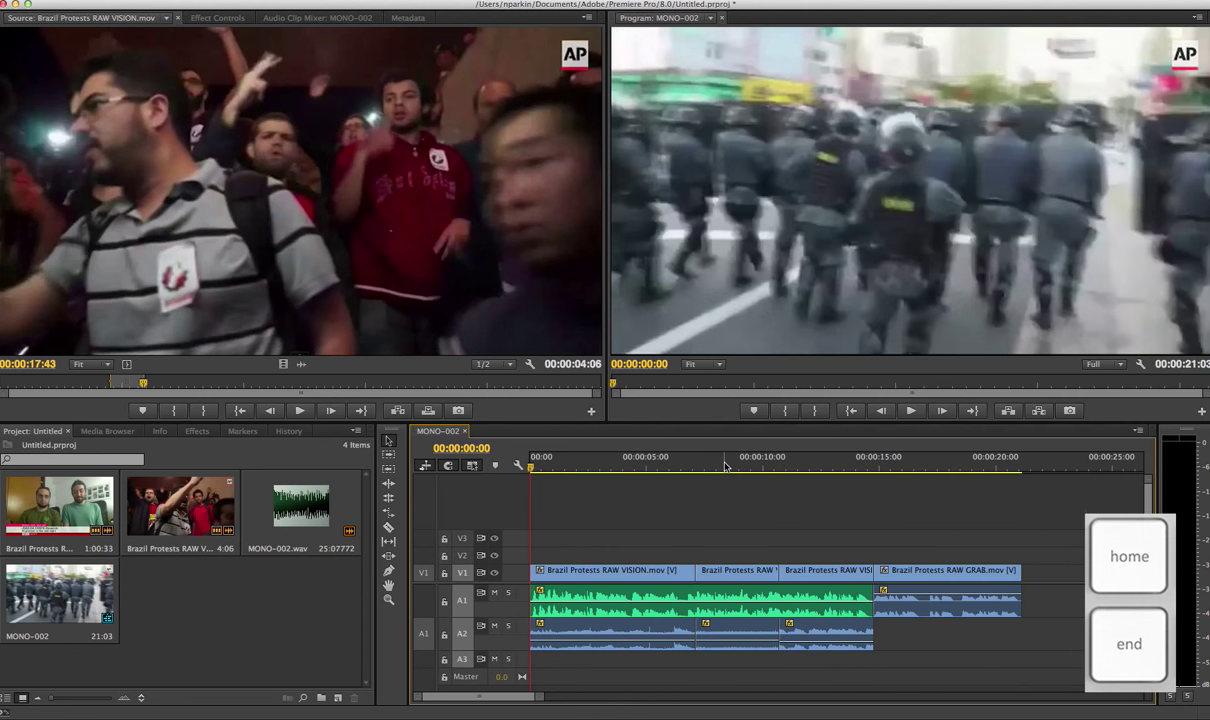
key("End")
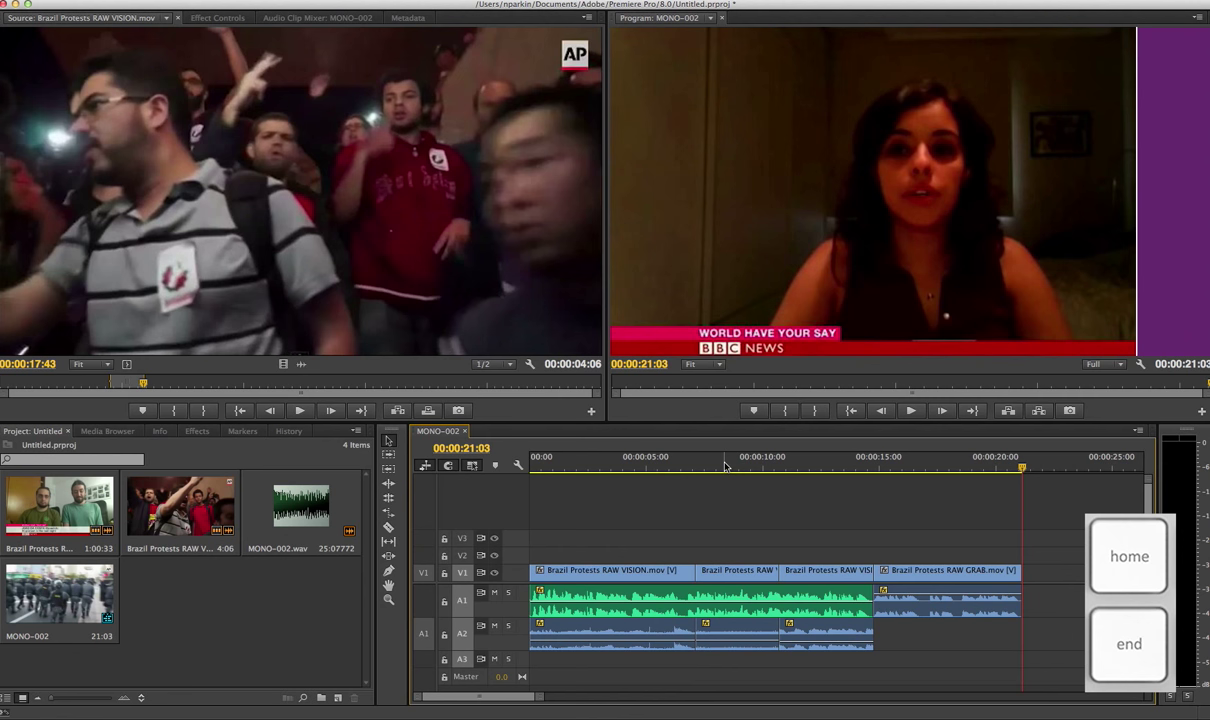
key("Home")
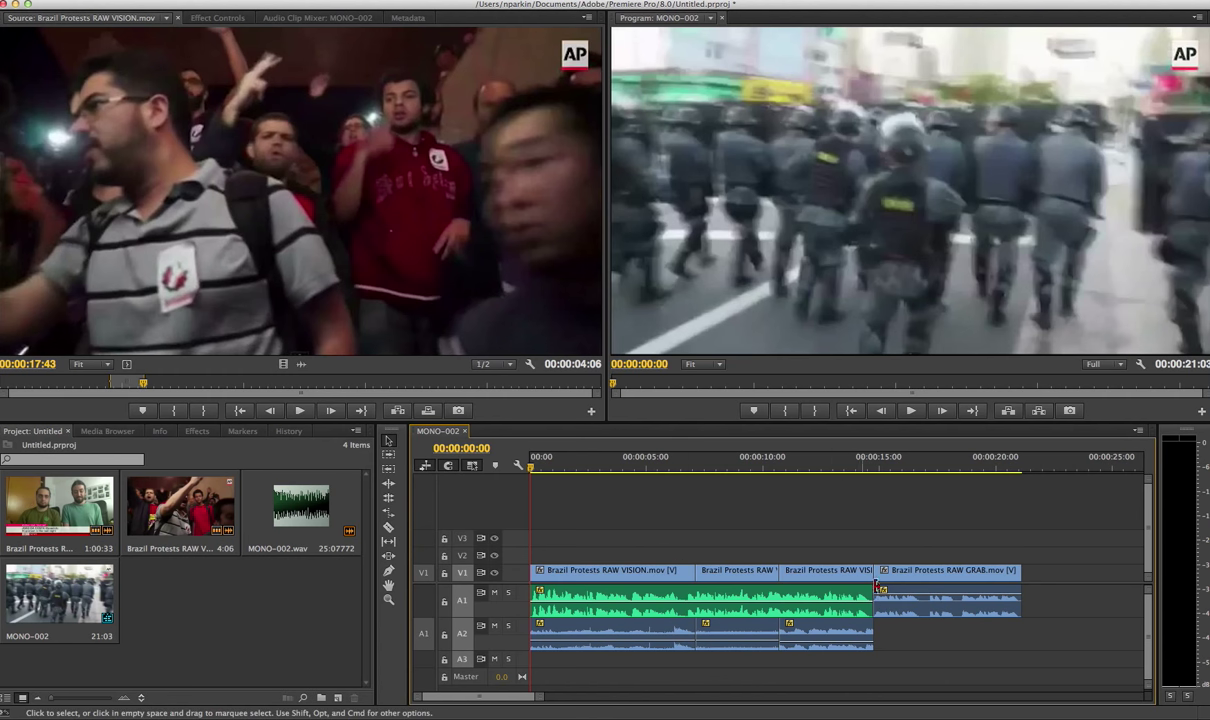
Step: Toggle timeline snapping and move the interview clip about one second away from the protest shots and back against them, leaving it deselected
mouse_move(932, 571)
left_mouse_down()
mouse_move(978, 568)
mouse_move(921, 537)
mouse_move(967, 574)
mouse_move(994, 537)
mouse_move(604, 524)
mouse_move(605, 537)
mouse_move(951, 537)
mouse_move(810, 540)
mouse_move(934, 557)
mouse_move(859, 540)
mouse_move(681, 553)
mouse_move(716, 540)
mouse_move(583, 531)
mouse_move(789, 524)
mouse_move(802, 549)
mouse_move(958, 538)
mouse_move(840, 543)
mouse_move(926, 540)
mouse_move(932, 572)
left_mouse_up()
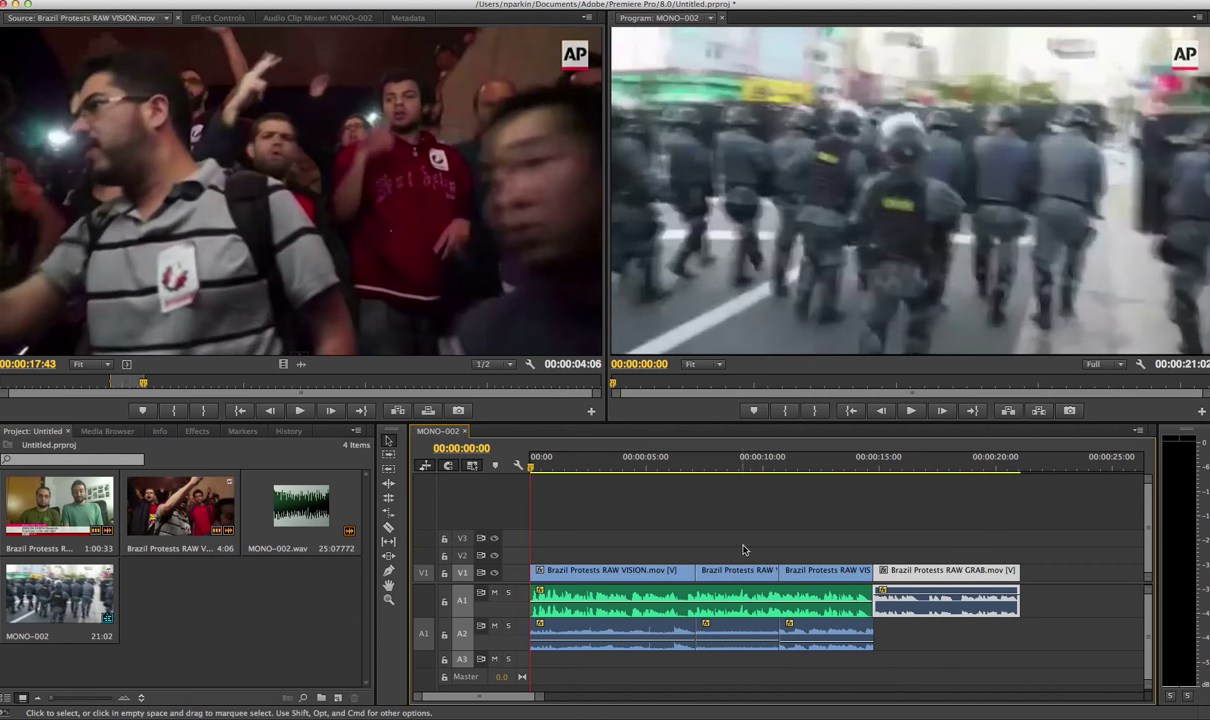
left_click(451, 468)
left_click_drag(924, 576, 953, 578)
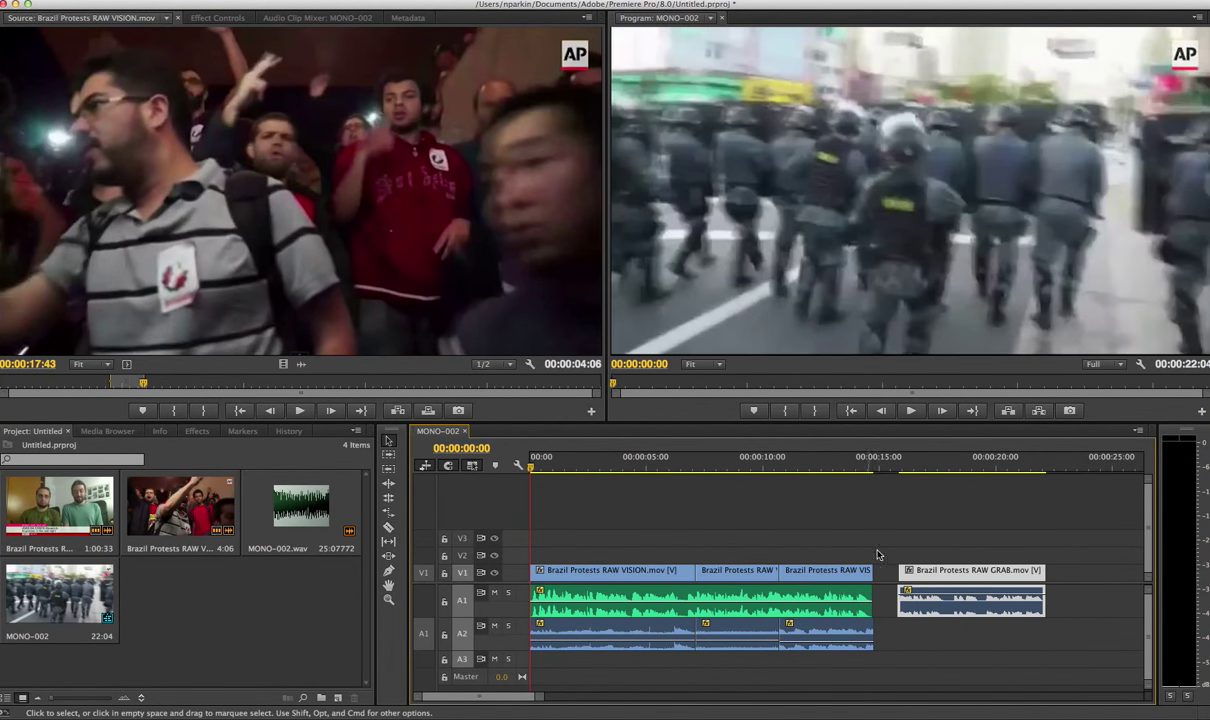
left_click_drag(933, 572, 910, 578)
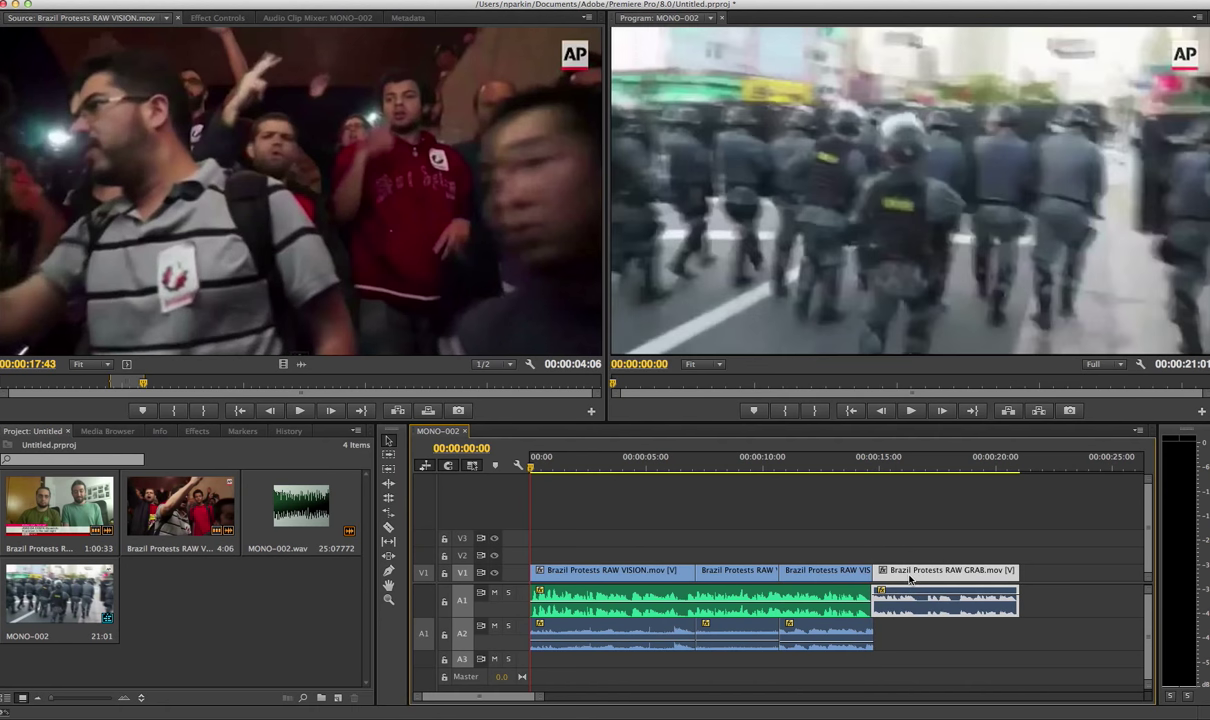
left_click(772, 524)
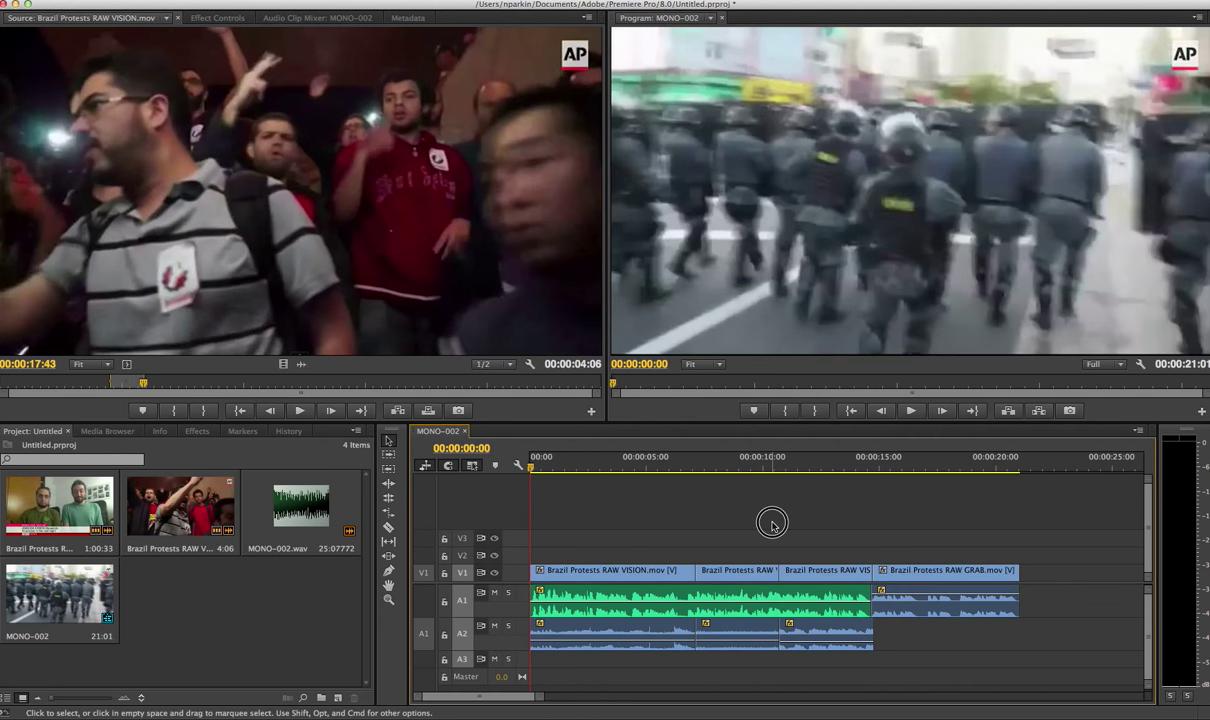